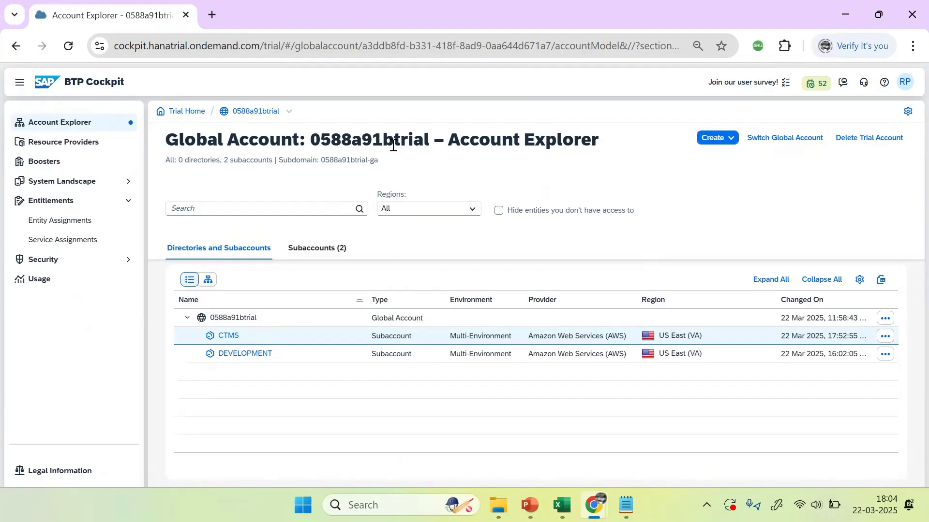
Step: From the global account's Account Explorer, open the DEVELOPMENT subaccount
double_click(250, 113)
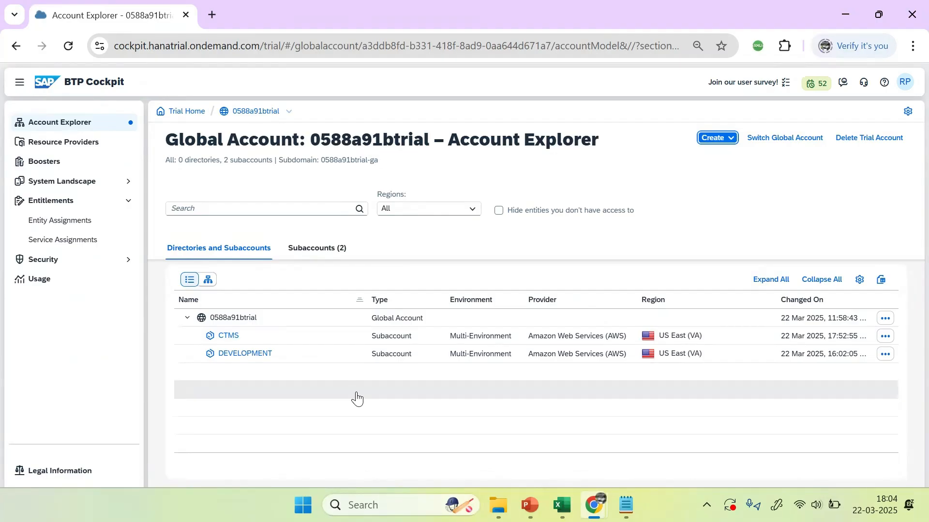
click(262, 353)
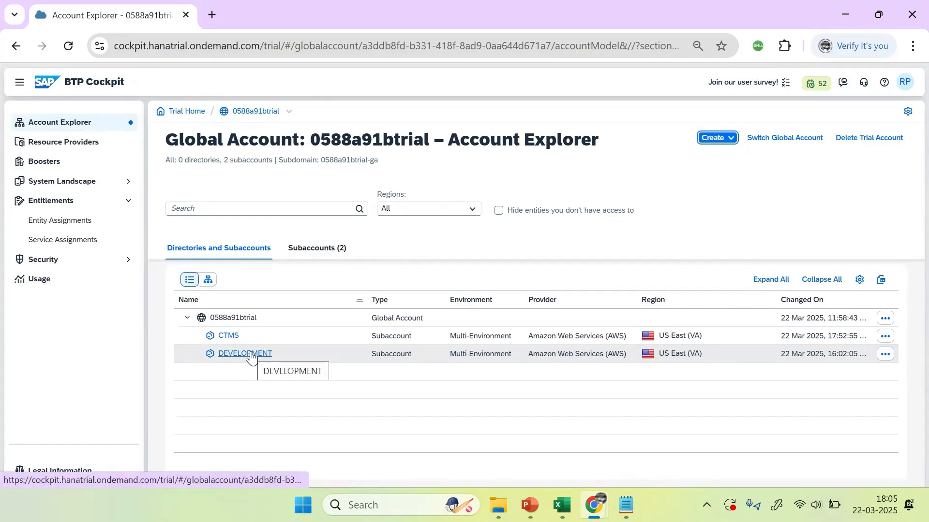
click(250, 355)
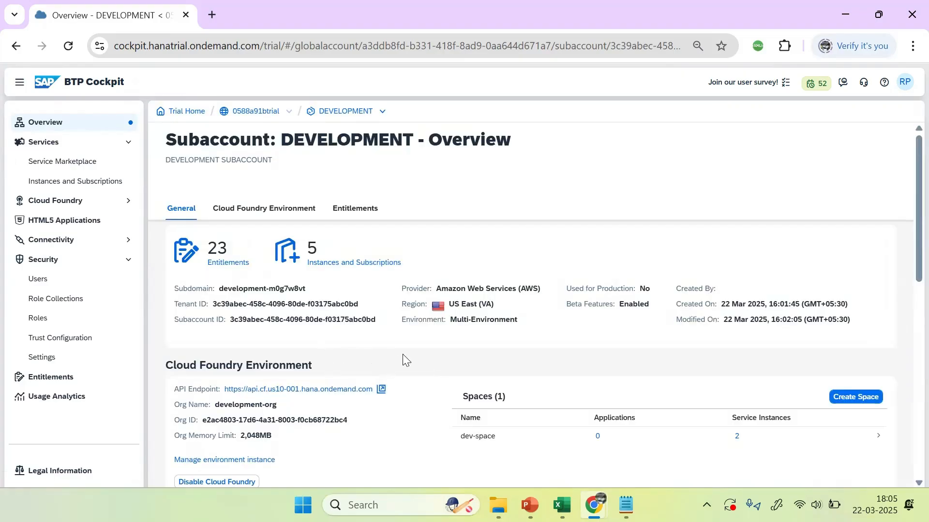
Step: Scroll to the Cloud Foundry Environment section and select the org name development-org
scroll(433, 361, down, 2)
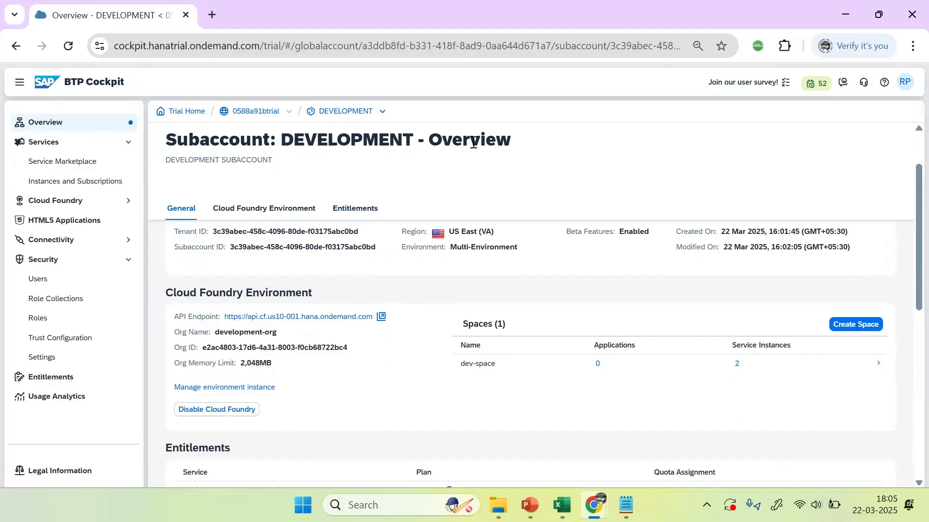
drag(283, 334, 213, 334)
key(ctrl+c)
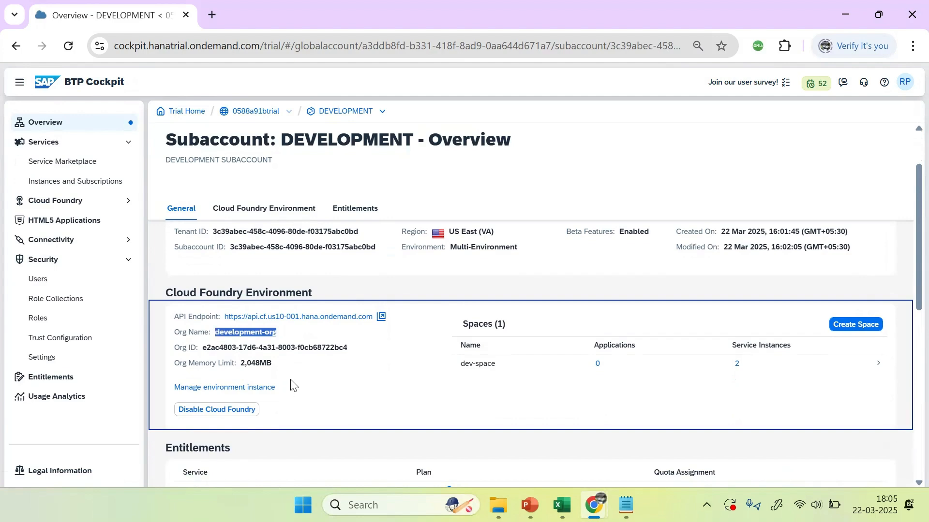
Step: Start a new Notepad note headed 'Development Sub Account Destination Details:'
click(627, 505)
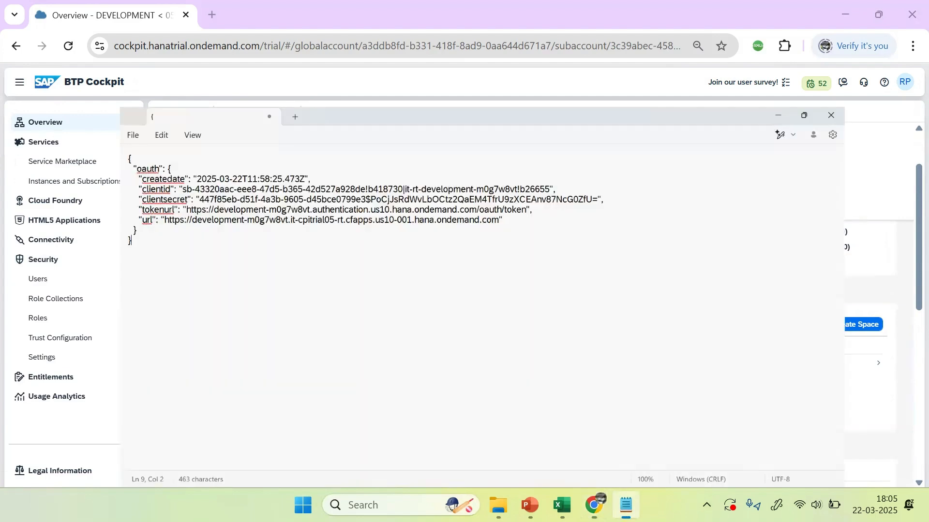
click(225, 12)
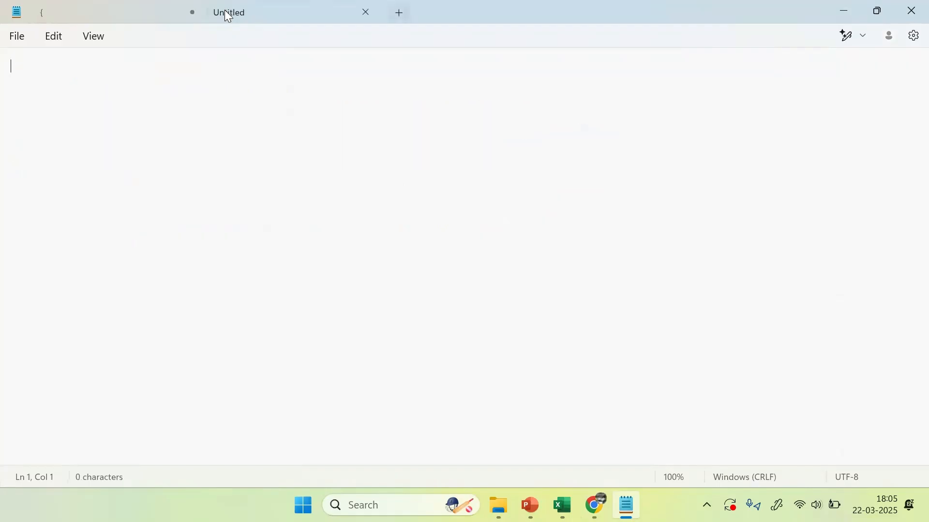
text(dE)
key(BackSpace)
key(BackSpace)
key(Caps_Lock)
text(Devel)
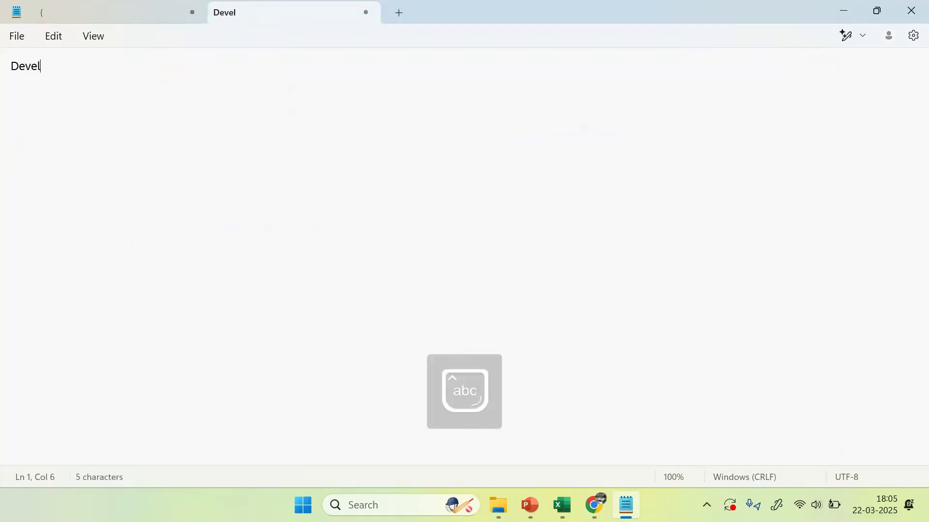
text(opment Suba)
key(BackSpace)
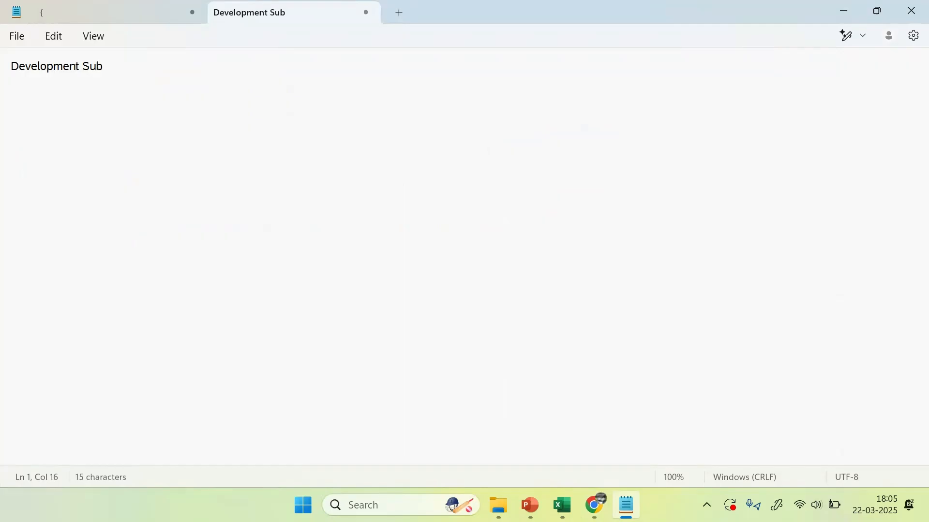
text(Accou)
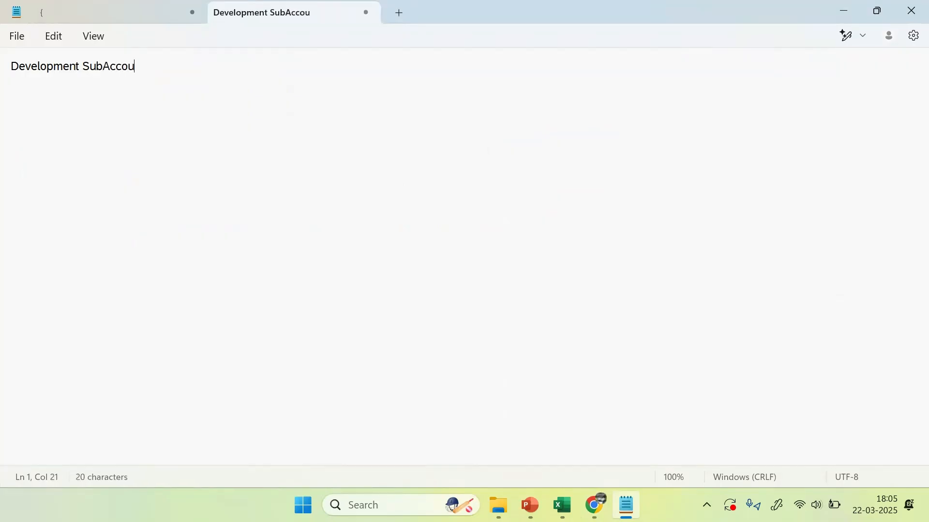
text(nt  Connection)
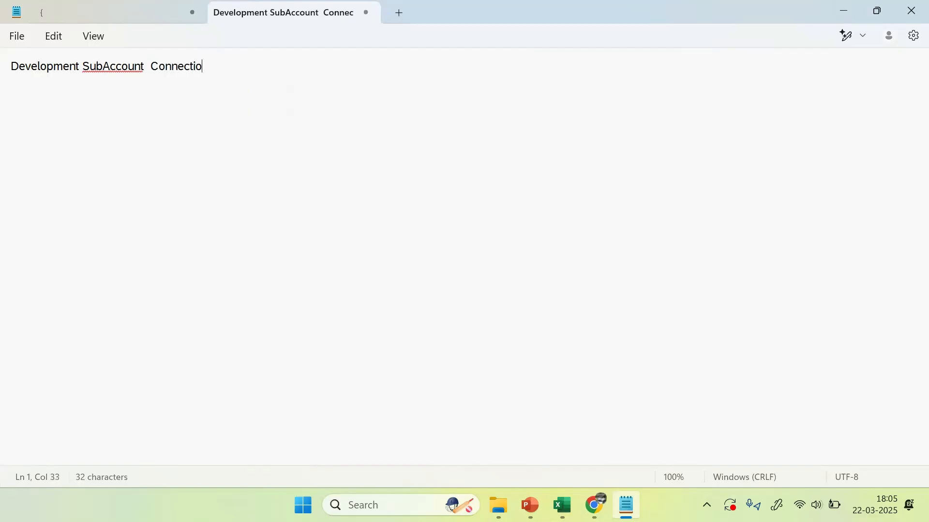
key(BackSpace)
key(BackSpace)
key(BackSpace)
key(BackSpace)
key(BackSpace)
key(BackSpace)
key(BackSpace)
key(BackSpace)
key(BackSpace)
key(BackSpace)
key(BackSpace)
text(de)
key(BackSpace)
key(BackSpace)
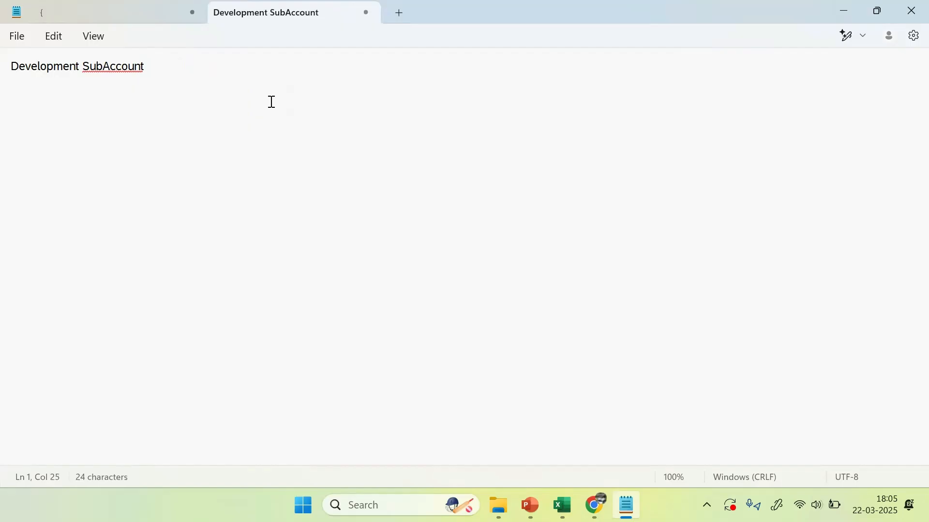
key(Left)
key(Left)
key(Left)
key(Left)
key(Left)
key(Left)
key(Left)
key(Left)
key(Left)
key(Right)
key(Right)
key(Right)
key(Right)
key(Right)
key(Right)
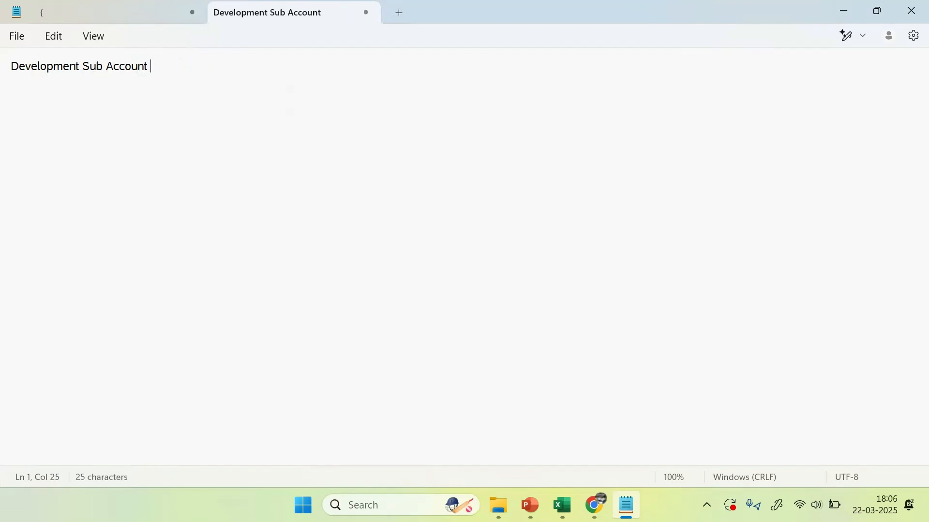
text(Destination )
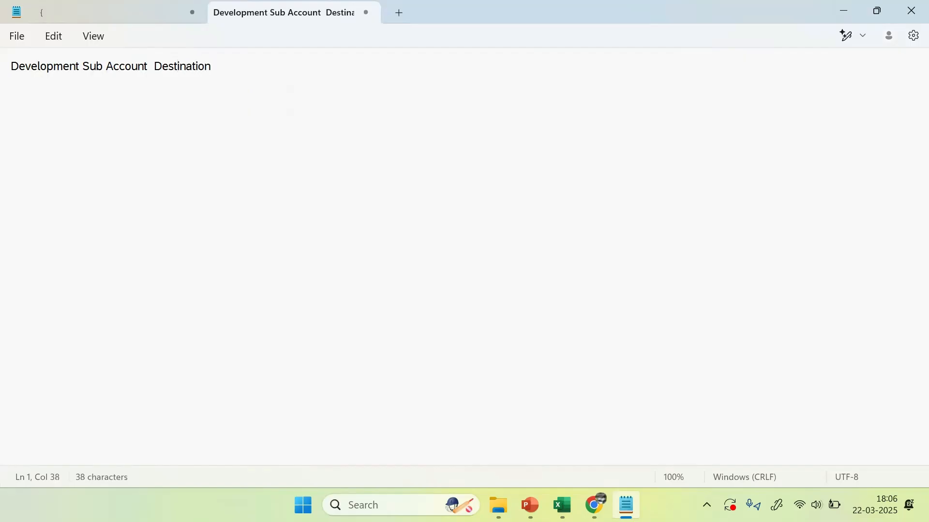
text( Details:)
key(Return)
key(Return)
Step: Add the line 'Organisation : development-org' and a 'space :' line below it
text(Orgrat)
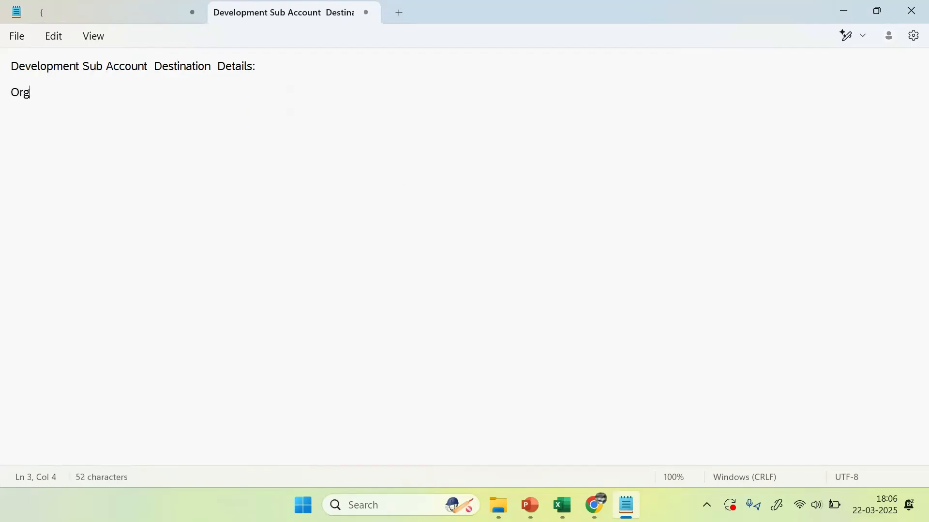
key(BackSpace)
key(BackSpace)
key(BackSpace)
text(anisation :)
key(Return)
key(ctrl+v)
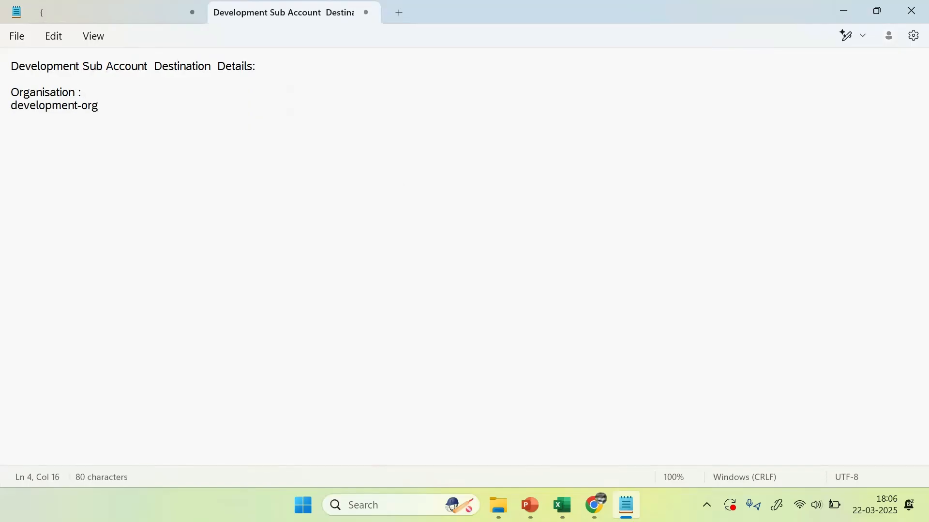
click(135, 94)
key(Delete)
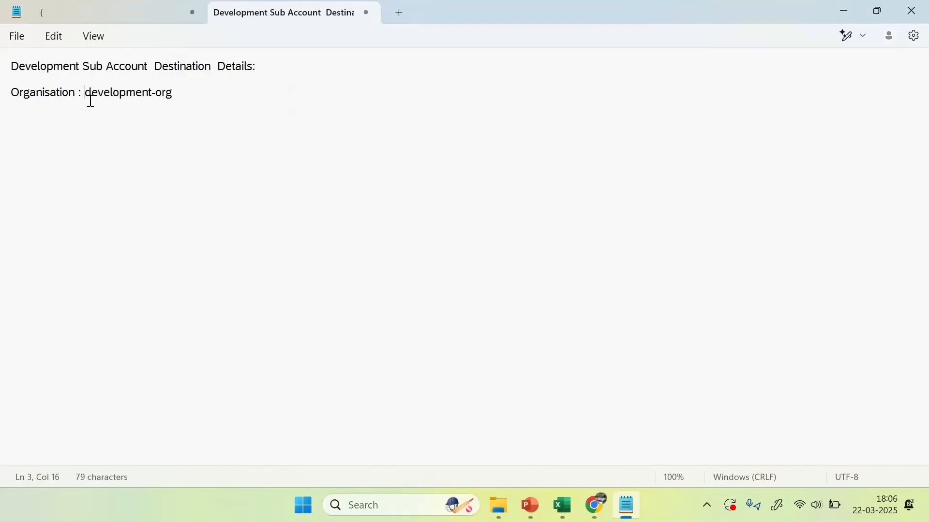
click(195, 94)
key(Return)
text(space :)
key(alt+Tab)
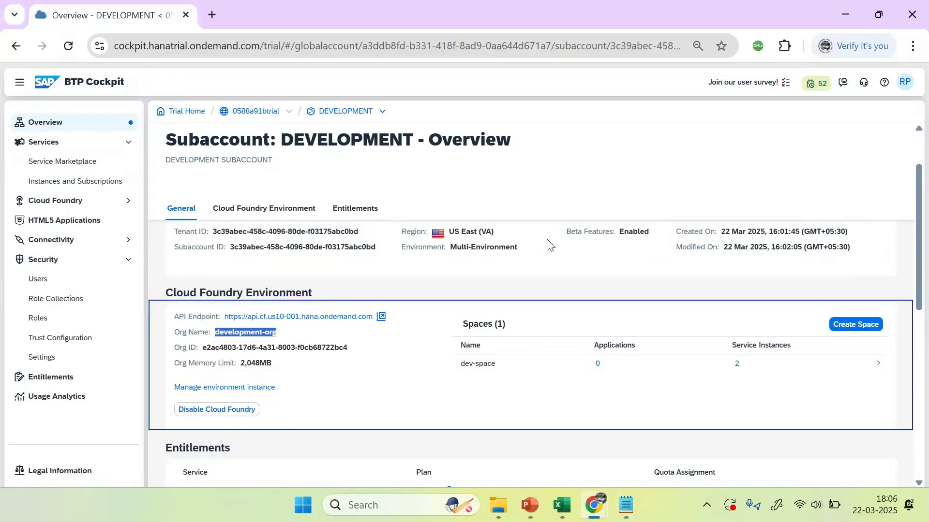
Step: Copy the space name dev-space from the cockpit and paste it after the space label
click(504, 375)
drag(504, 375, 458, 373)
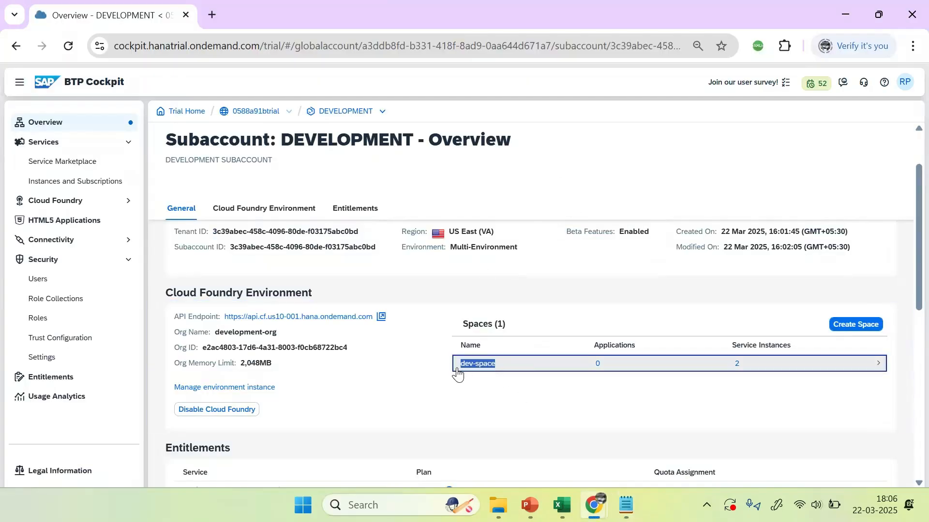
key(ctrl+c)
key(alt+Tab)
key(ctrl+v)
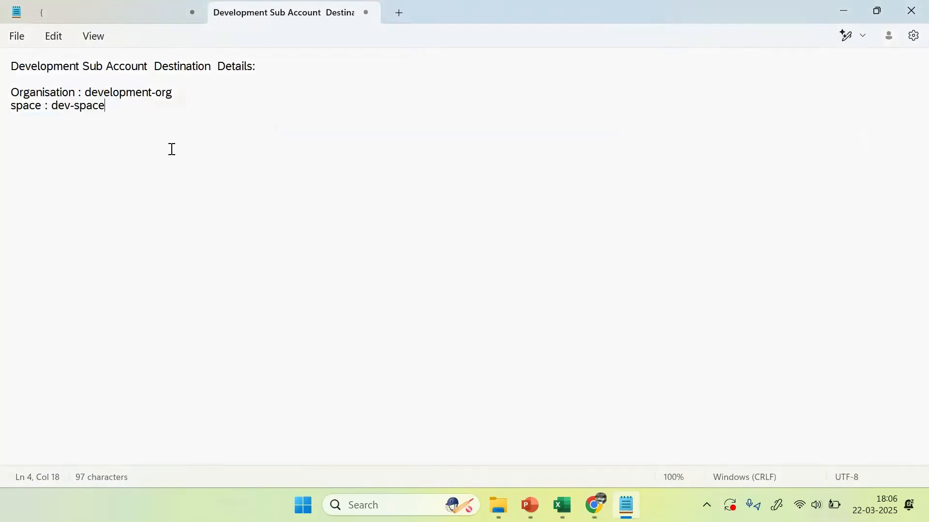
key(alt+Tab)
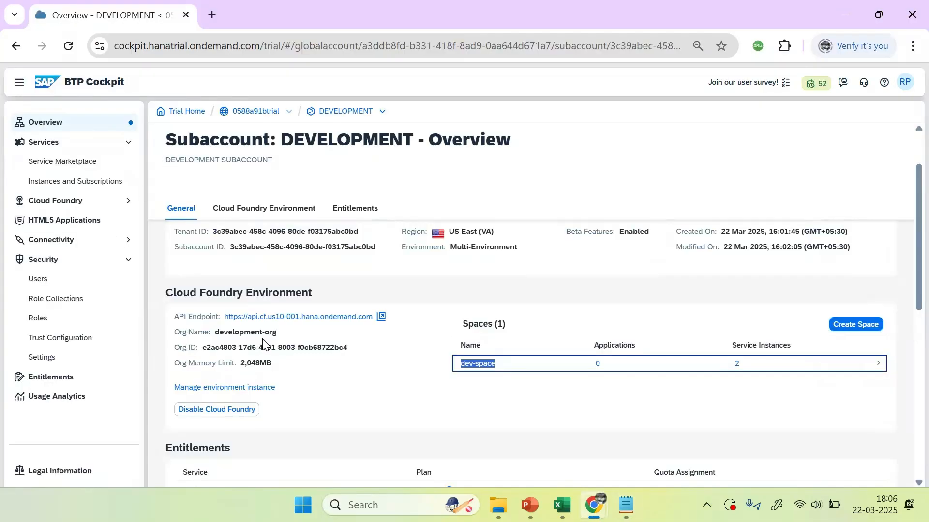
drag(173, 318, 380, 324)
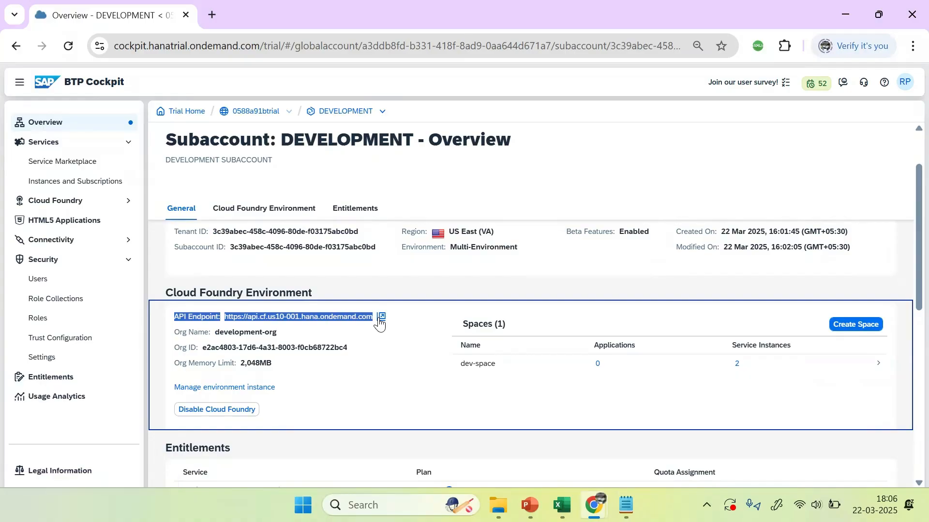
key(alt+Tab)
click(48, 79)
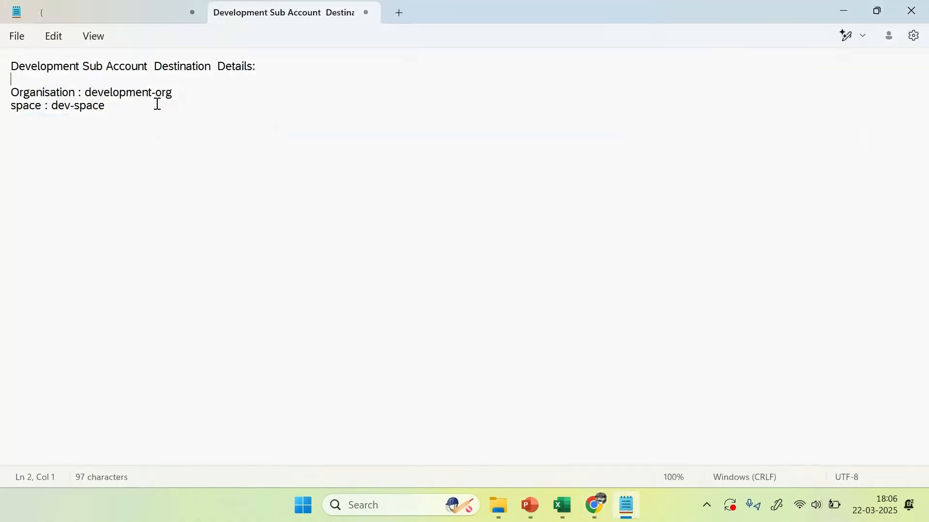
key(Return)
key(ctrl+v)
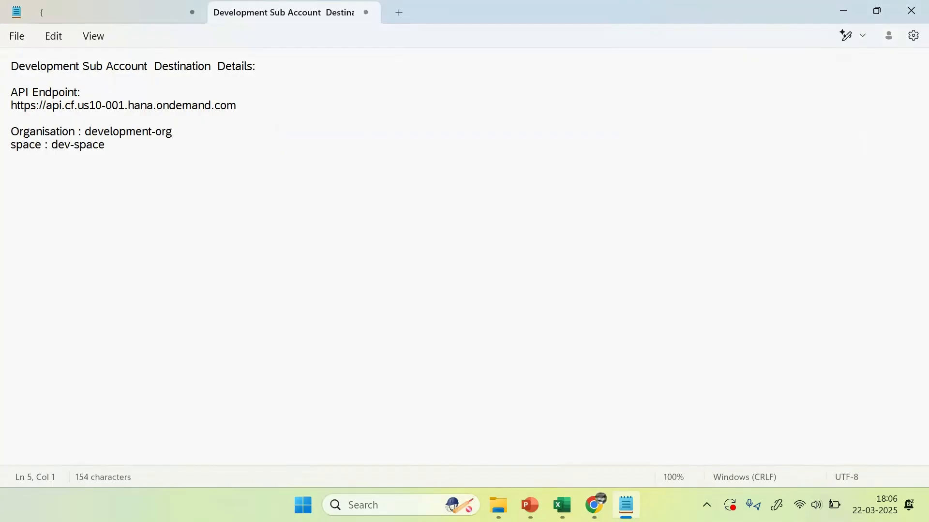
click(87, 90)
key(Delete)
click(126, 132)
key(Return)
key(Return)
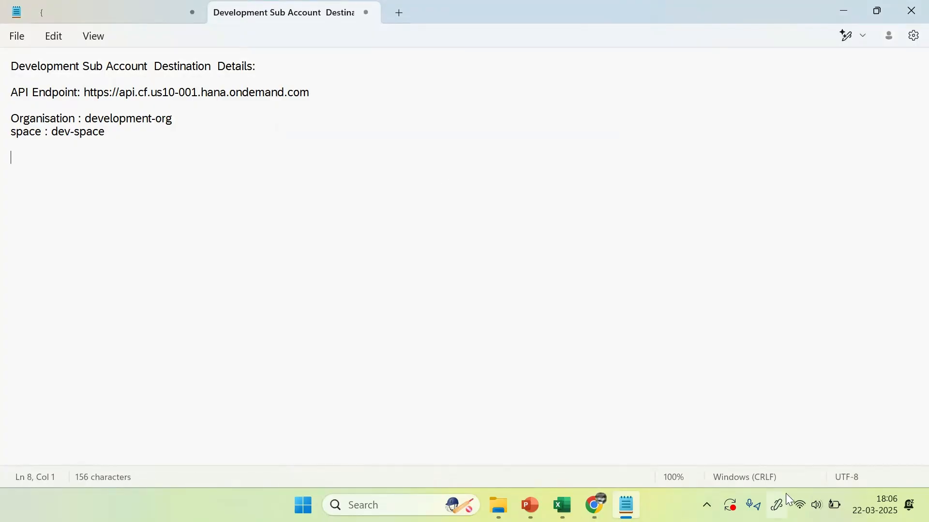
click(530, 506)
scroll(454, 332, up, 1)
scroll(456, 333, up, 7)
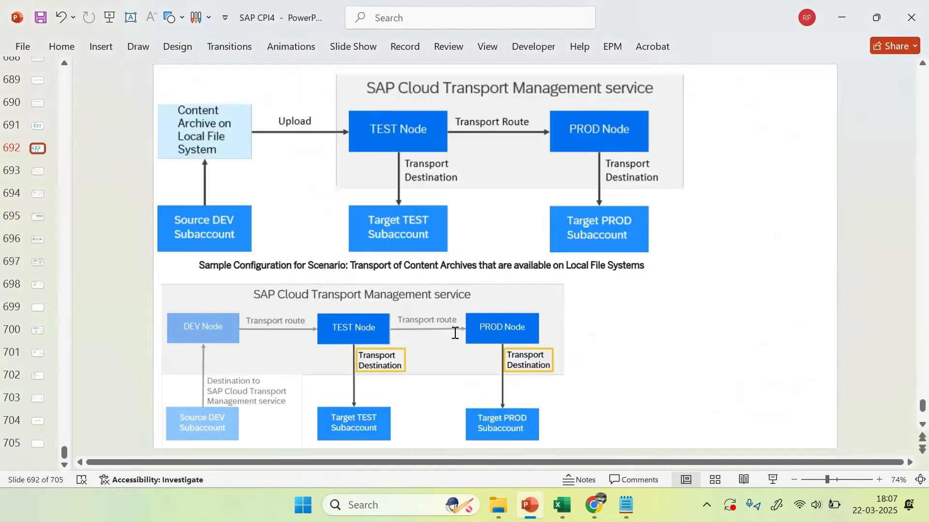
scroll(455, 334, up, 6)
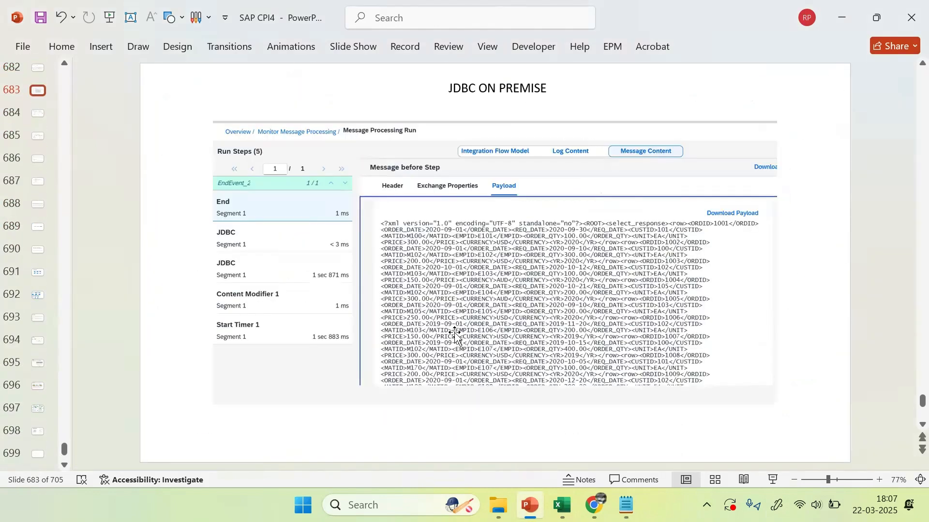
scroll(455, 333, down, 8)
scroll(455, 334, down, 9)
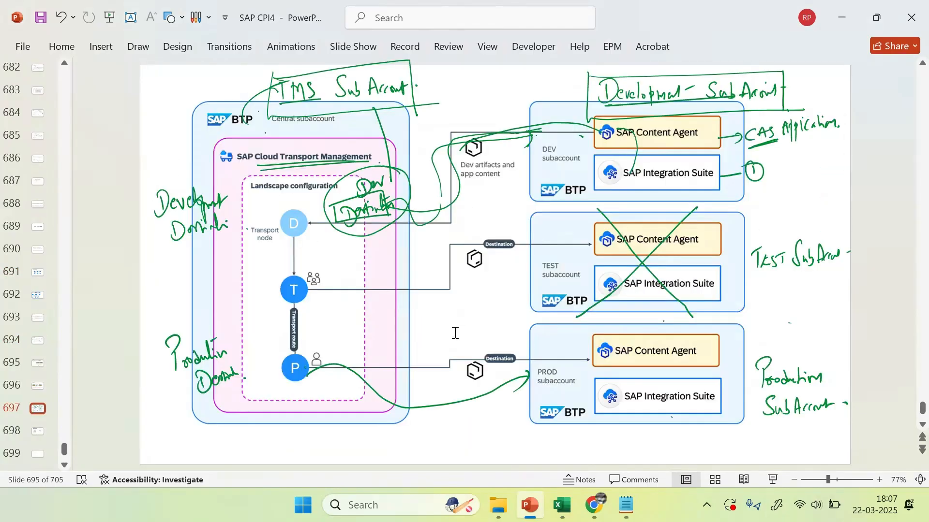
scroll(457, 338, up, 1)
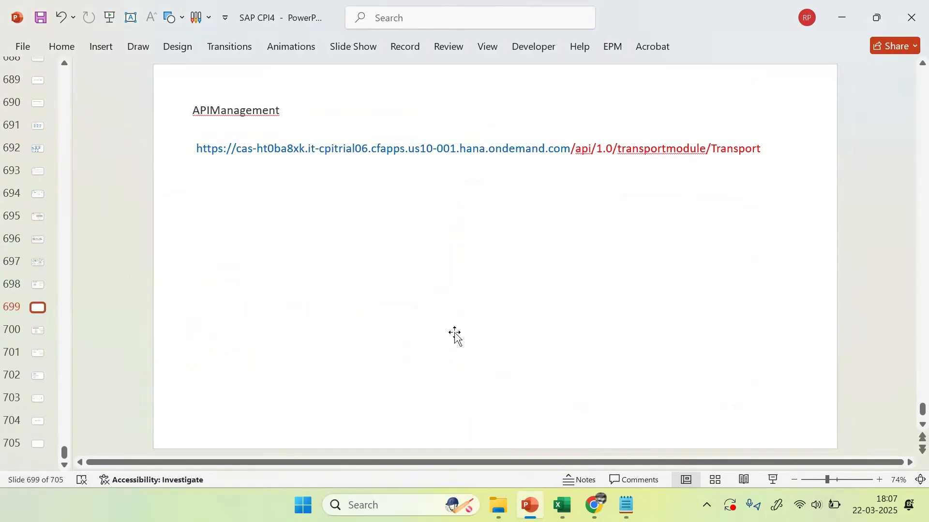
scroll(455, 334, down, 1)
scroll(457, 339, down, 1)
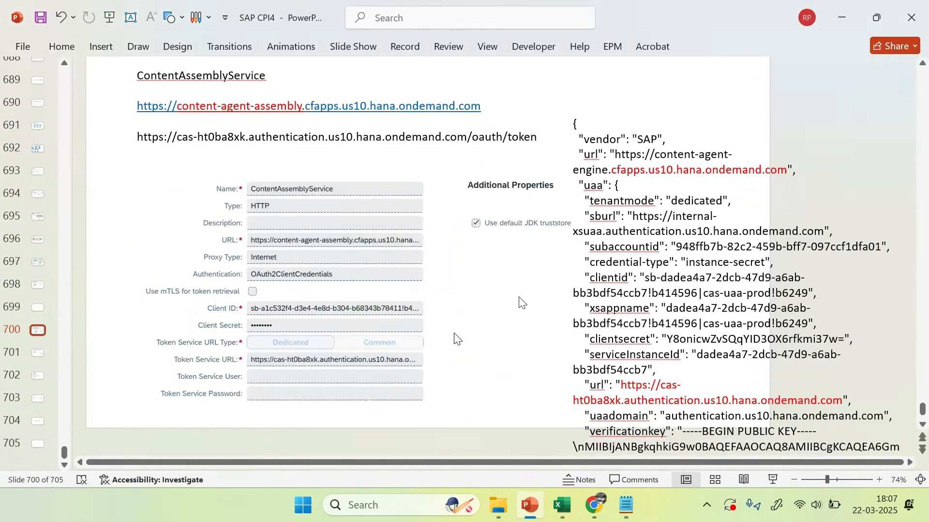
scroll(456, 339, down, 4)
scroll(456, 338, up, 2)
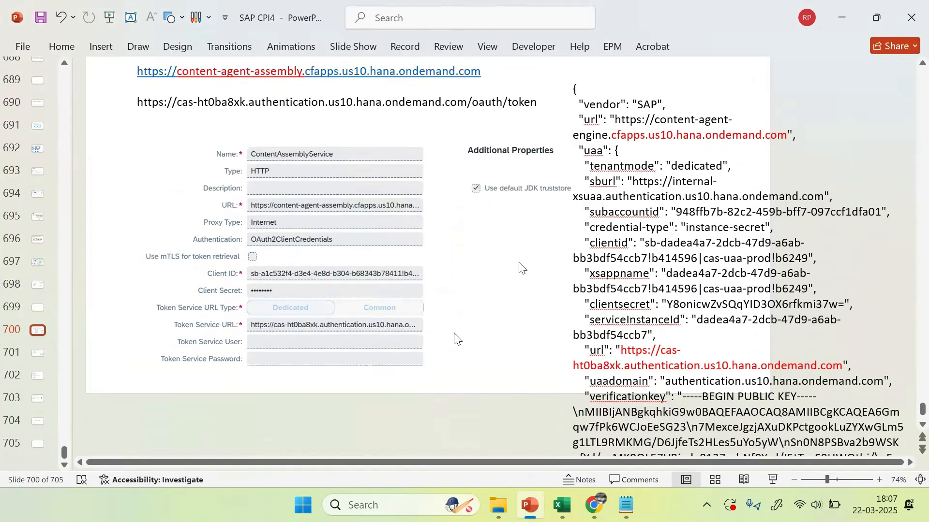
scroll(456, 339, up, 1)
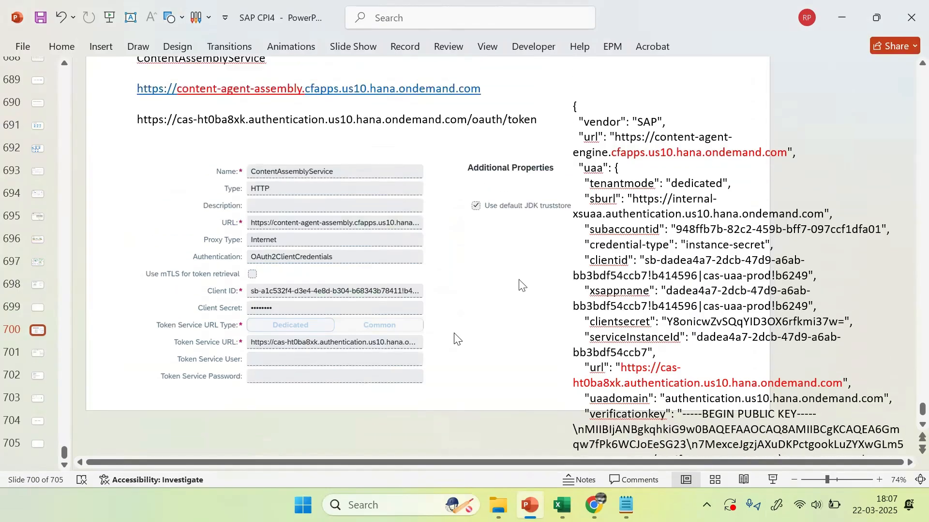
scroll(454, 334, down, 13)
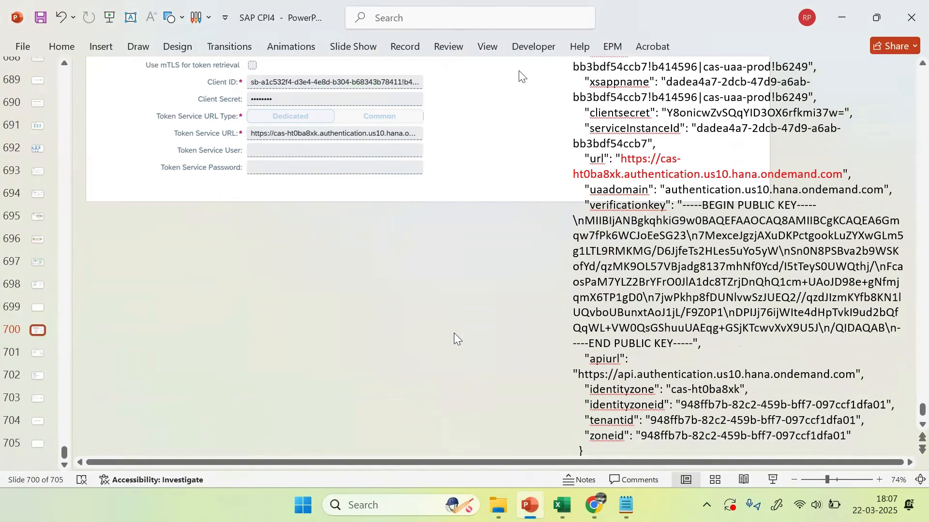
scroll(454, 334, down, 3)
scroll(456, 338, up, 3)
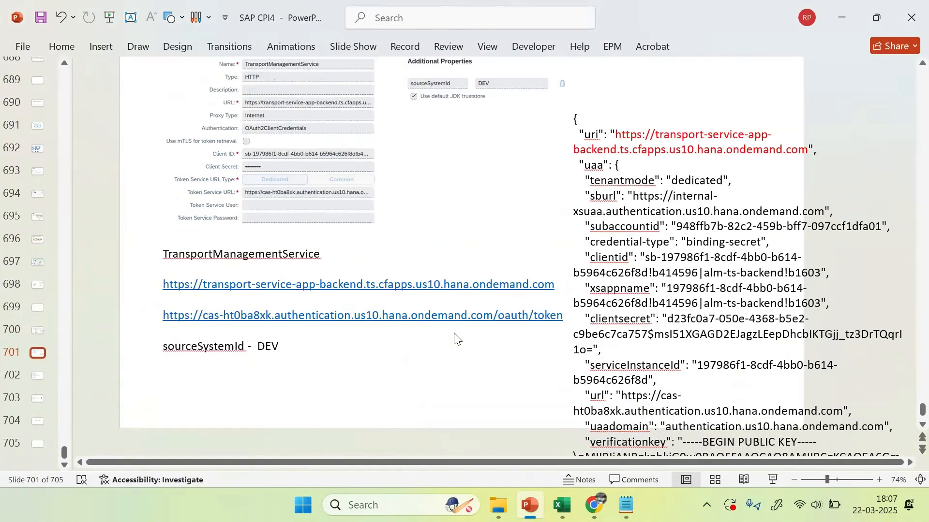
scroll(457, 339, down, 12)
scroll(454, 333, down, 5)
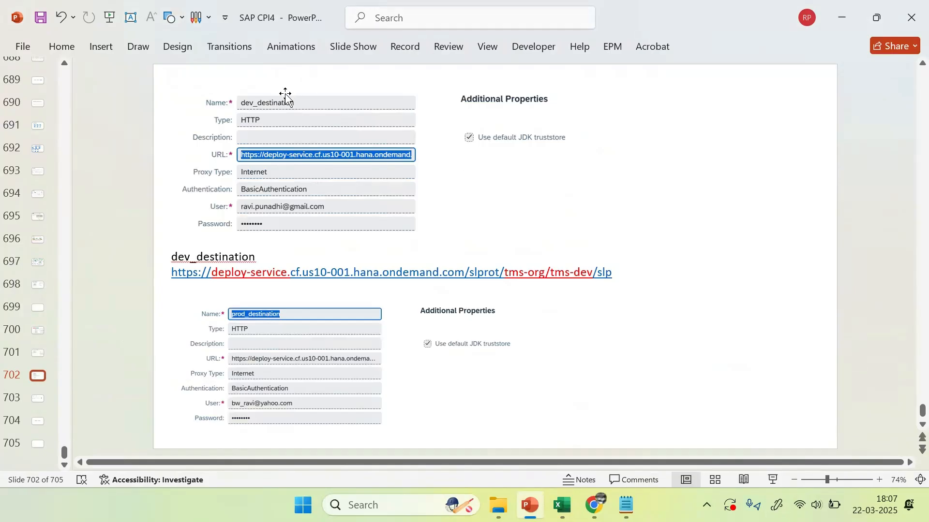
click(347, 112)
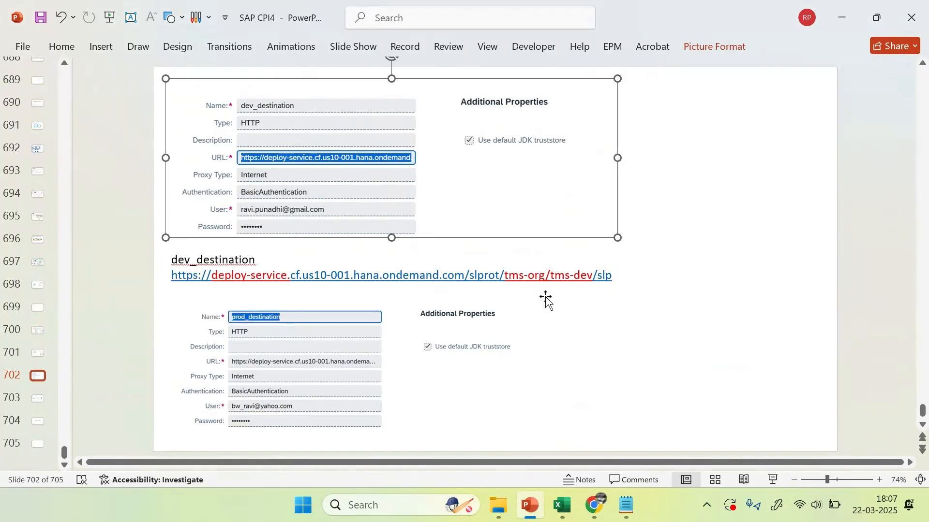
click(469, 273)
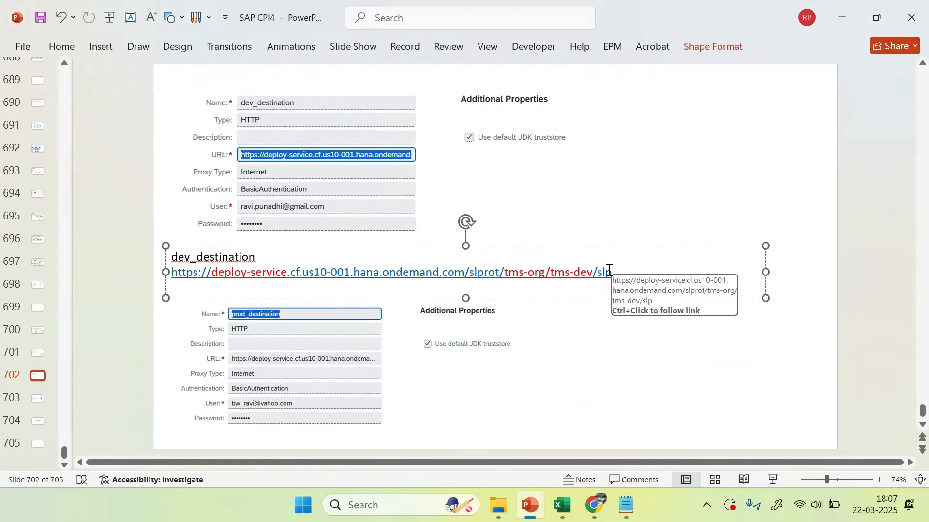
drag(590, 272, 152, 273)
key(ctrl+c)
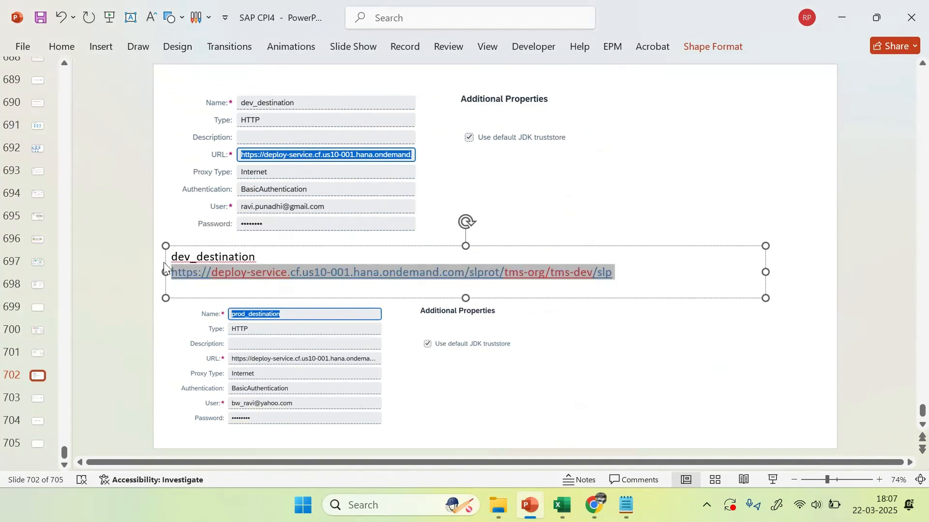
key(alt+Tab)
Step: Paste the deploy-service URL into the note and compare its domain with the API endpoint's
key(Return)
key(Return)
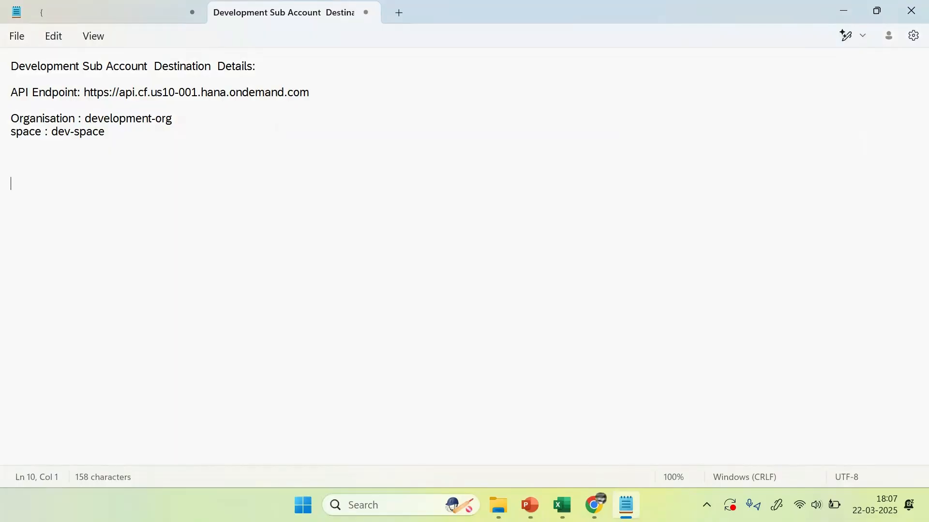
key(ctrl+v)
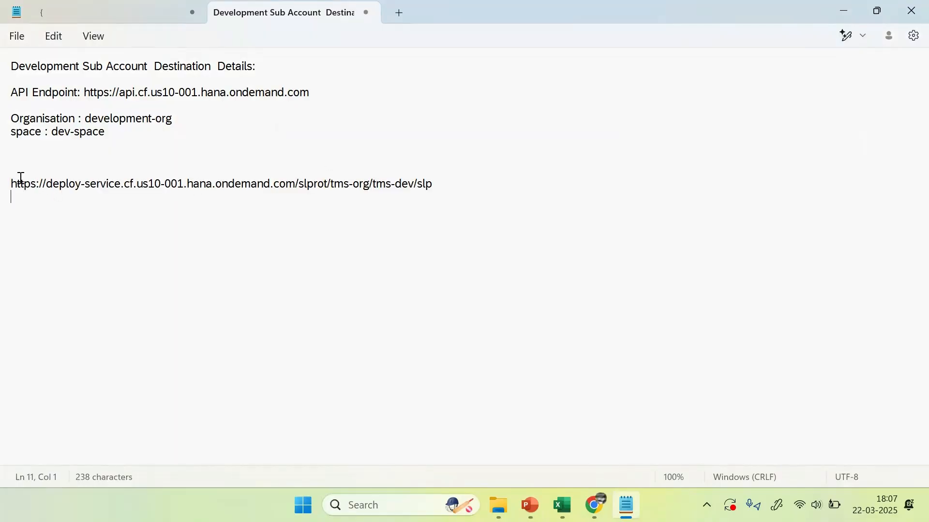
drag(12, 184, 114, 201)
click(114, 201)
click(53, 183)
drag(124, 185, 181, 185)
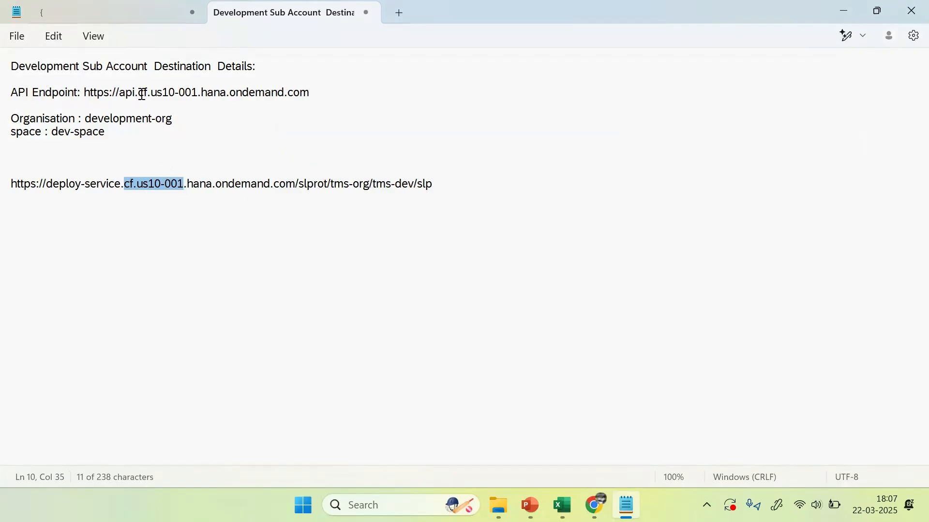
drag(140, 93, 323, 94)
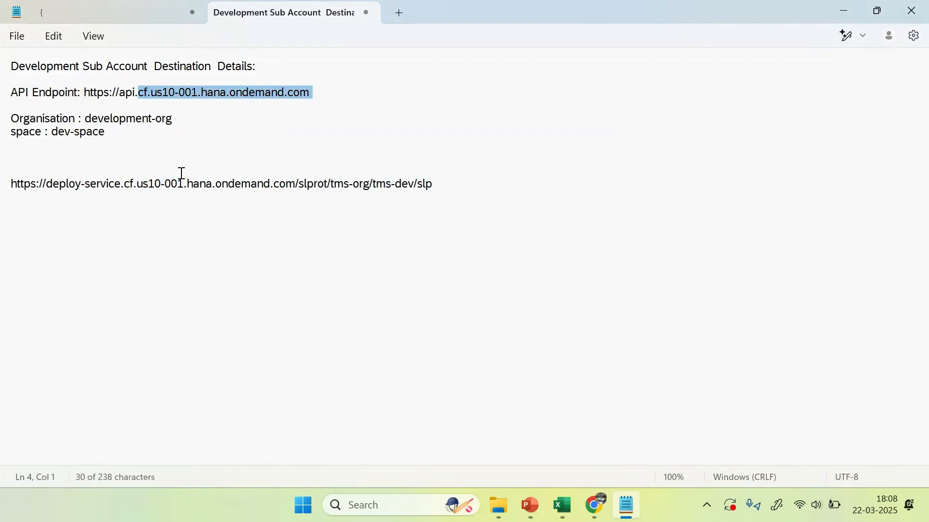
drag(127, 186, 234, 184)
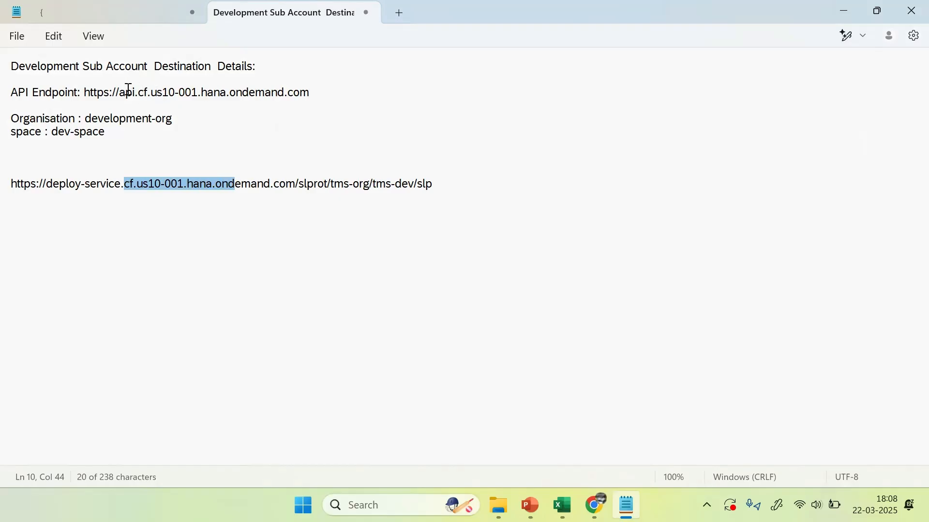
click(27, 88)
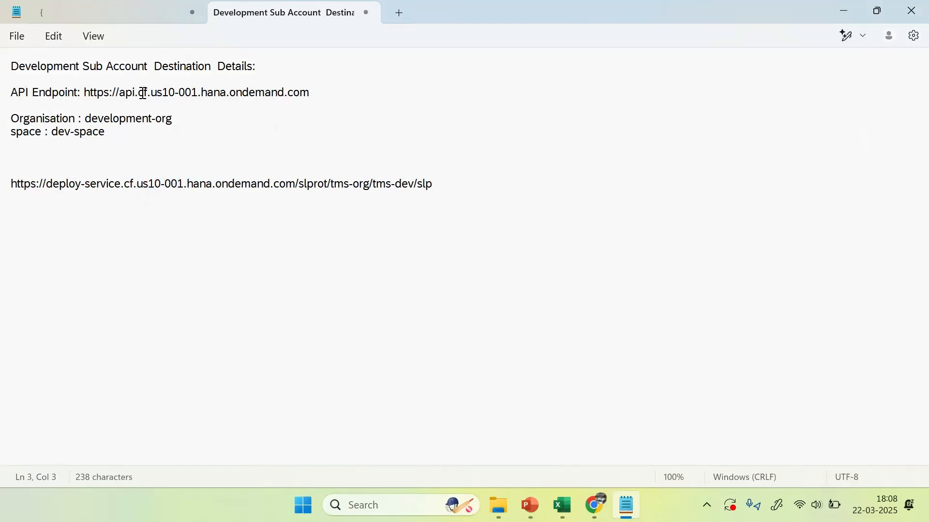
drag(140, 92, 309, 92)
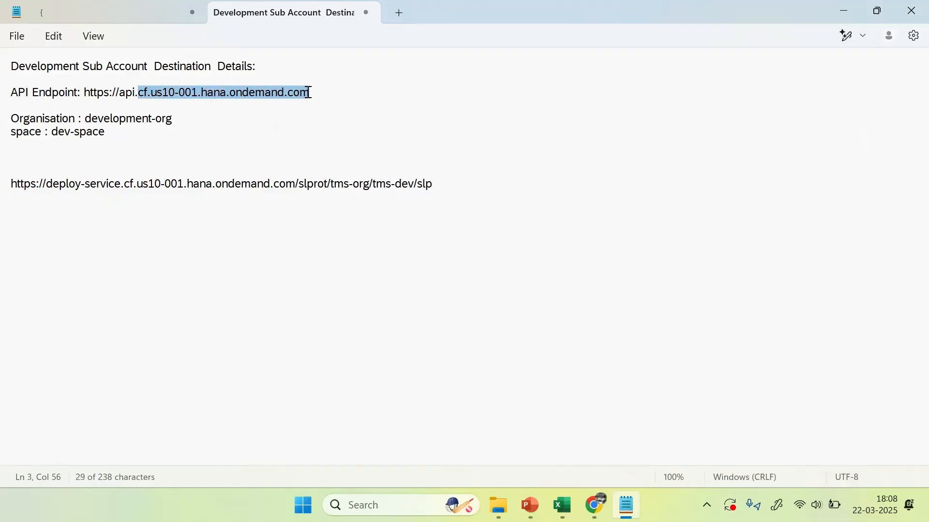
drag(125, 185, 296, 189)
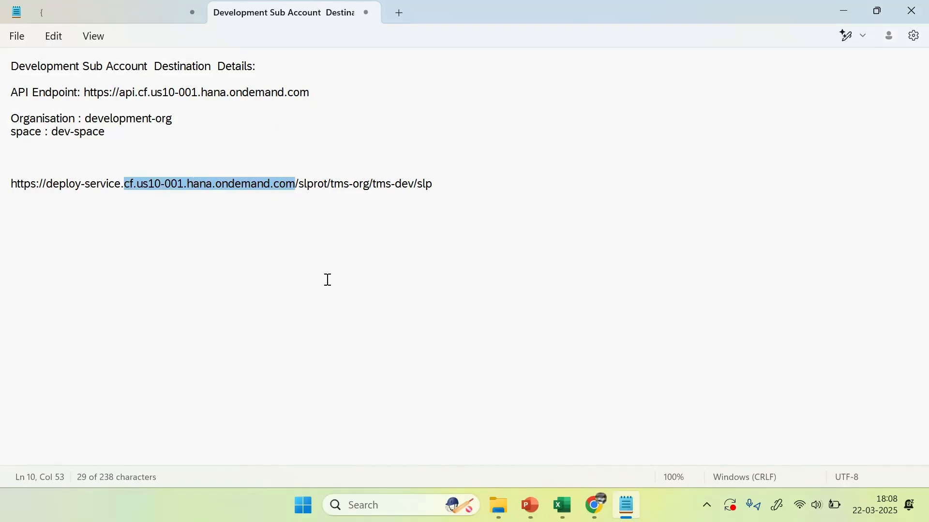
click(357, 196)
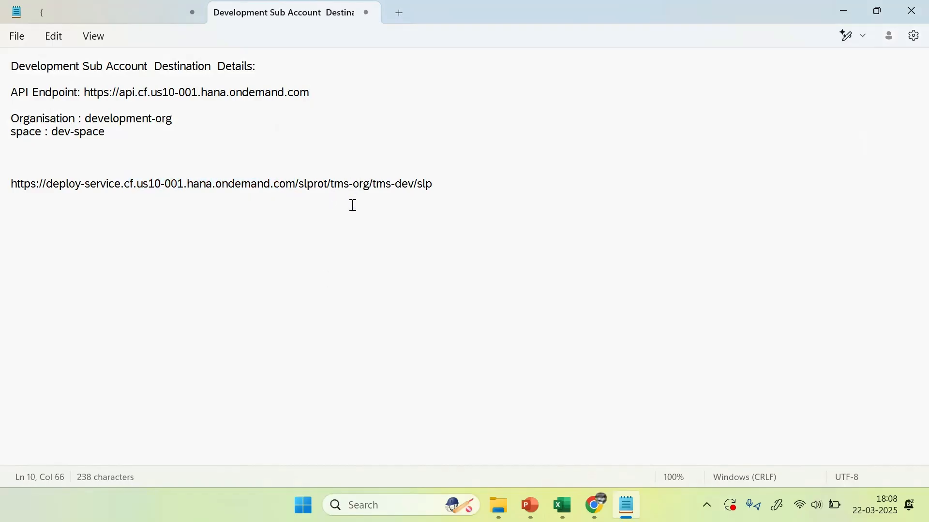
drag(327, 182, 282, 179)
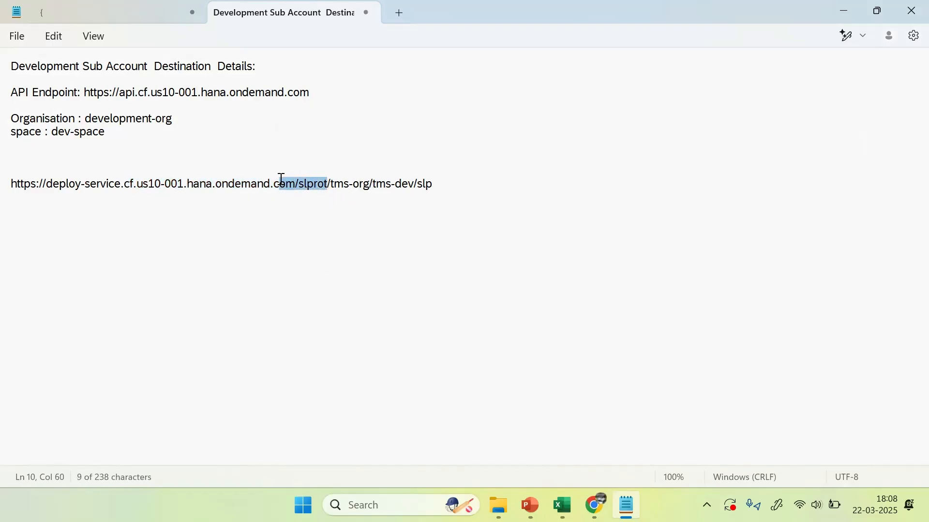
click(340, 234)
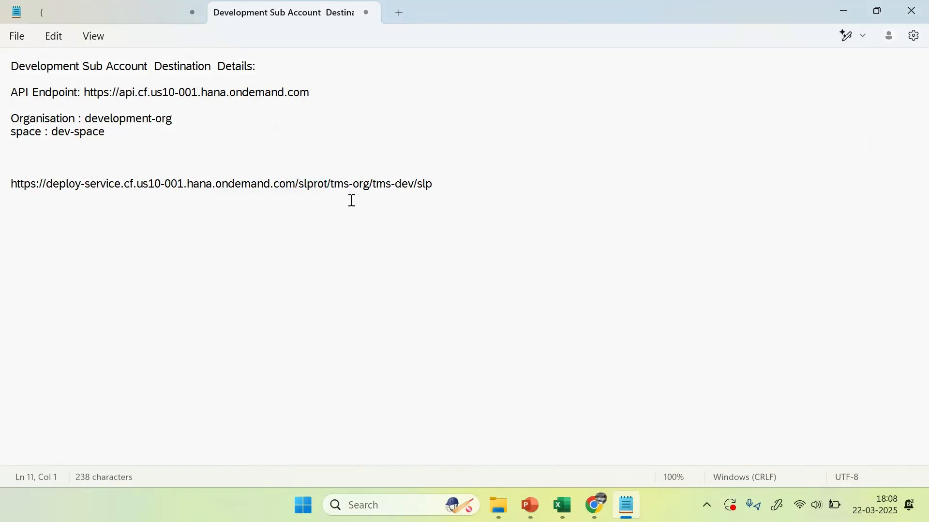
Step: Replace tms-org in the URL with development-org
drag(333, 186, 370, 184)
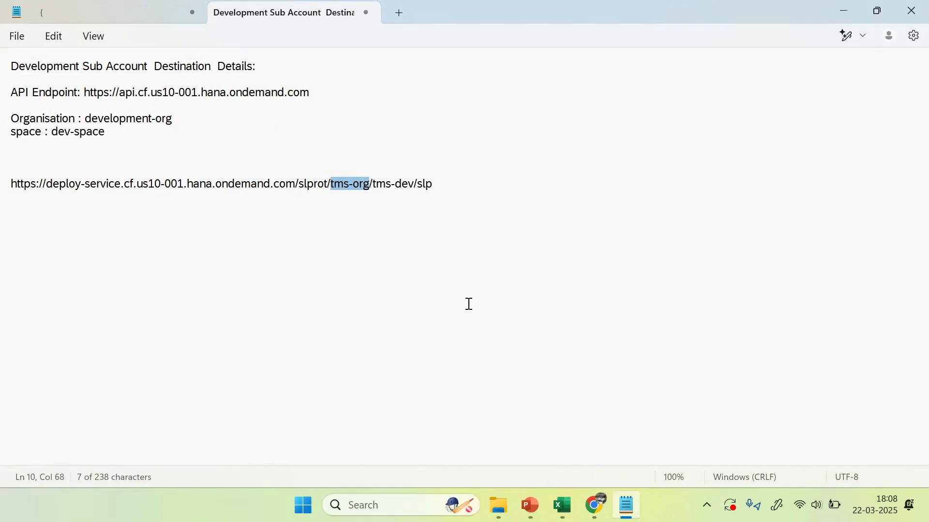
key(BackSpace)
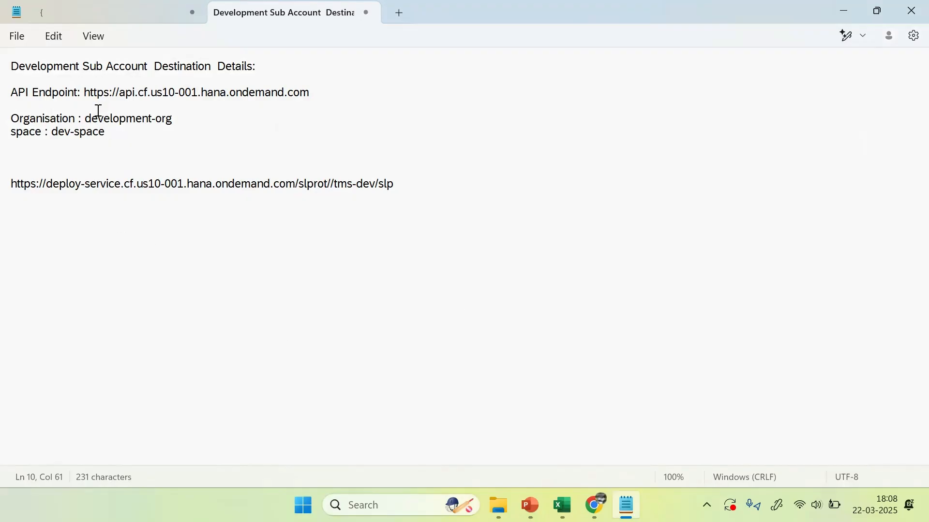
drag(86, 119, 173, 118)
key(ctrl+c)
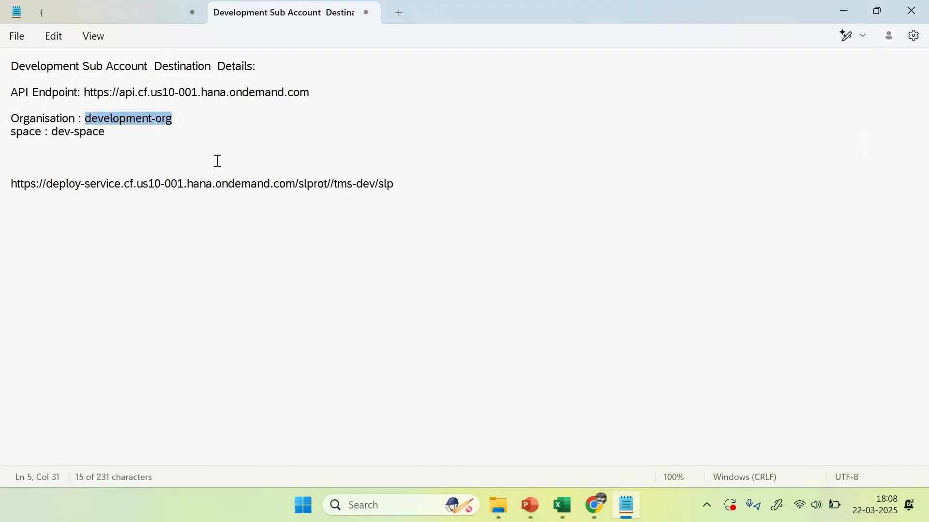
click(331, 183)
key(ctrl+v)
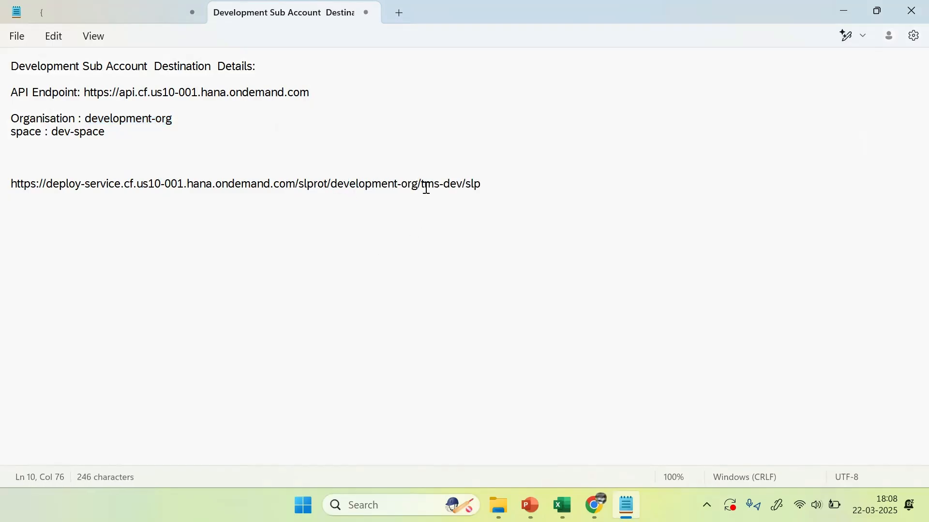
Step: Replace tms-dev with dev-space, giving .../slprot/development-org/dev-space/slp, and select the URL
drag(420, 184, 465, 185)
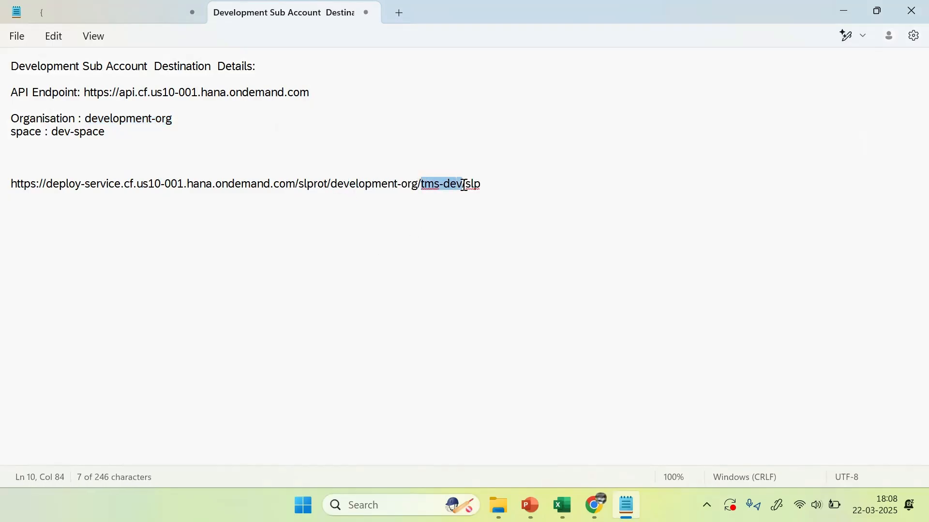
key(BackSpace)
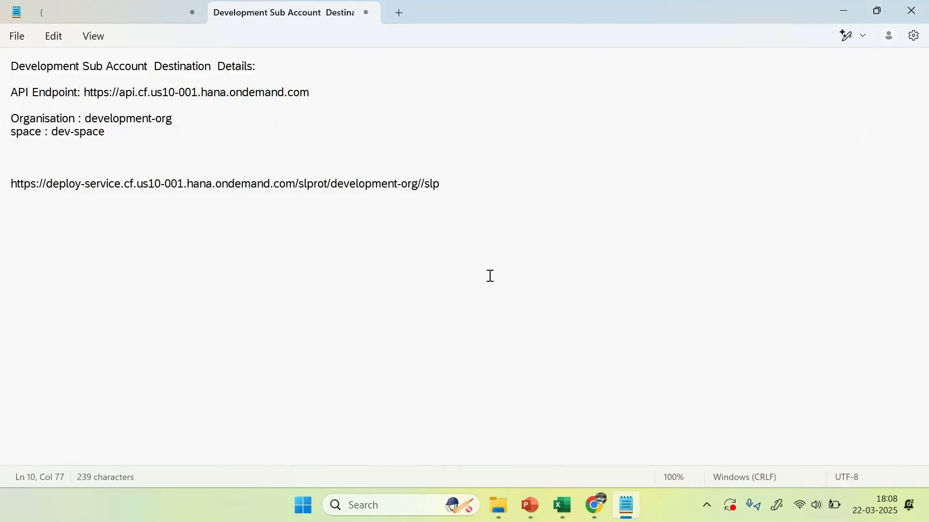
drag(105, 132, 51, 132)
key(ctrl+c)
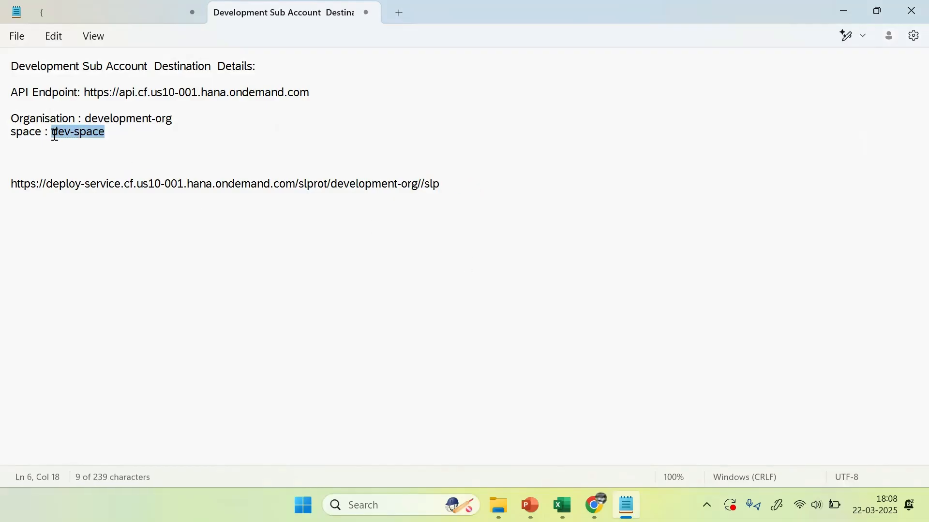
click(421, 183)
key(ctrl+v)
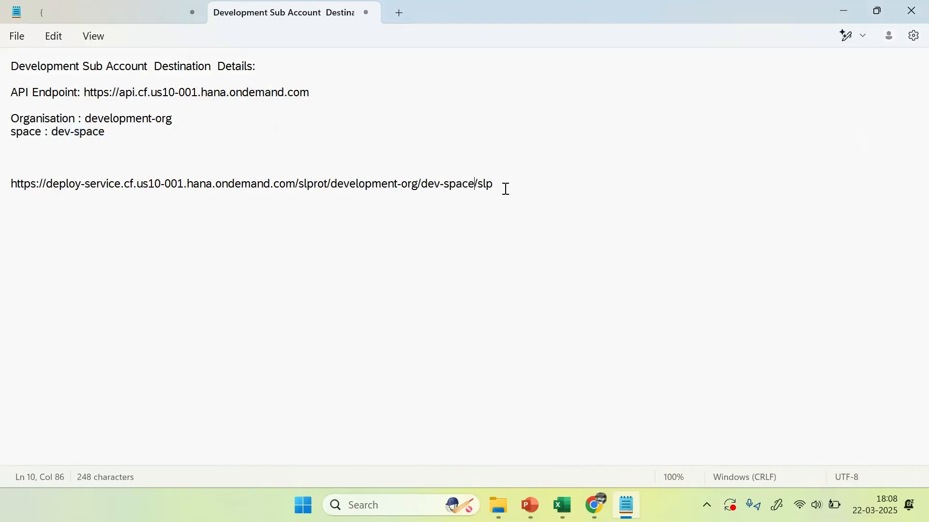
drag(507, 189, 9, 182)
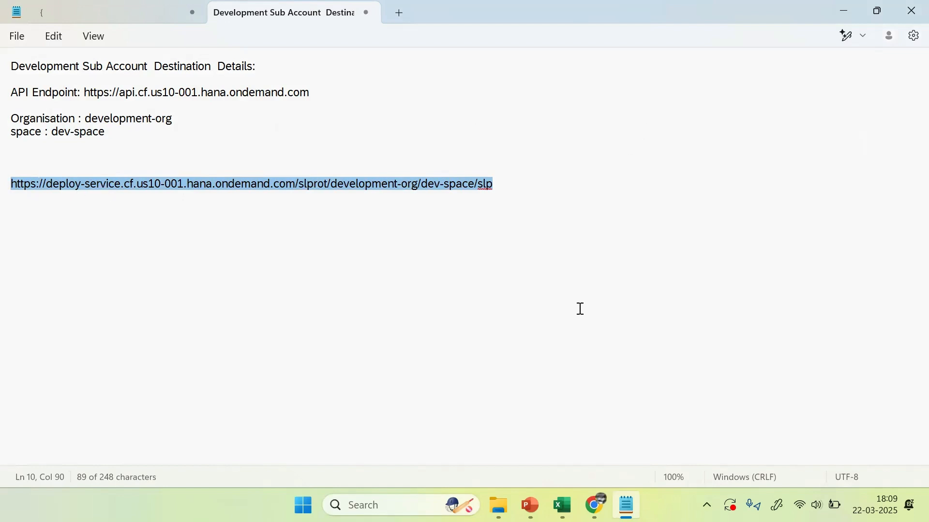
click(596, 506)
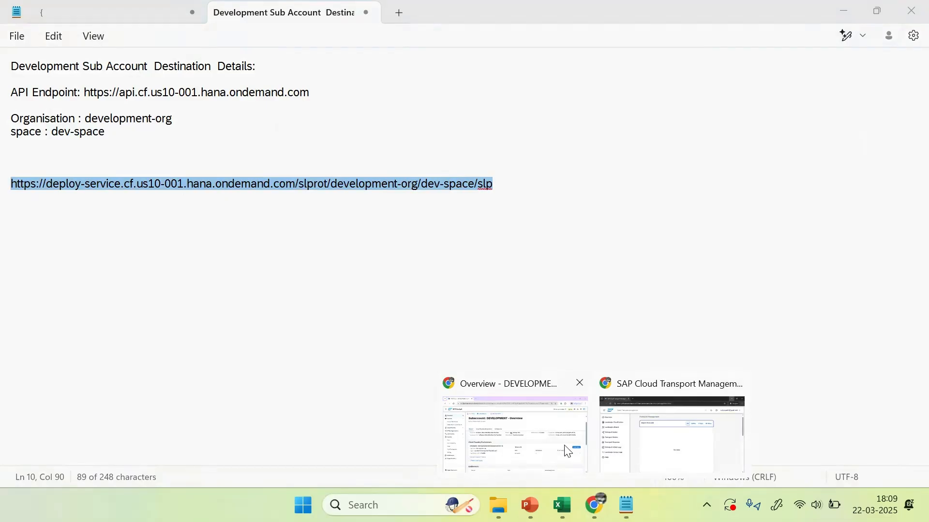
Step: Go from the DEVELOPMENT subaccount to the CTMS subaccount's Connectivity > Destinations page
click(540, 452)
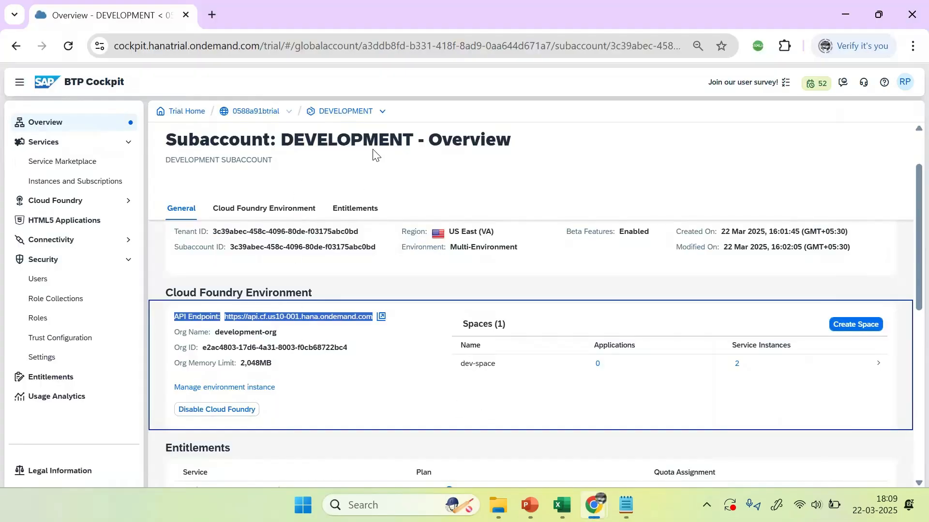
click(251, 113)
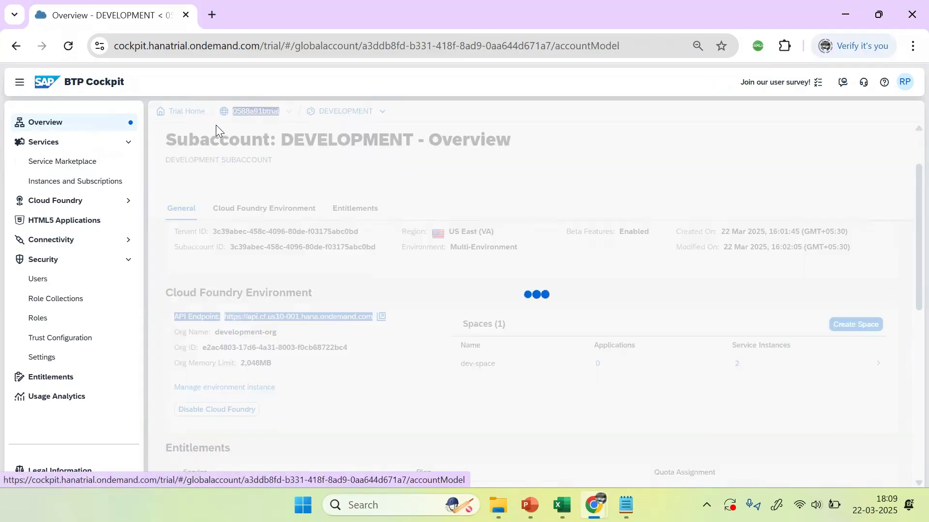
click(228, 336)
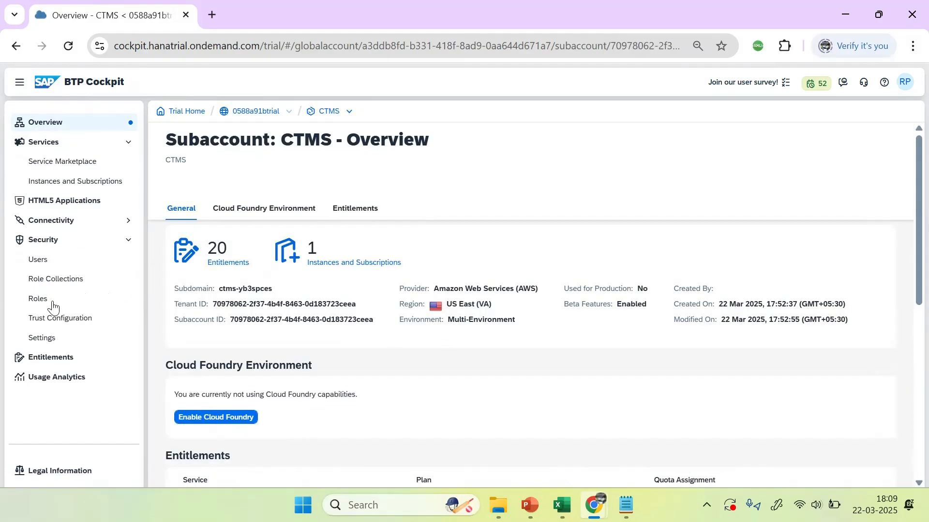
click(59, 226)
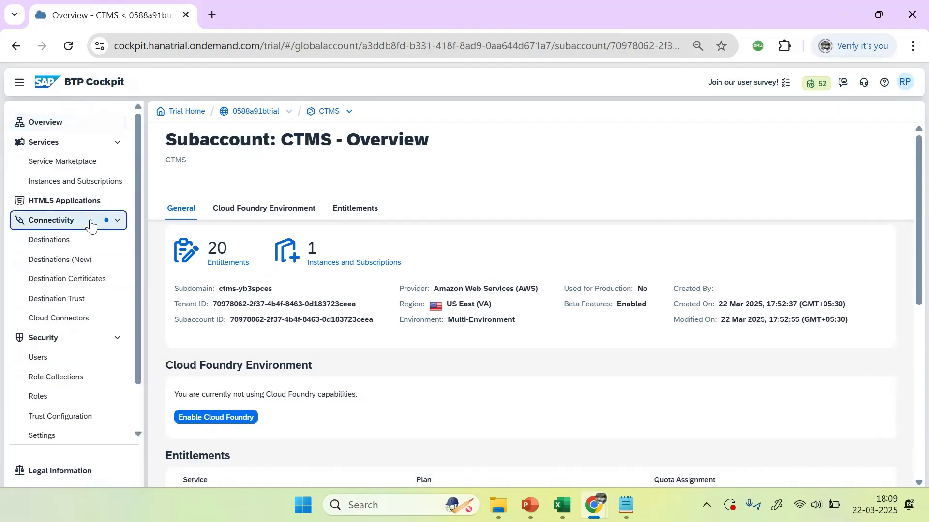
click(51, 241)
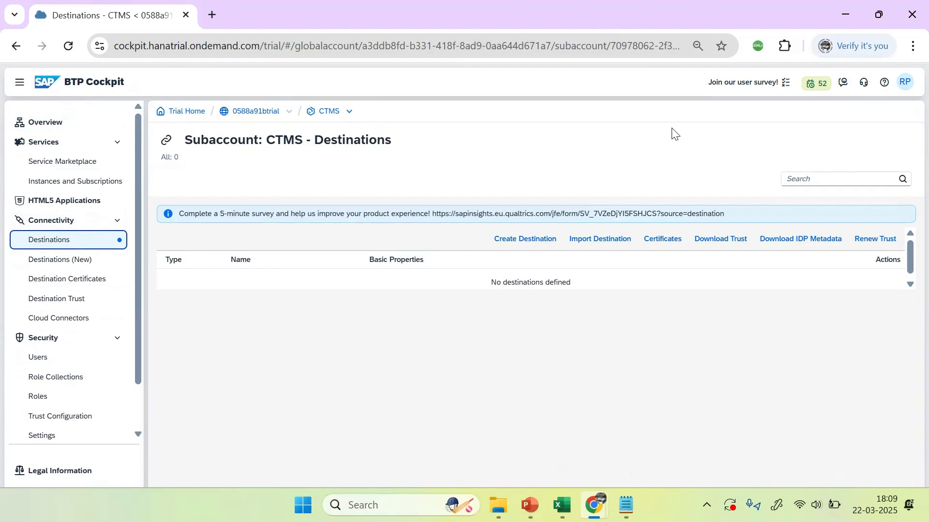
click(526, 245)
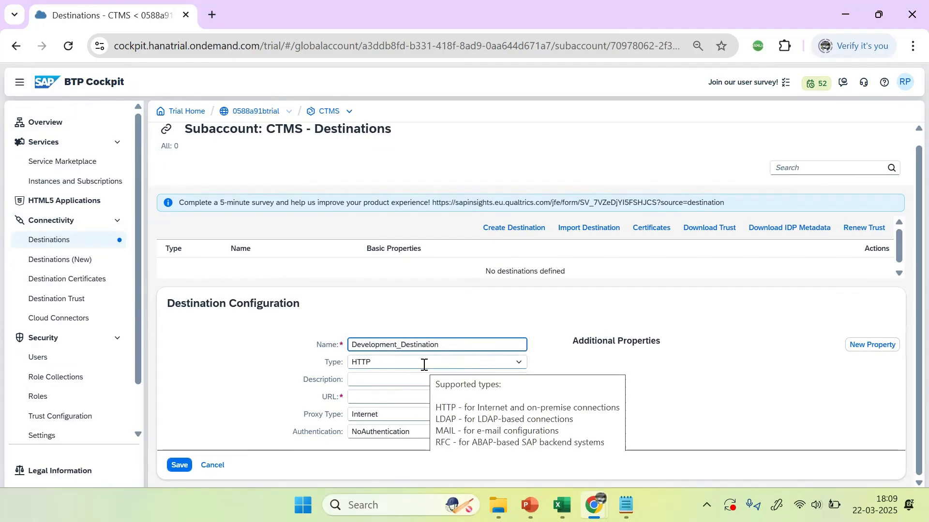
Step: Copy the name Development_Destination into the destination's Description field
drag(445, 345, 196, 346)
key(ctrl+c)
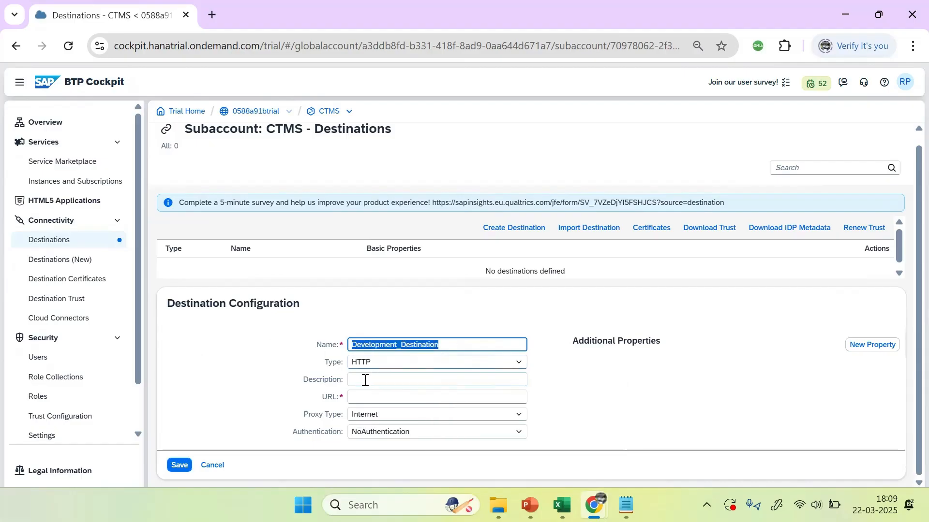
click(382, 381)
key(ctrl+v)
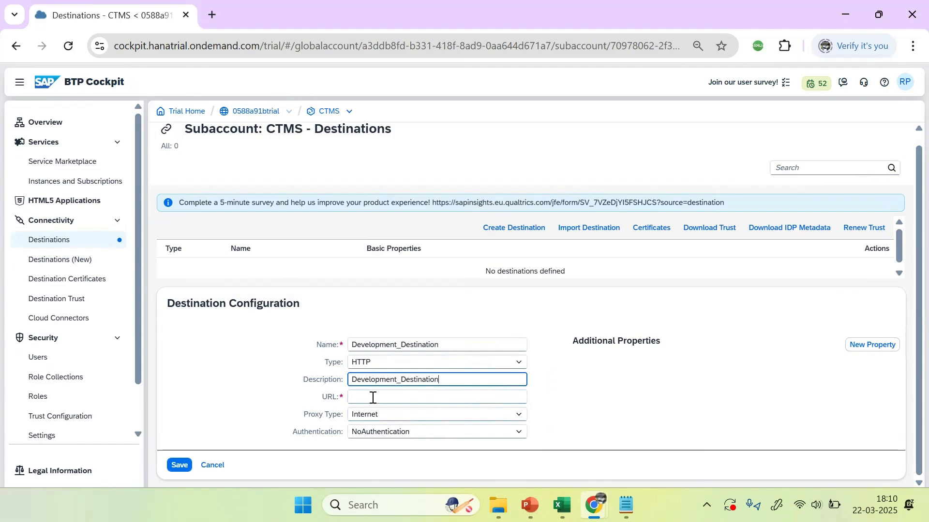
Step: Copy the full deploy-service URL line from the Notepad note
click(627, 506)
click(220, 184)
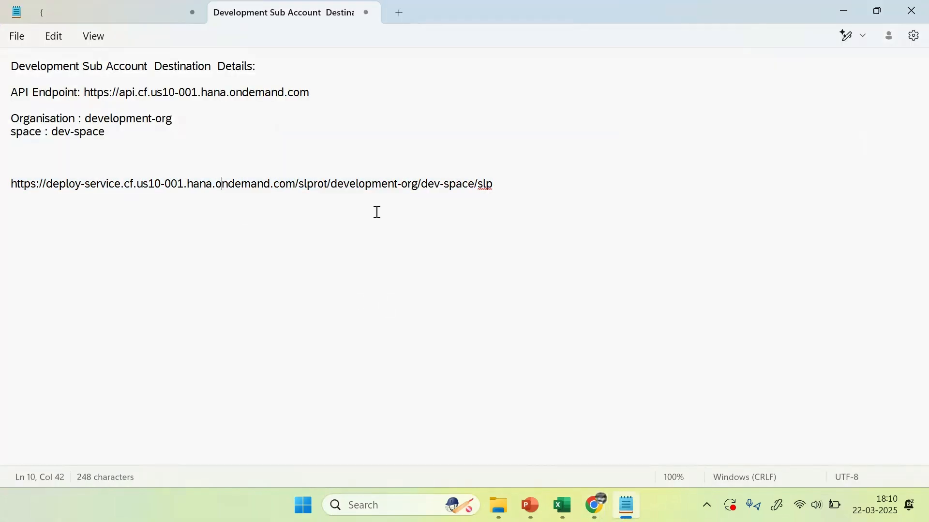
drag(502, 183, 8, 199)
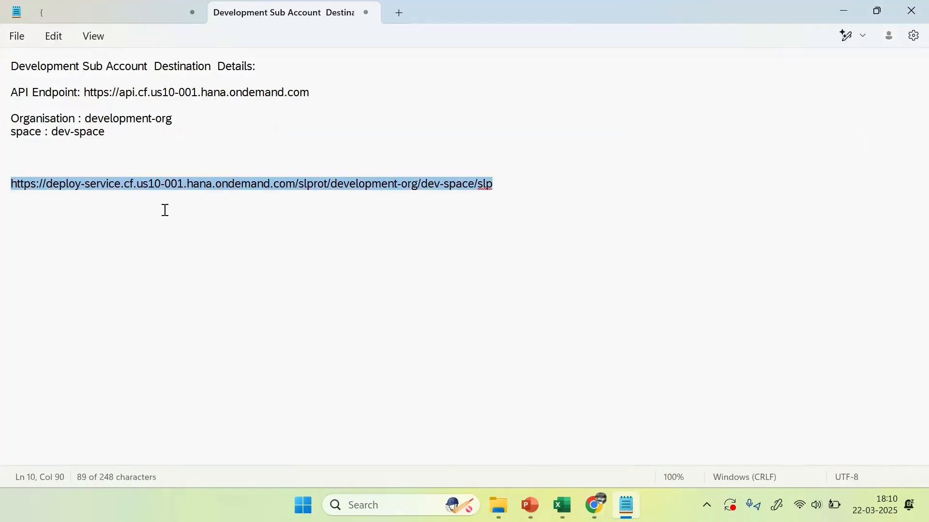
key(alt+Tab)
Step: Paste the deploy-service URL, keep Internet as proxy type and choose BasicAuthentication
click(370, 396)
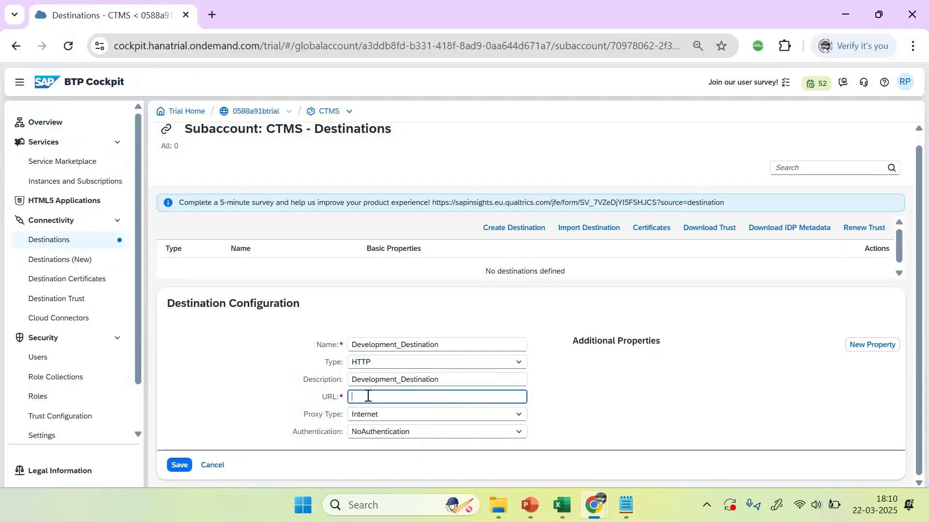
key(ctrl+v)
click(594, 408)
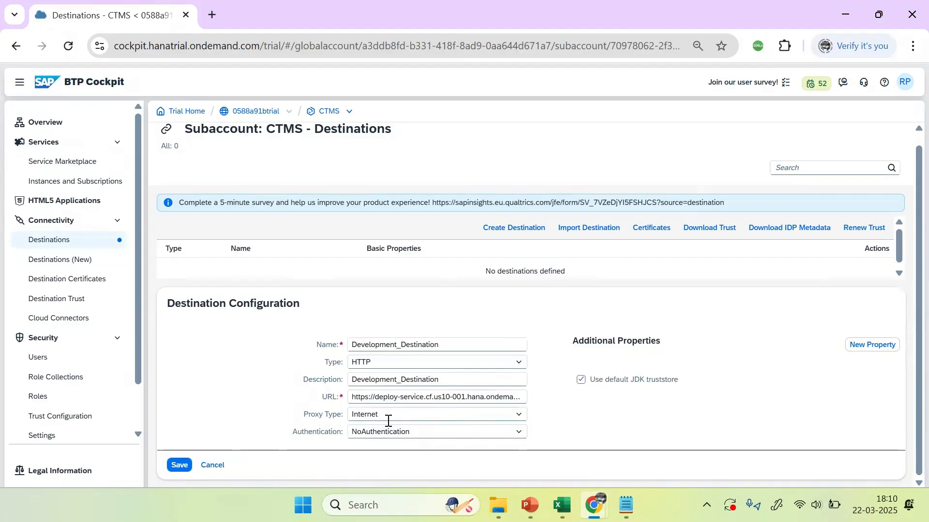
click(515, 416)
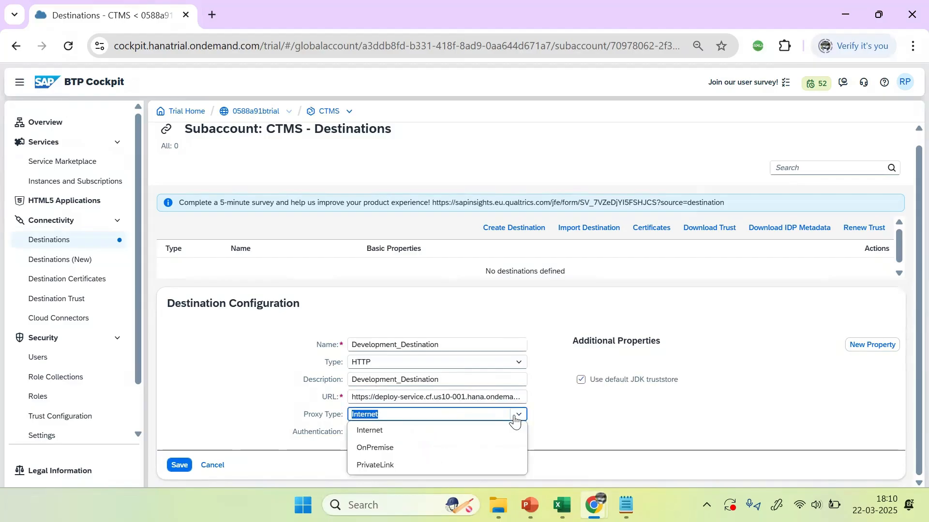
click(370, 430)
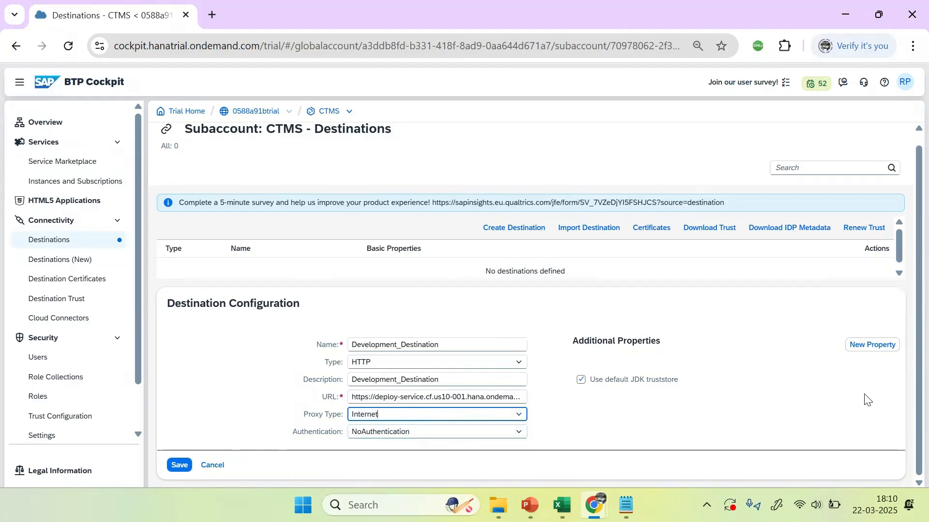
click(398, 430)
click(520, 433)
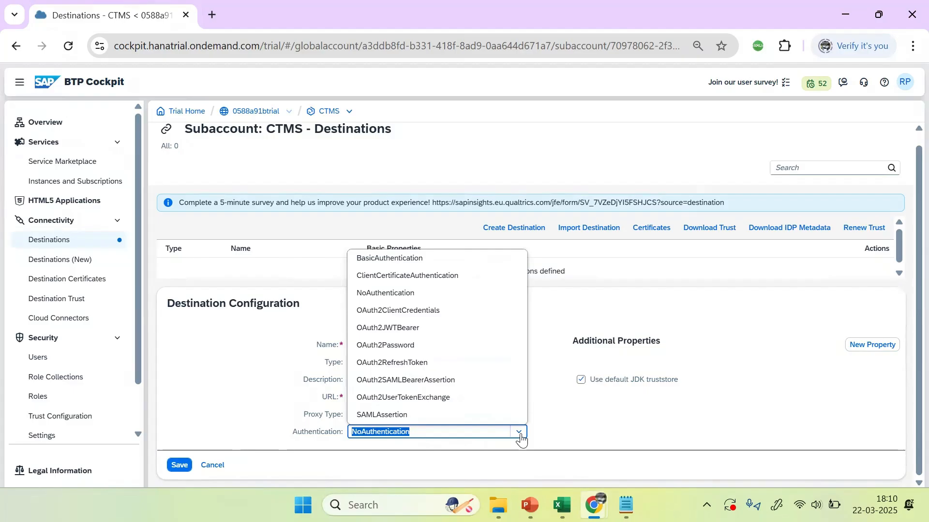
click(382, 262)
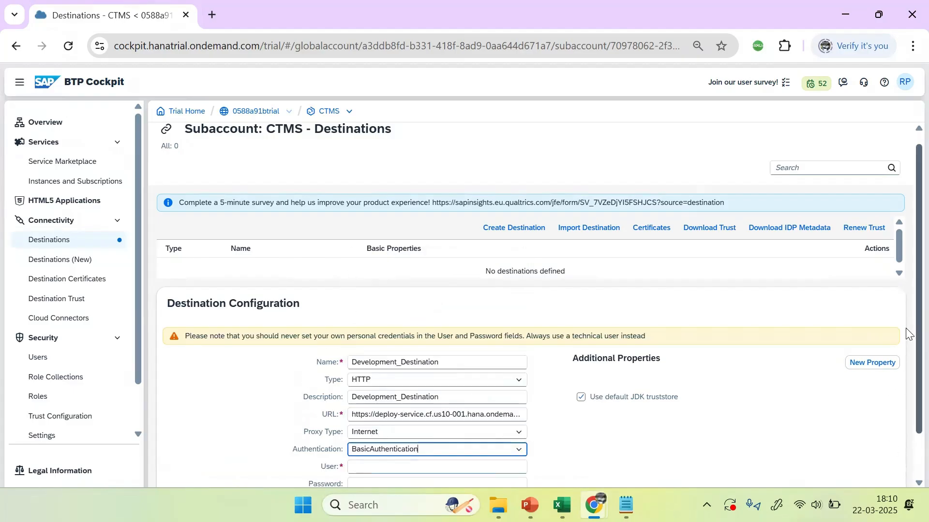
Step: Enter the user's e-mail and the account password, then save Development_Destination
scroll(909, 334, down, 1)
click(421, 414)
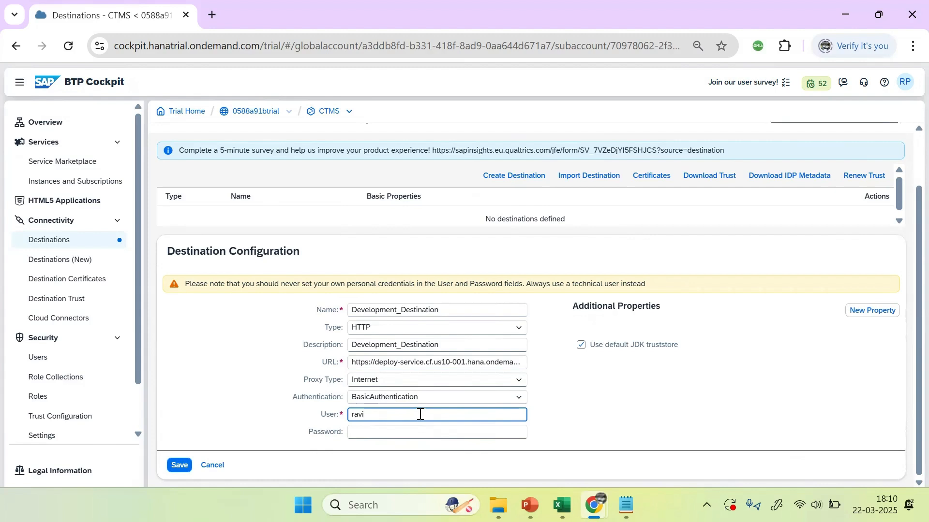
key(Tab)
text(••)
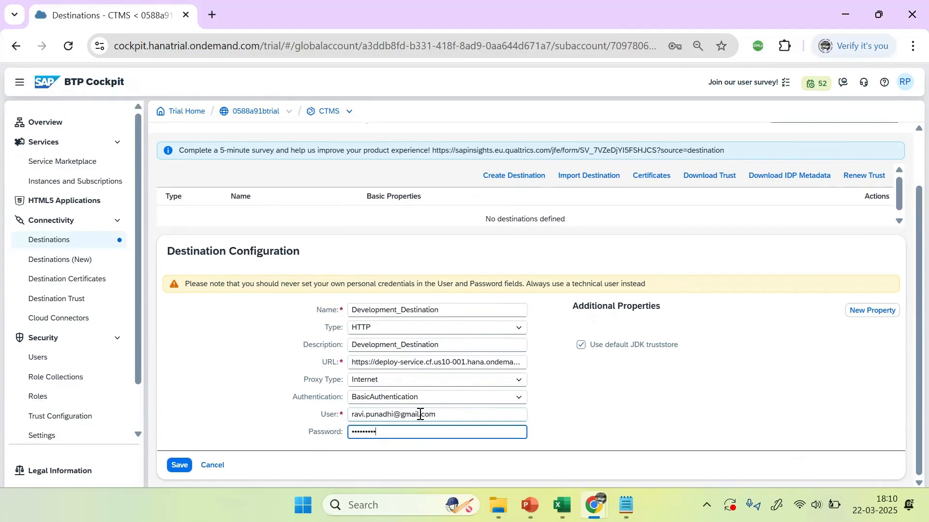
click(608, 407)
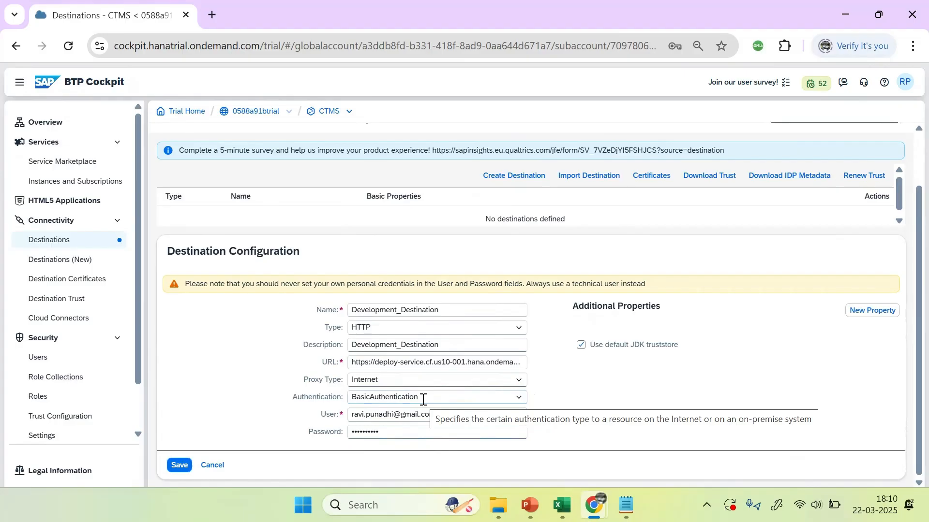
click(179, 467)
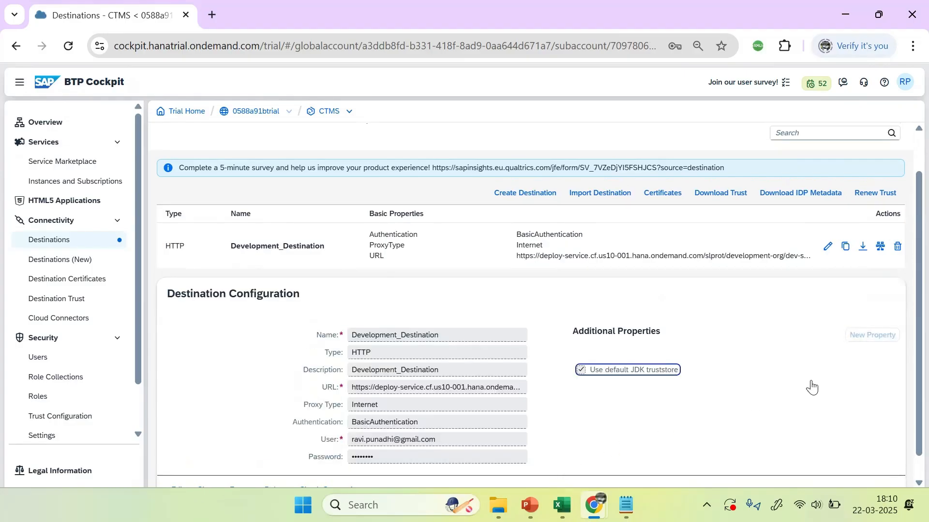
scroll(910, 357, down, 1)
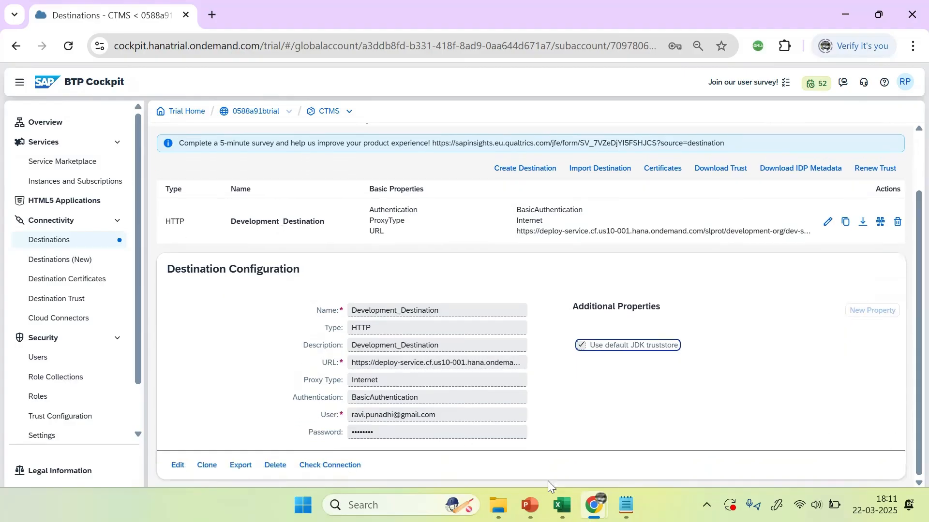
click(531, 506)
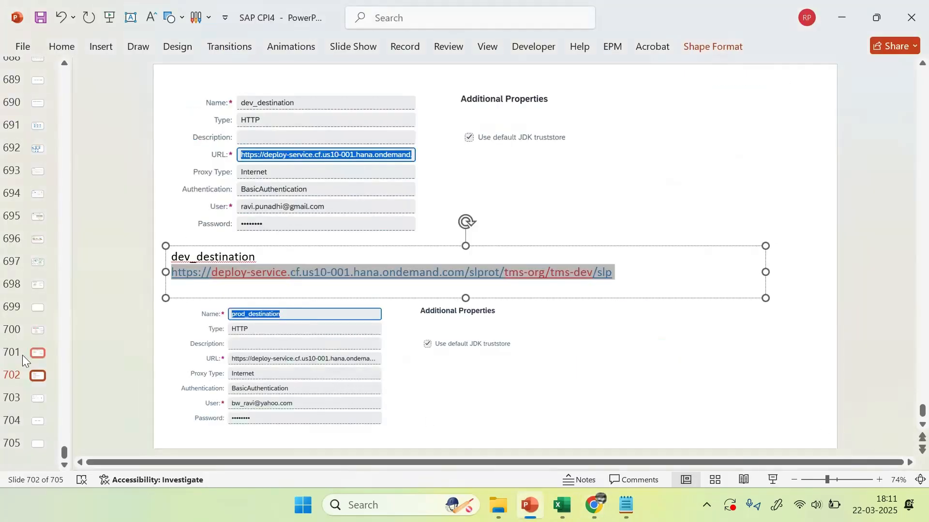
Step: Review the central, DEV, TEST and PROD landscape diagram on slide 697
scroll(514, 359, up, 6)
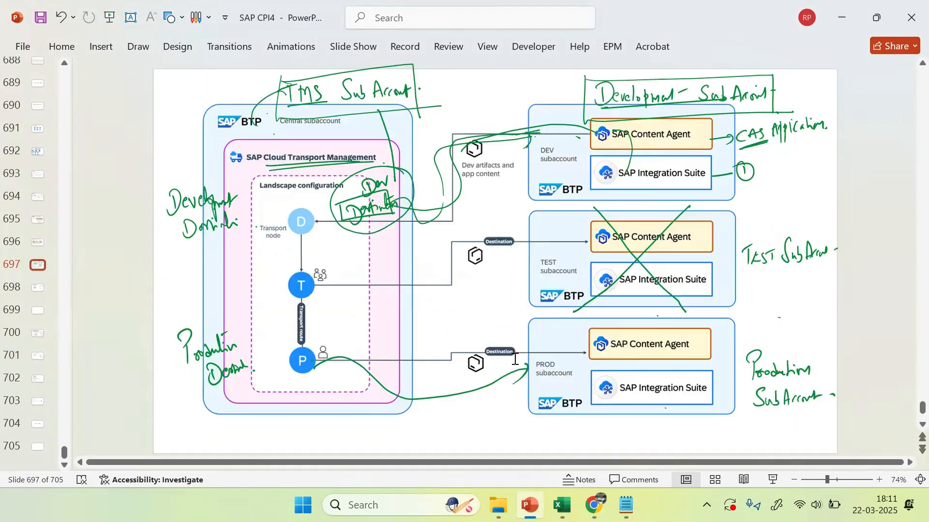
click(301, 222)
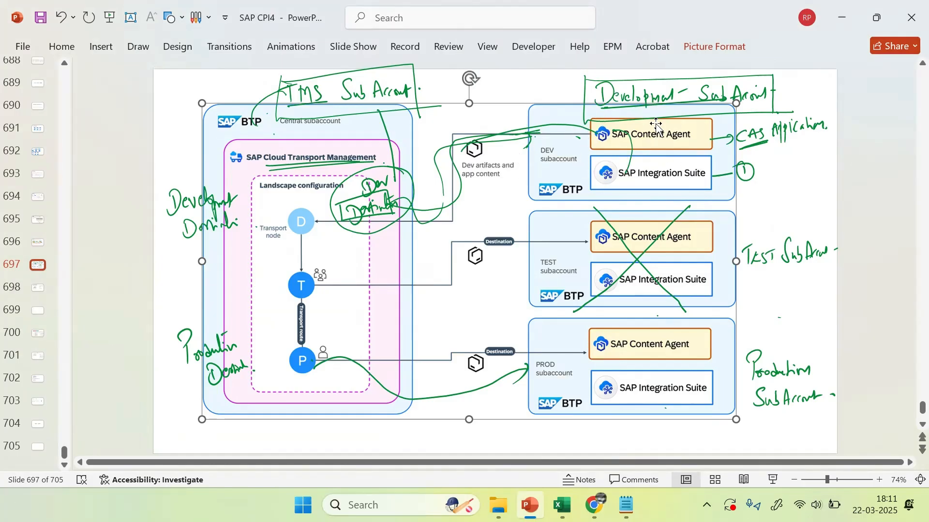
key(alt+Tab)
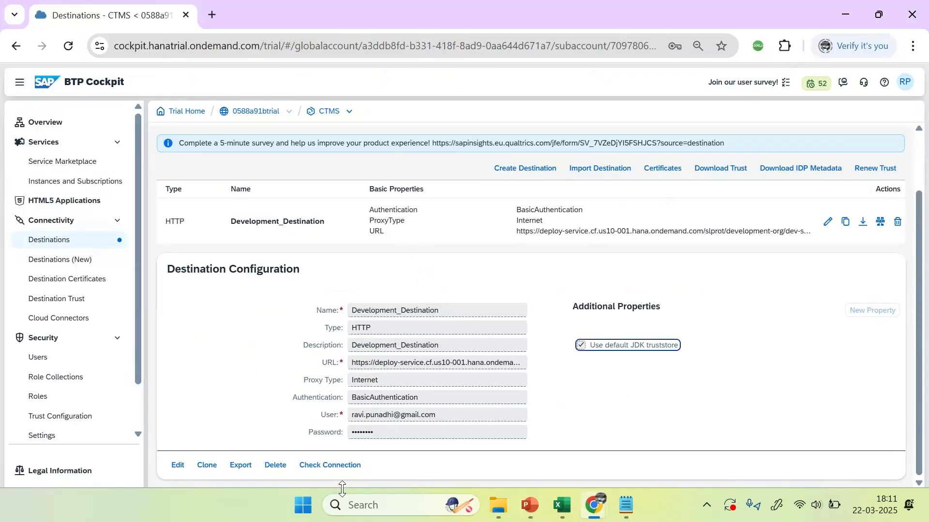
Step: Check Development_Destination's connection (200: OK), then open and close the user menu
click(328, 469)
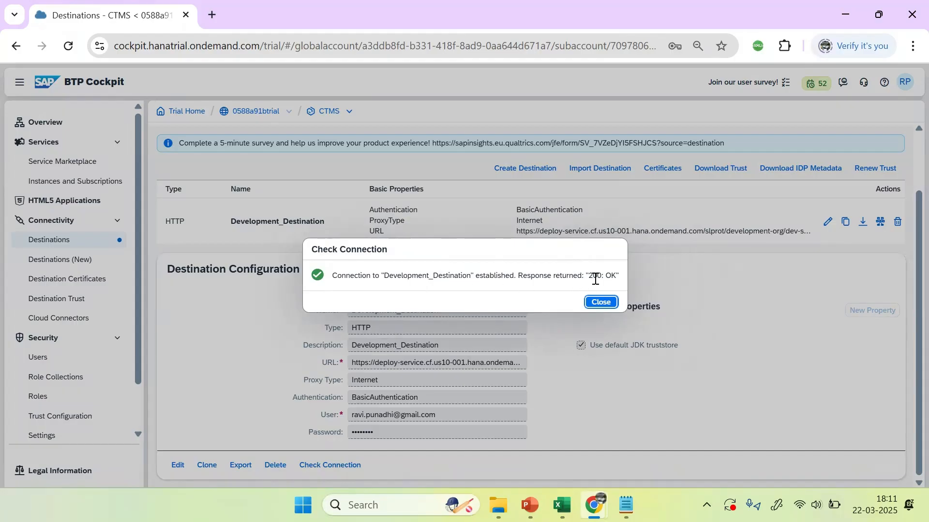
drag(591, 279, 618, 279)
click(589, 305)
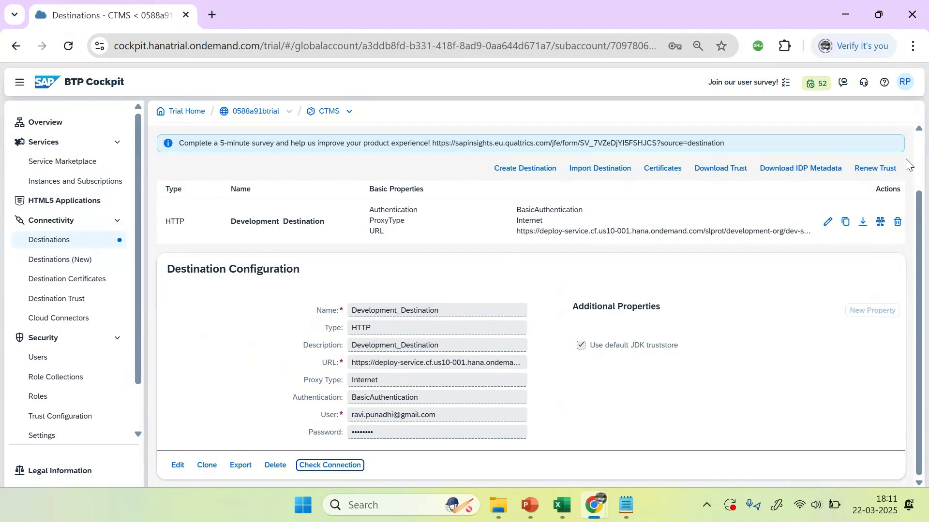
click(904, 82)
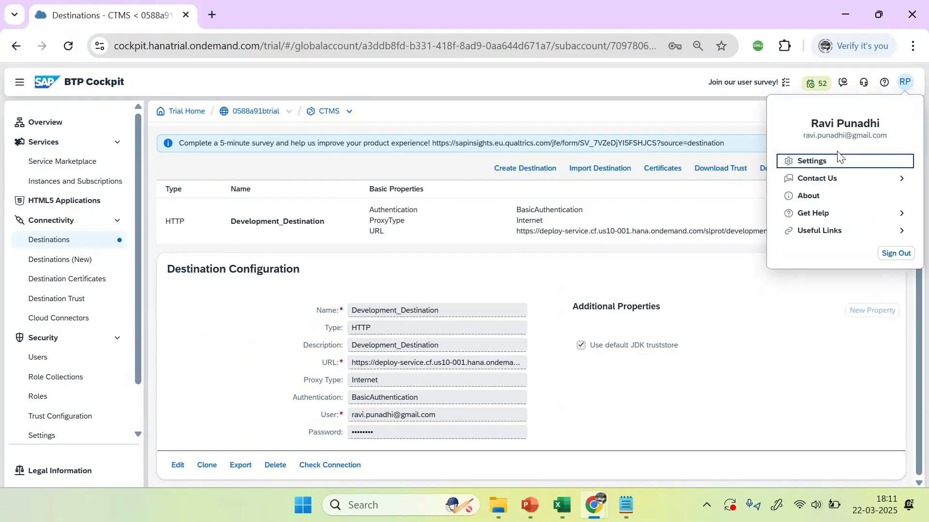
click(386, 87)
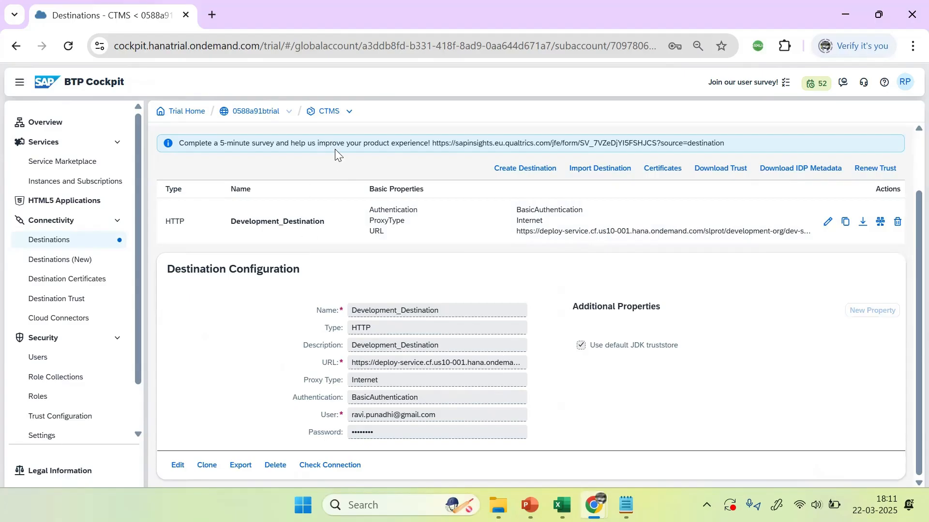
Step: Open an Incognito window and go to account.hana.ondemand.com
click(212, 15)
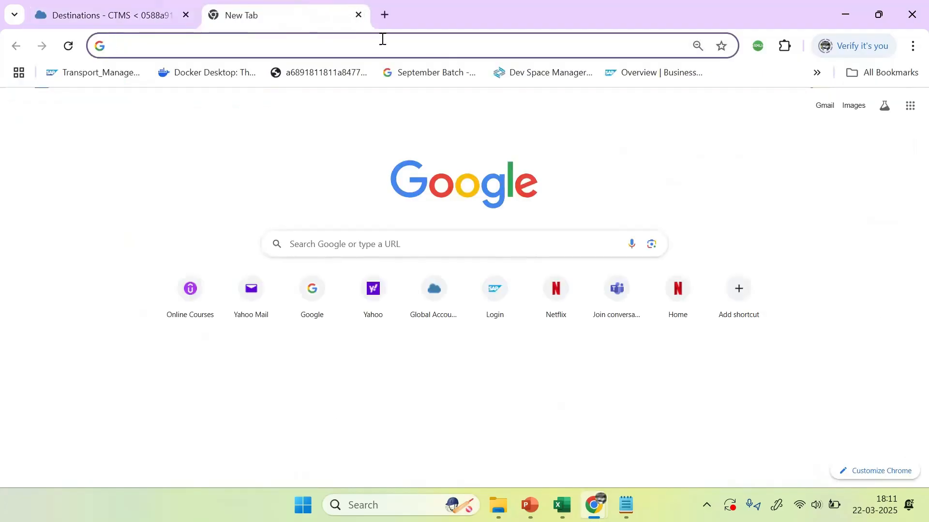
click(909, 46)
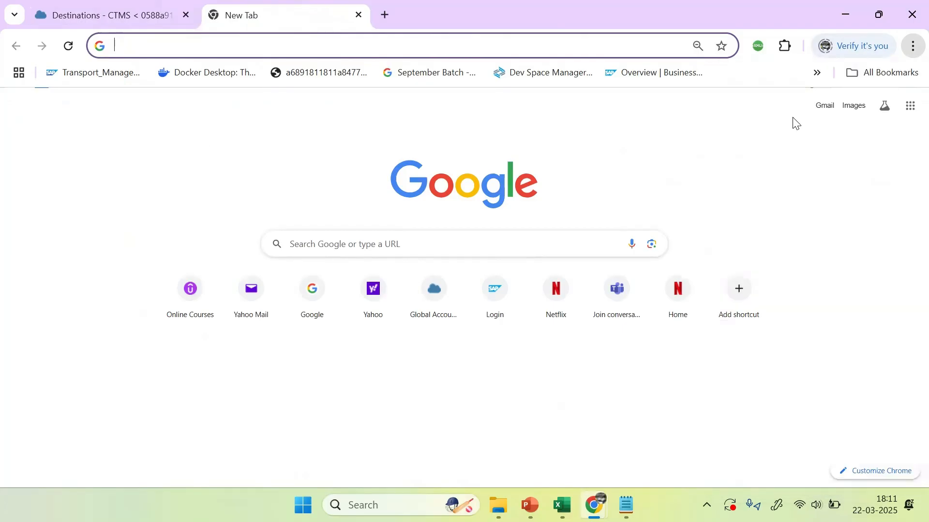
click(821, 119)
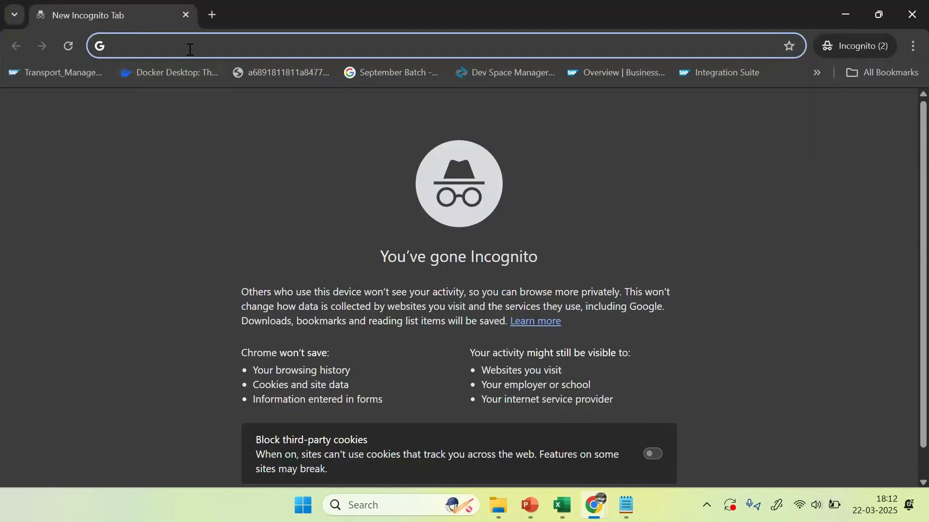
text(bt)
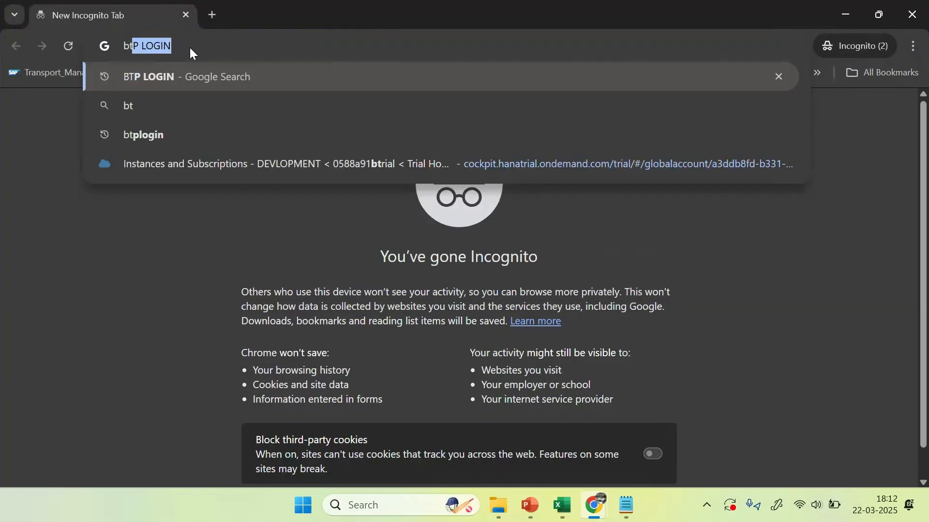
key(BackSpace)
key(BackSpace)
key(BackSpace)
text(account.hana.ondemand.com)
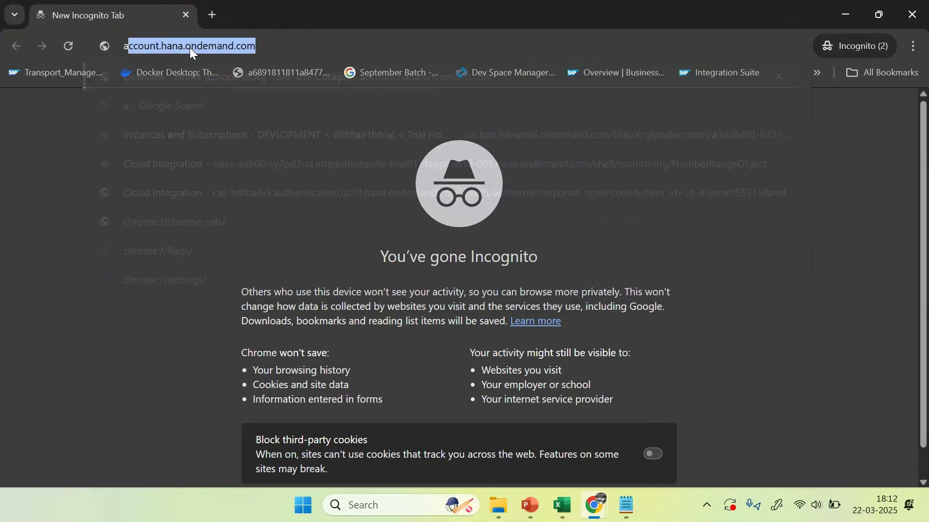
key(Return)
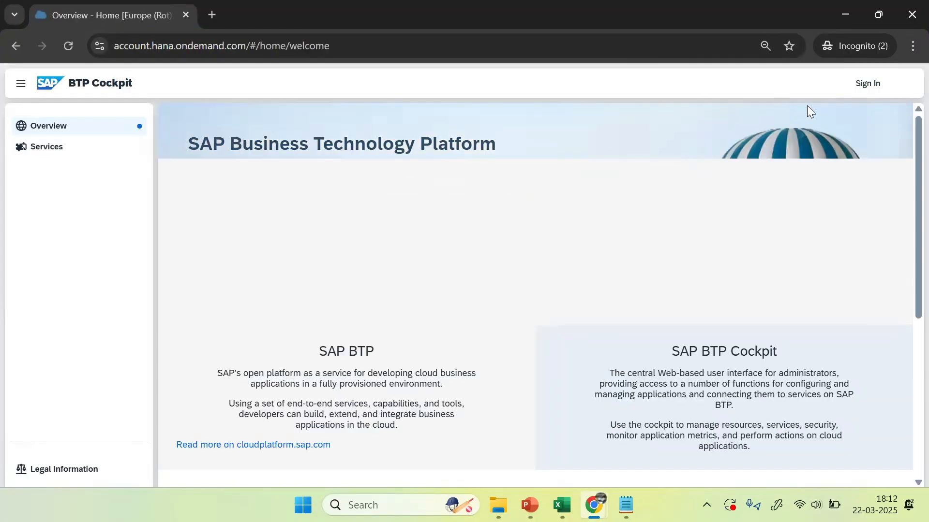
Step: Sign in, reload after the load error, then sign out from the avatar menu
click(869, 84)
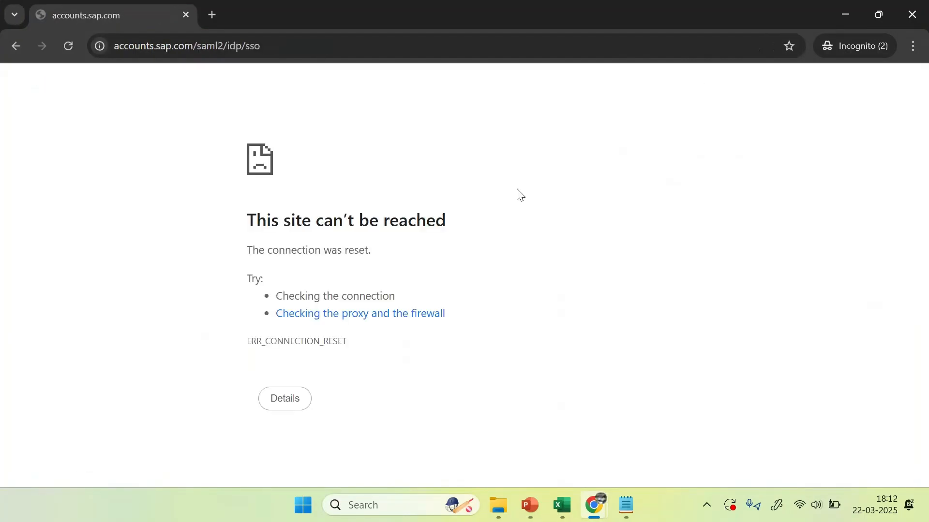
click(67, 47)
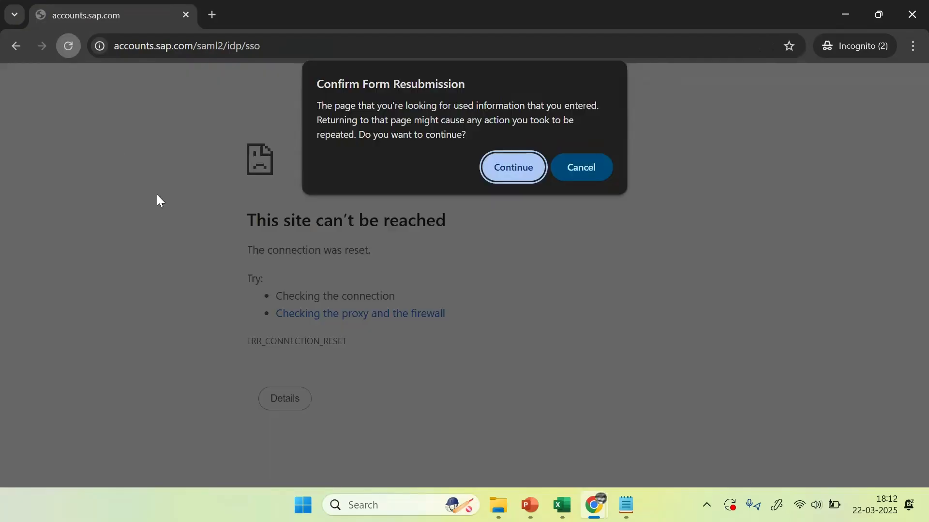
click(512, 166)
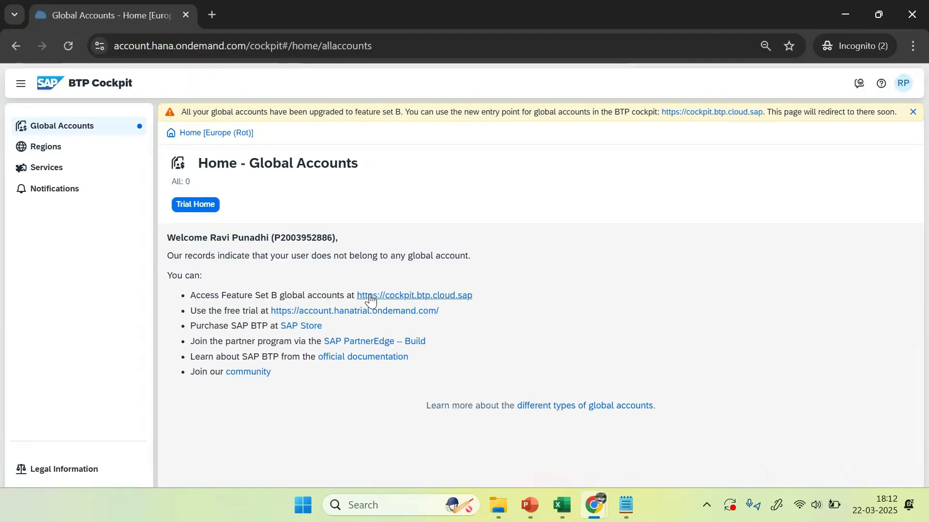
click(904, 87)
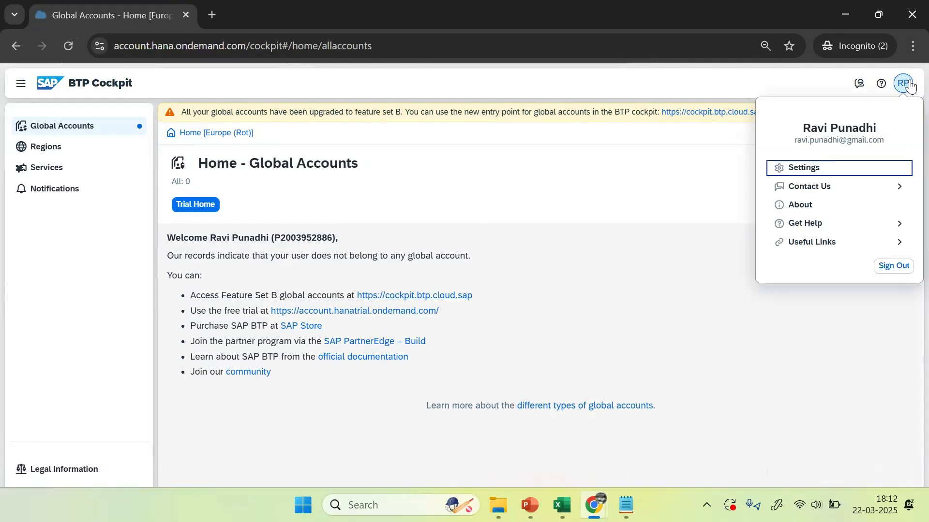
click(893, 267)
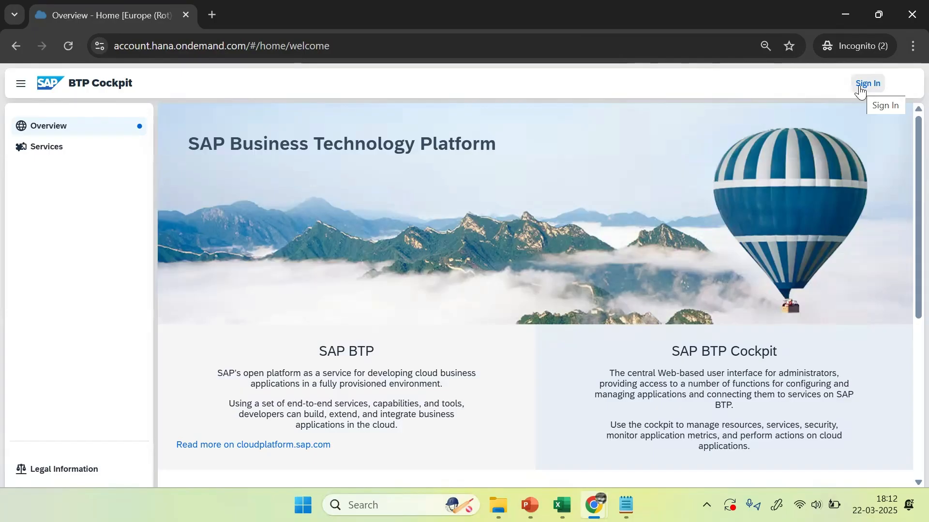
Step: Start signing in, replacing the prefilled e-mail with the other saved account's e-mail
click(860, 87)
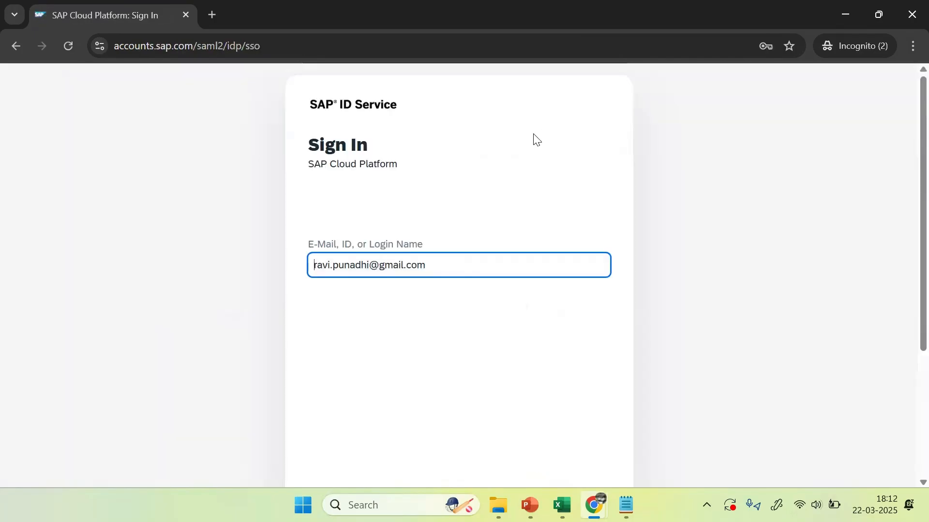
drag(443, 264, 211, 268)
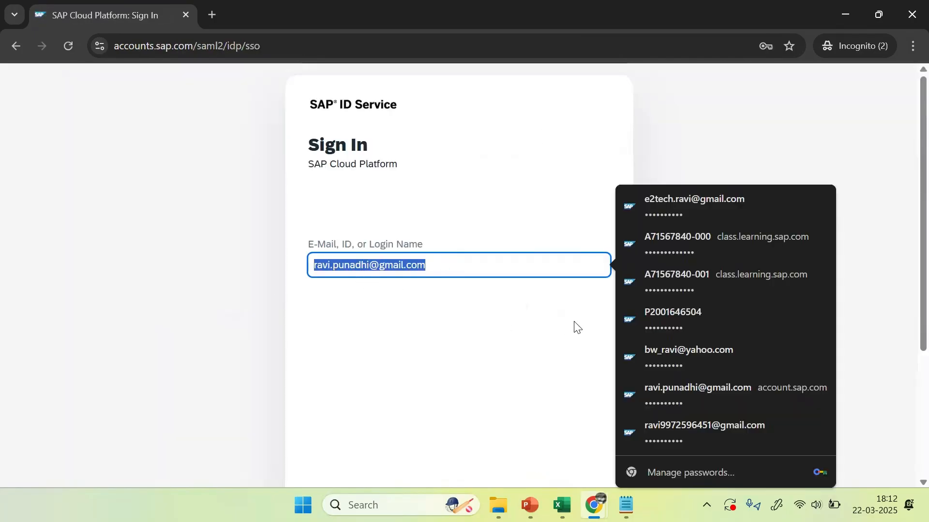
key(BackSpace)
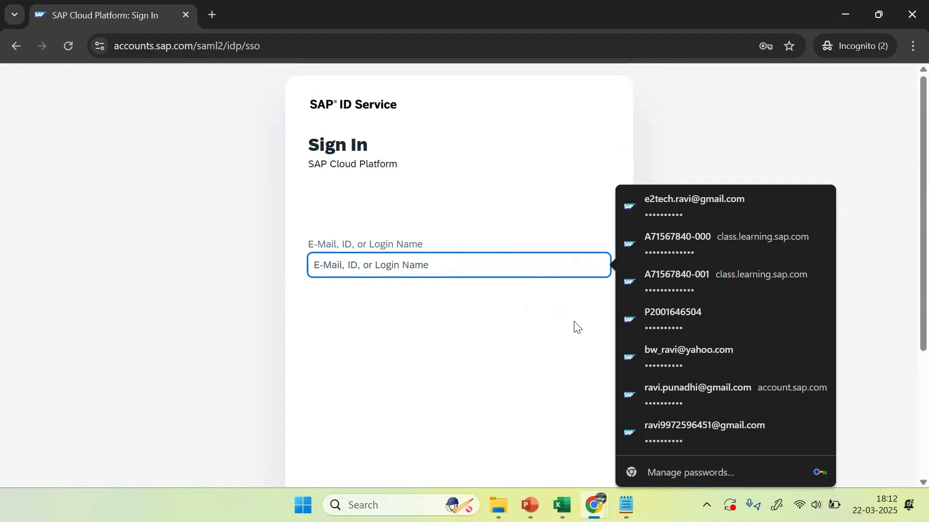
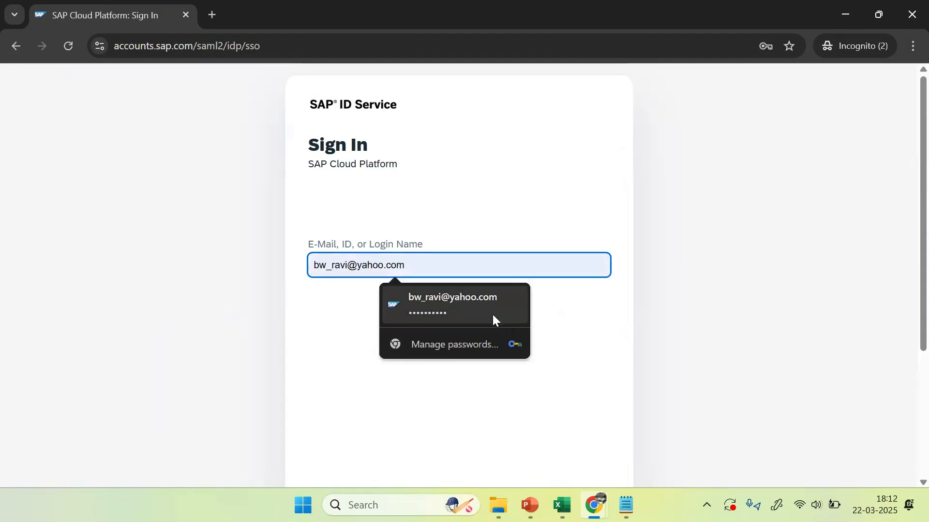
click(491, 312)
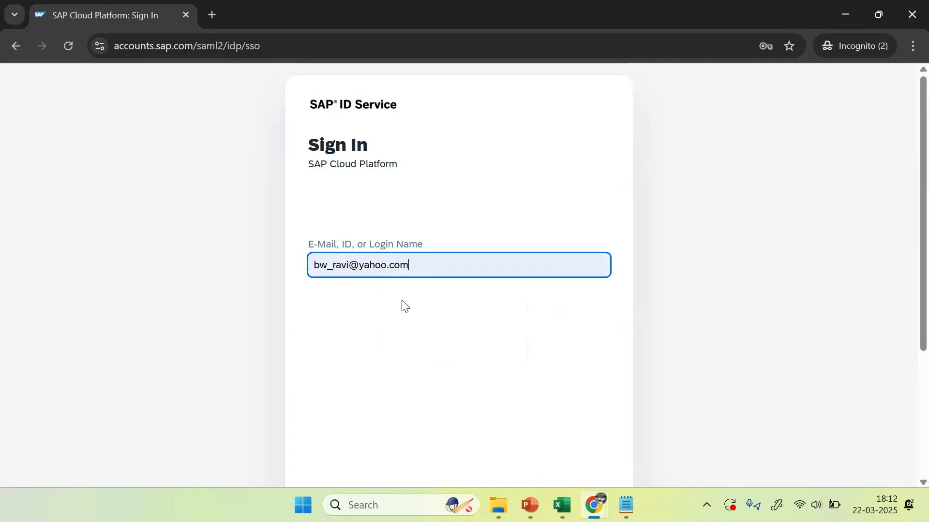
scroll(493, 328, down, 4)
click(571, 356)
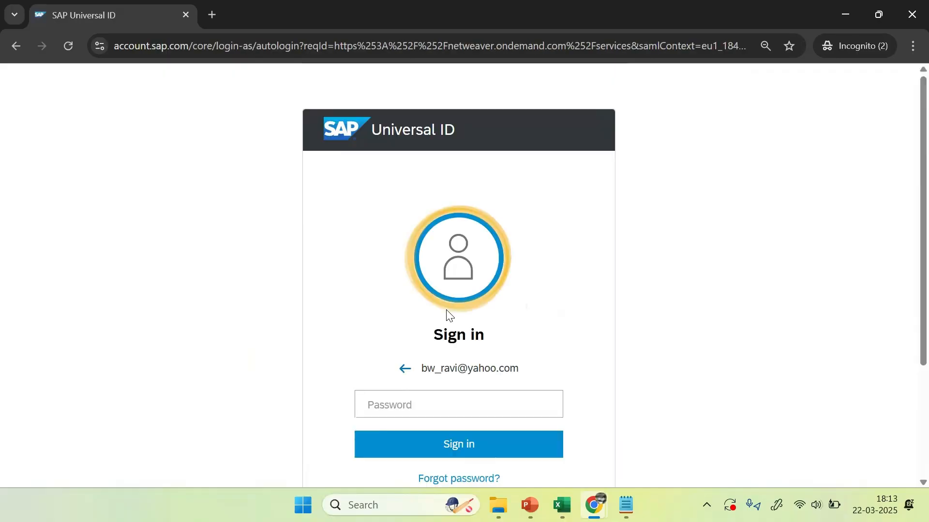
Step: Autofill the saved password, sign in with the first listed account, and go to Trial Home
click(427, 400)
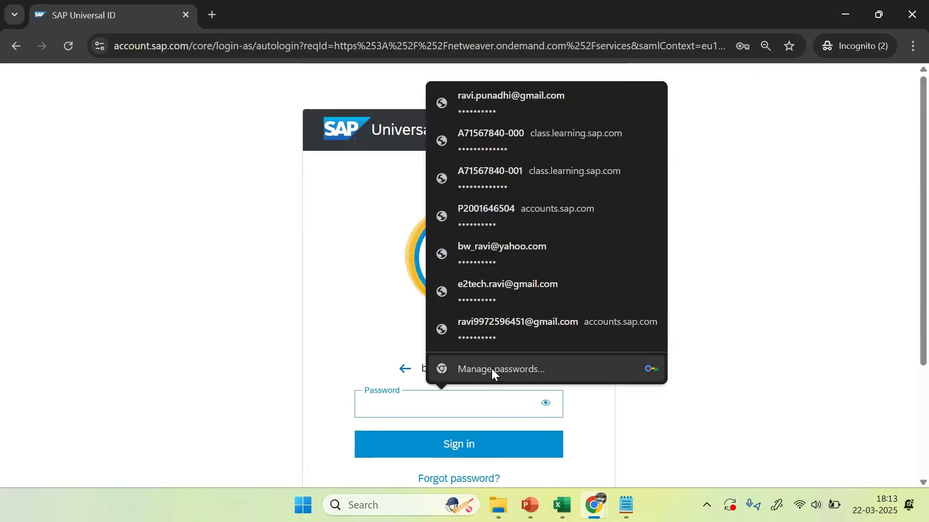
click(512, 247)
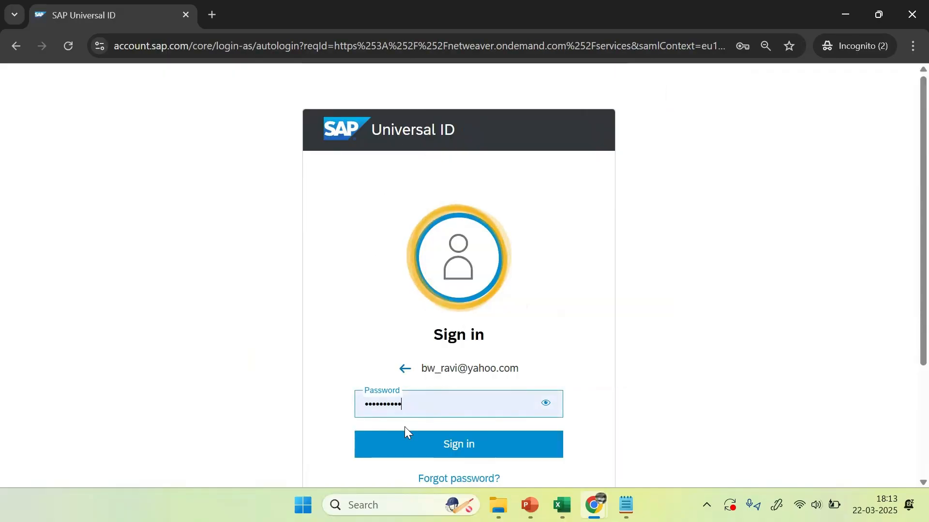
click(518, 451)
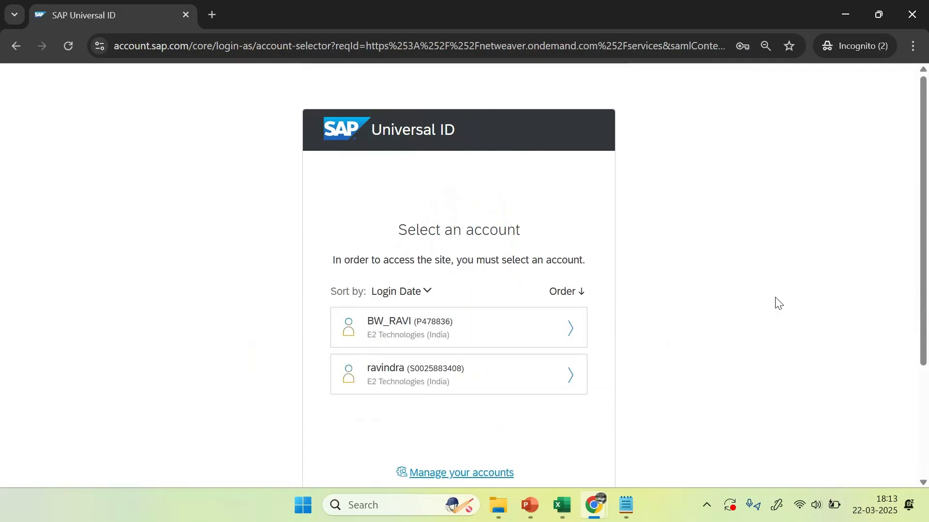
click(496, 342)
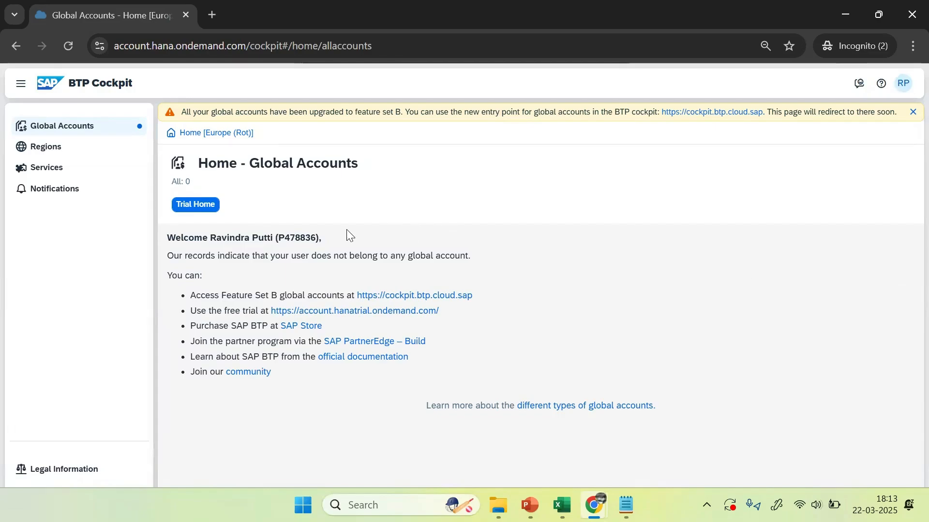
click(212, 206)
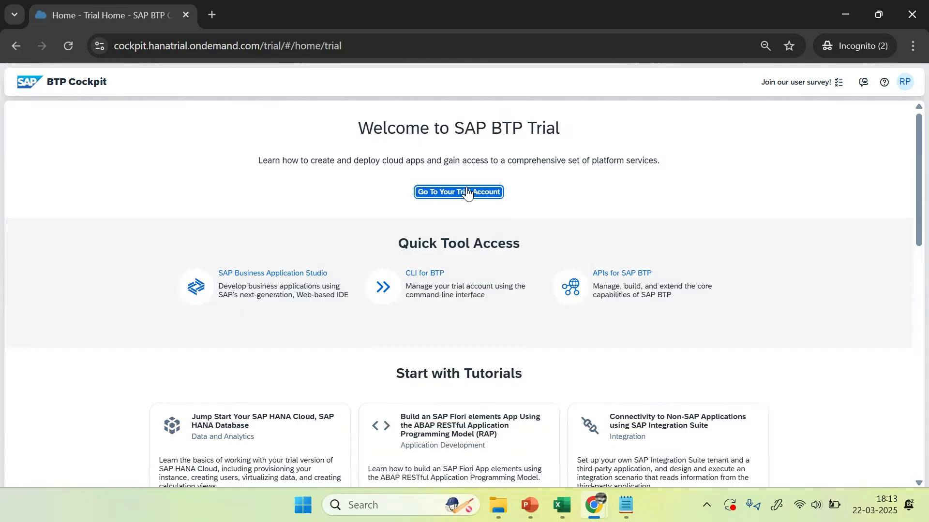
Step: Open the trial global account, dismiss the trial-extension notice, and check the signed-in user
click(469, 192)
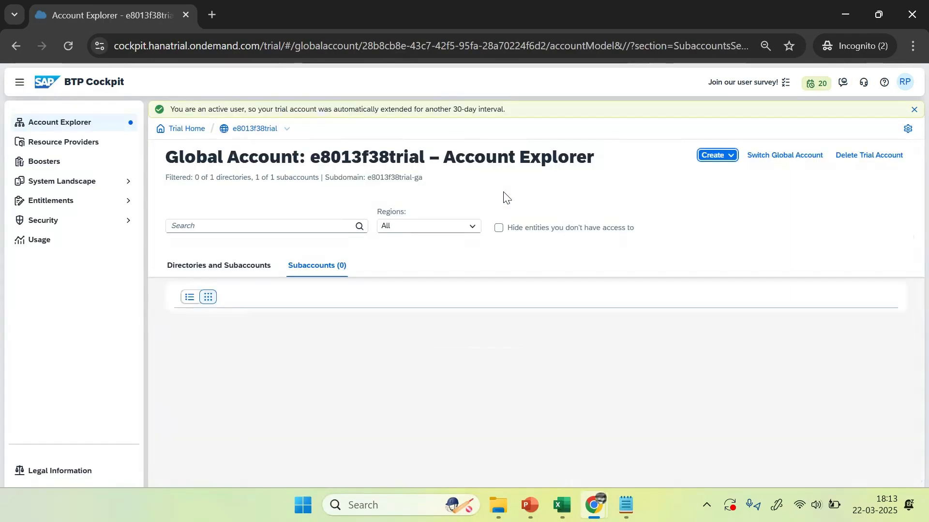
click(500, 353)
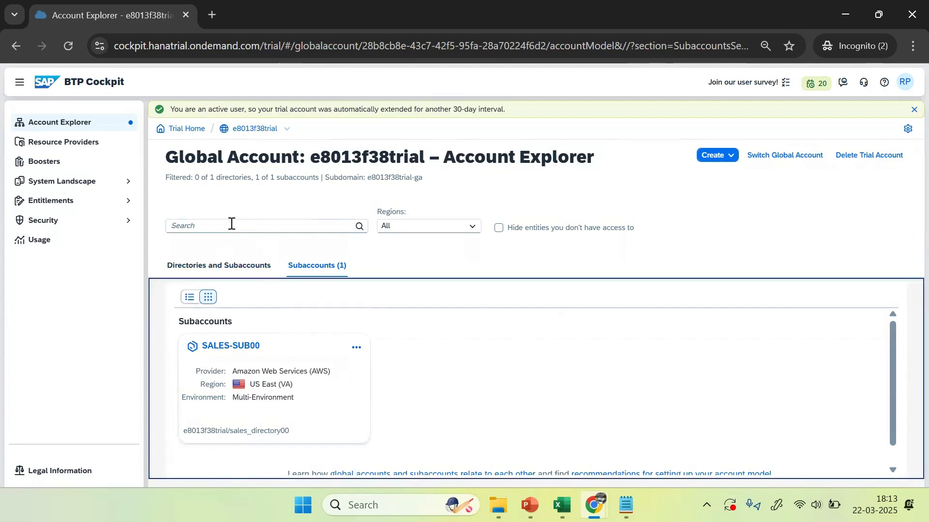
click(914, 109)
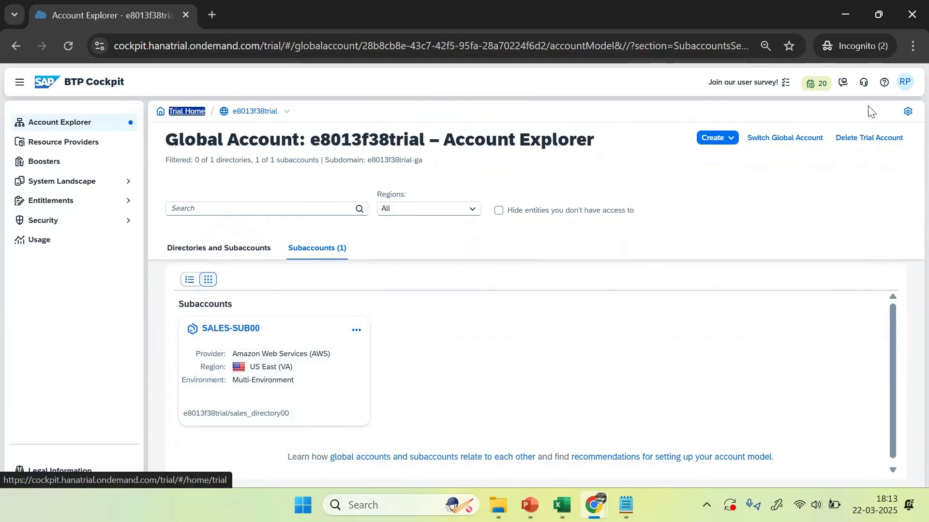
click(905, 83)
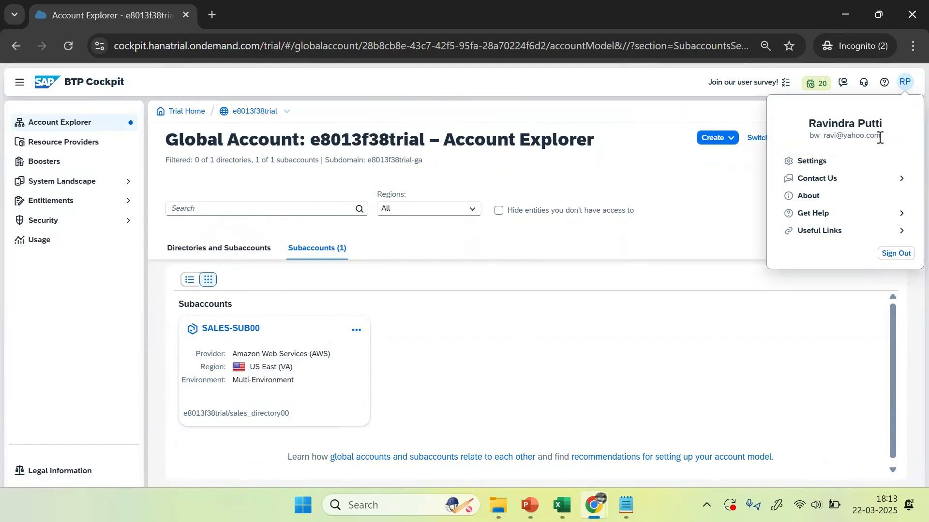
click(722, 119)
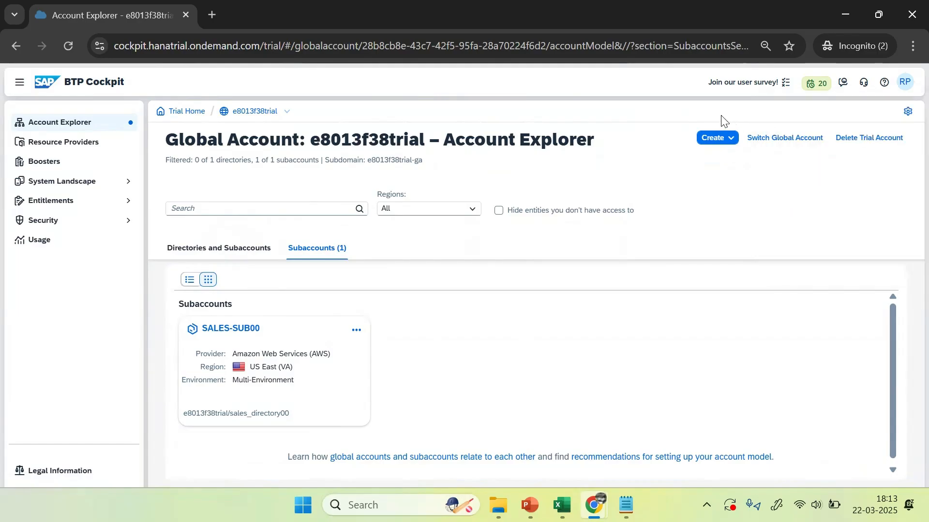
Step: Select the SALES-SUB00 subaccount's org name sales_org00, then return to the Notepad notes
click(236, 330)
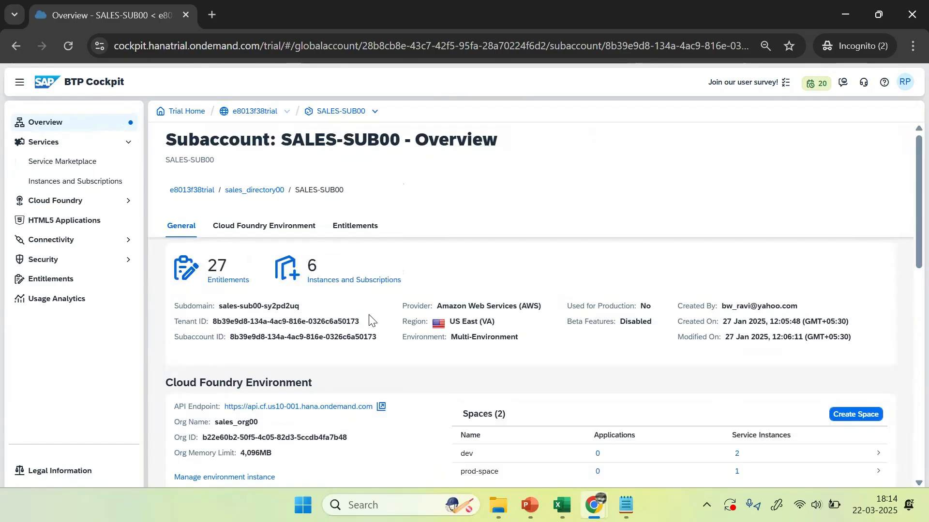
scroll(435, 262, down, 2)
scroll(435, 263, up, 2)
drag(217, 426, 272, 423)
drag(215, 423, 254, 422)
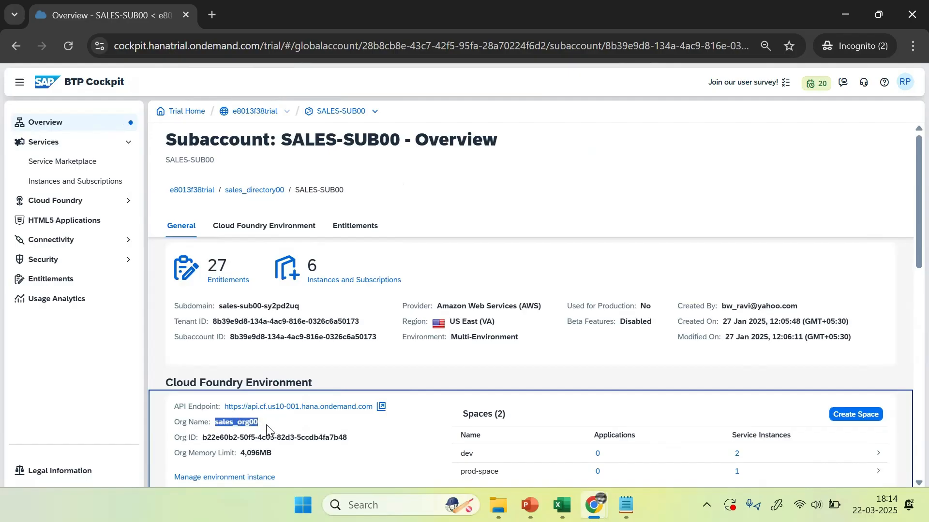
click(626, 505)
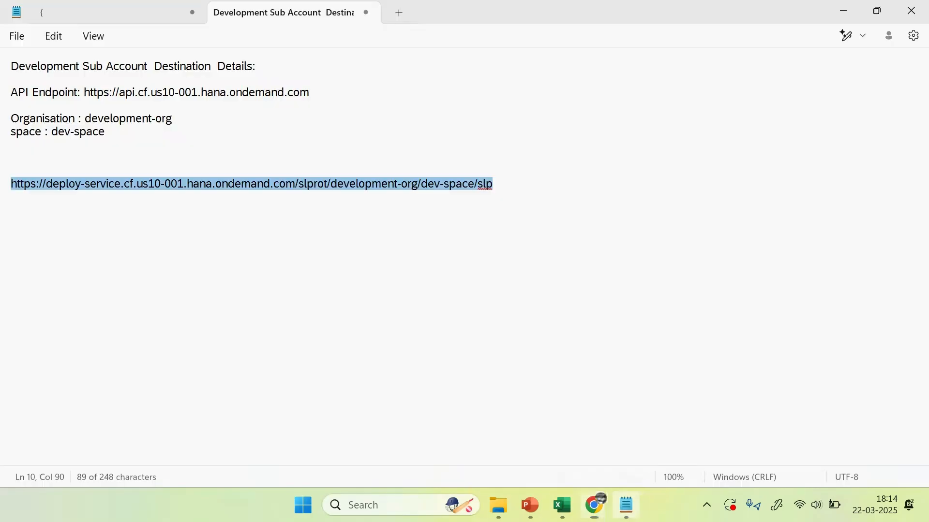
Step: Add a 'Production Sub Account Destination Detials:' heading with sales_org00 and prod-space below it
click(116, 200)
key(Return)
key(Return)
text(Production S)
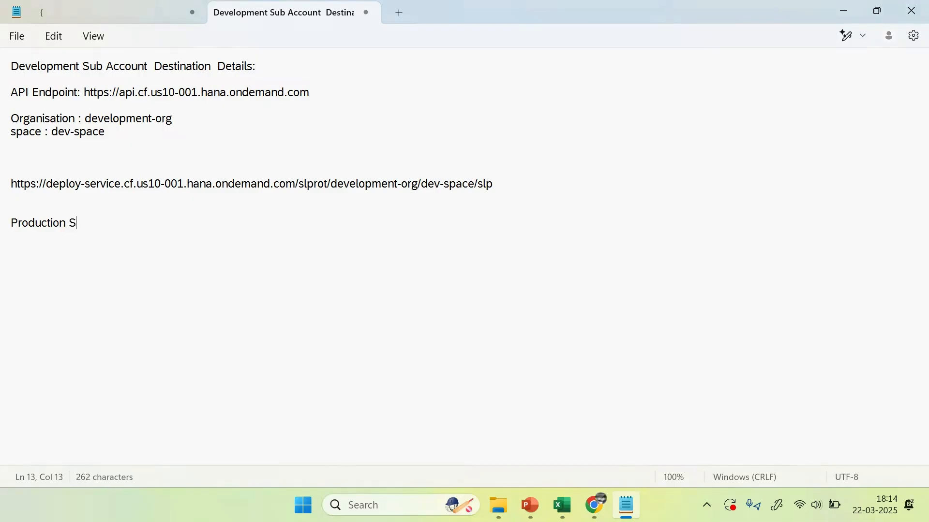
text(ub Account Destina)
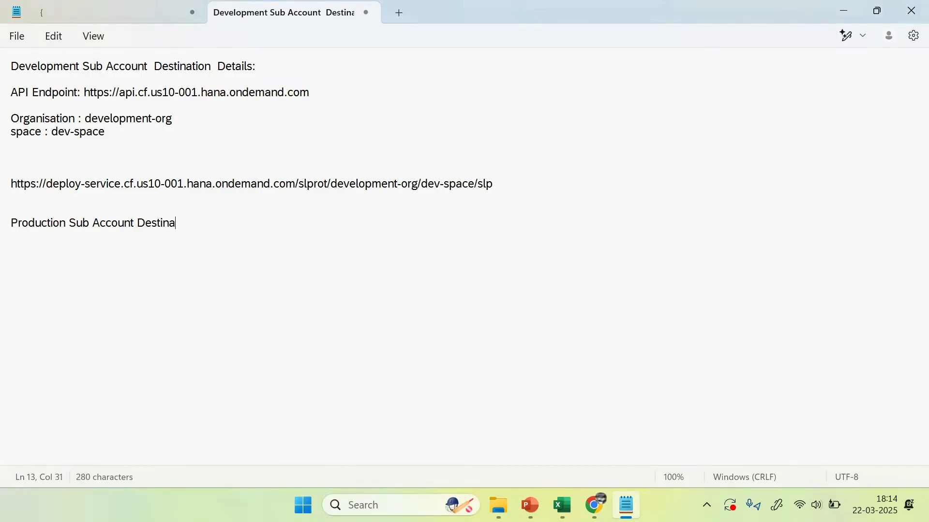
text(tion Detials)
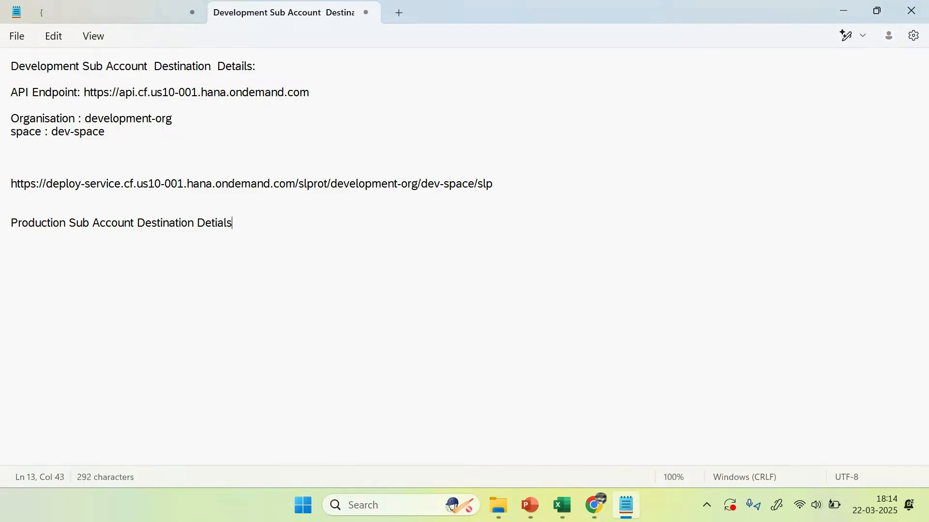
text(:)
key(Return)
key(Return)
key(Return)
text(sales_org00)
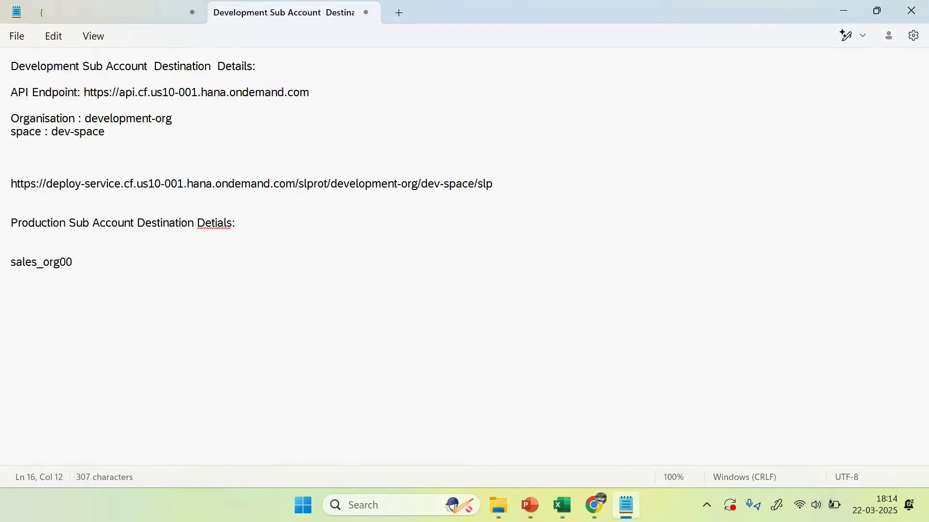
key(Return)
key(alt+Tab)
scroll(711, 453, down, 1)
drag(506, 400, 454, 404)
key(ctrl+c)
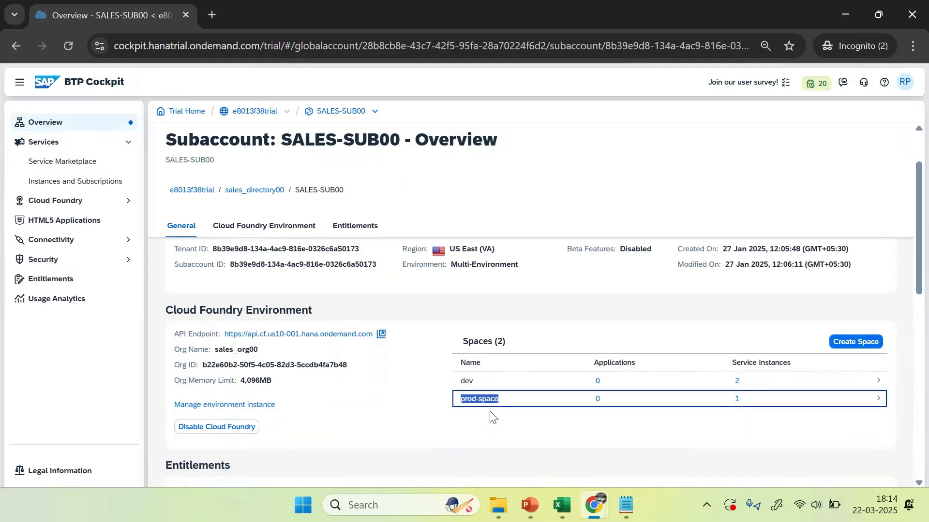
key(alt+Tab)
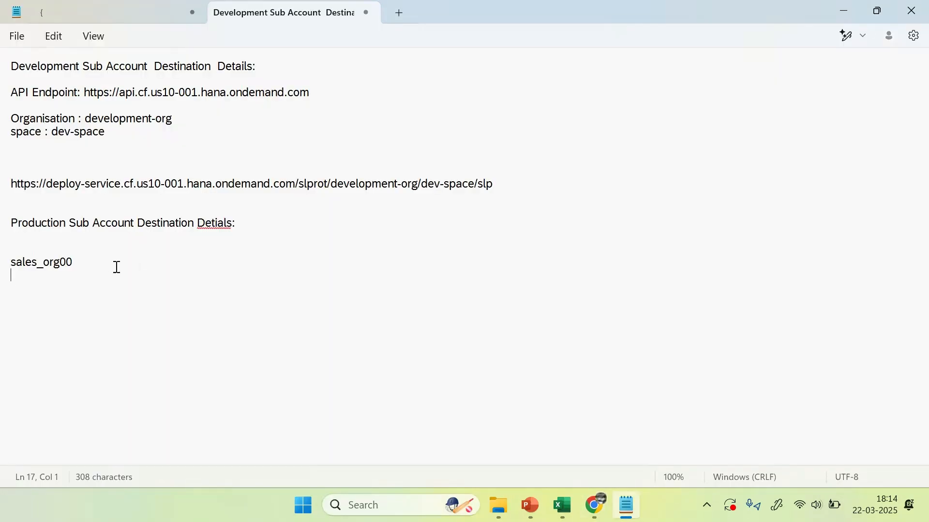
key(ctrl+v)
Step: Prefix the lines with the labels 'Organisation :' and 'space :' copied from the development section
drag(85, 119, 8, 118)
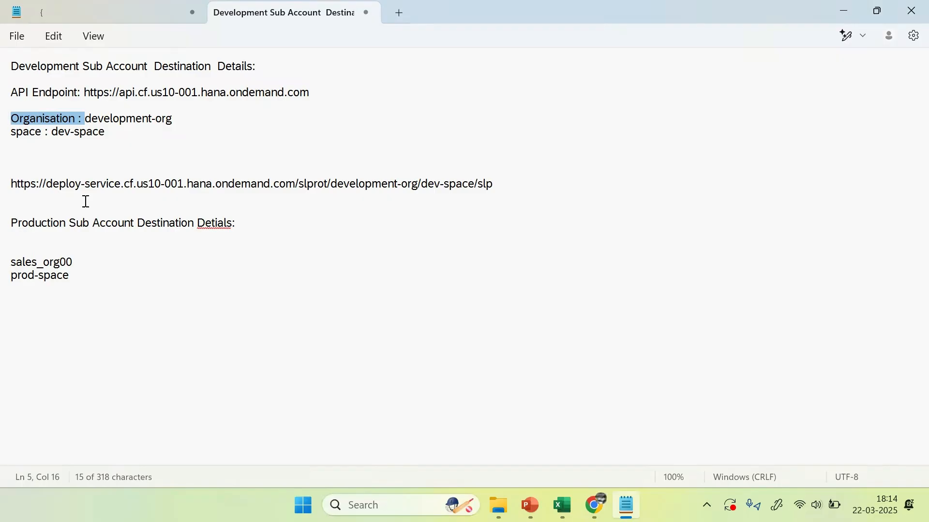
key(ctrl+c)
click(14, 264)
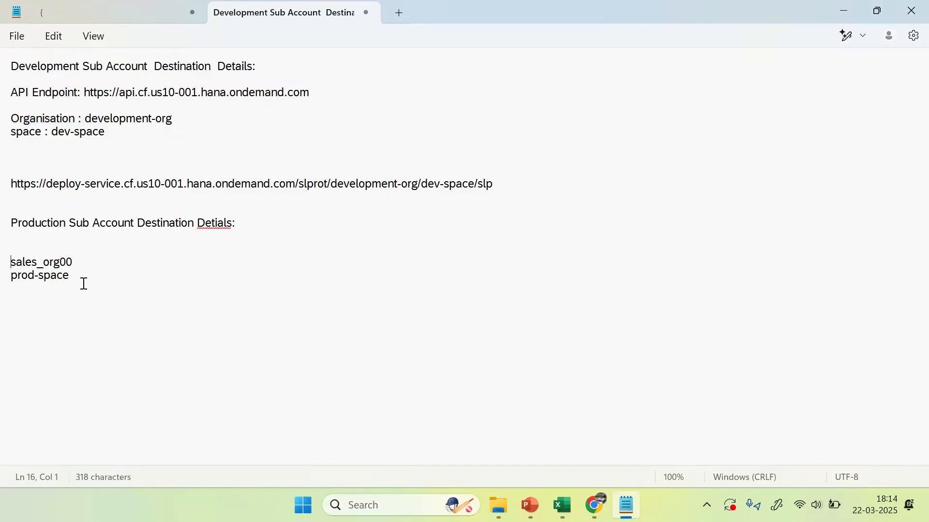
key(ctrl+v)
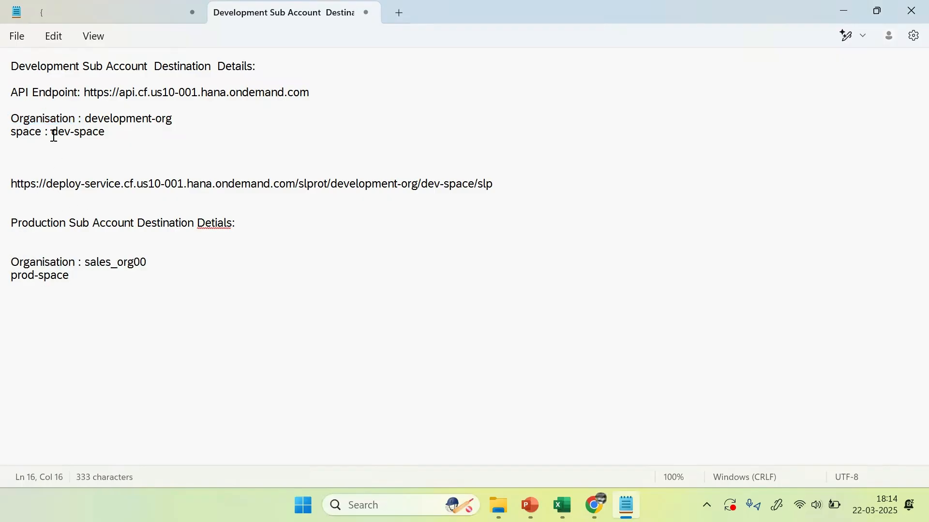
drag(51, 133, 10, 132)
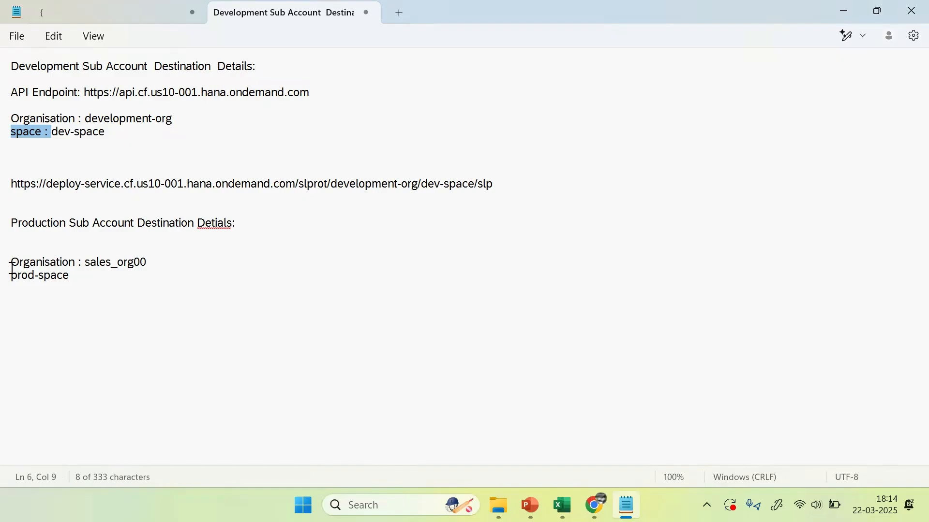
key(ctrl+c)
click(14, 278)
key(ctrl+v)
click(165, 293)
Step: Copy the API Endpoint line from the subaccount overview into the notes
key(alt+Tab)
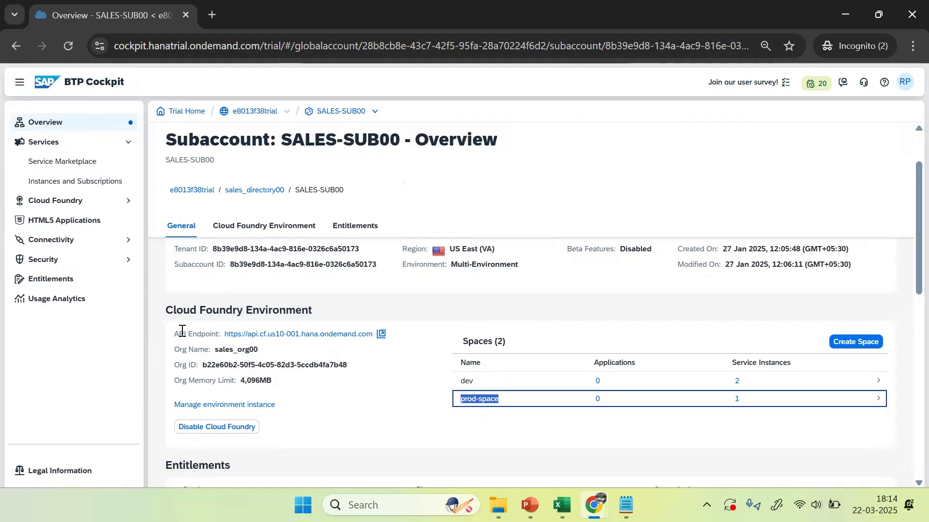
drag(177, 333, 377, 341)
key(ctrl+c)
key(alt+Tab)
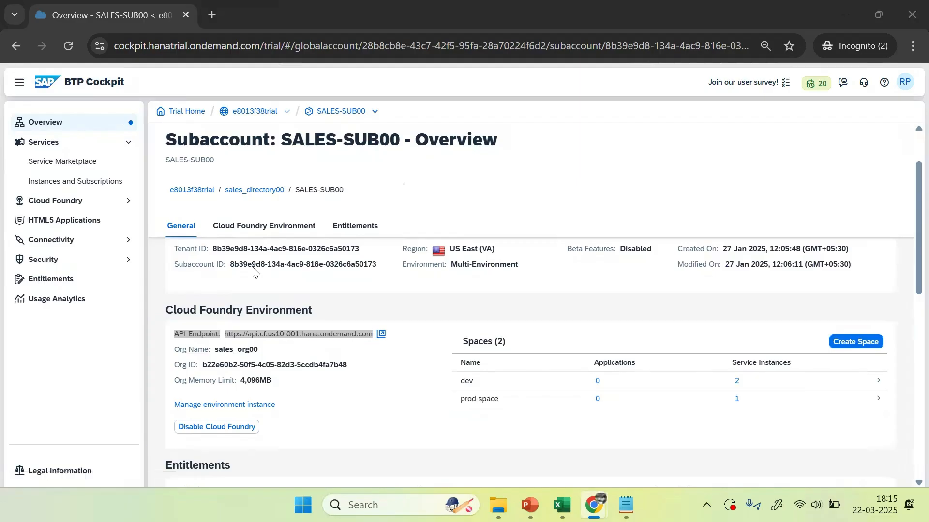
click(65, 162)
key(ctrl+v)
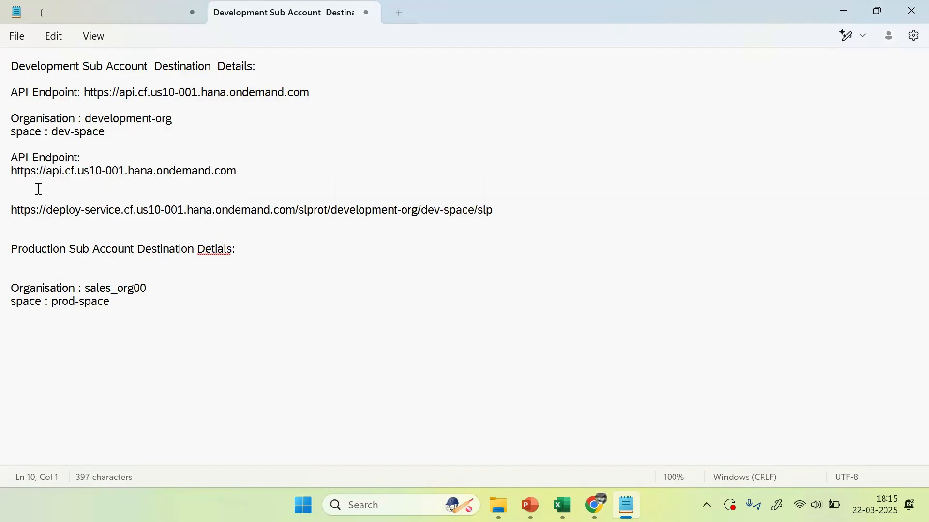
Step: Tidy the blank lines around the API Endpoint block and the deploy-service URL
click(53, 145)
key(Return)
key(Return)
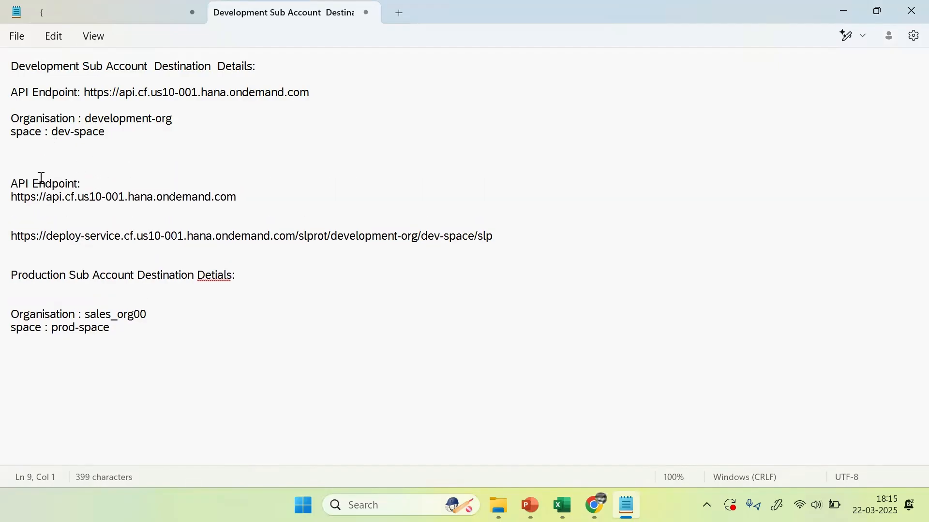
click(36, 222)
click(30, 209)
key(Delete)
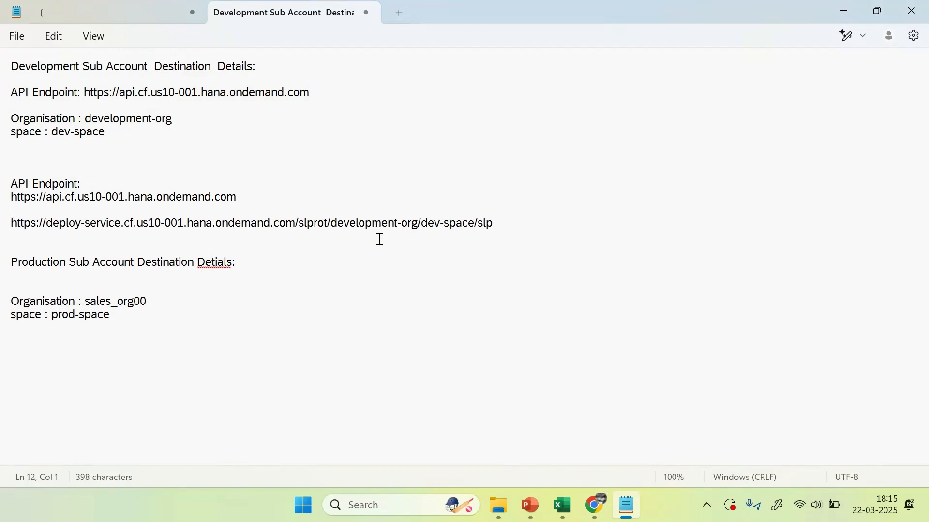
Step: Duplicate the development deploy-service URL in the notes
click(218, 297)
click(68, 216)
drag(494, 222, 8, 223)
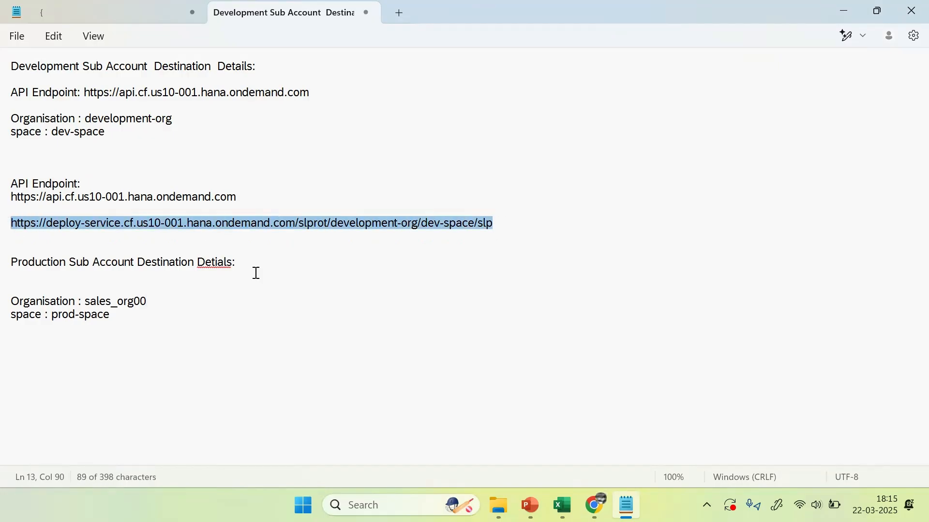
key(ctrl+c)
click(98, 156)
key(ctrl+v)
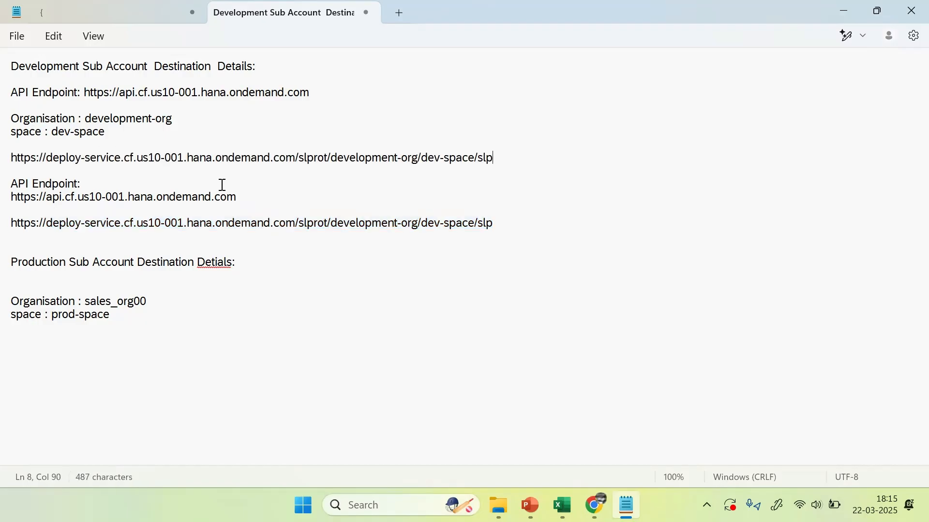
click(99, 245)
click(78, 183)
Step: Replace development-org with sales_org00 in the copied deploy-service URL
click(300, 223)
click(332, 223)
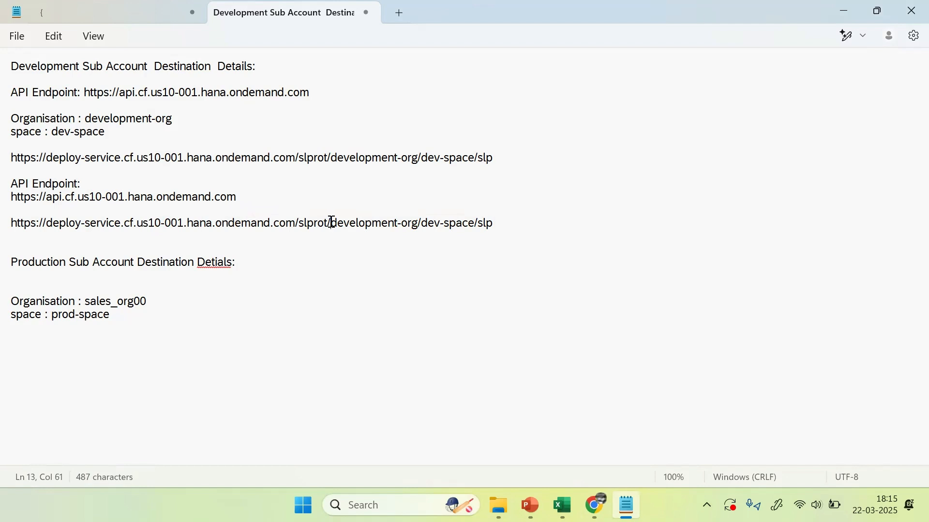
drag(332, 223, 416, 224)
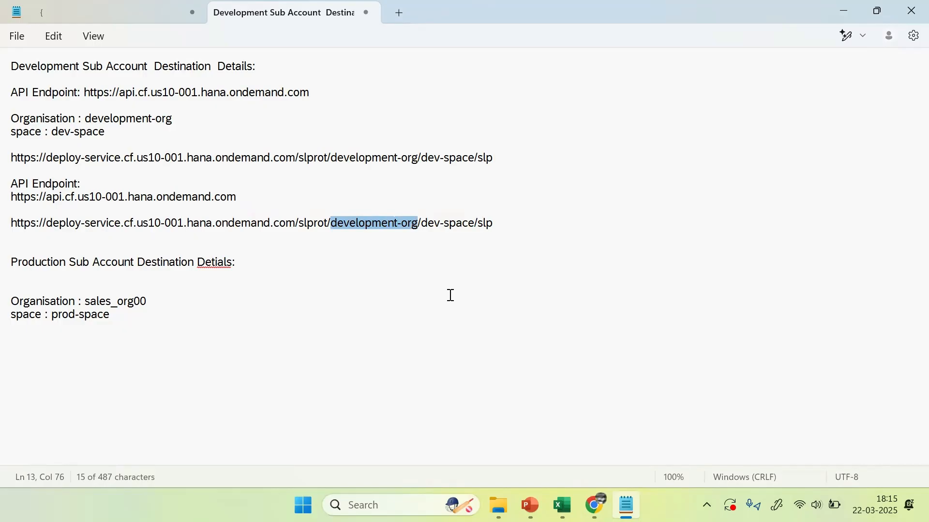
key(BackSpace)
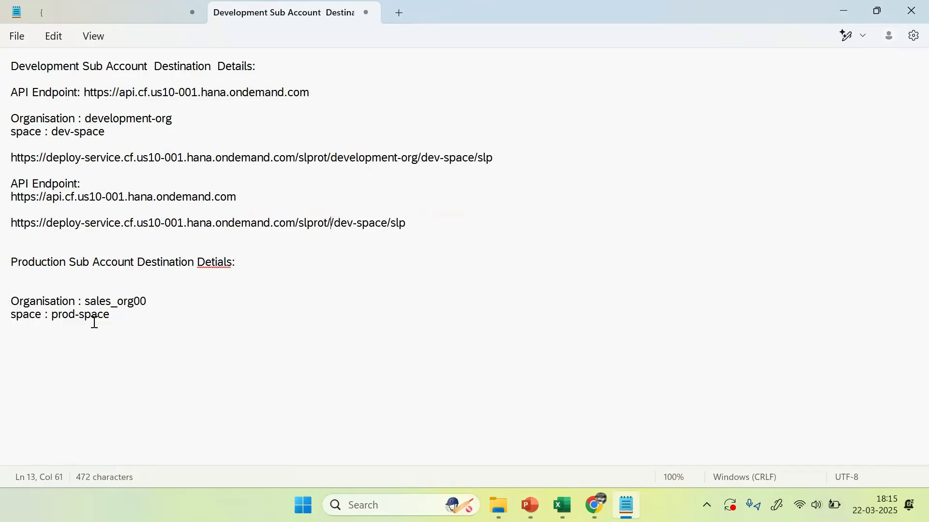
drag(87, 301, 151, 301)
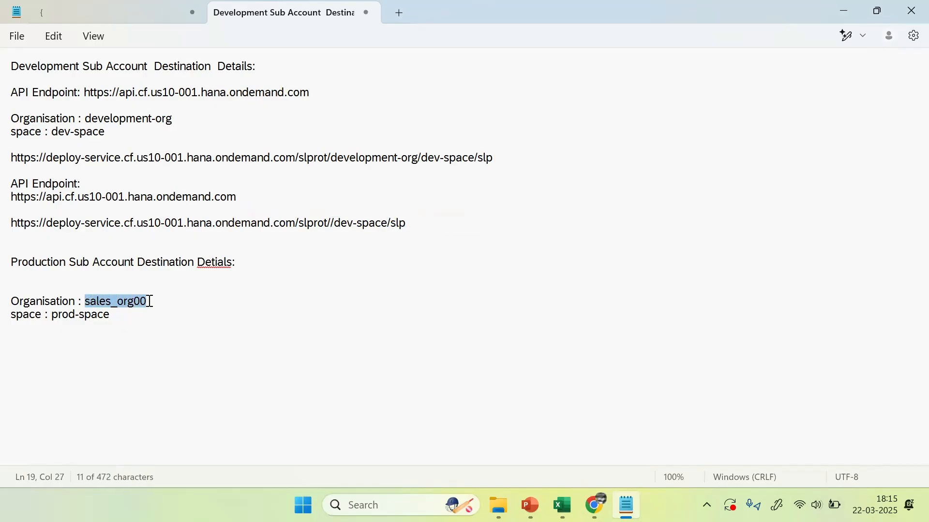
click(333, 223)
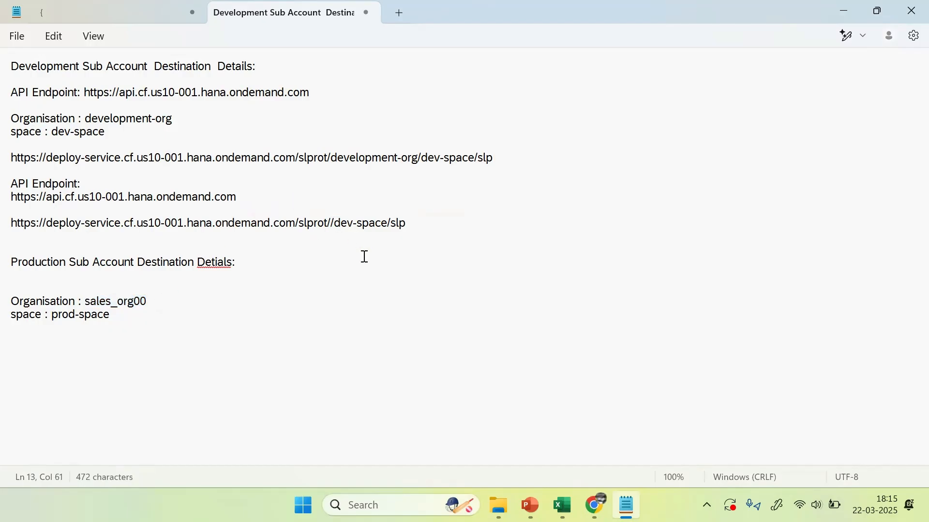
key(ctrl+v)
Step: Replace dev-space with prod-space in that URL and select the finished production URL
click(398, 224)
drag(398, 223, 449, 224)
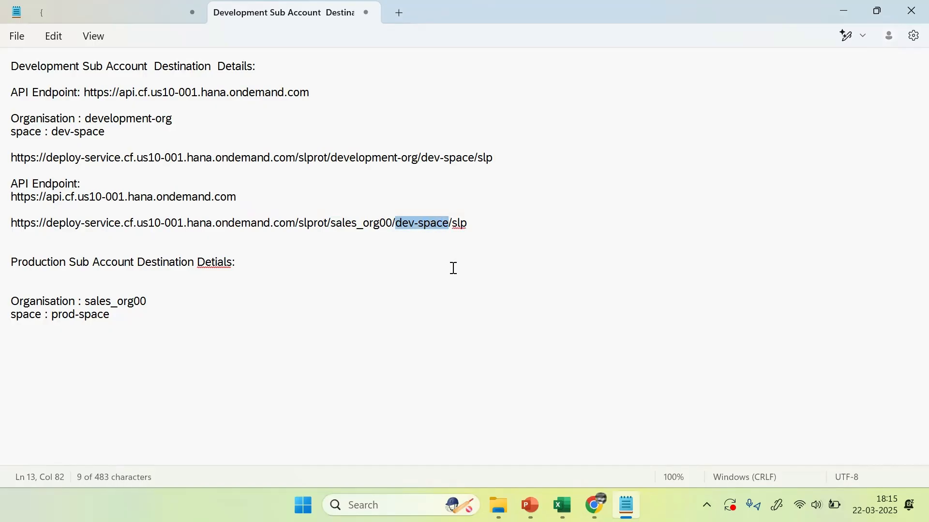
key(BackSpace)
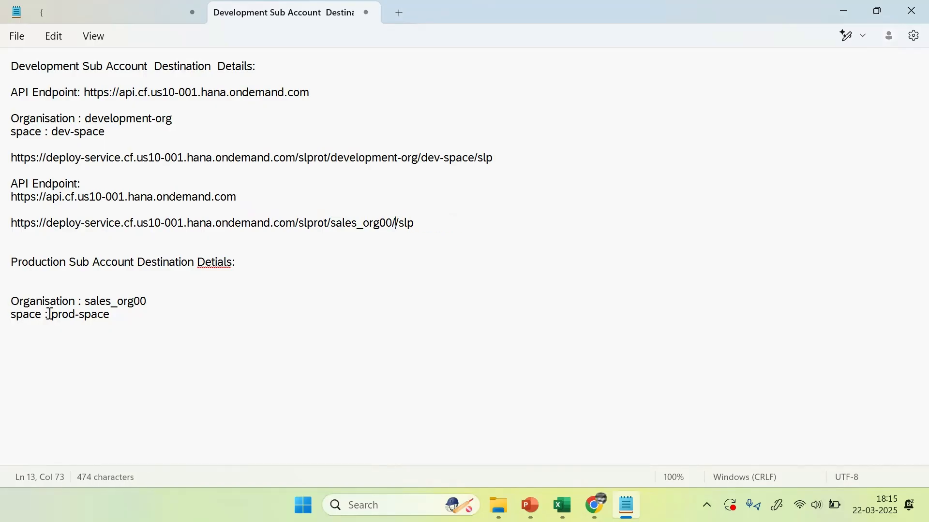
drag(54, 317, 120, 321)
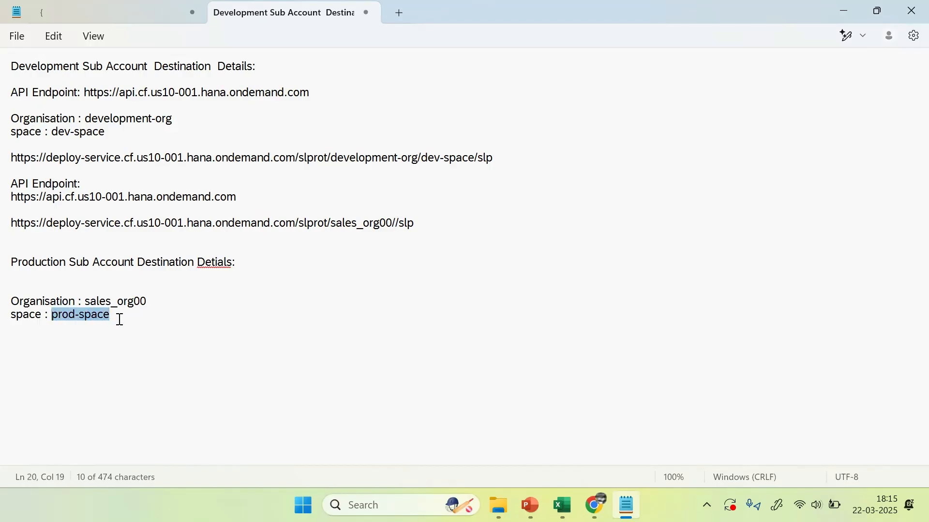
click(398, 223)
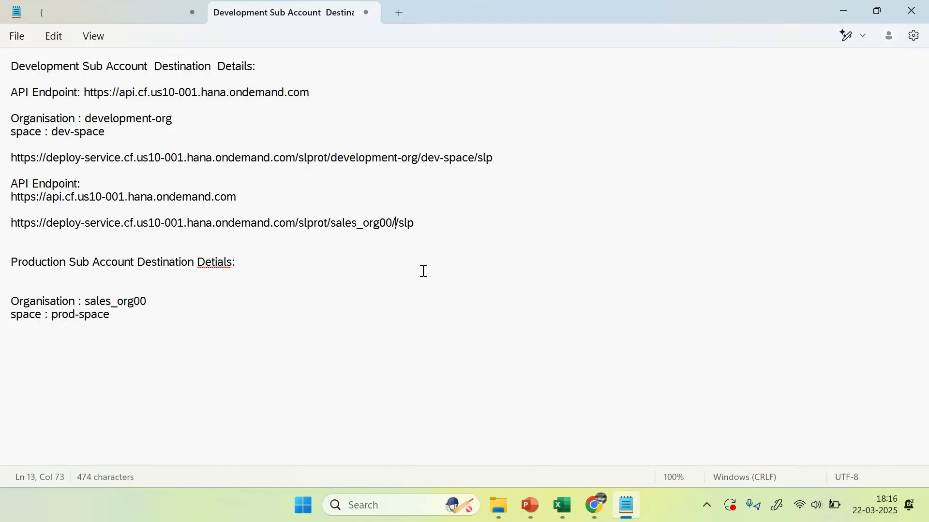
key(ctrl+v)
click(126, 248)
click(40, 225)
drag(489, 223, 17, 234)
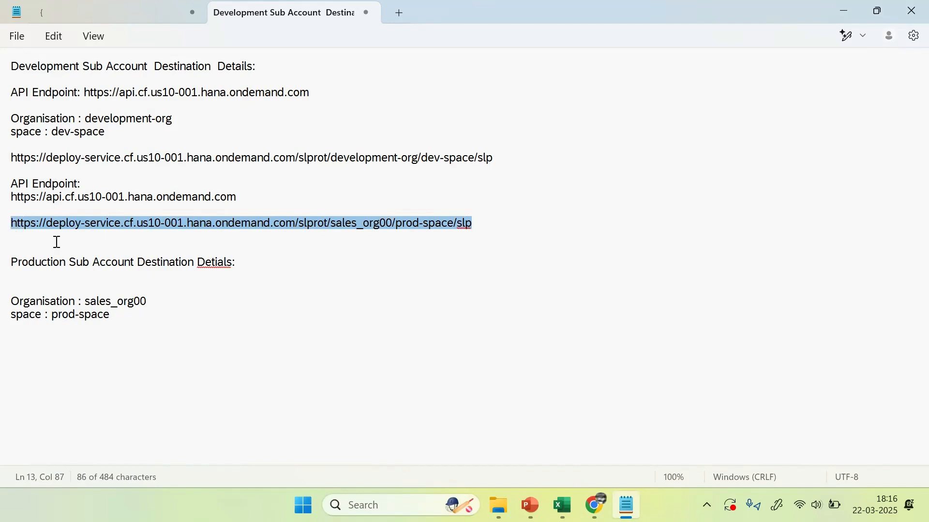
Step: Minimize the extra windows and bring up Chrome's Destinations - CTMS tab
key(alt+Tab)
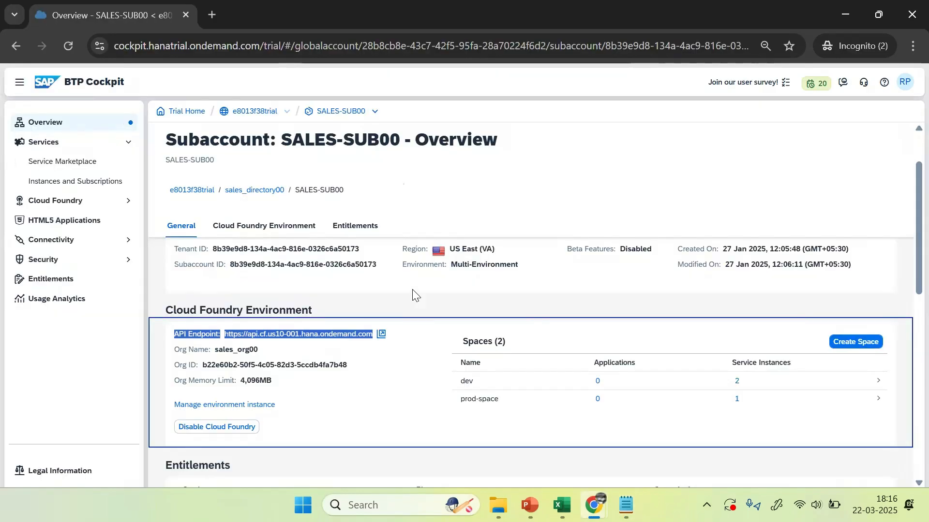
mouse_move(594, 504)
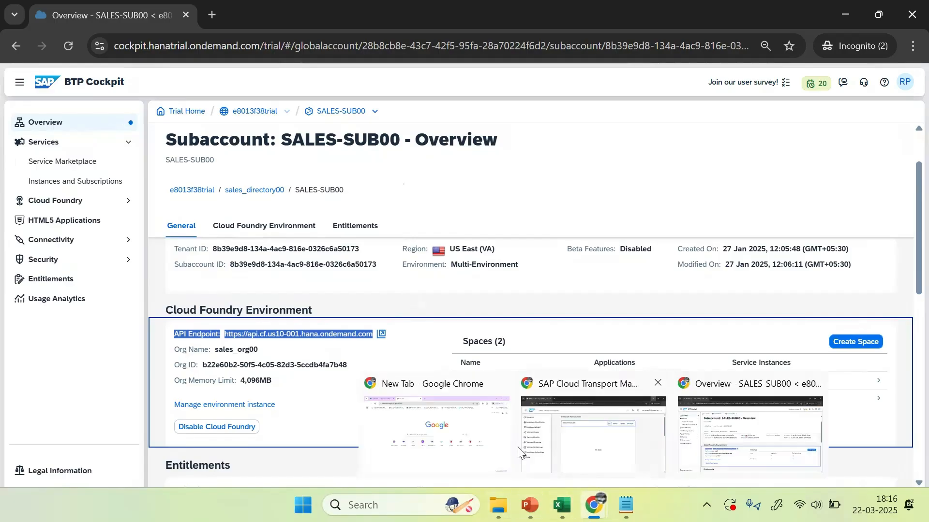
click(613, 453)
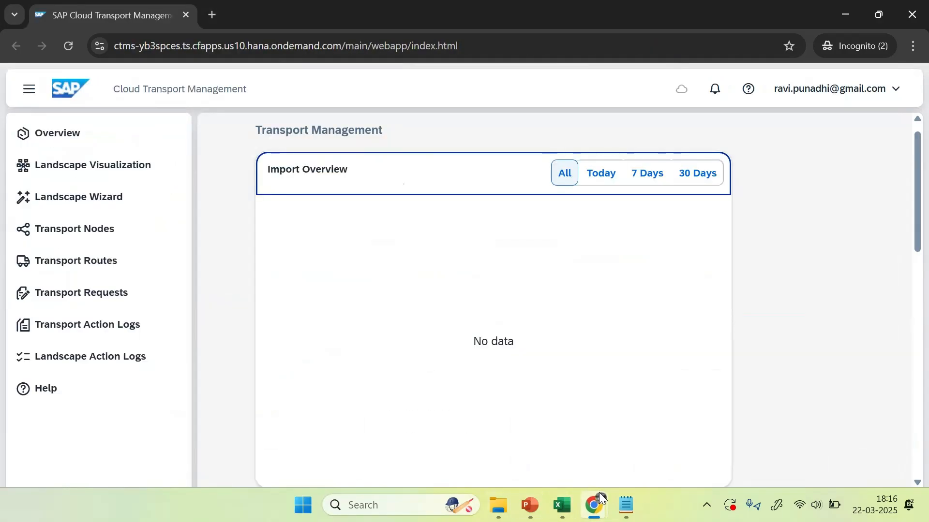
mouse_move(598, 503)
click(730, 441)
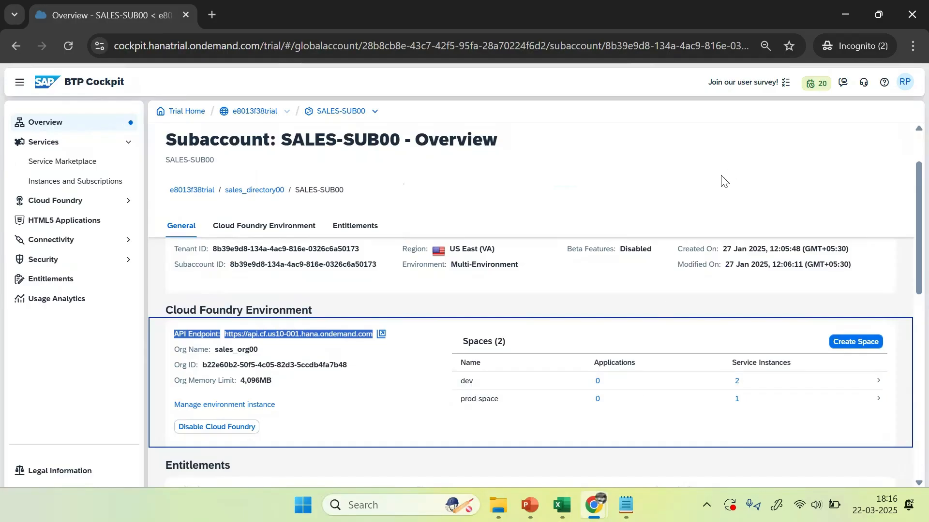
click(845, 14)
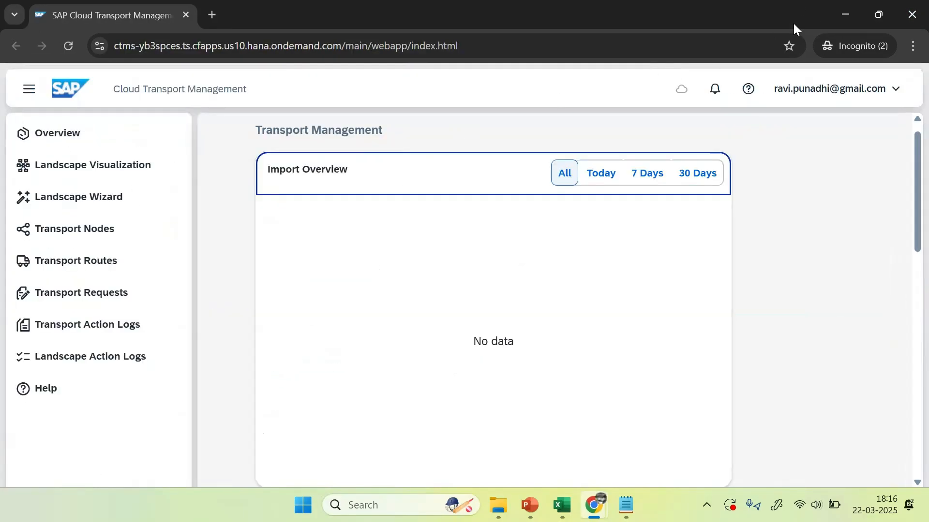
click(833, 15)
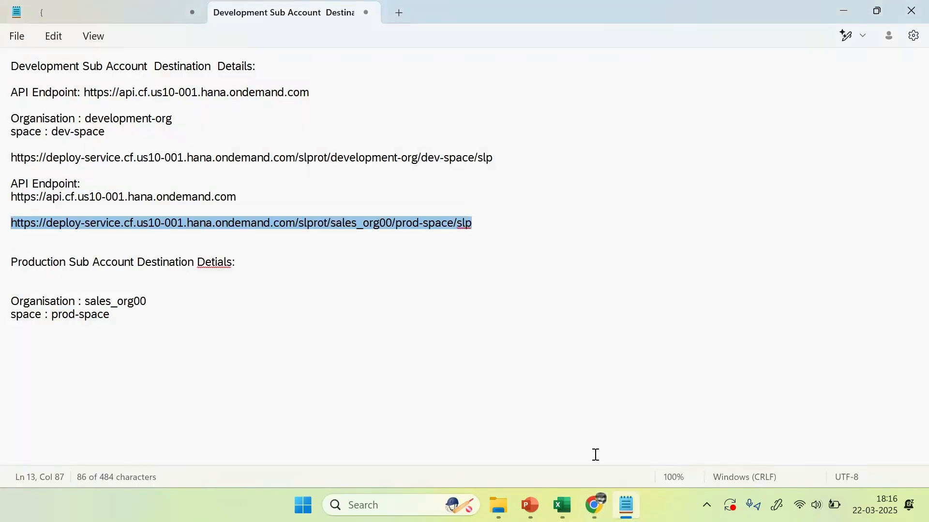
mouse_move(595, 506)
click(507, 462)
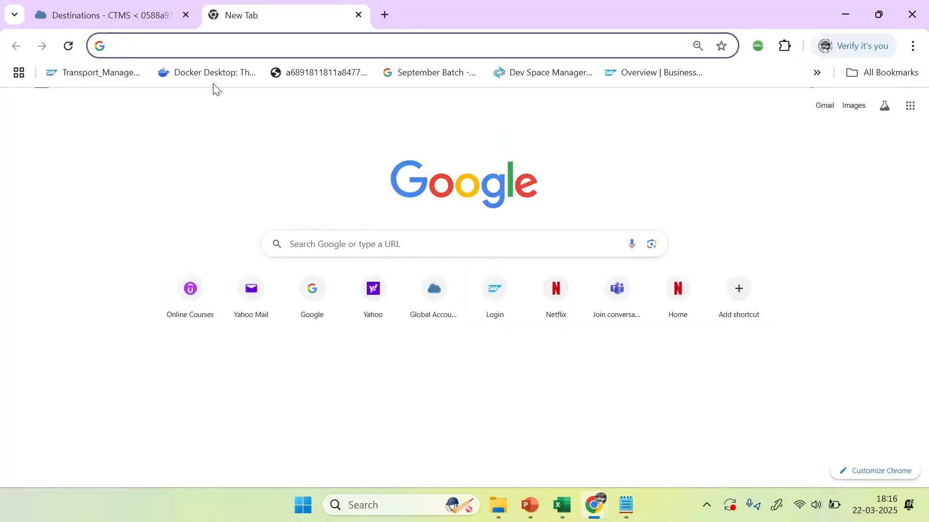
click(143, 14)
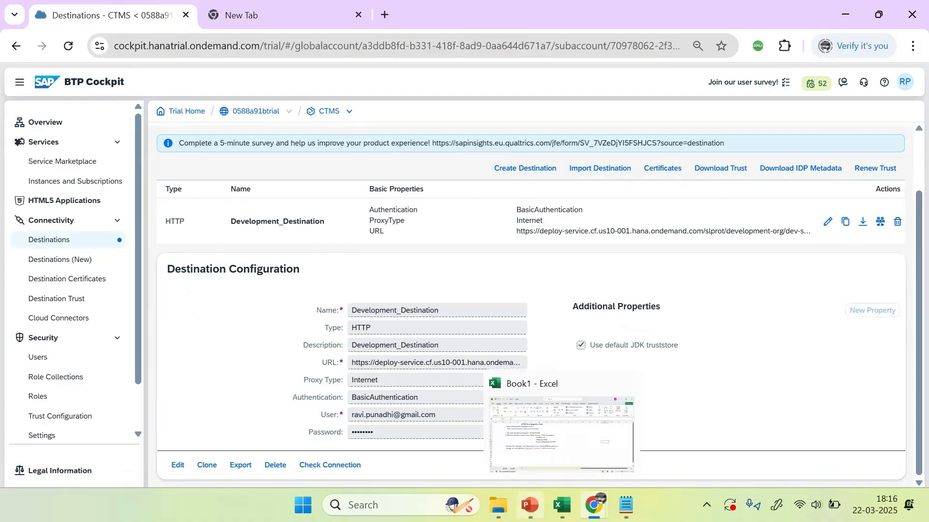
Step: Review the transport landscape slide, then start a new destination in the CTMS subaccount
click(530, 506)
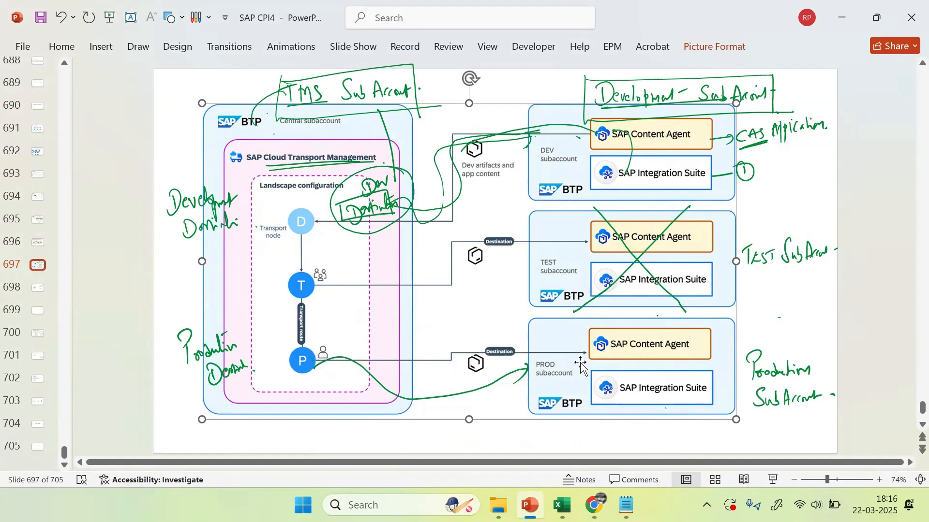
key(alt+Tab)
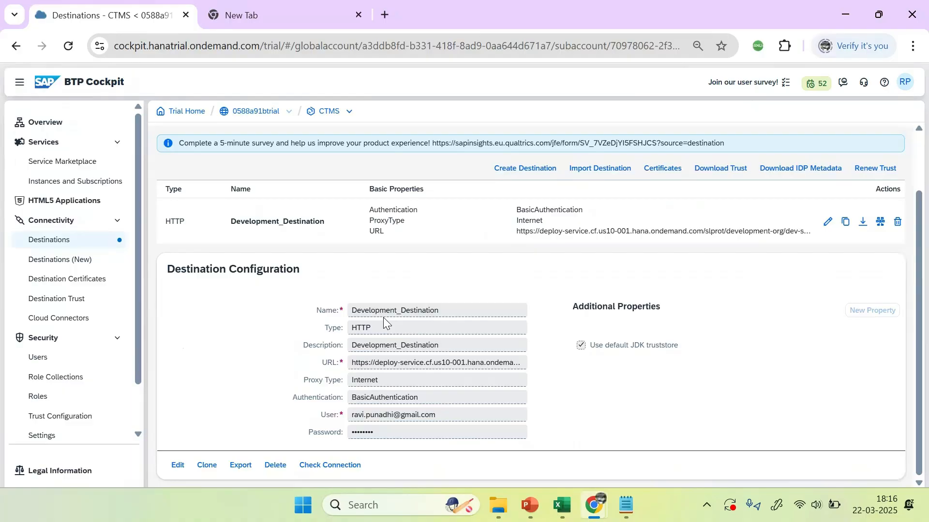
click(530, 168)
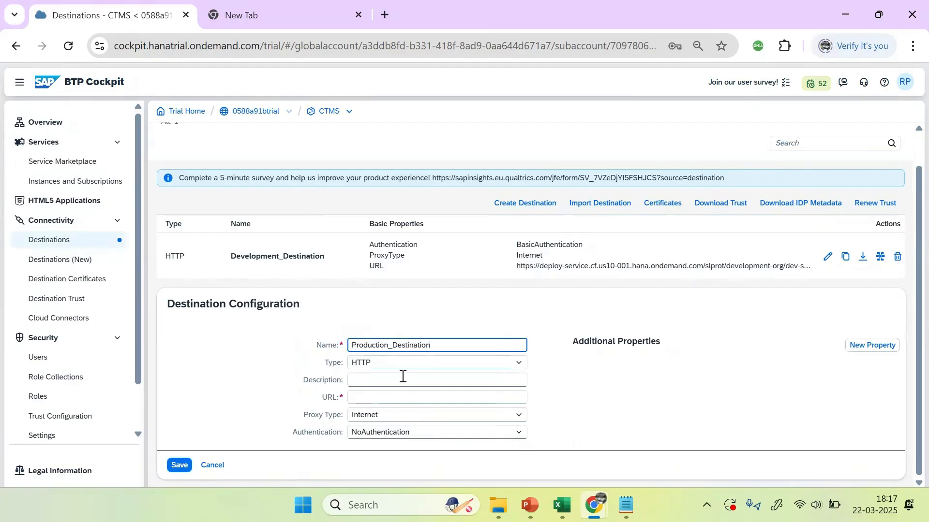
Step: Enter the prod-space deploy-service URL and copy Production_Destination into the Description
click(366, 397)
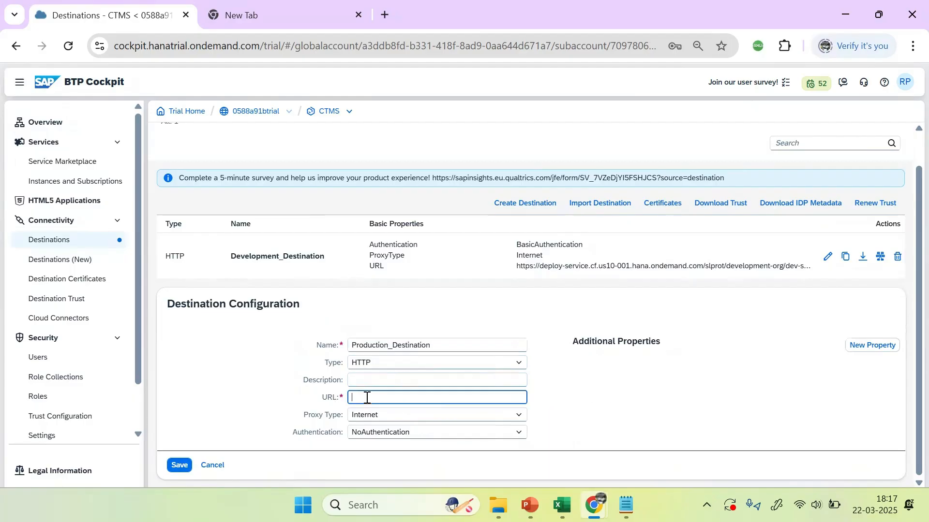
key(ctrl+v)
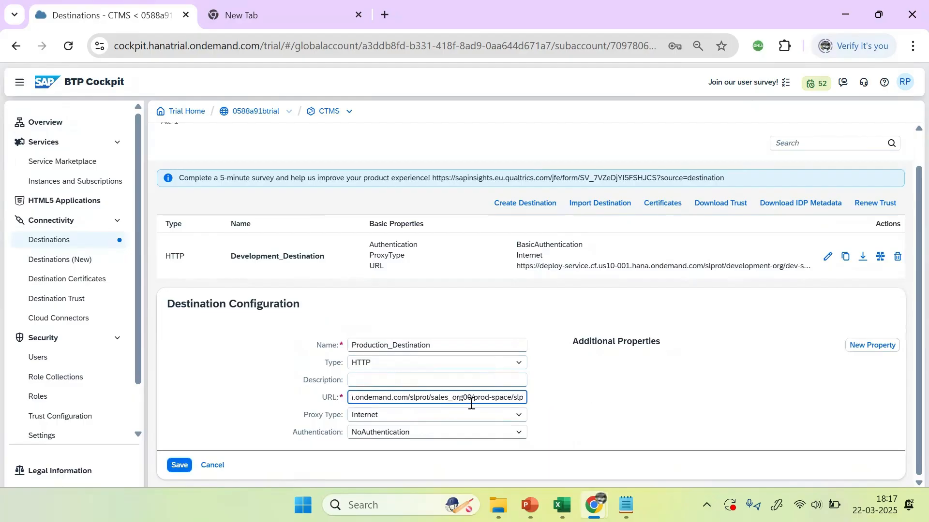
drag(446, 346, 234, 349)
key(ctrl+c)
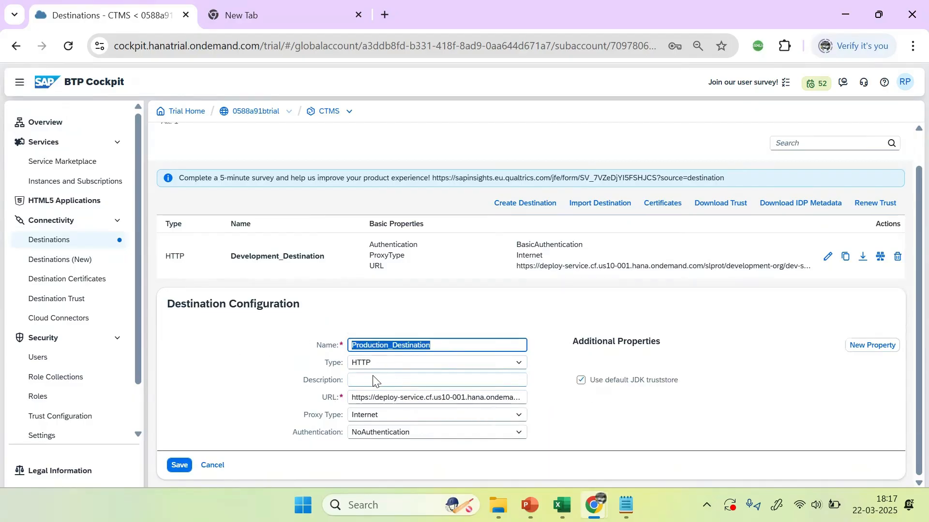
click(367, 381)
key(ctrl+v)
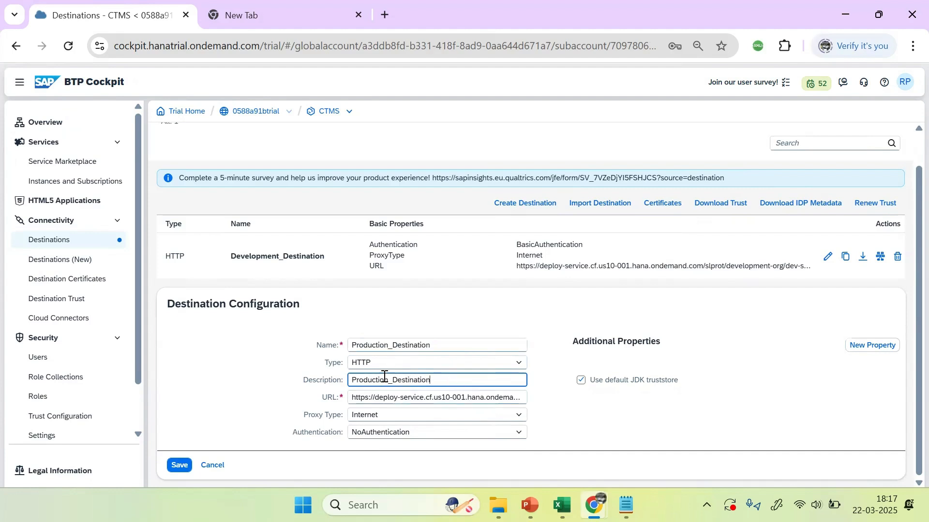
Step: Choose BasicAuthentication, enter the account's user e-mail and password, and save the destination
click(372, 432)
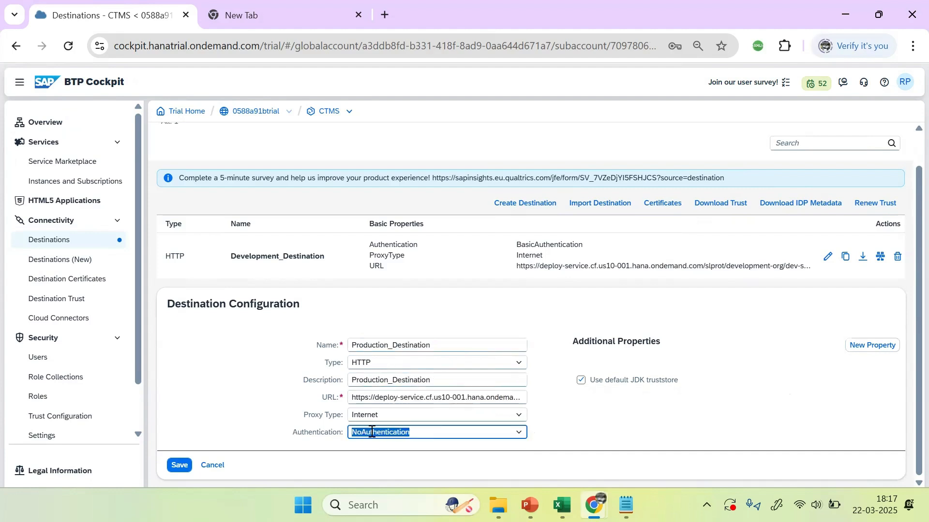
click(520, 436)
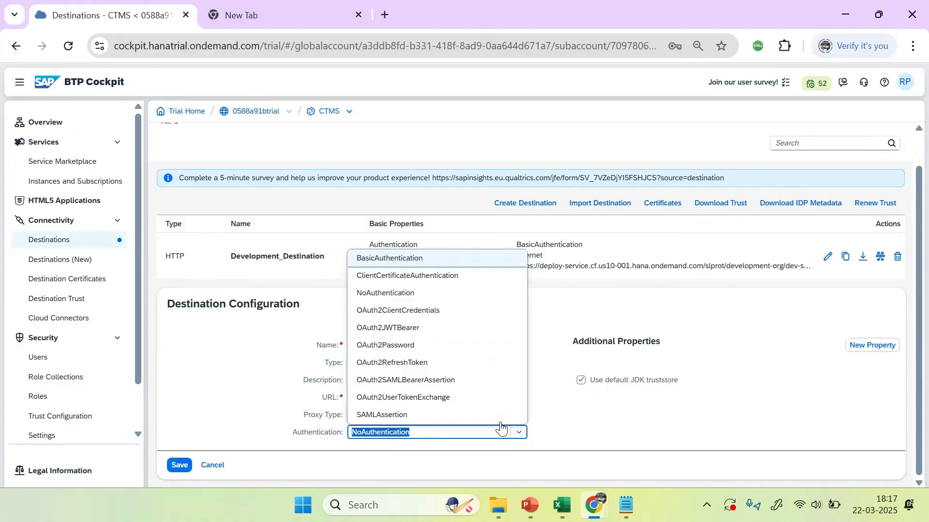
click(392, 259)
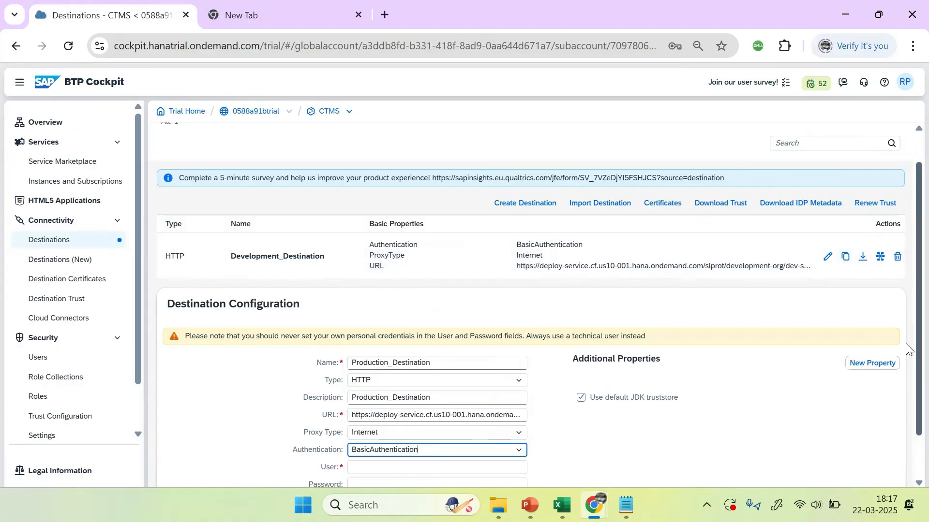
scroll(908, 344, down, 1)
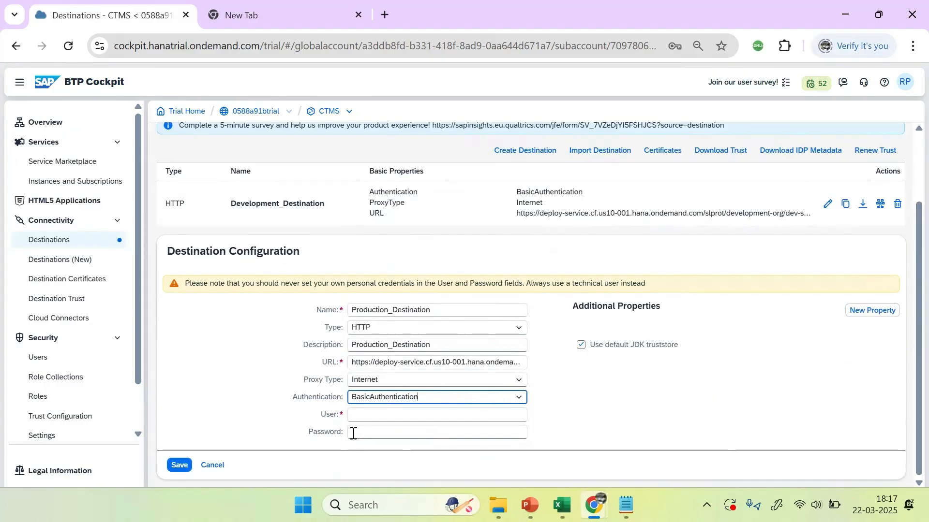
click(383, 412)
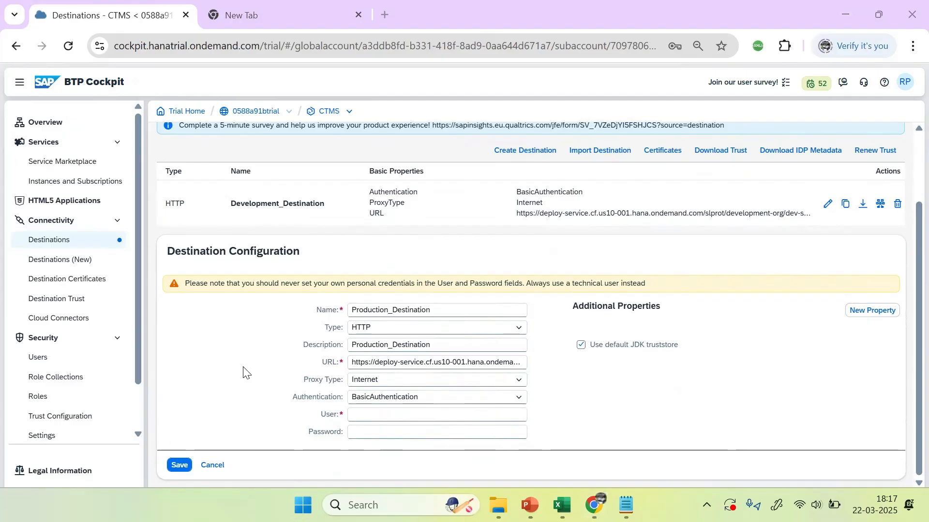
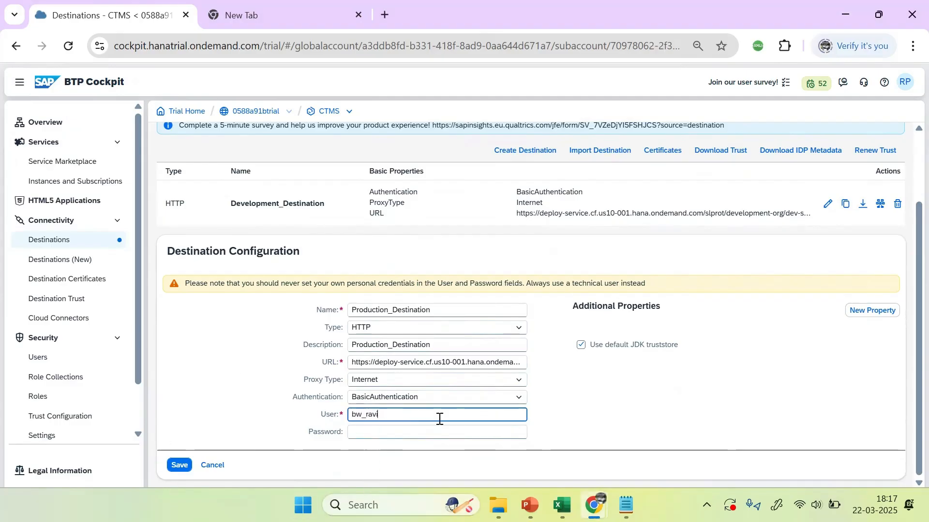
scroll(439, 419, up, 1)
scroll(440, 419, down, 1)
click(360, 431)
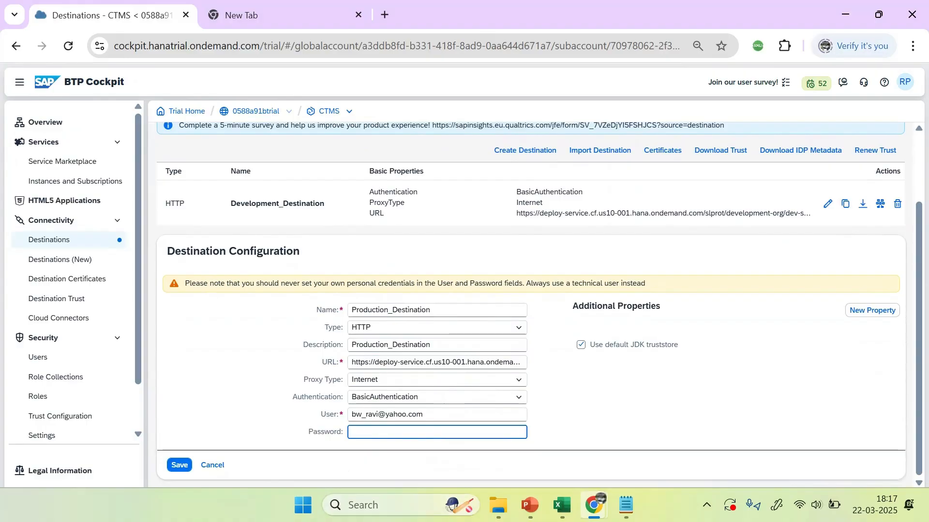
text(p*******)
click(623, 424)
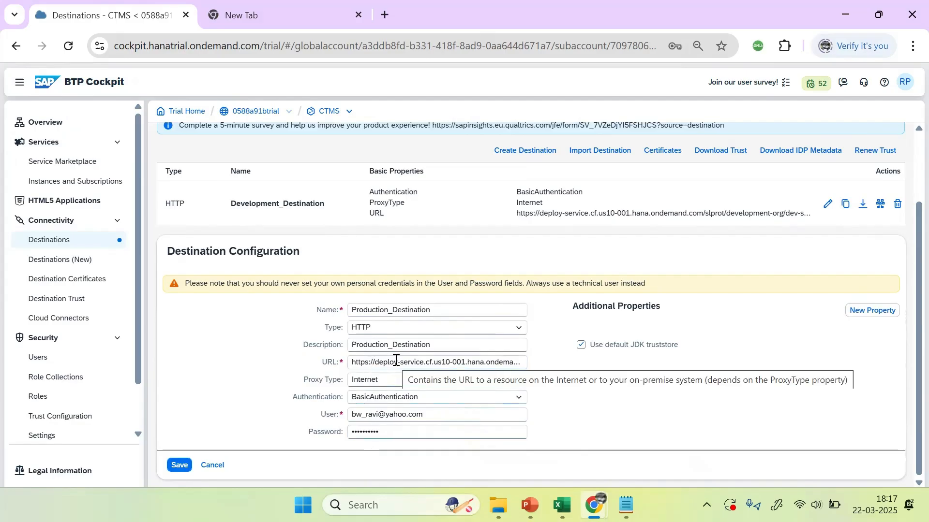
click(179, 466)
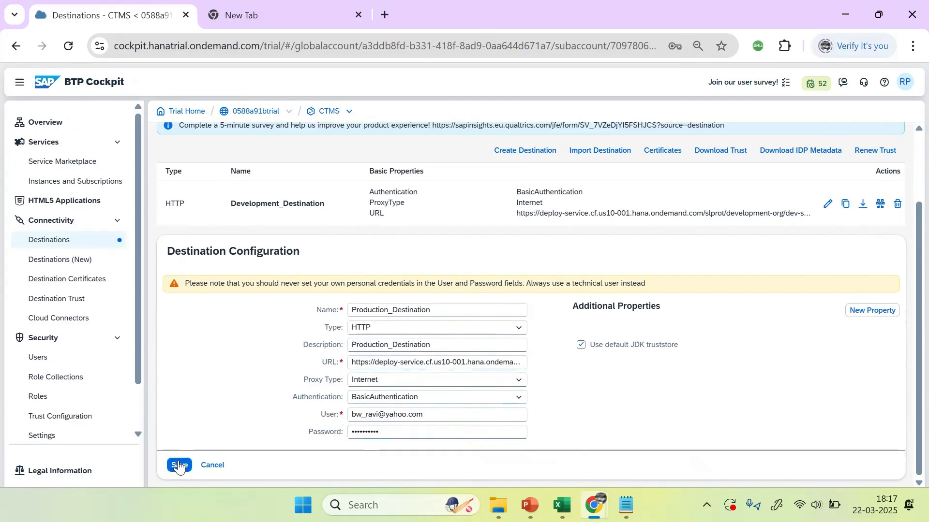
scroll(226, 430, down, 1)
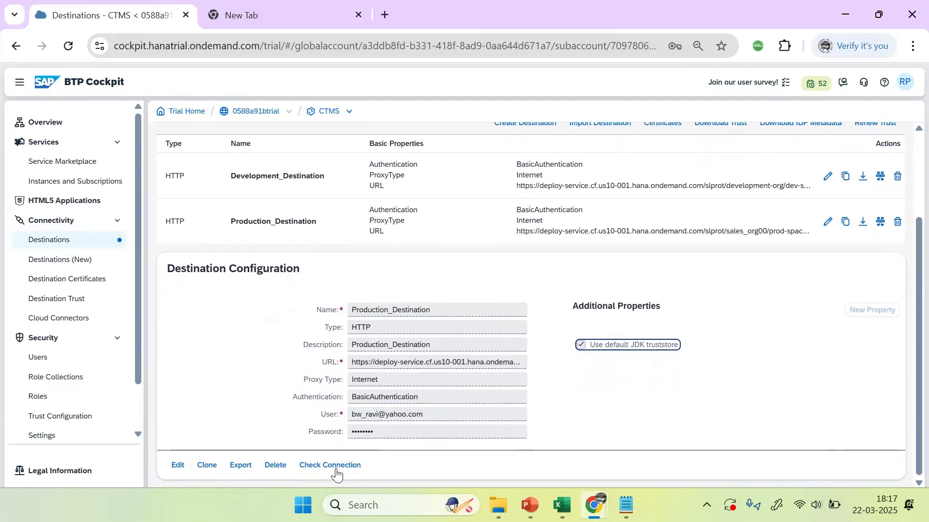
Step: Check Production_Destination's connection (200: OK), then go to the 0588a91btrial global account
click(336, 468)
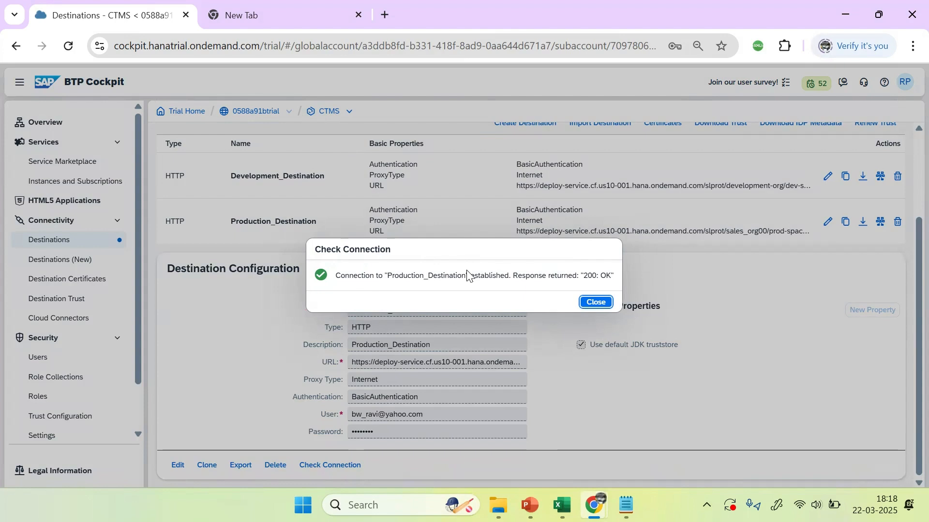
click(604, 303)
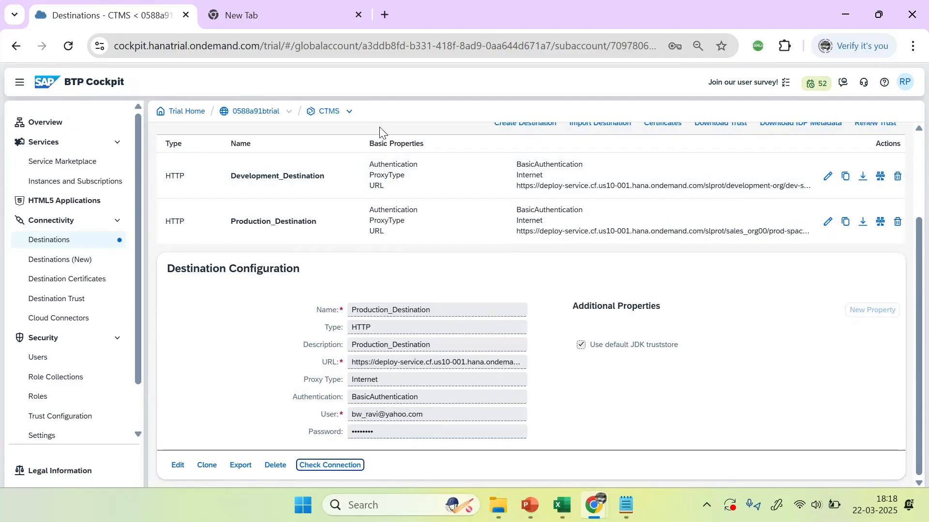
click(399, 114)
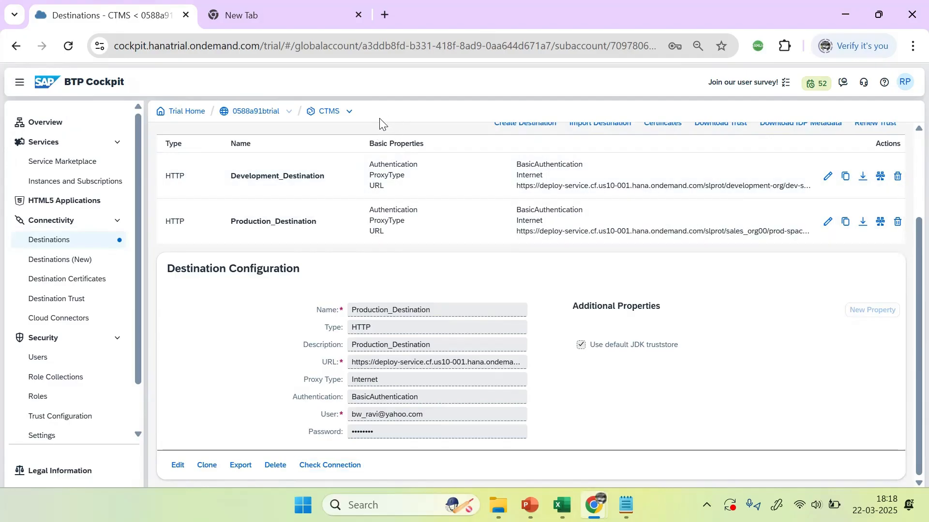
double_click(259, 112)
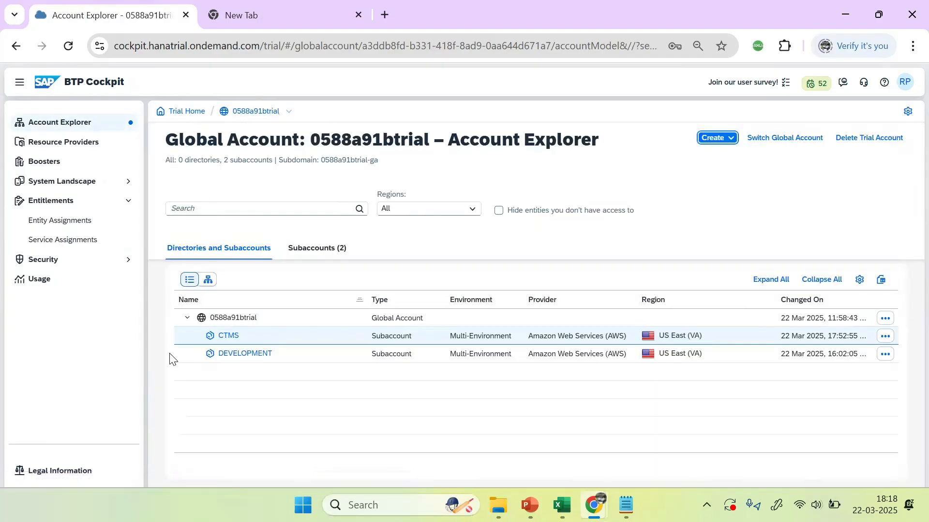
Step: Open the DEVELOPMENT subaccount's Instances and Subscriptions, then review PowerPoint slide 697's landscape diagram
click(240, 355)
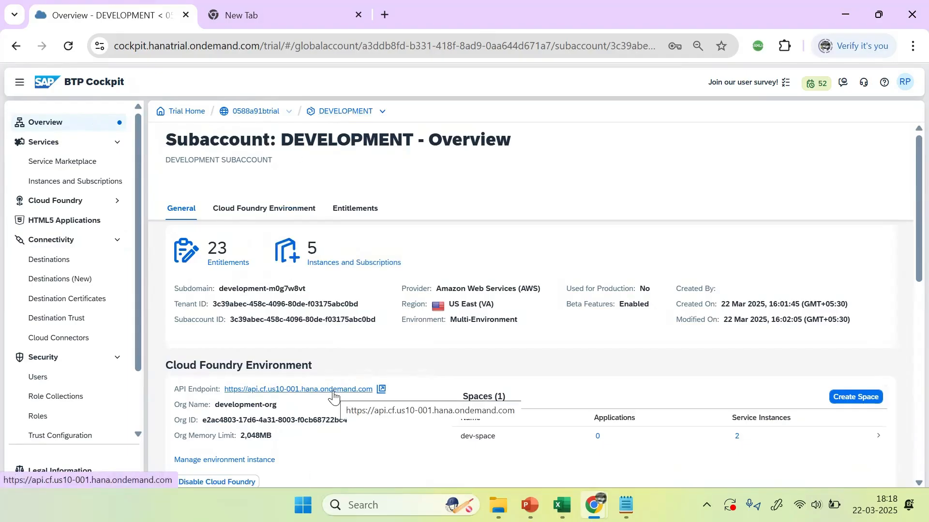
triple_click(359, 265)
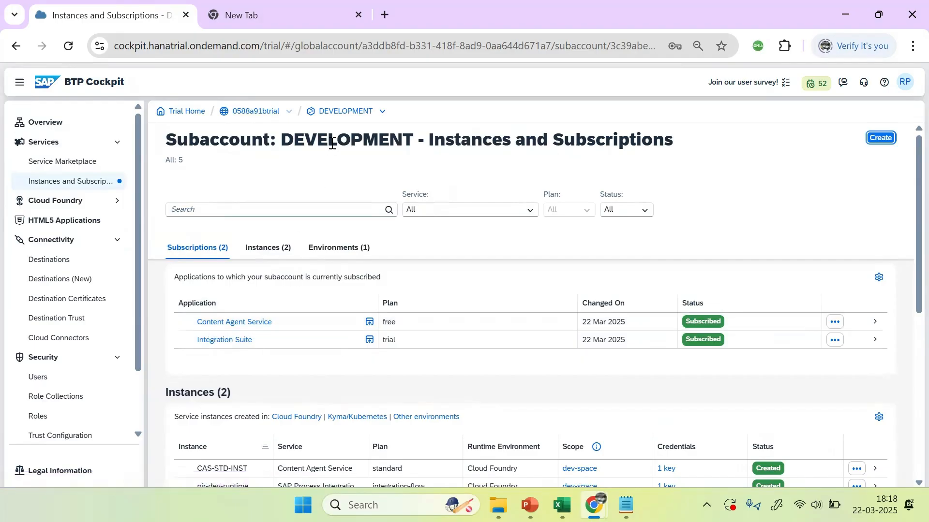
click(530, 506)
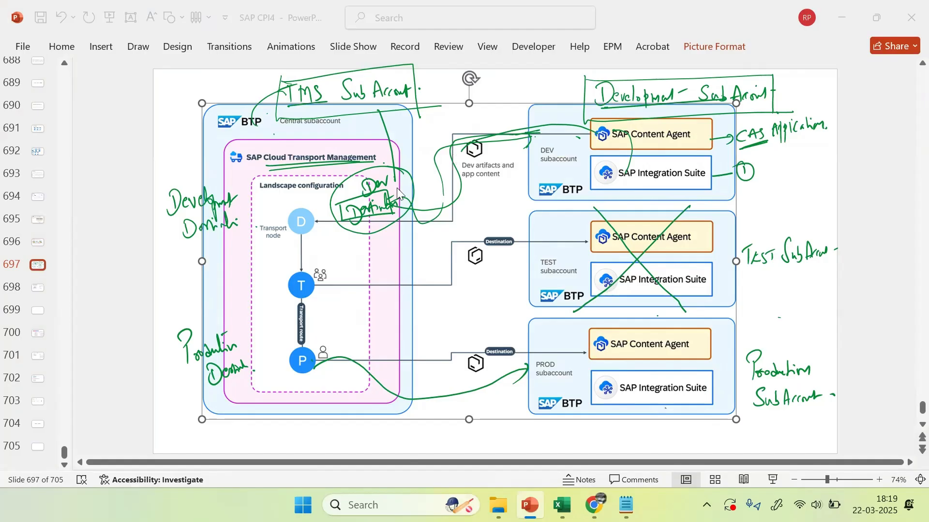
key(alt+Tab)
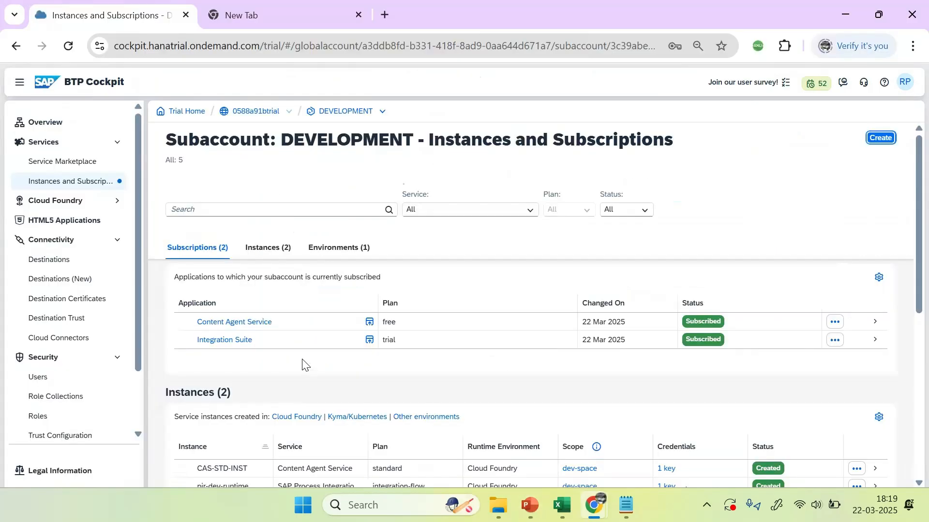
Step: Open the Content Agent Service application in an incognito window, then bring the PowerPoint slide back
right_click(240, 324)
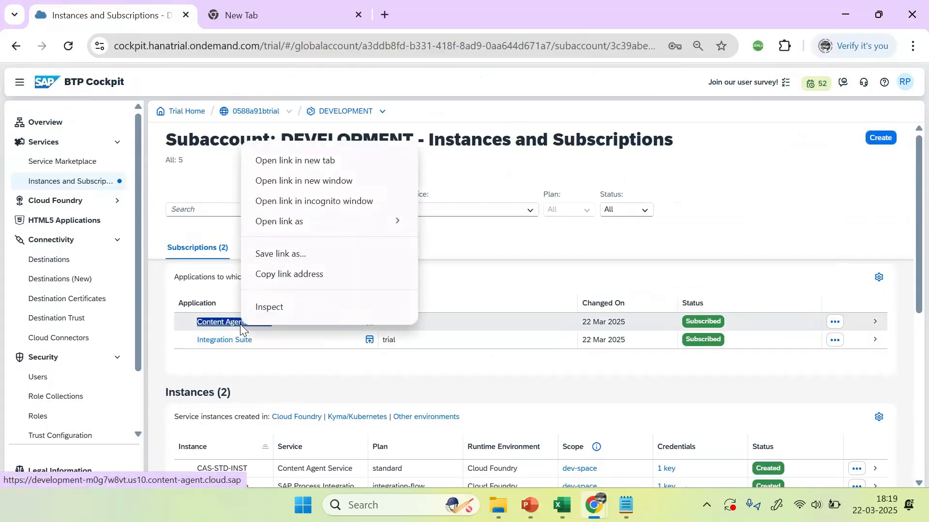
click(291, 202)
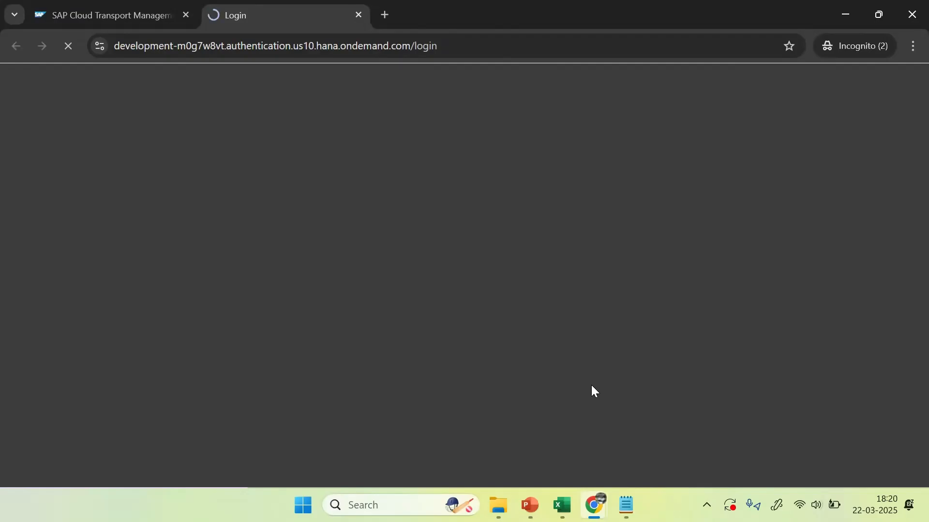
mouse_move(594, 506)
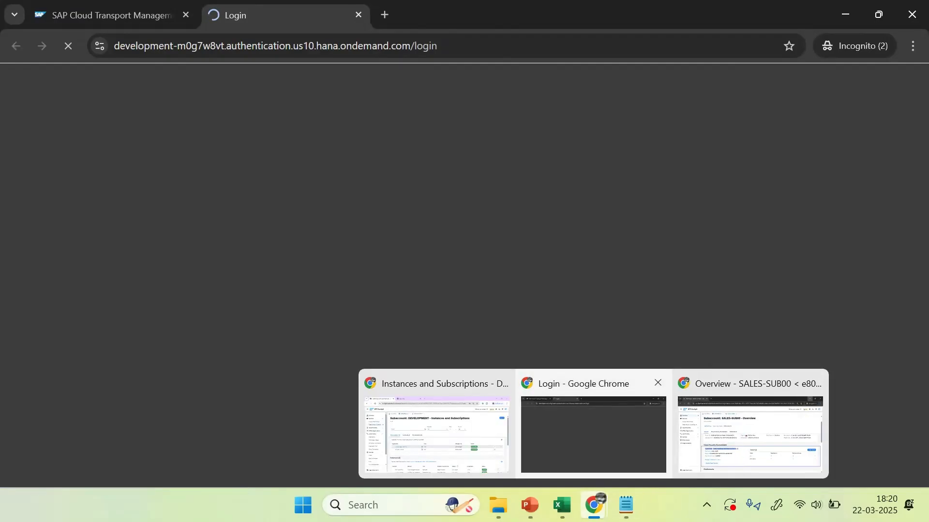
click(530, 506)
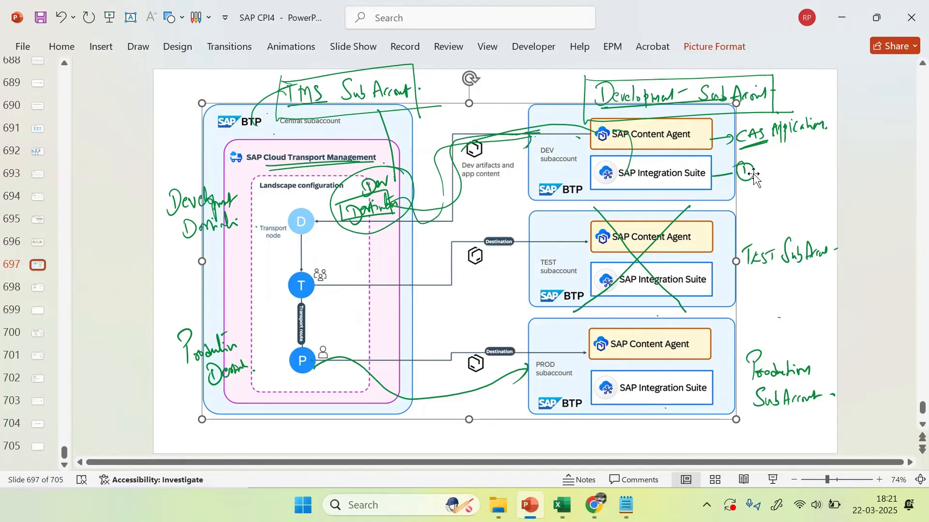
Step: Review the Content Agent Overview and refresh its Activity Overview and Activities Performed cards
key(alt+Tab)
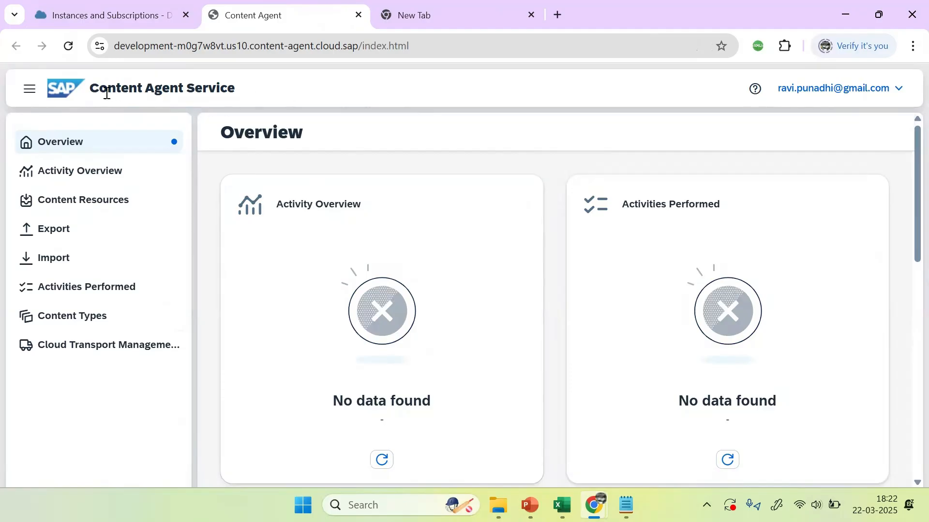
scroll(433, 205, down, 6)
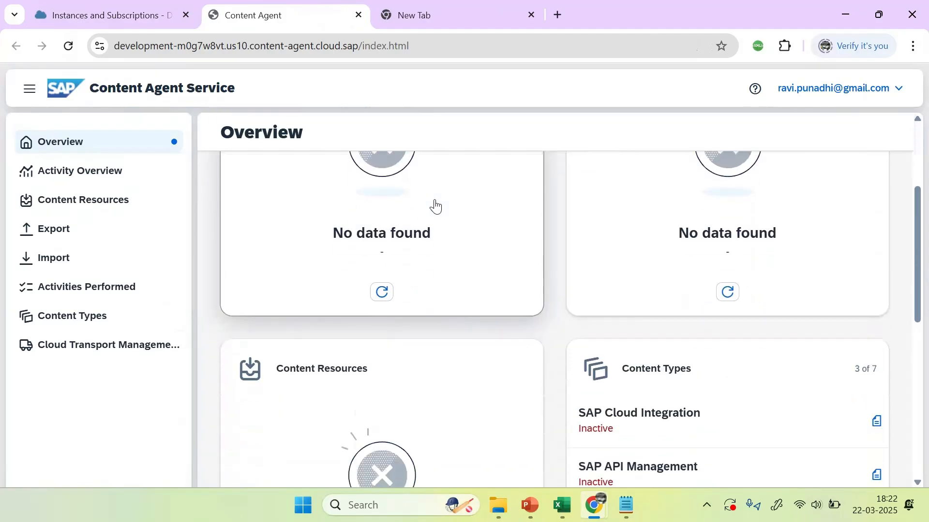
scroll(433, 204, up, 6)
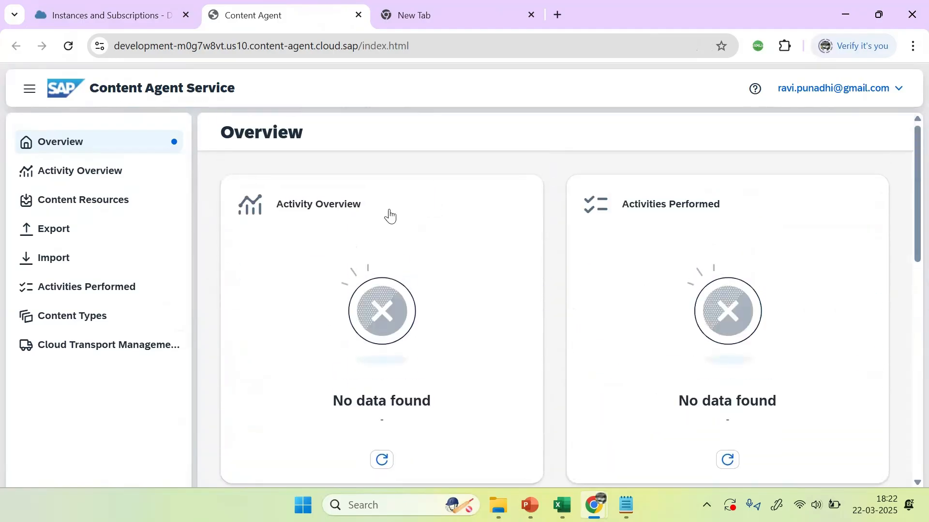
scroll(387, 257, down, 5)
click(381, 252)
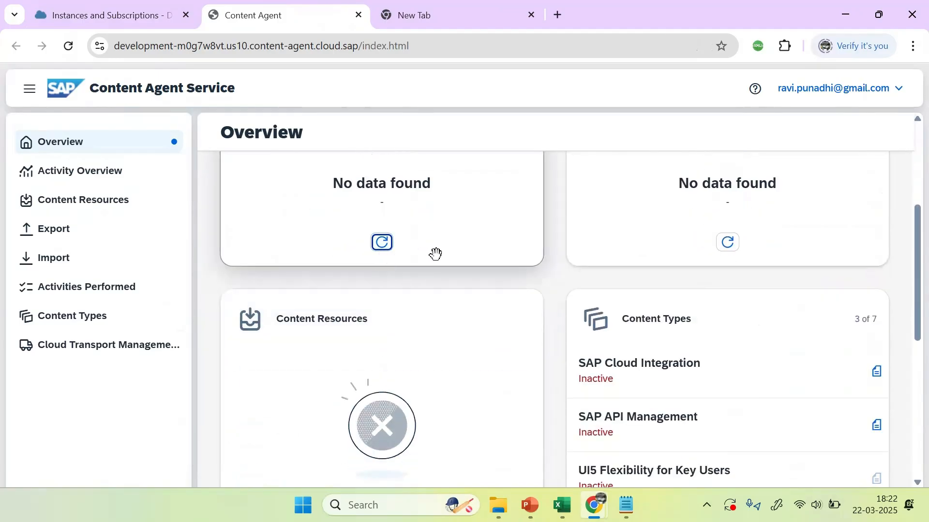
click(728, 252)
scroll(514, 274, down, 5)
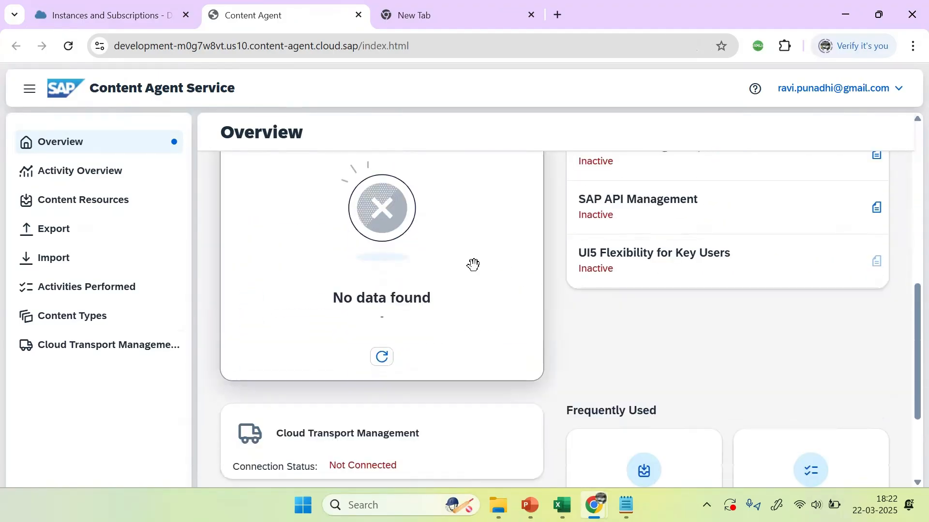
scroll(489, 365, down, 3)
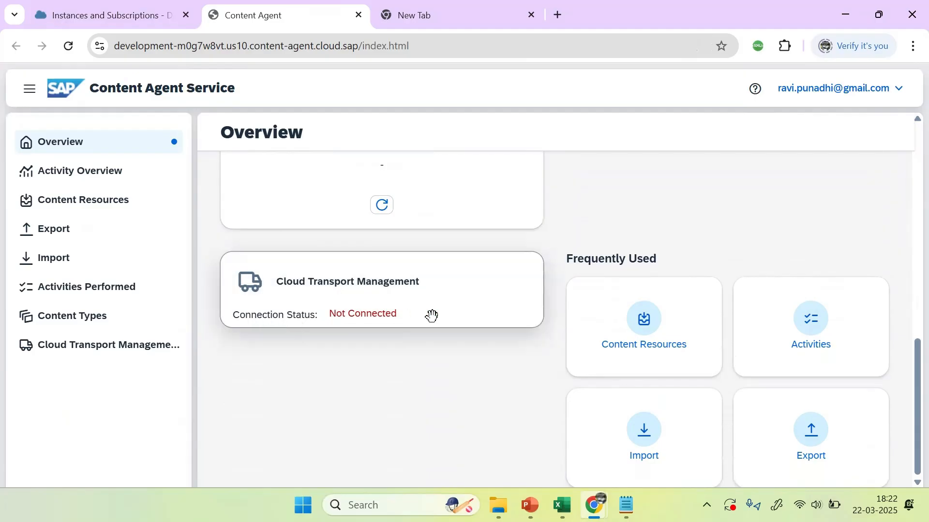
scroll(454, 366, up, 10)
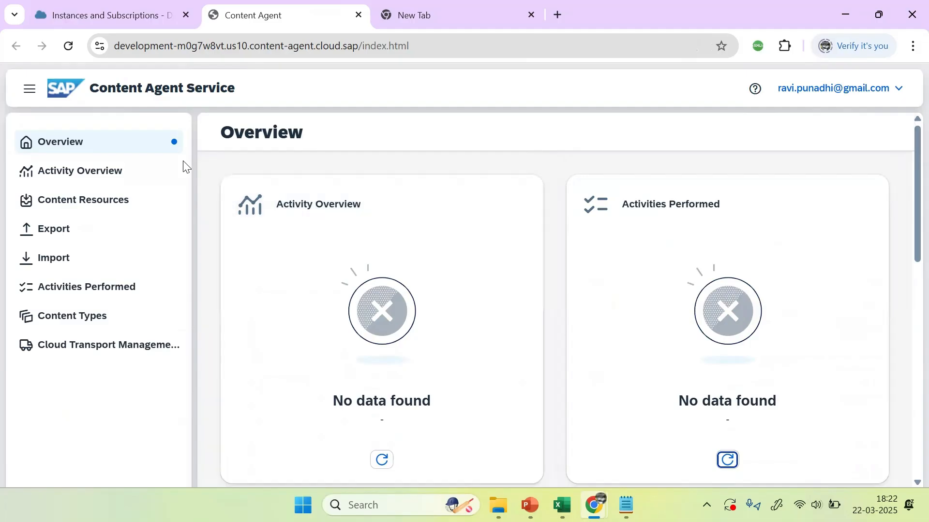
Step: Review DEVELOPMENT's instances and subscriptions, then open its Connectivity > Destinations page
click(116, 13)
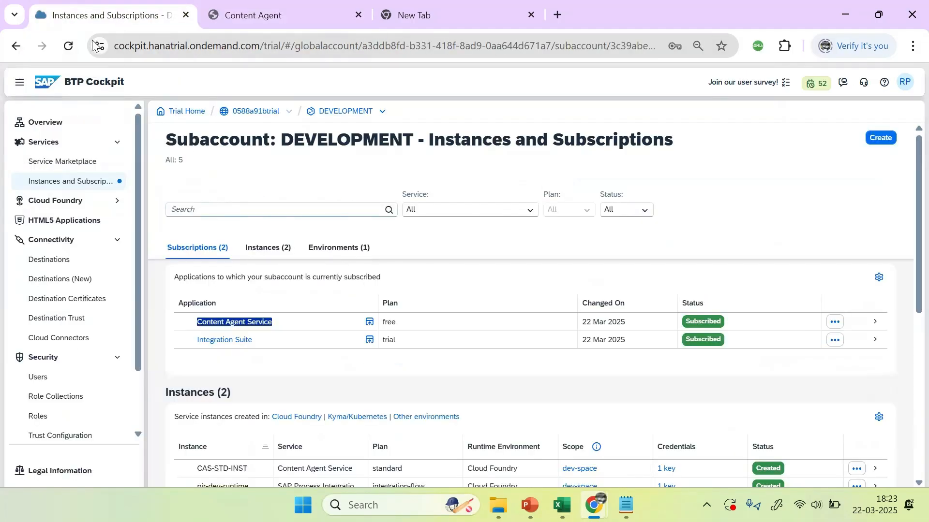
drag(303, 141, 429, 140)
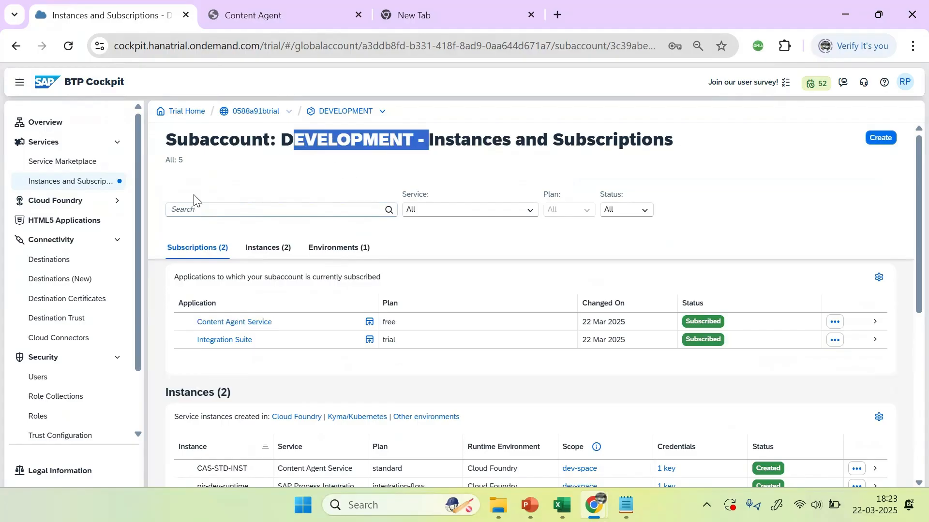
click(255, 181)
click(219, 363)
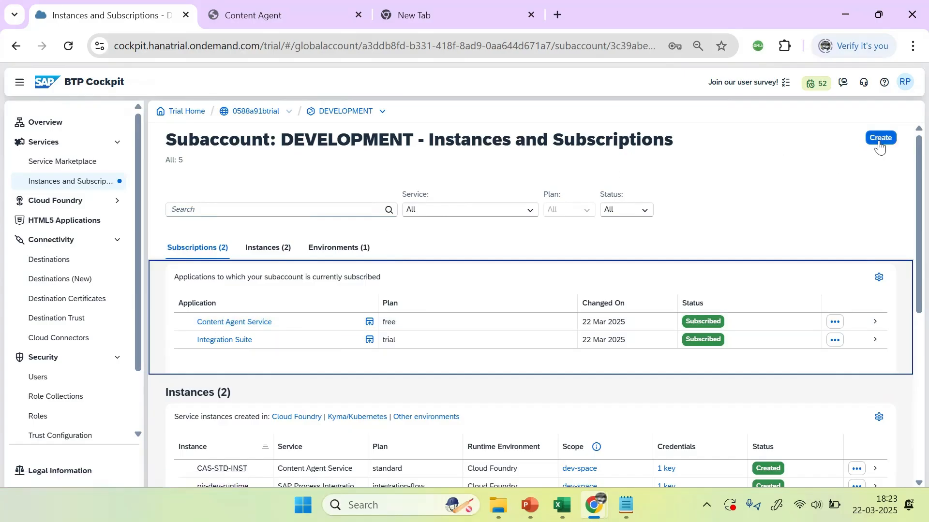
scroll(570, 284, down, 2)
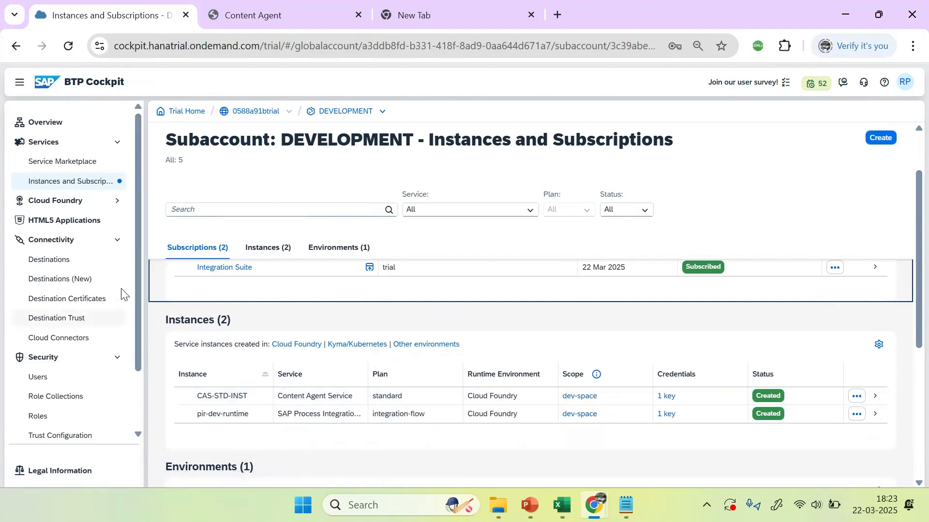
click(54, 268)
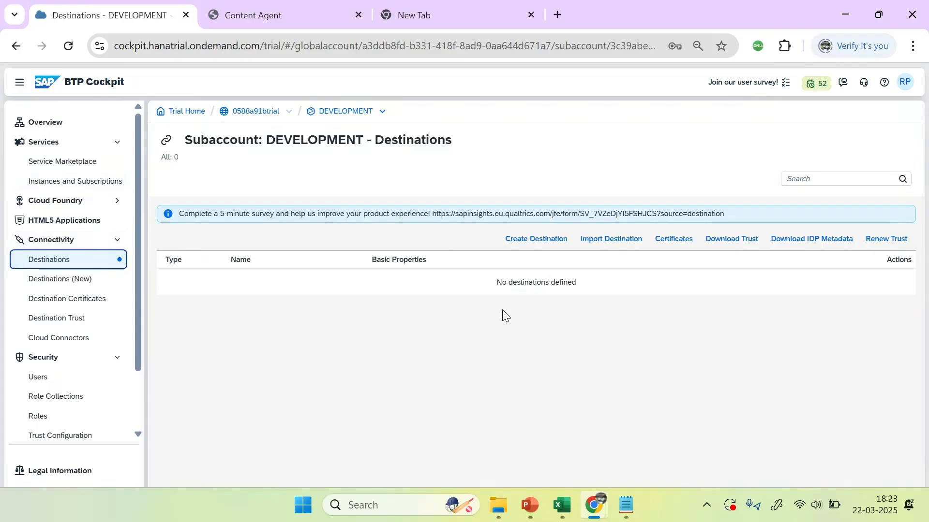
Step: Start a new destination form, then leave it unsaved and return to DEVELOPMENT's Instances and Subscriptions
click(457, 272)
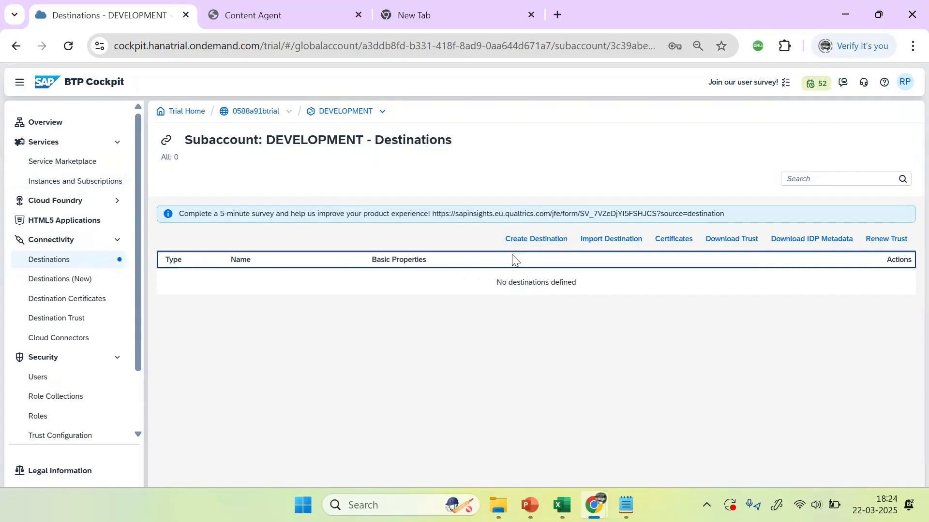
click(537, 240)
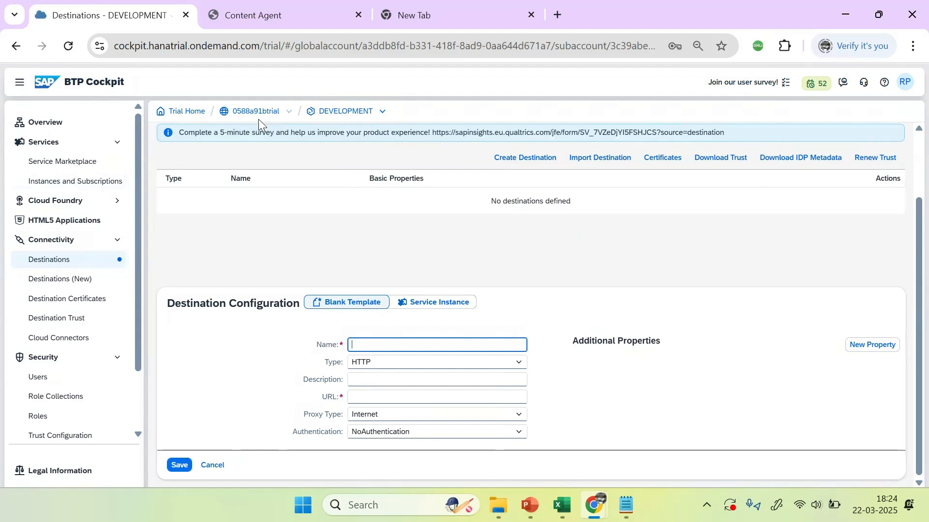
double_click(345, 111)
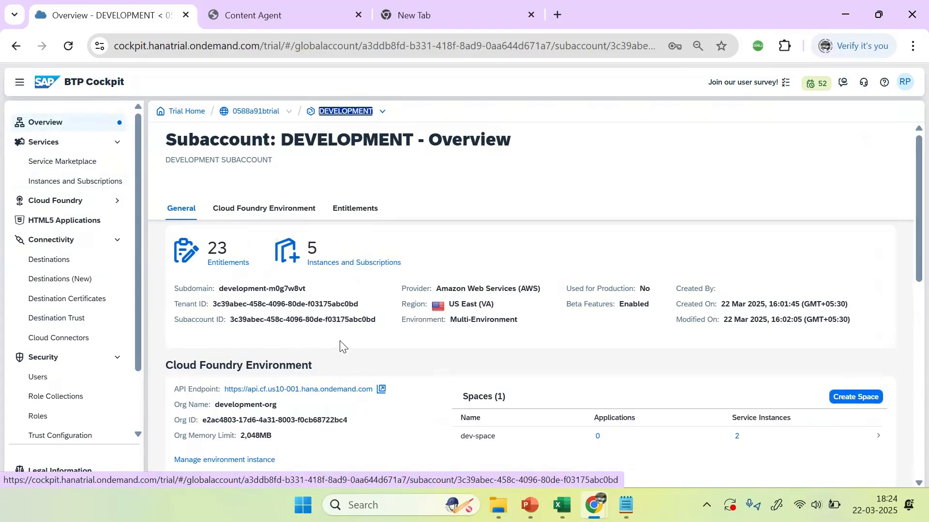
triple_click(350, 266)
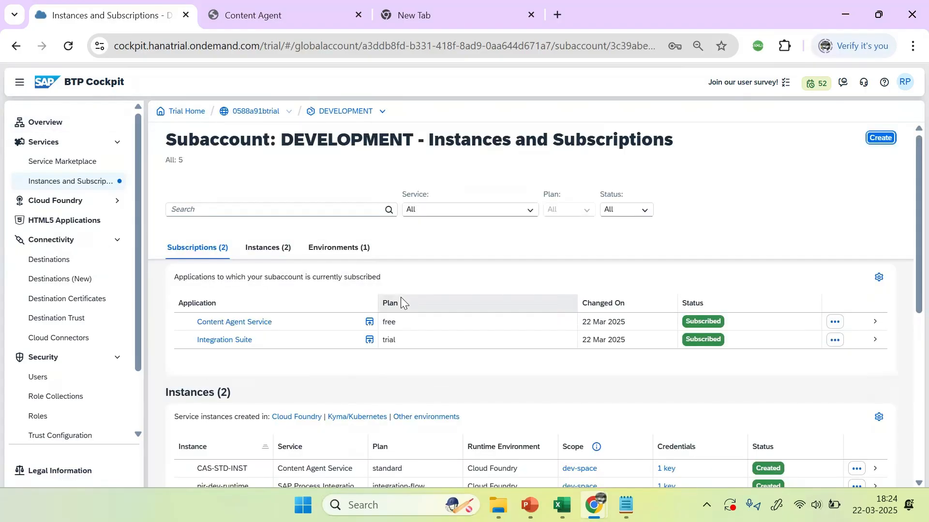
Step: Copy the JSON of CAS-STD-INST's service key CAS_STD_SERVICEY from its Credentials dialog
scroll(401, 297, down, 3)
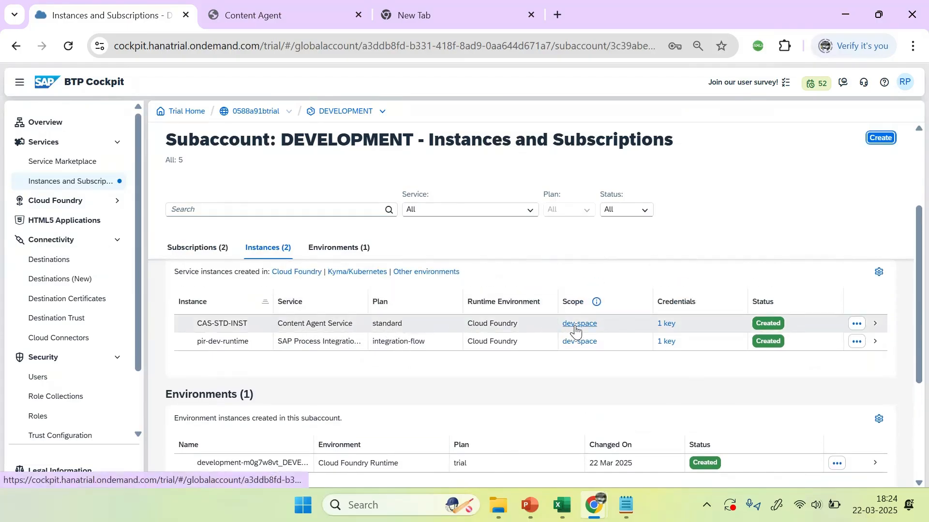
click(669, 324)
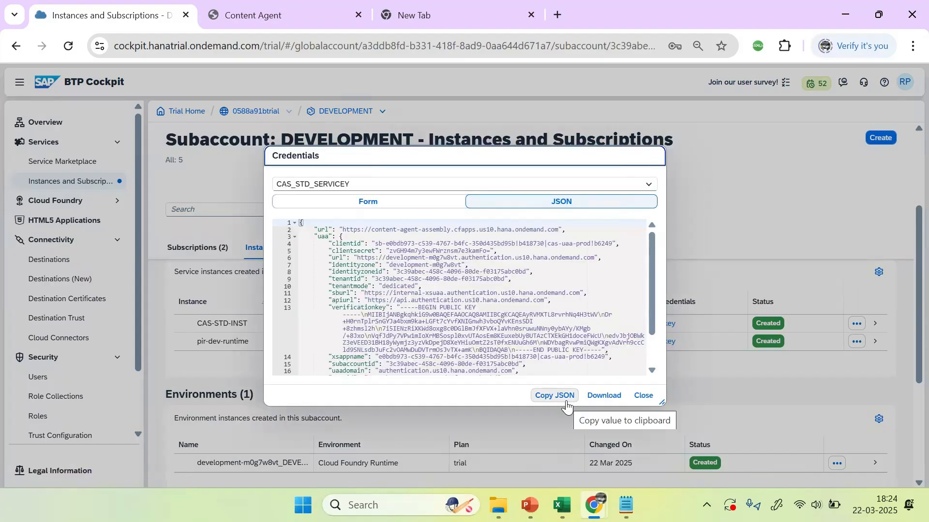
click(566, 406)
Step: Create a Notepad note titled 'content agent Service key' and paste the service key JSON below it
click(625, 505)
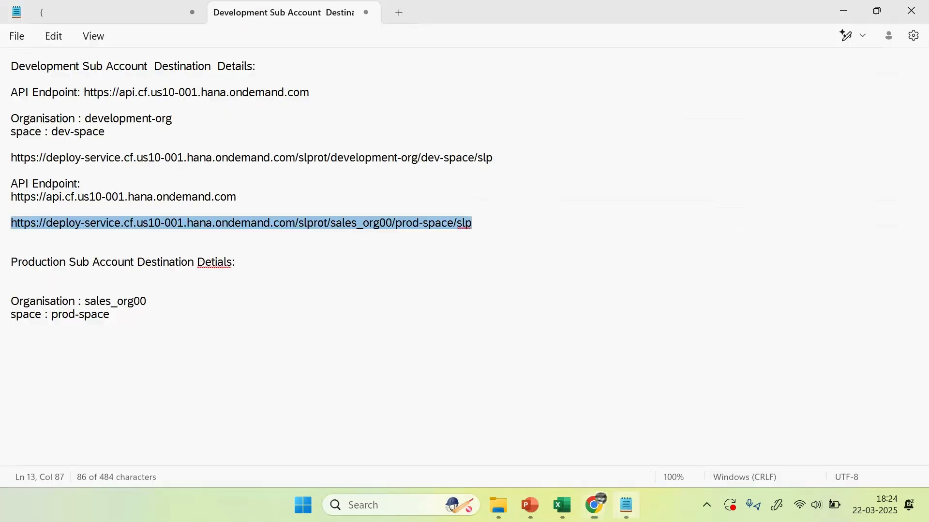
click(401, 14)
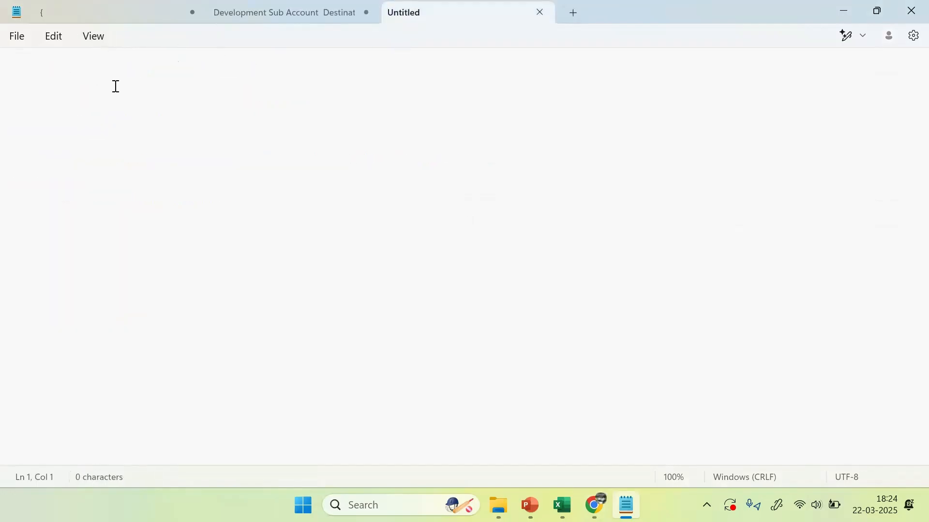
text(content agent)
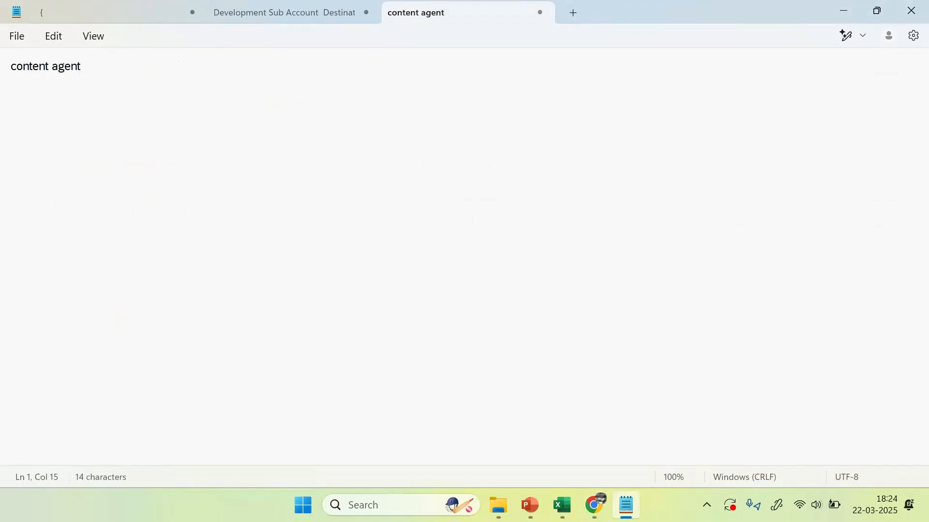
text( Servic)
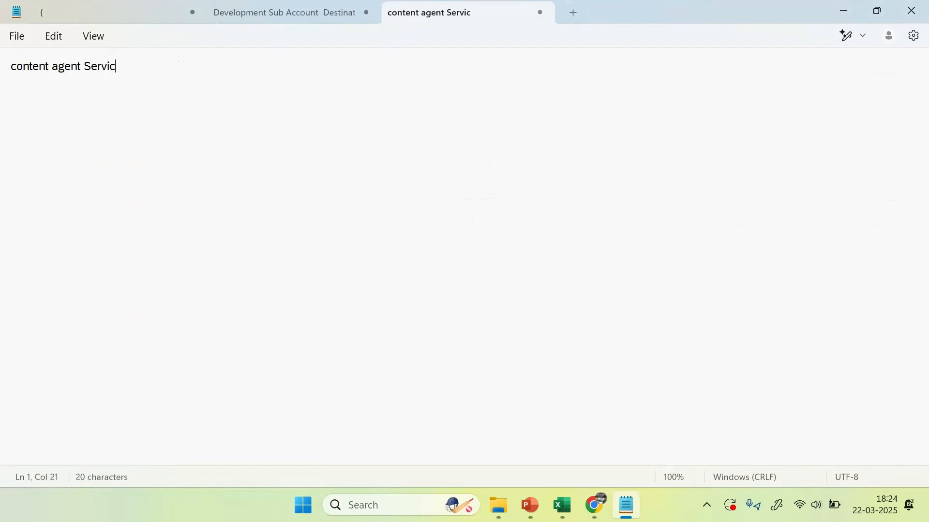
text(e key)
key(Return)
key(ctrl+v)
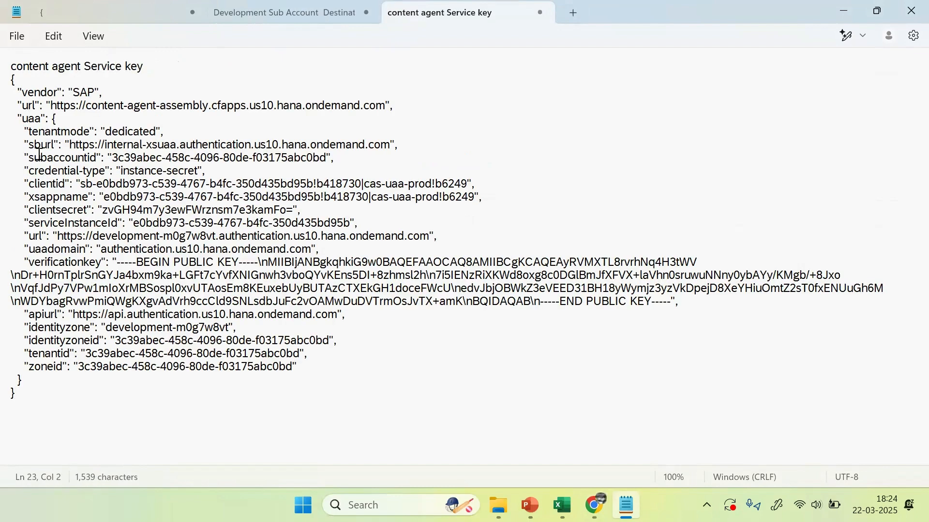
click(11, 66)
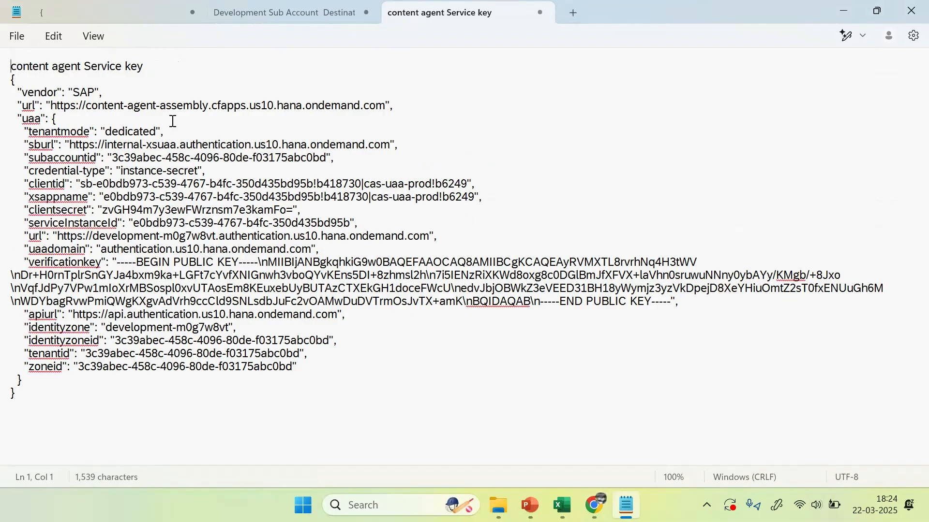
key(Return)
key(Return)
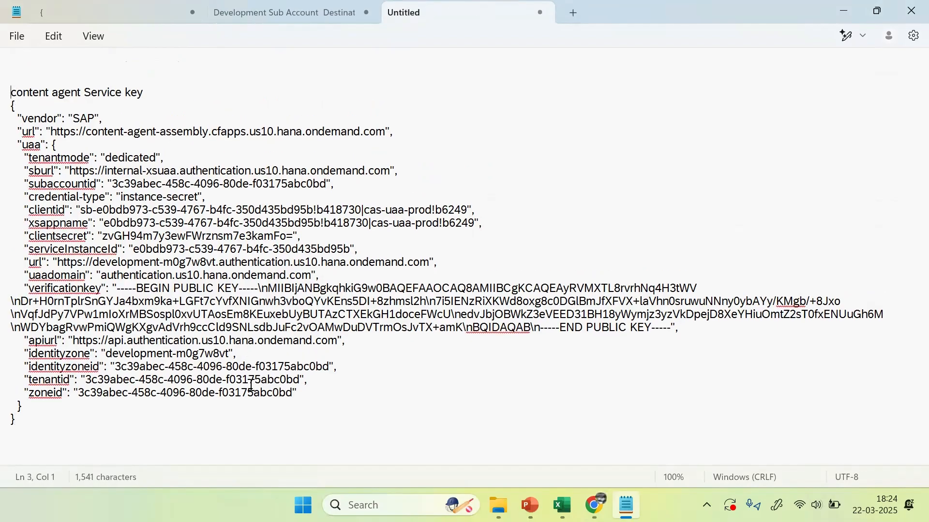
click(198, 432)
Step: Close the Credentials dialog in Chrome and review the key's clientid and clientsecret entries
key(alt+Tab)
click(643, 396)
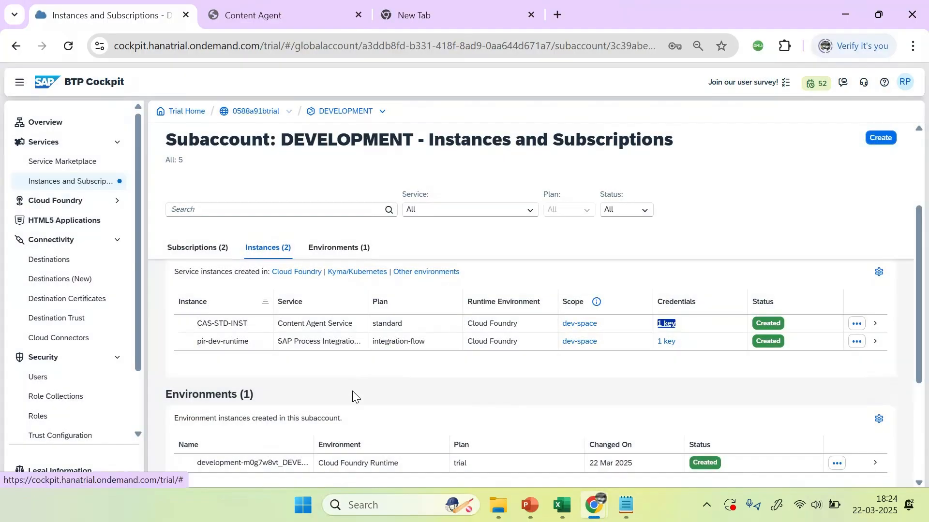
key(alt+Tab)
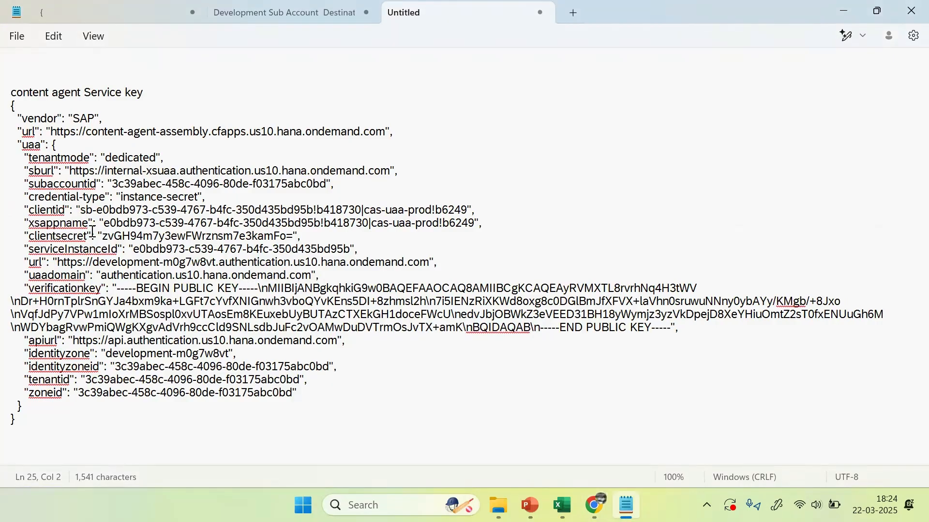
click(58, 210)
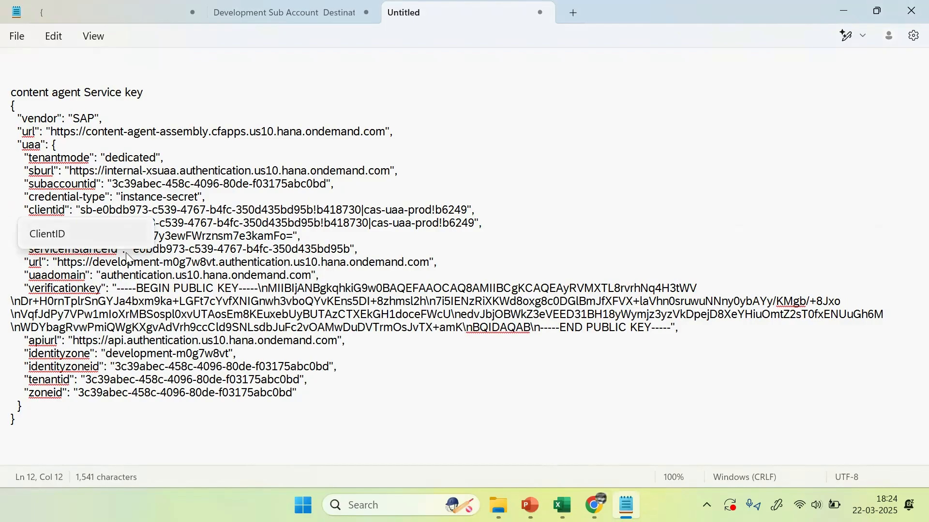
click(103, 277)
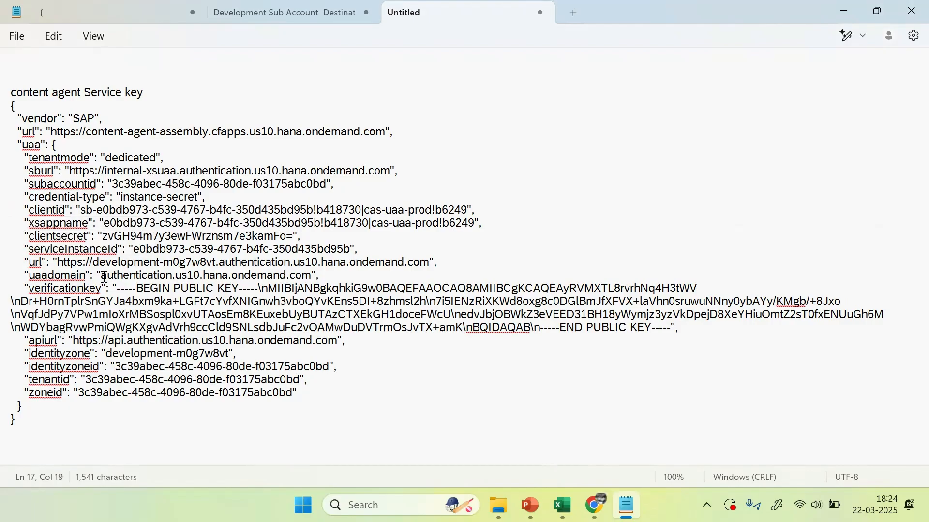
click(78, 236)
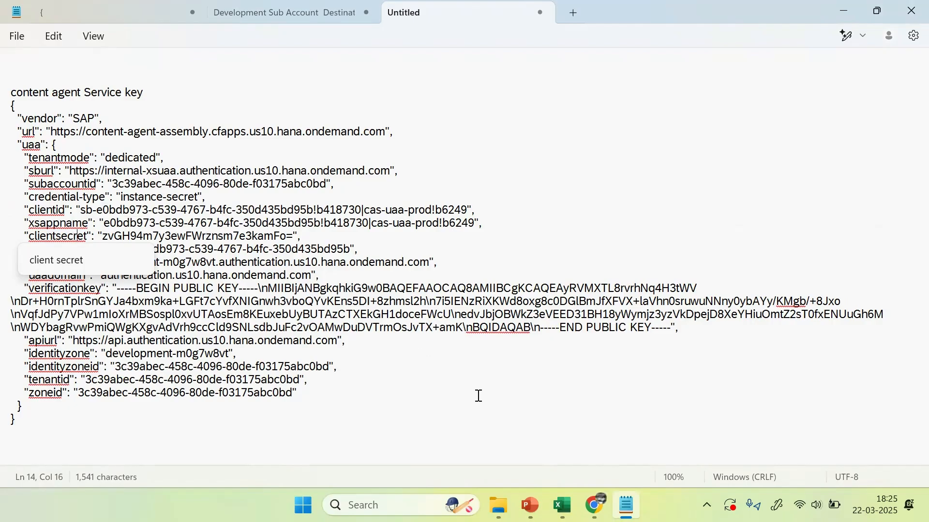
key(alt+Tab)
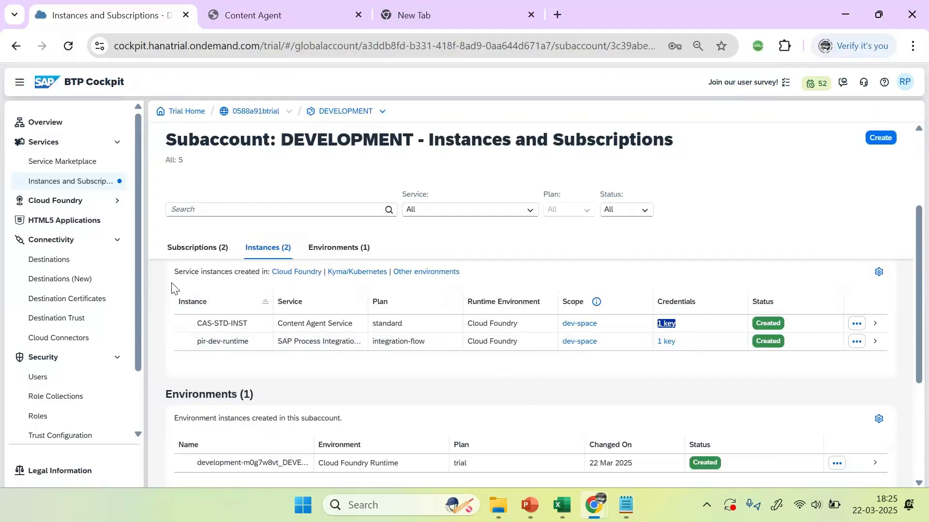
Step: Open a new destination form on DEVELOPMENT's Destinations page, then bring the PowerPoint deck forward
click(53, 261)
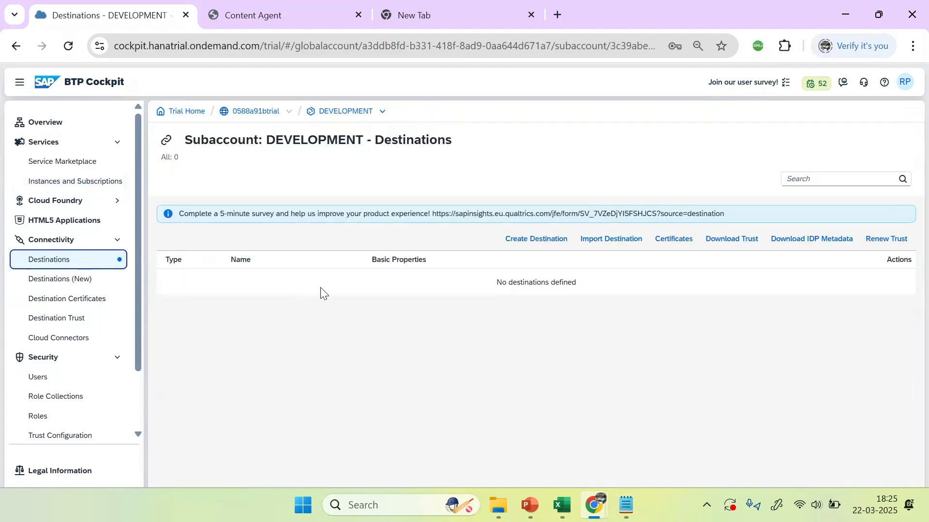
click(531, 240)
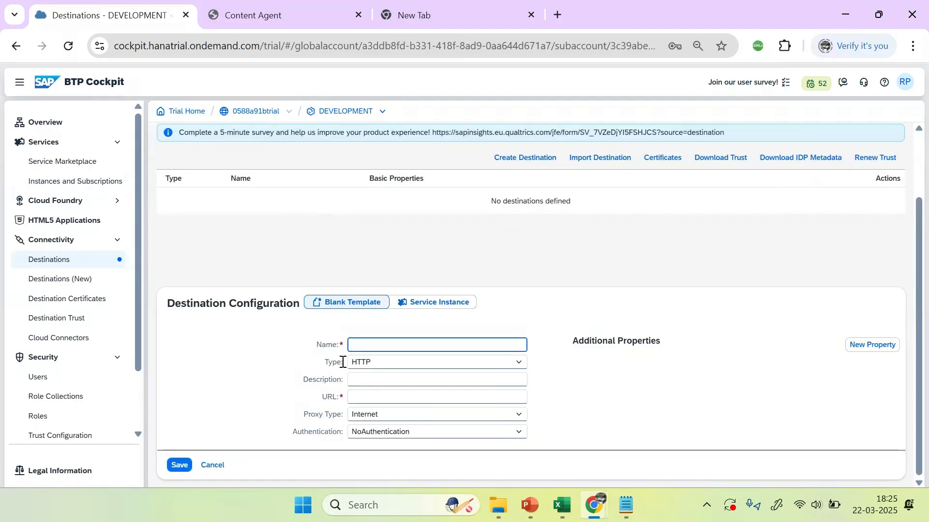
click(530, 505)
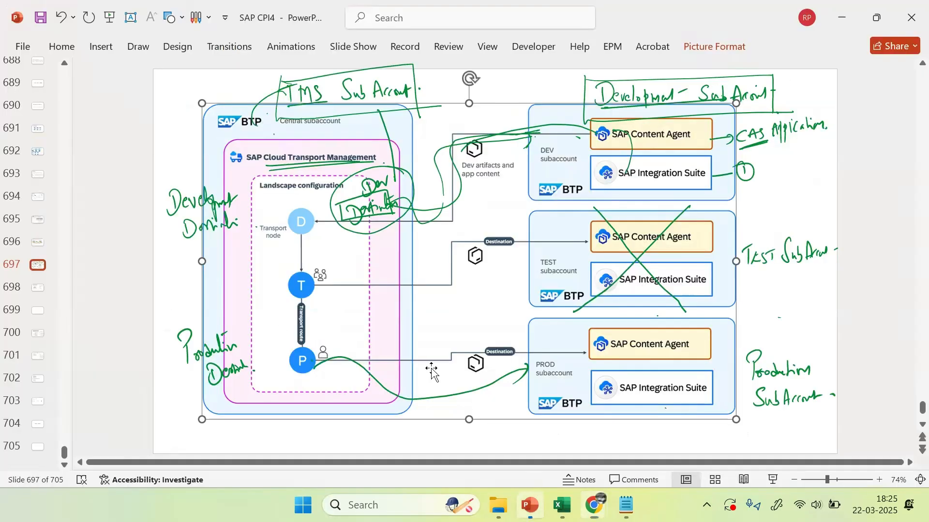
Step: Copy the ContentAssemblyService name and its two URLs from slide 700's text box
scroll(574, 310, up, 2)
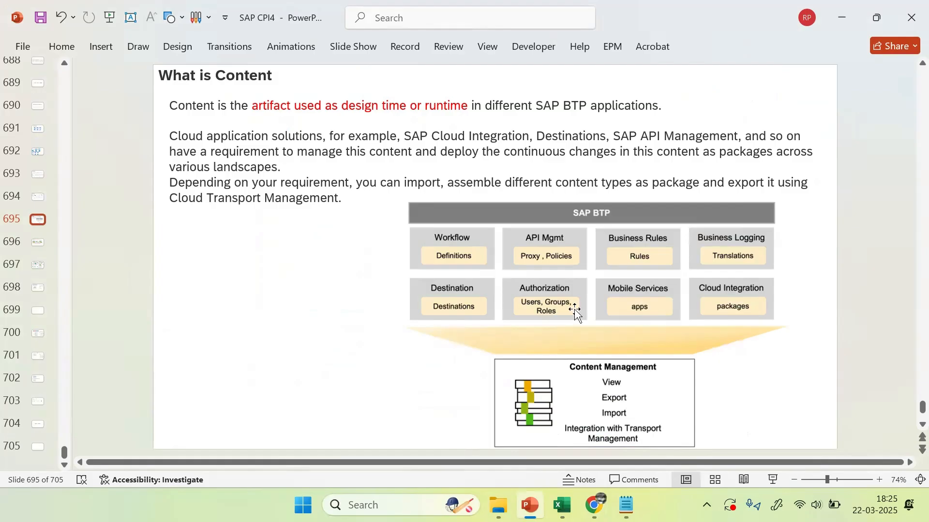
scroll(577, 315, down, 2)
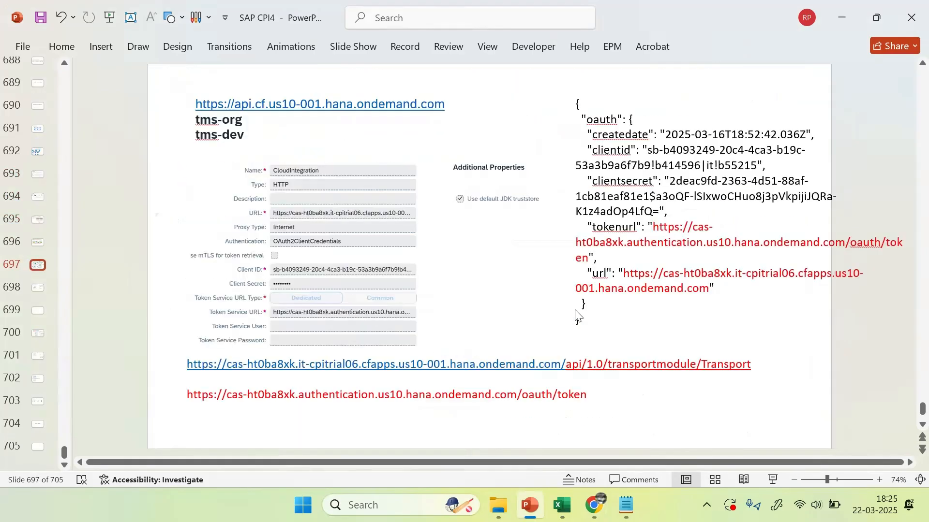
scroll(576, 314, down, 3)
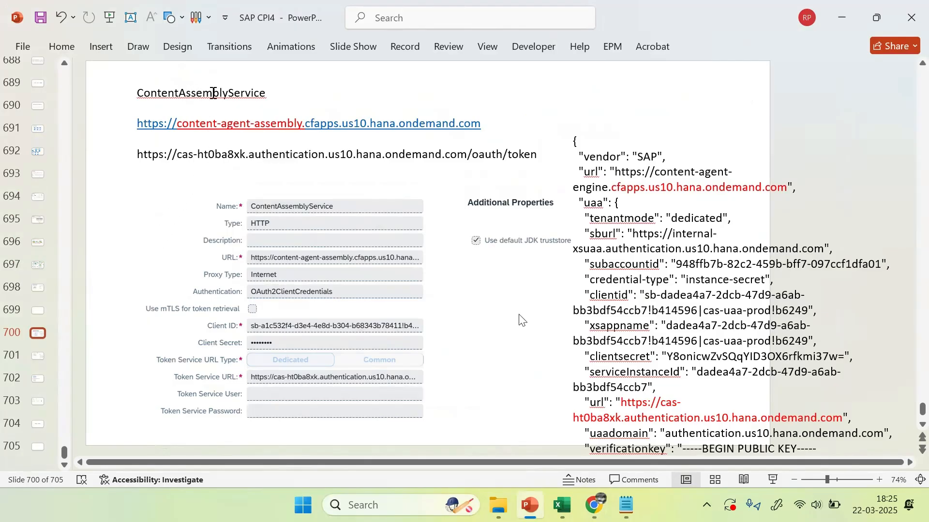
click(168, 93)
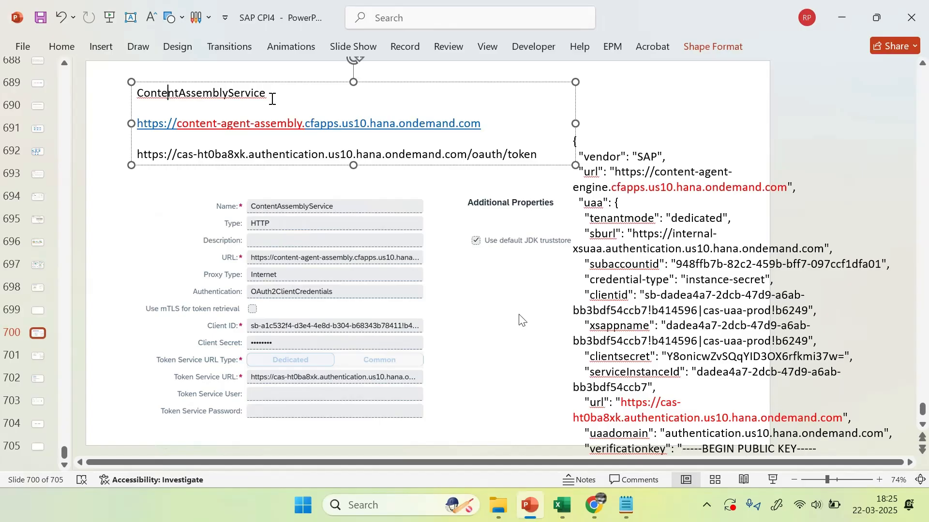
double_click(198, 98)
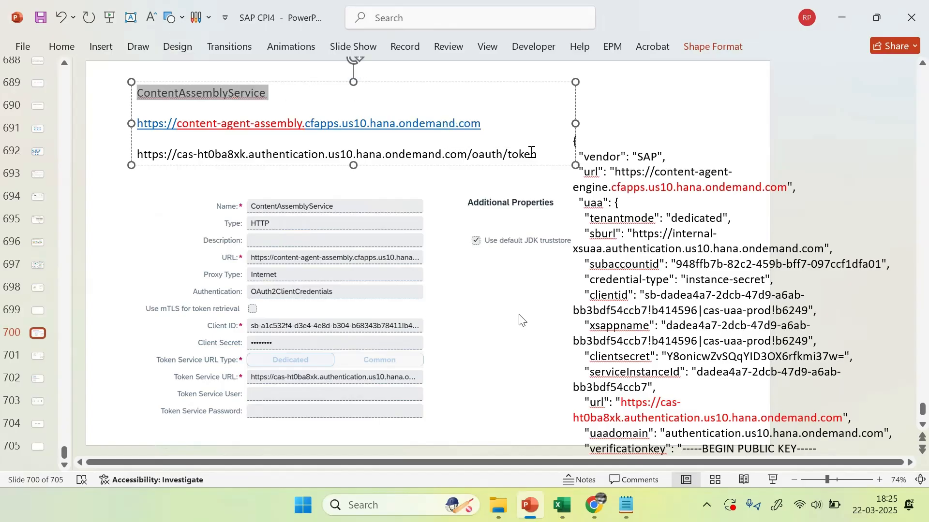
click(305, 157)
drag(139, 94, 543, 176)
key(ctrl+c)
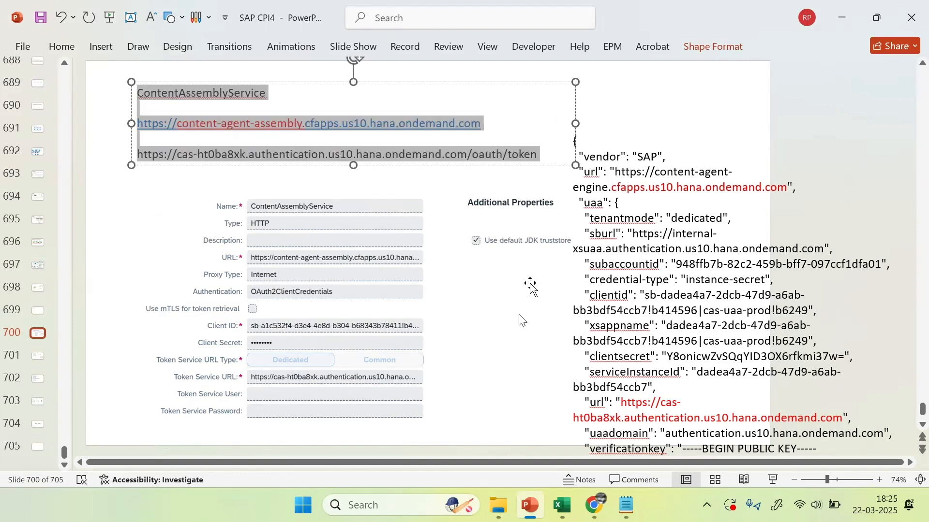
key(alt+Tab)
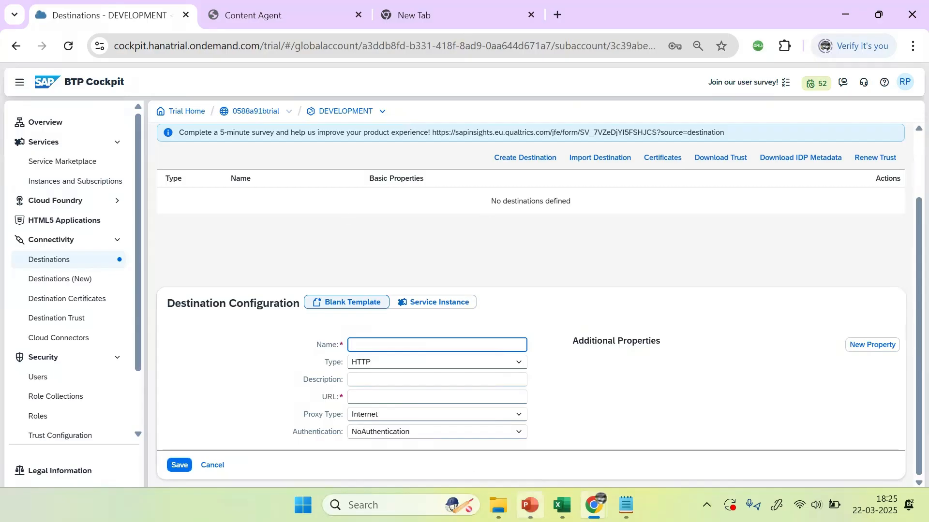
Step: Paste ContentAssemblyService and its two URLs onto the note's empty first line
key(alt+Tab)
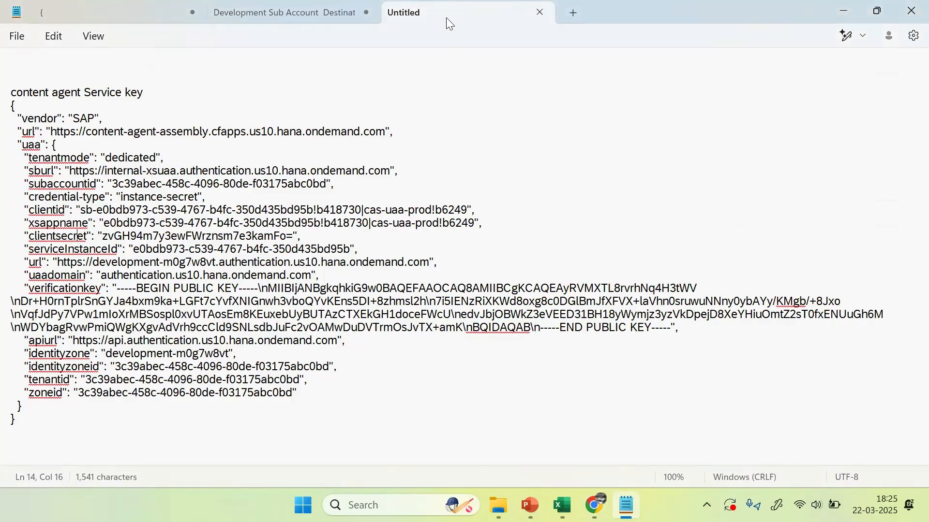
click(49, 62)
key(ctrl+v)
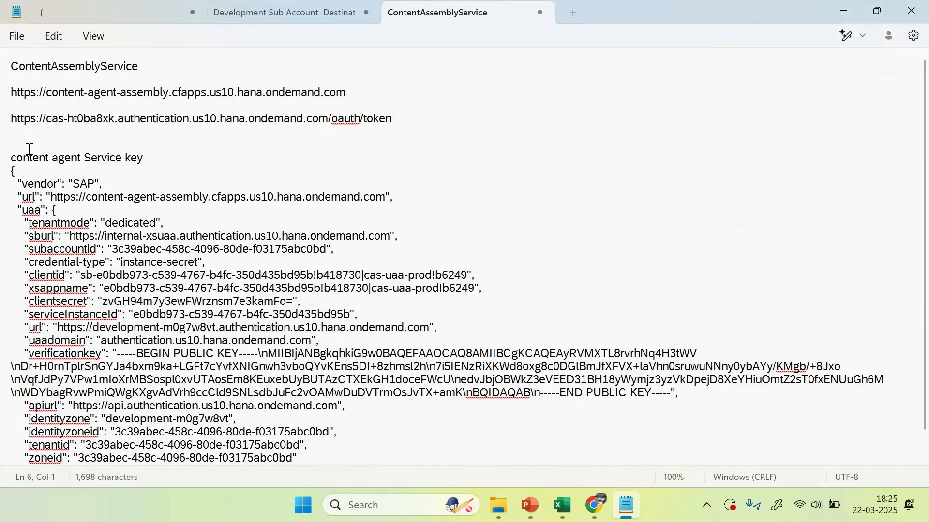
click(44, 67)
click(80, 66)
click(145, 68)
Step: Review the subaccountid value and the service URL's domain in the pasted key
click(215, 249)
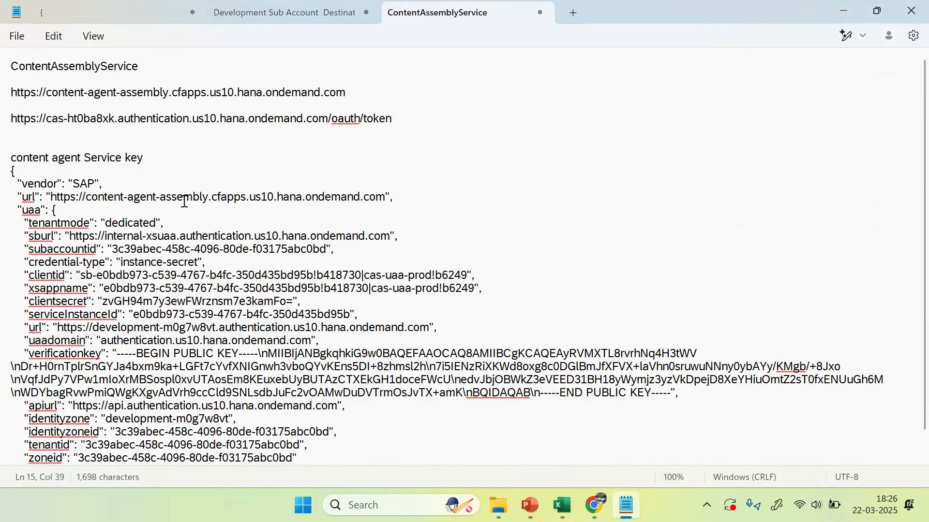
drag(216, 194, 314, 194)
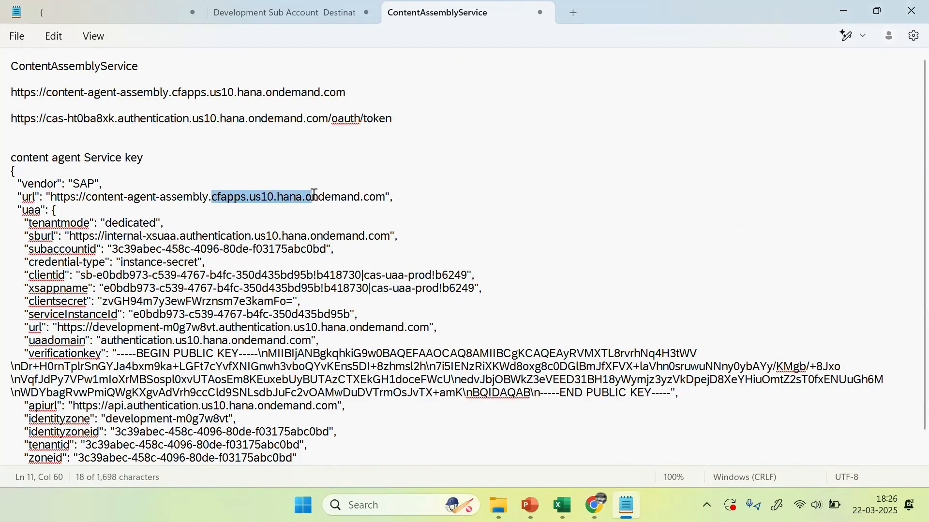
click(141, 198)
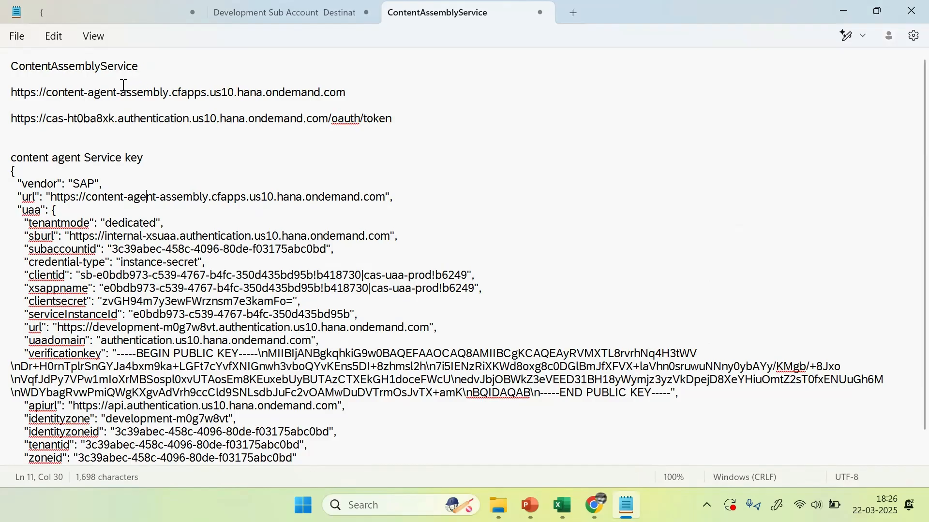
Step: Compare the example service key on the reference slide with the service URL in the notes
click(231, 266)
key(alt+Tab)
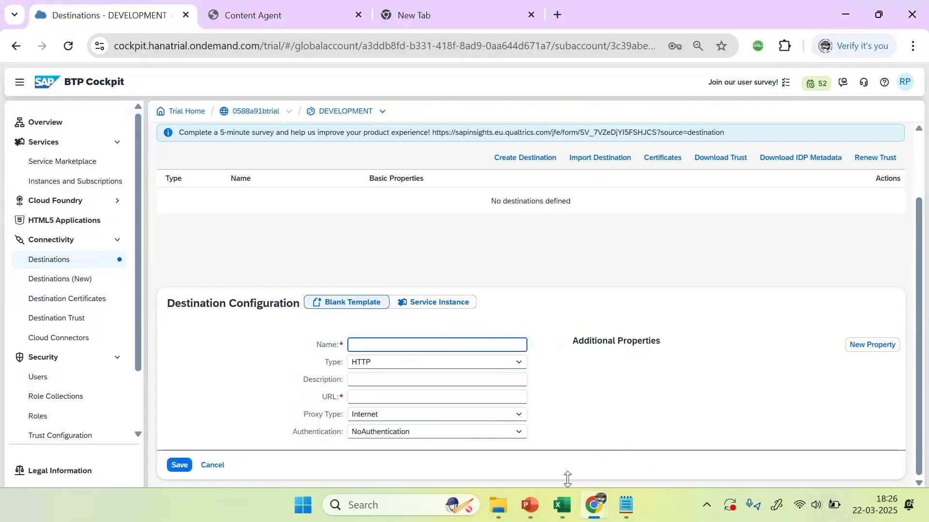
click(530, 505)
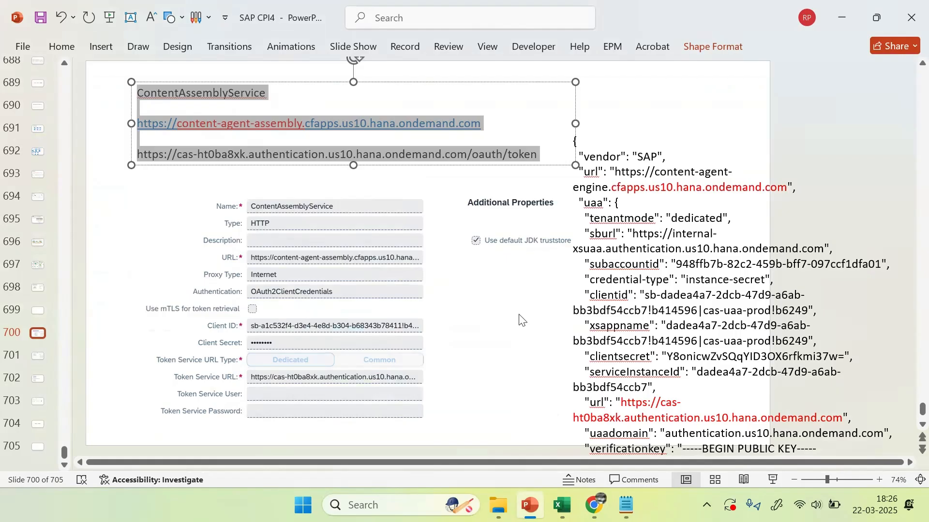
click(799, 233)
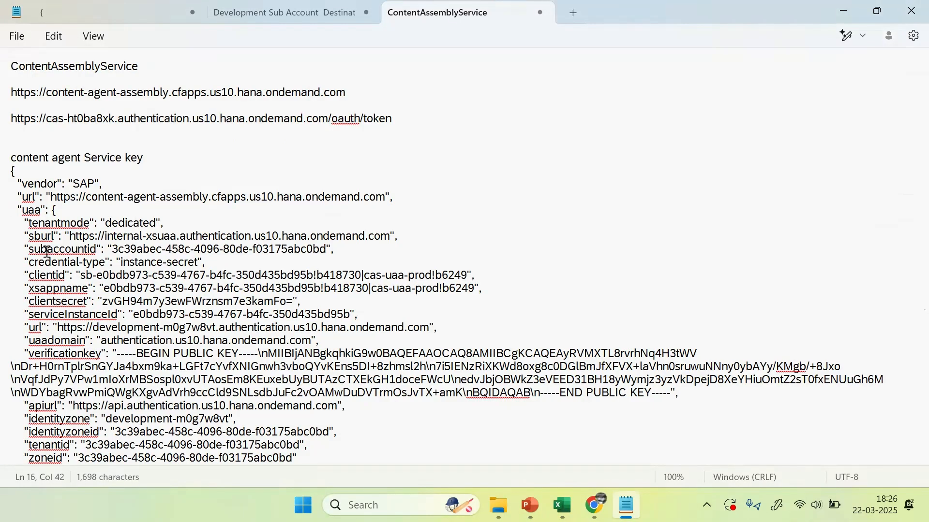
click(63, 181)
click(131, 198)
click(188, 198)
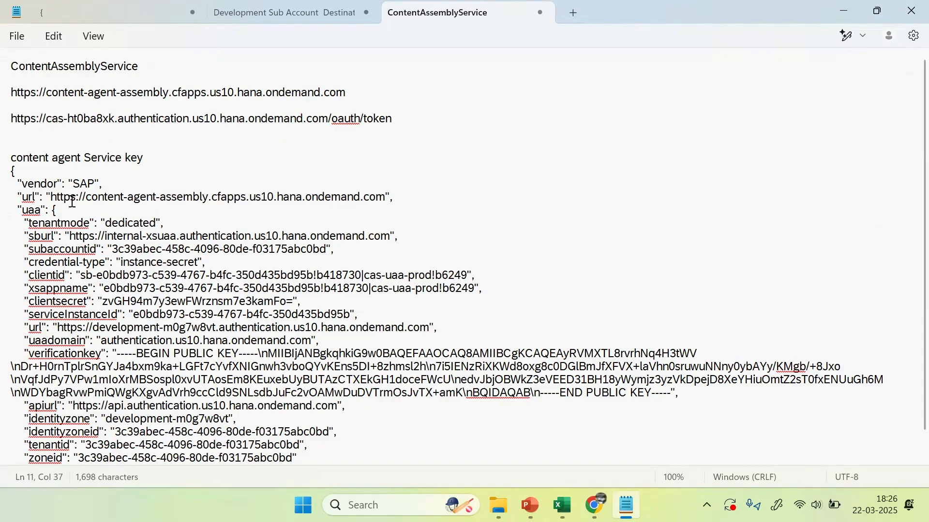
drag(52, 196, 341, 197)
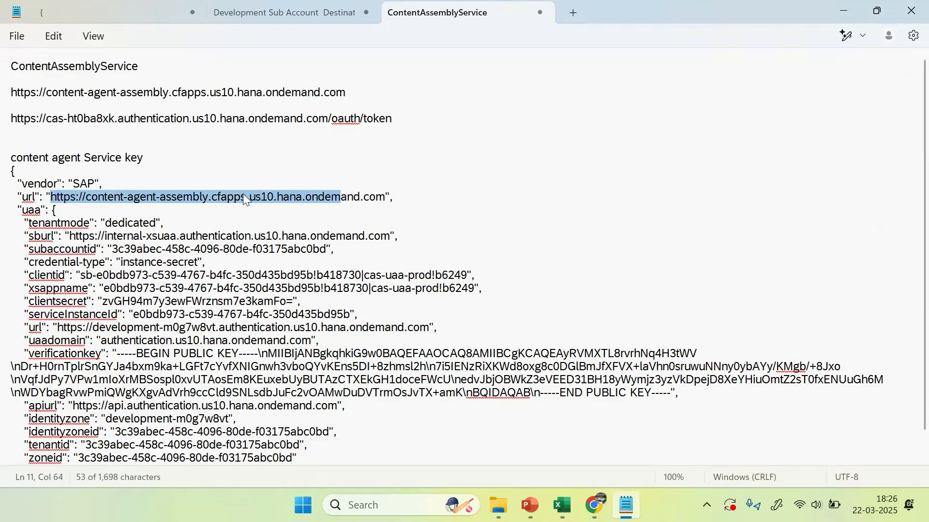
click(259, 104)
click(215, 93)
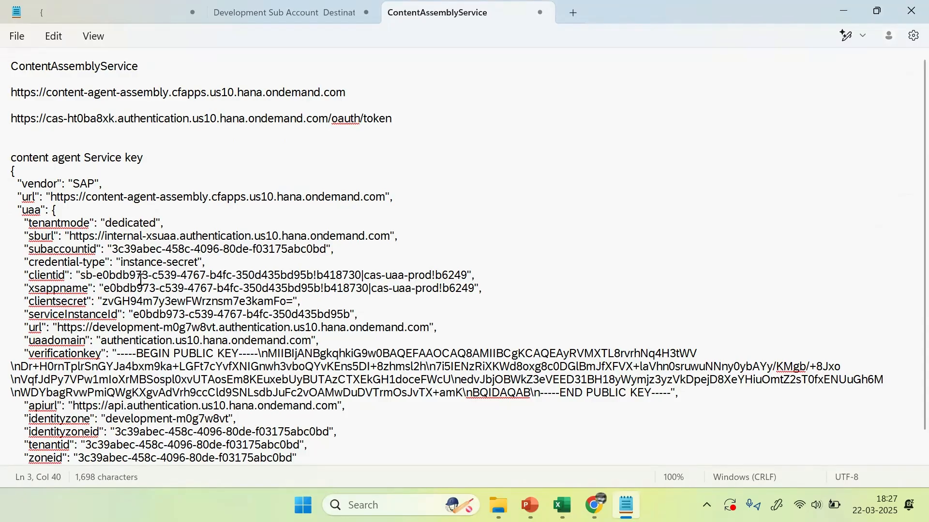
scroll(235, 285, down, 1)
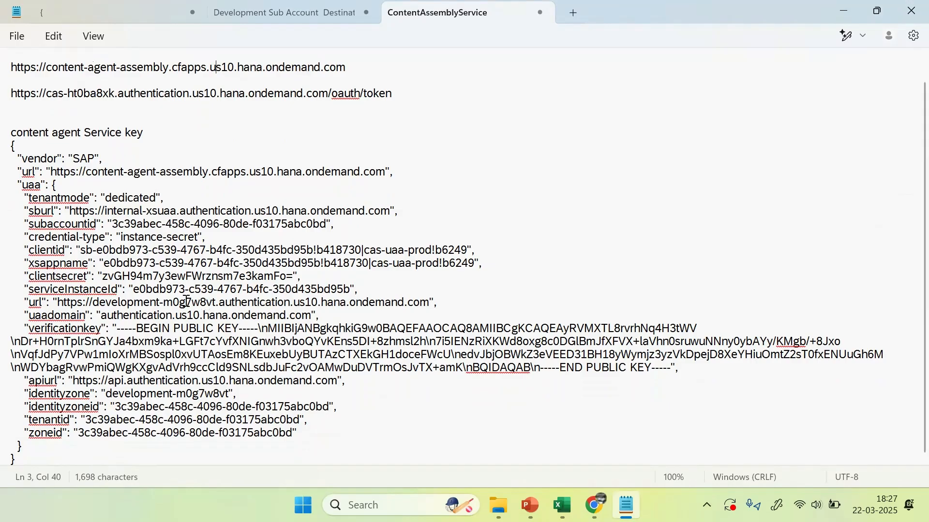
Step: Replace the cas token URL with the development authentication URL ending in /oauth/token
click(132, 303)
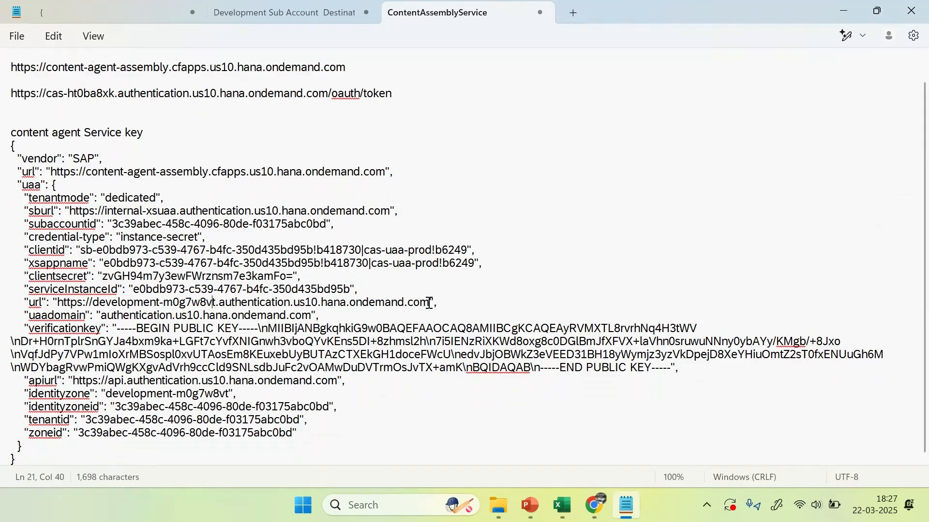
drag(429, 303, 57, 303)
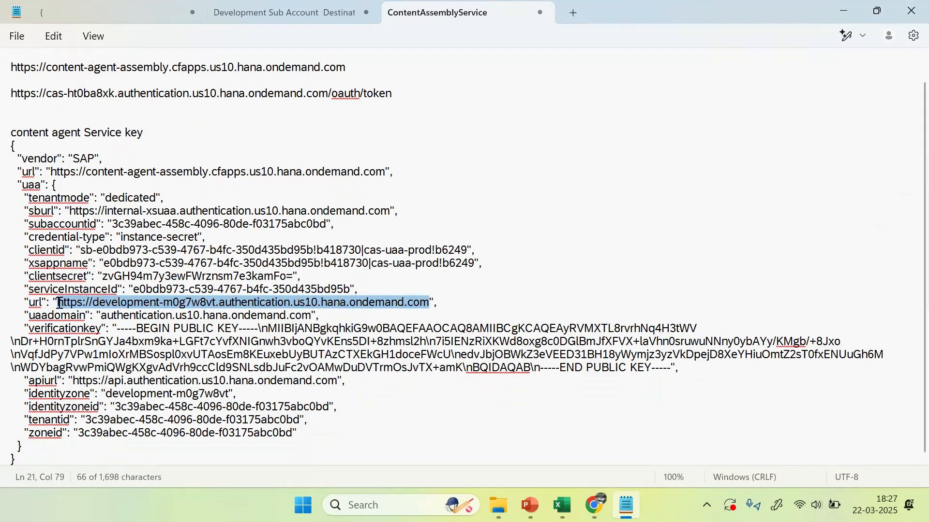
key(ctrl+c)
click(70, 107)
key(ctrl+v)
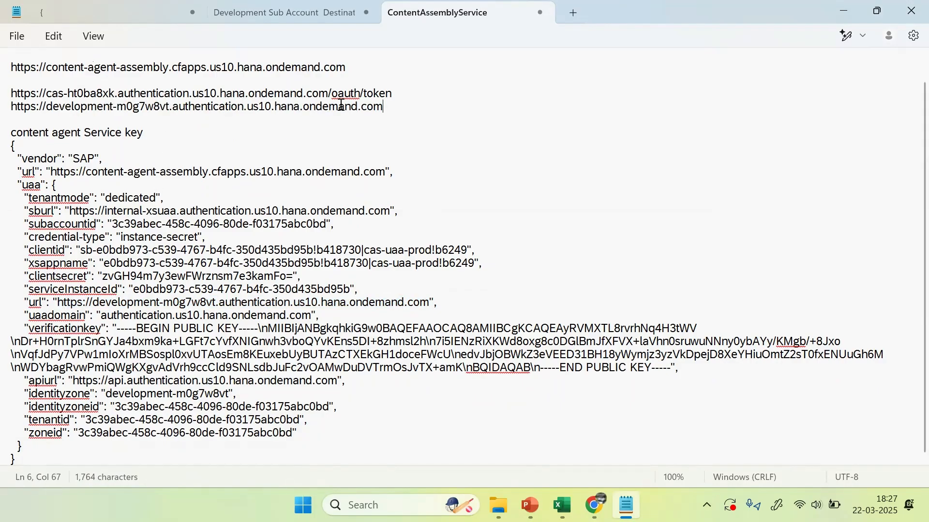
drag(329, 93, 407, 92)
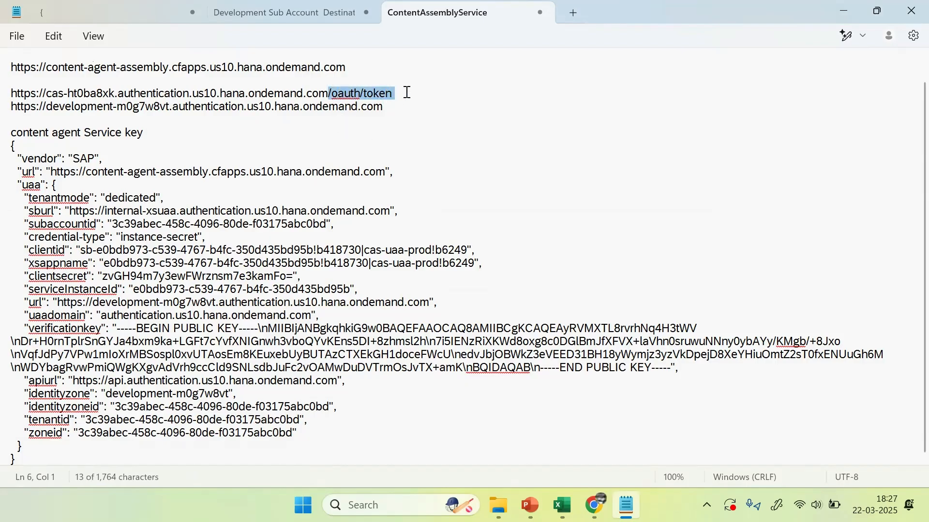
key(ctrl+c)
click(396, 106)
key(ctrl+v)
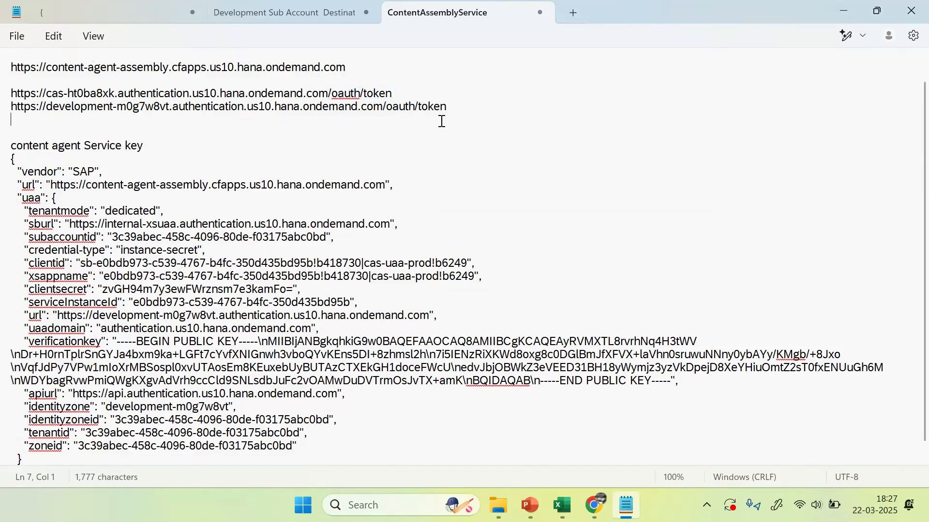
drag(396, 94, 8, 96)
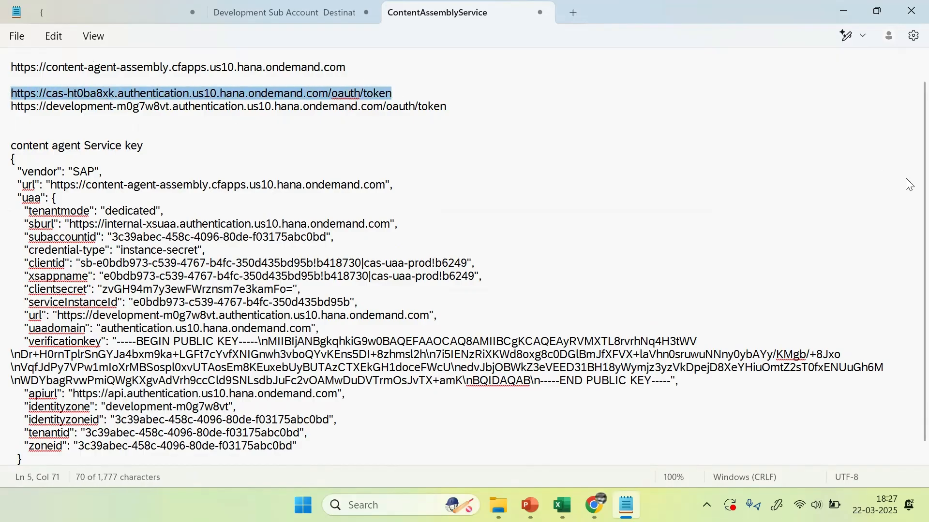
key(ctrl+x)
Step: Paste the clientid and clientsecret values on their own lines under the service URL
scroll(839, 142, up, 1)
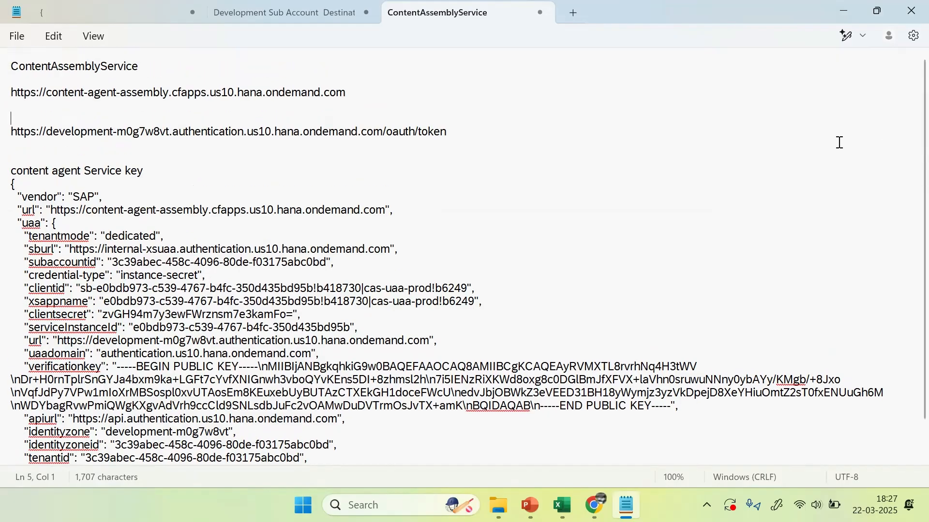
click(25, 105)
key(Delete)
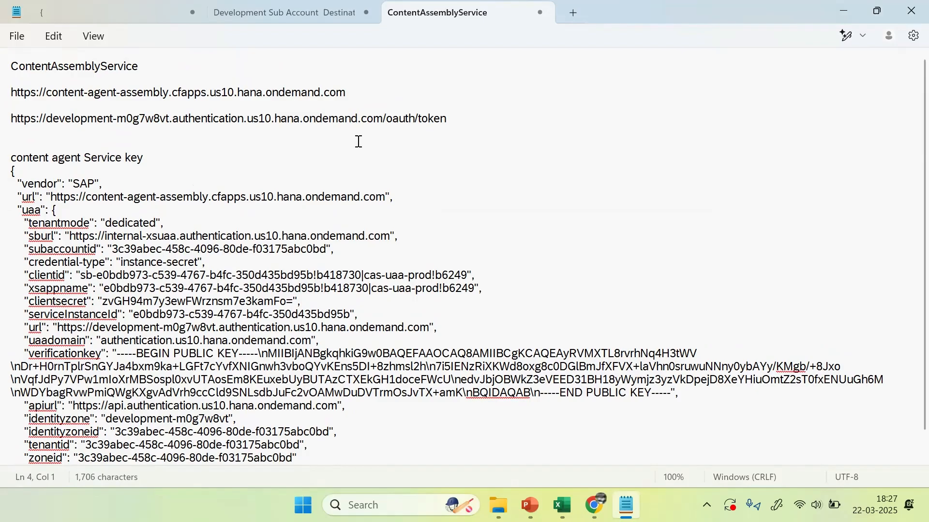
key(Return)
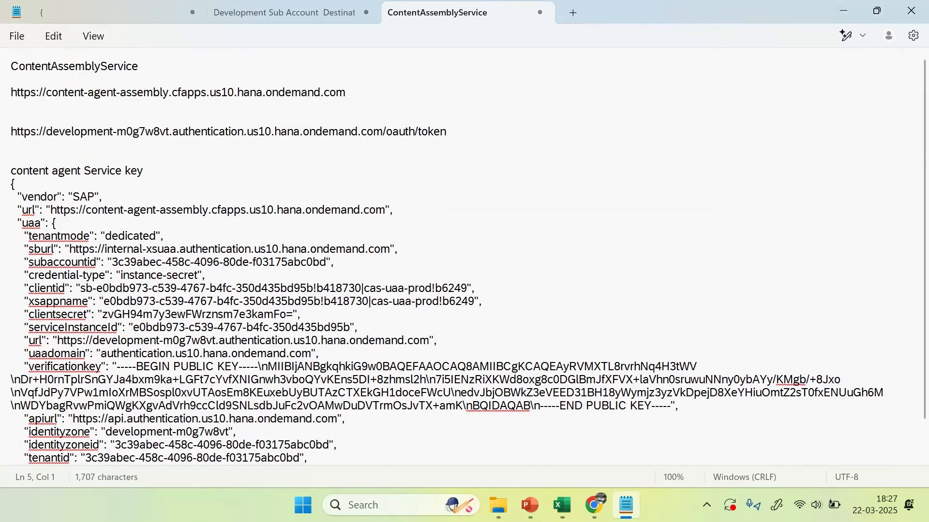
click(68, 300)
drag(80, 289, 468, 288)
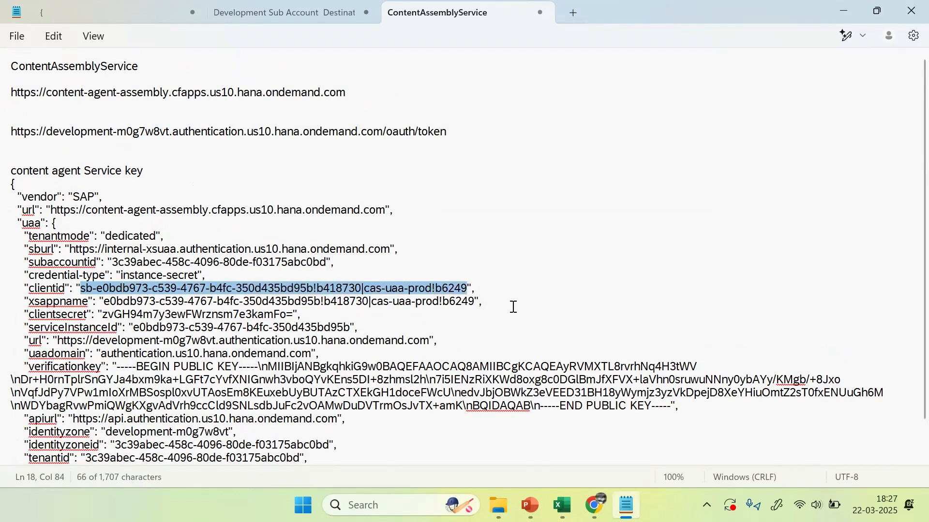
click(33, 105)
key(ctrl+v)
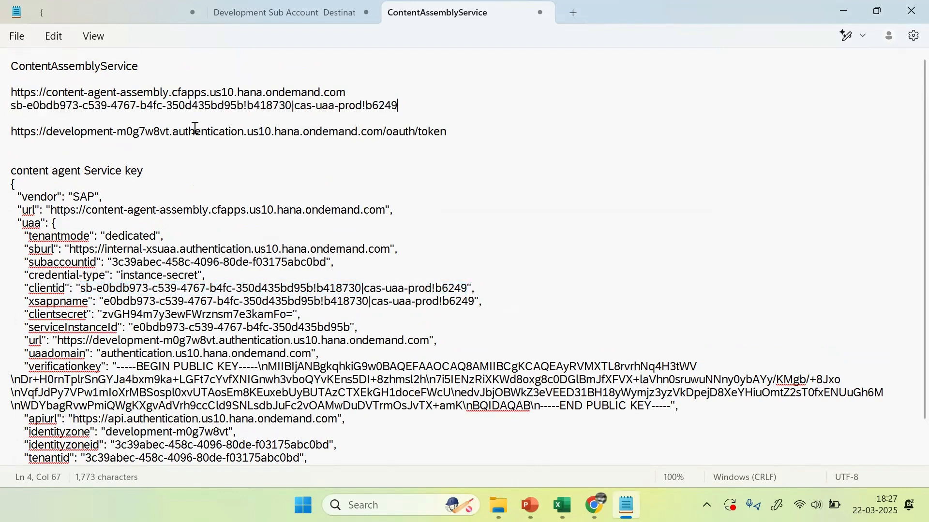
click(65, 316)
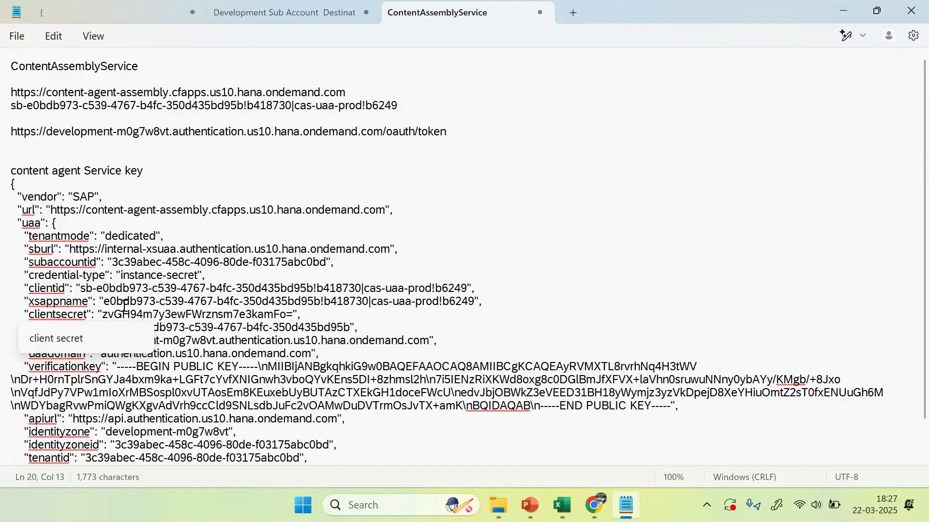
drag(103, 315, 294, 320)
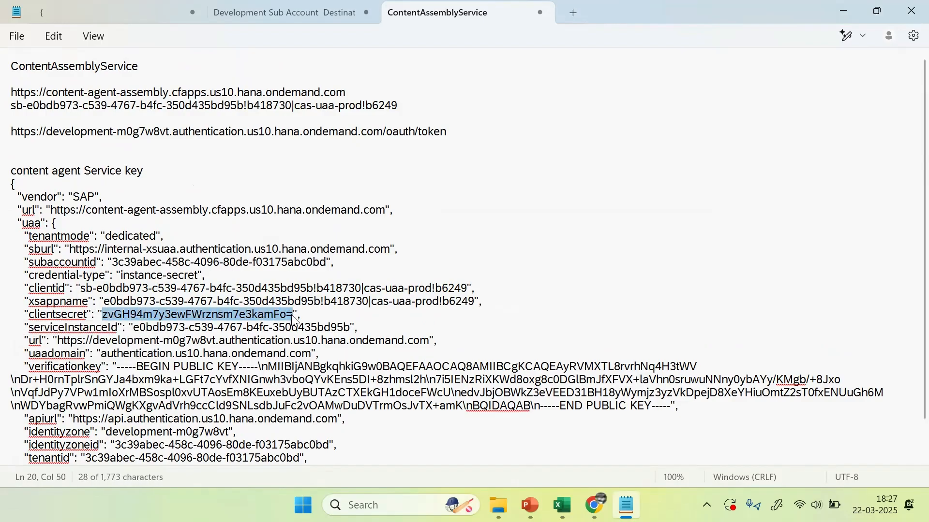
click(69, 117)
key(ctrl+v)
Step: Copy the ContentAssemblyService title from the notes
click(177, 141)
drag(139, 64, 8, 65)
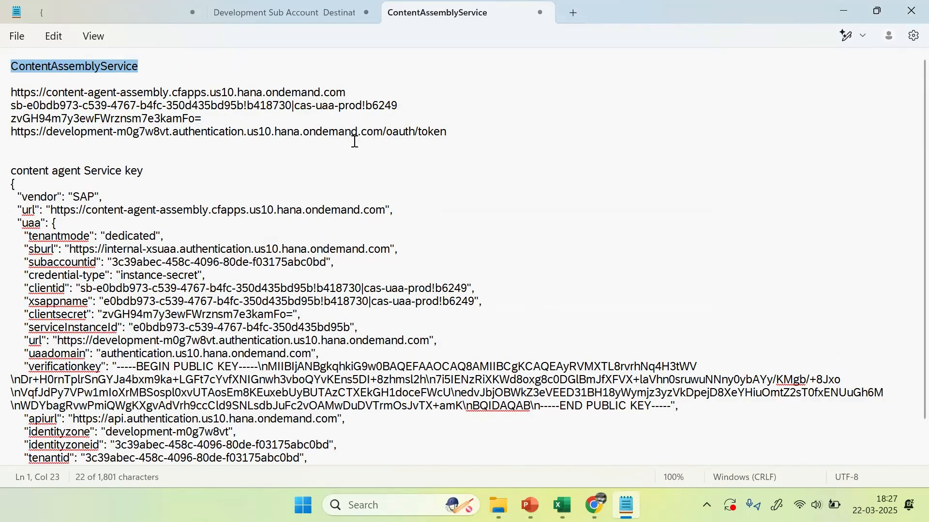
key(alt+Tab)
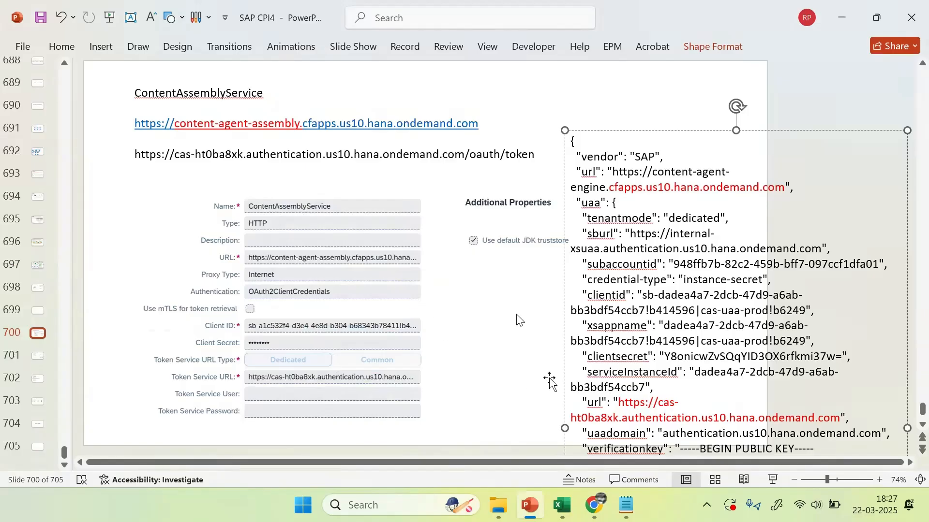
key(alt+Tab)
Step: Enter ContentAssemblyService as the new destination's name and description
mouse_move(594, 505)
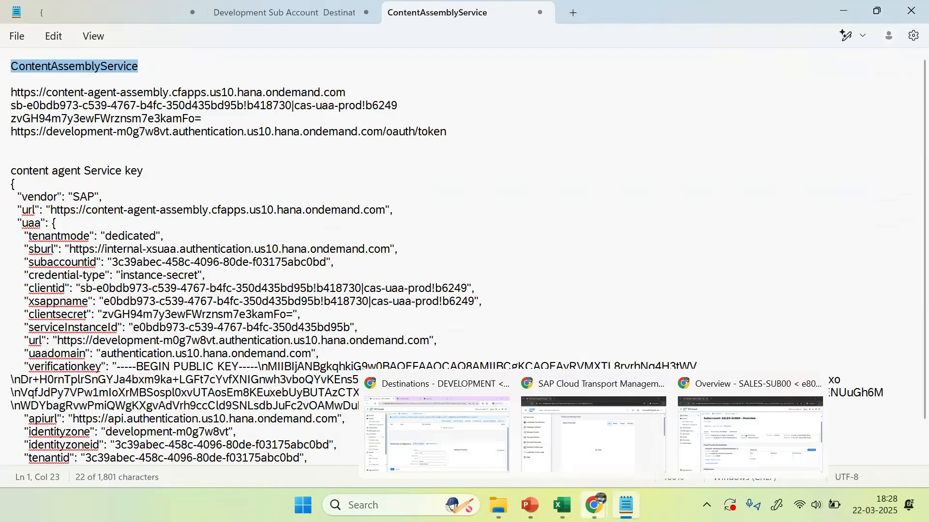
click(463, 478)
key(ctrl+v)
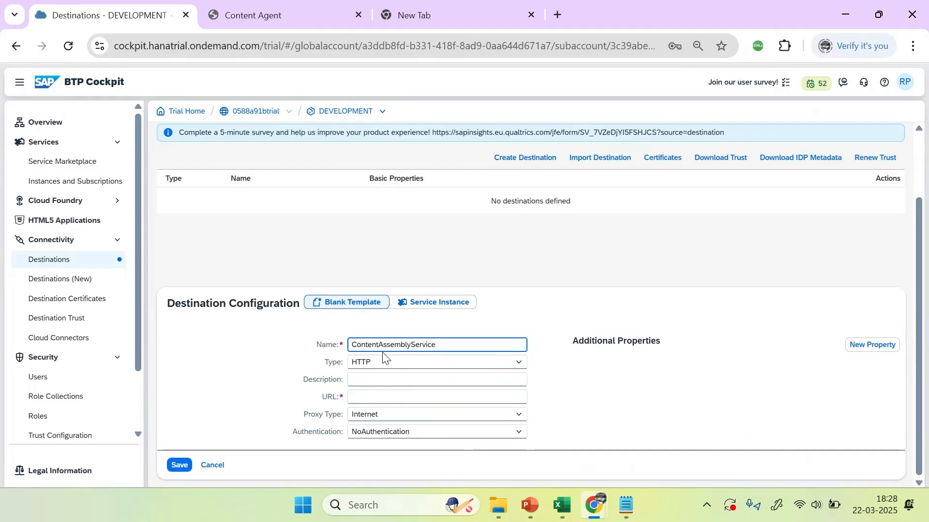
click(397, 380)
key(ctrl+v)
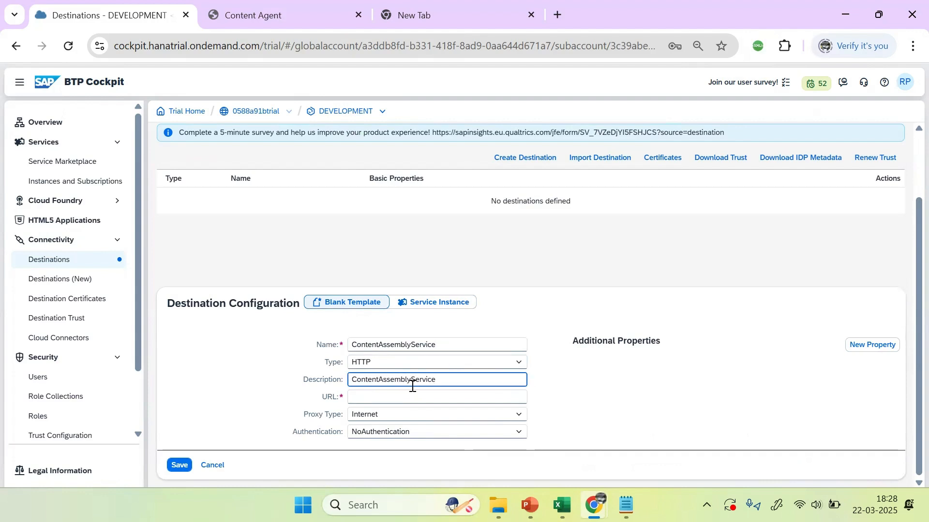
Step: Paste the content-agent service URL from the notes into the destination's URL field
click(371, 394)
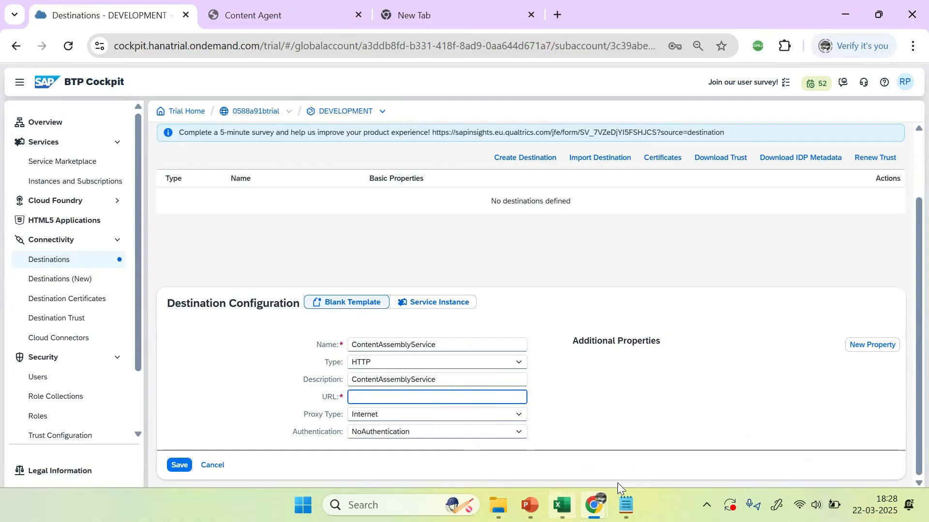
click(626, 505)
drag(344, 93, 10, 93)
key(ctrl+c)
key(alt+Tab)
key(ctrl+v)
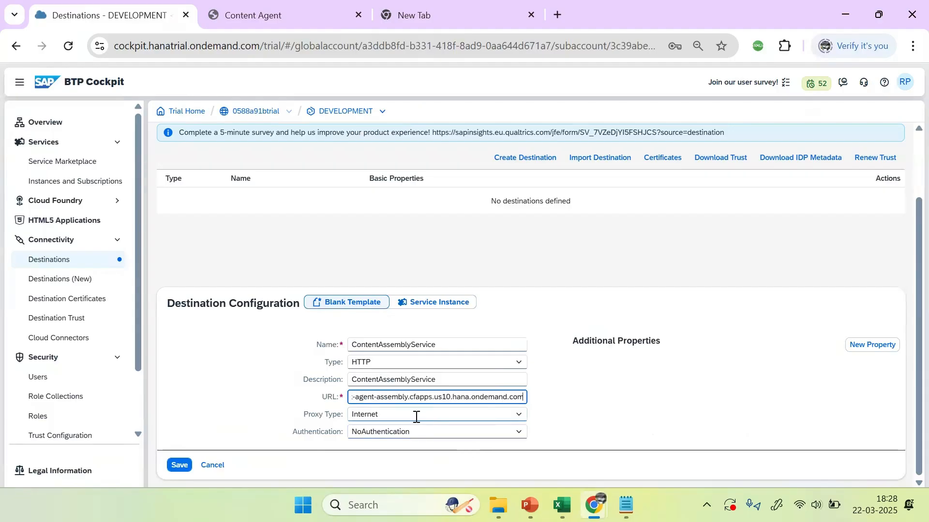
Step: Set Proxy Type to Internet and Authentication to OAuth2ClientCredentials
click(387, 416)
click(520, 415)
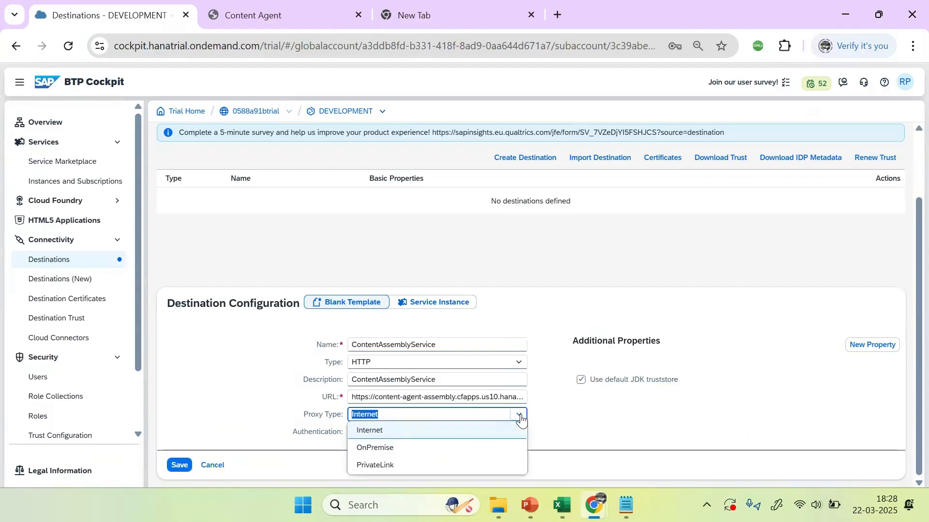
click(374, 430)
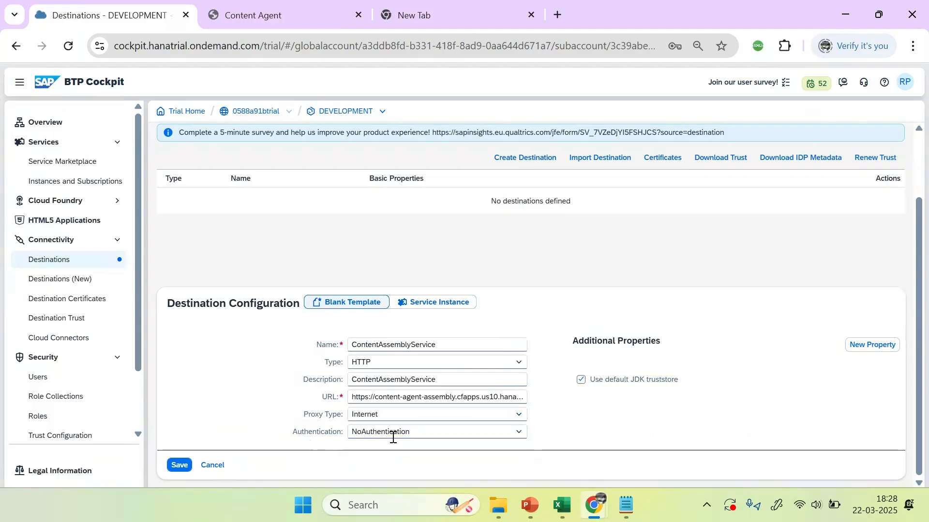
click(411, 433)
click(524, 437)
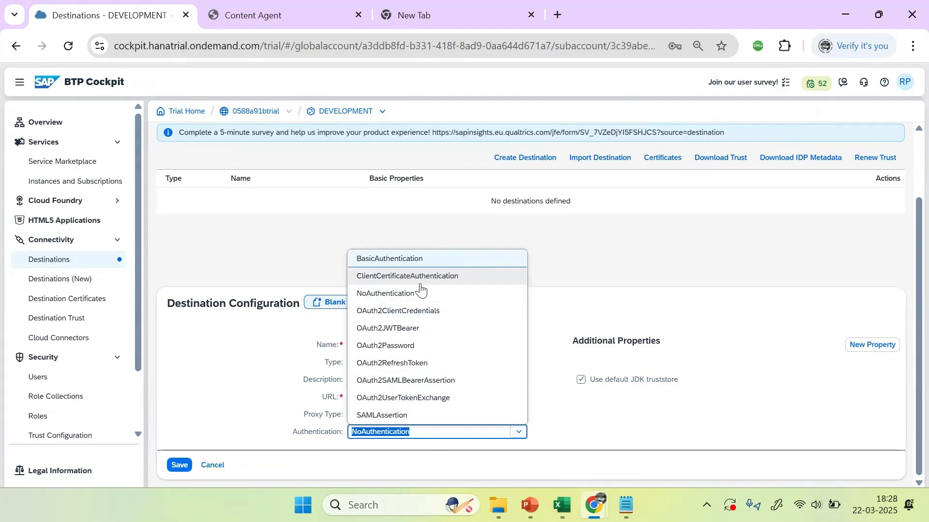
click(424, 313)
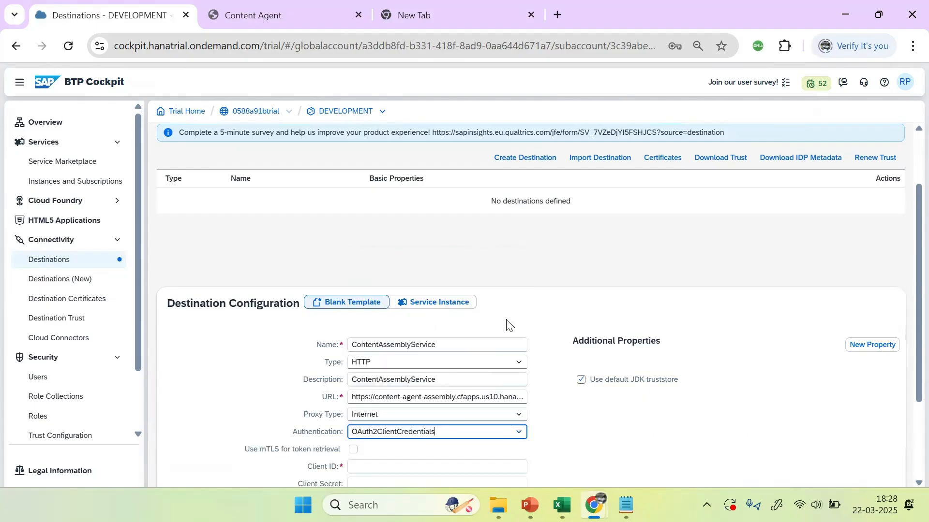
scroll(907, 408, down, 3)
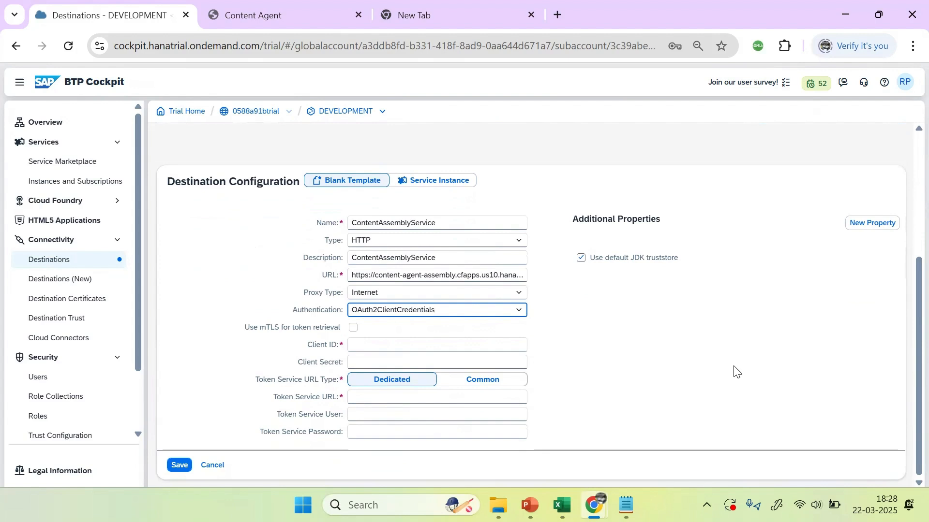
click(363, 345)
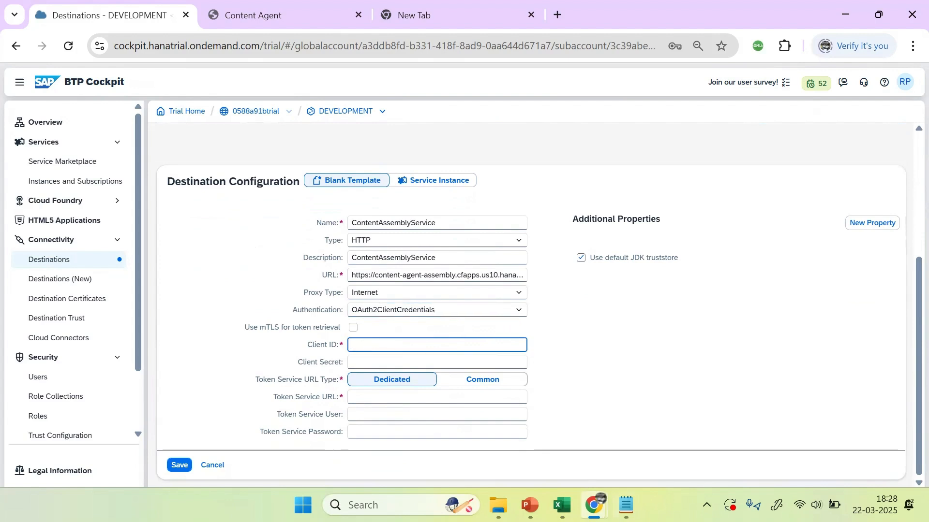
Step: Copy the client ID from the notes into the destination's Client ID field
click(626, 505)
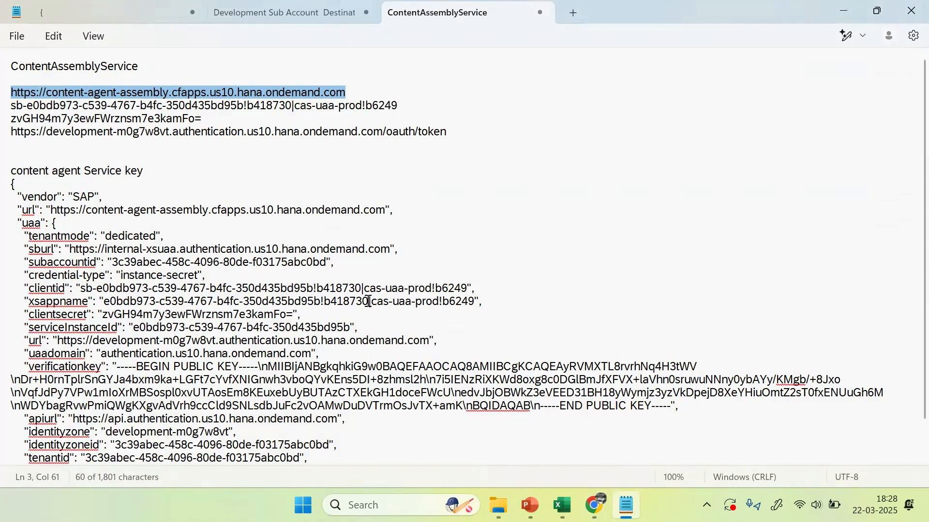
click(60, 150)
drag(402, 108, 8, 109)
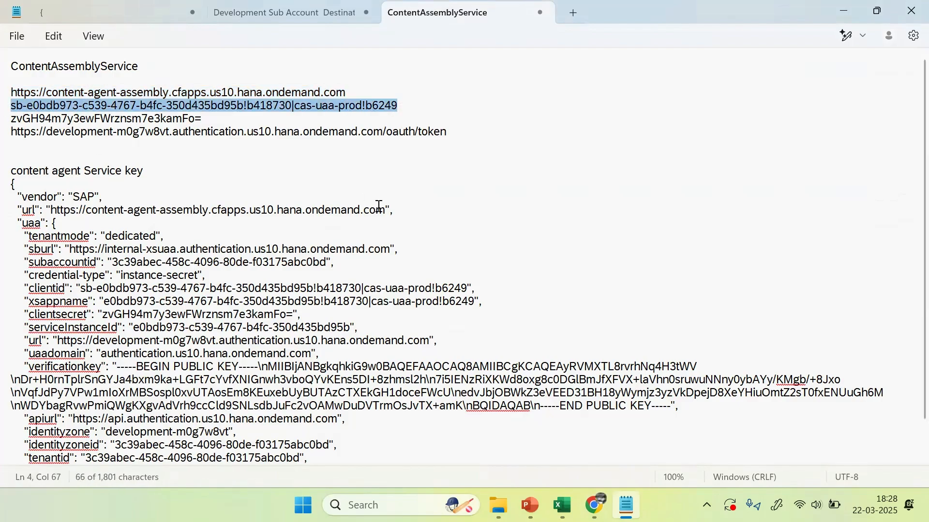
key(ctrl+c)
key(alt+Tab)
click(370, 345)
key(ctrl+v)
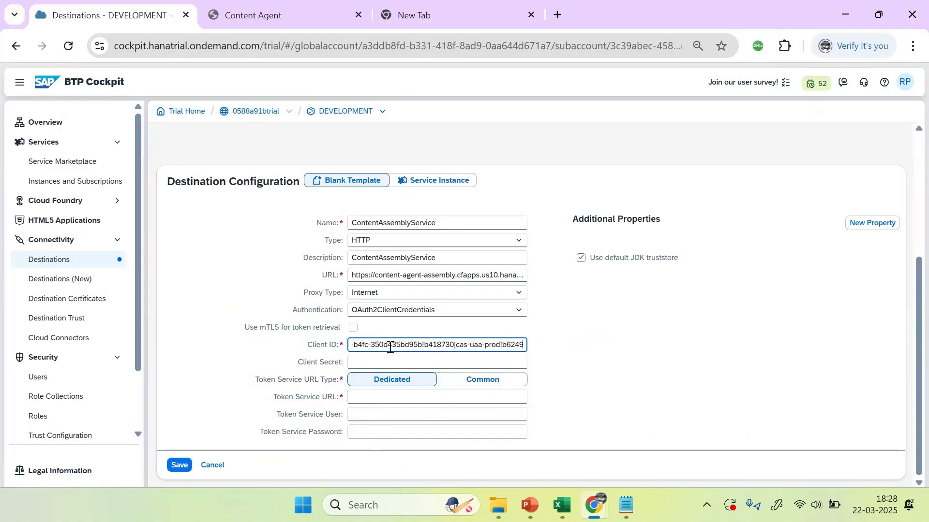
Step: Copy the client secret from the notes into the Client Secret field
click(373, 358)
key(alt+Tab)
drag(206, 119, 7, 122)
key(ctrl+c)
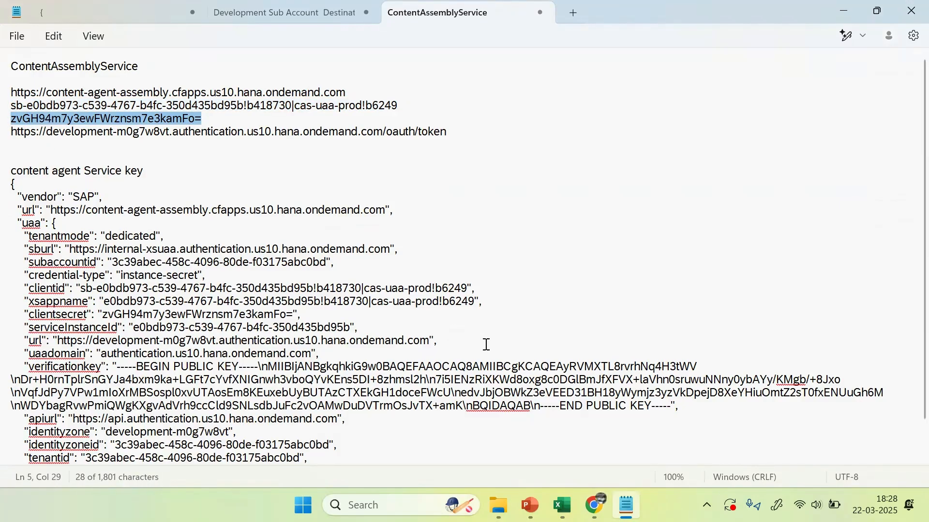
key(alt+Tab)
key(ctrl+v)
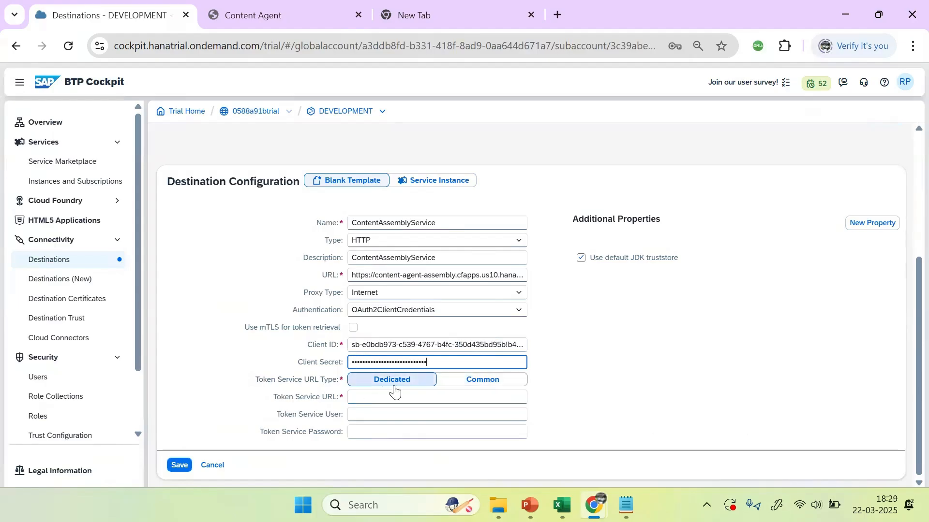
Step: Paste the development /oauth/token URL into Token Service URL and check it against the reference slide
click(369, 398)
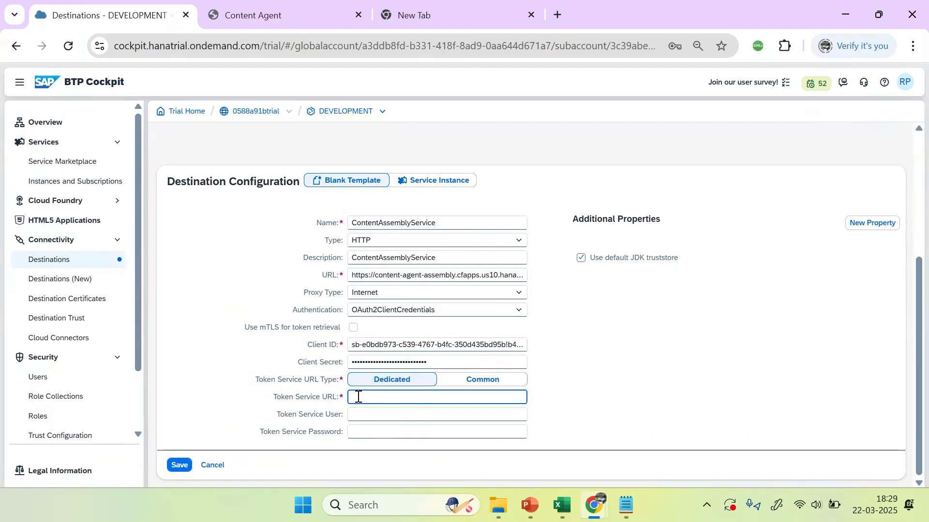
key(alt+Tab)
drag(461, 131, 9, 132)
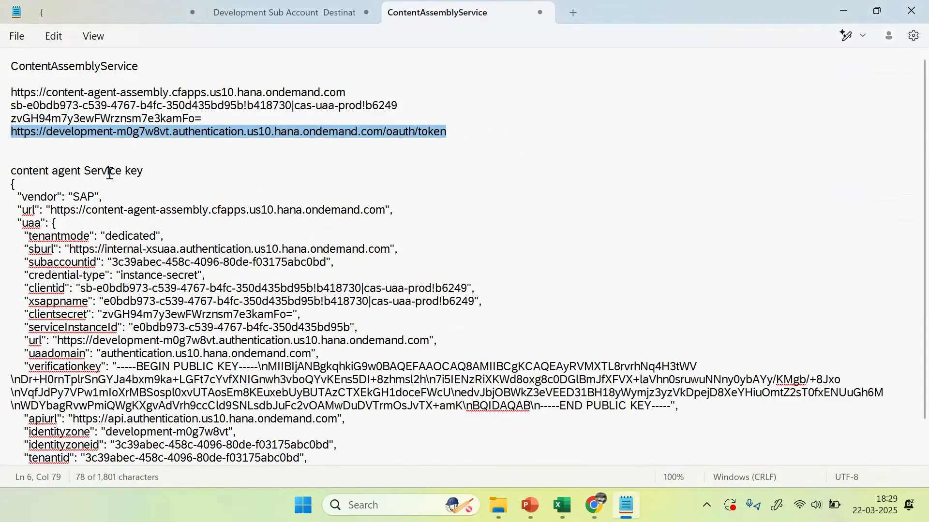
key(alt+Tab)
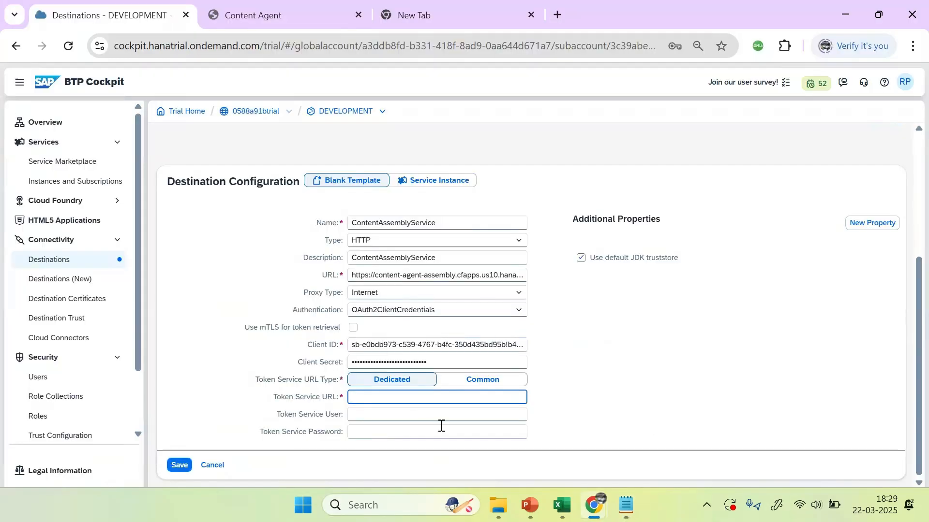
key(ctrl+v)
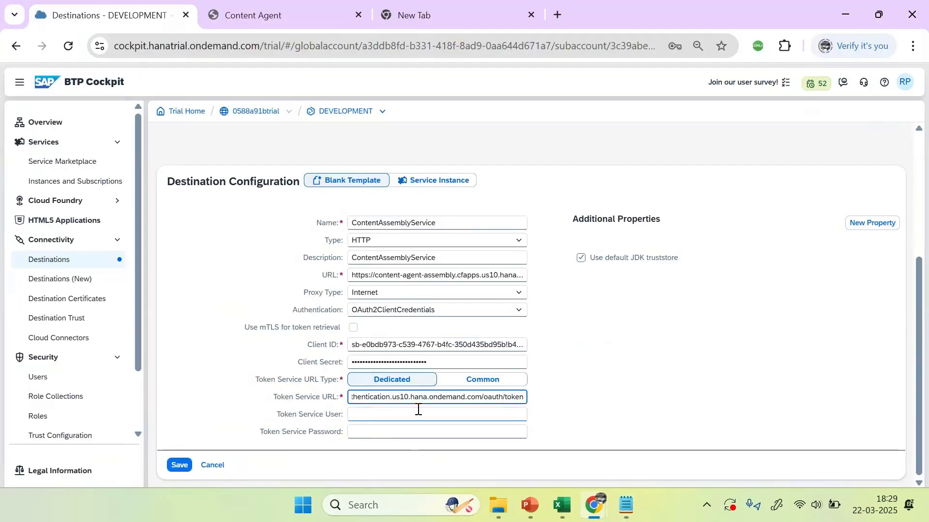
click(527, 364)
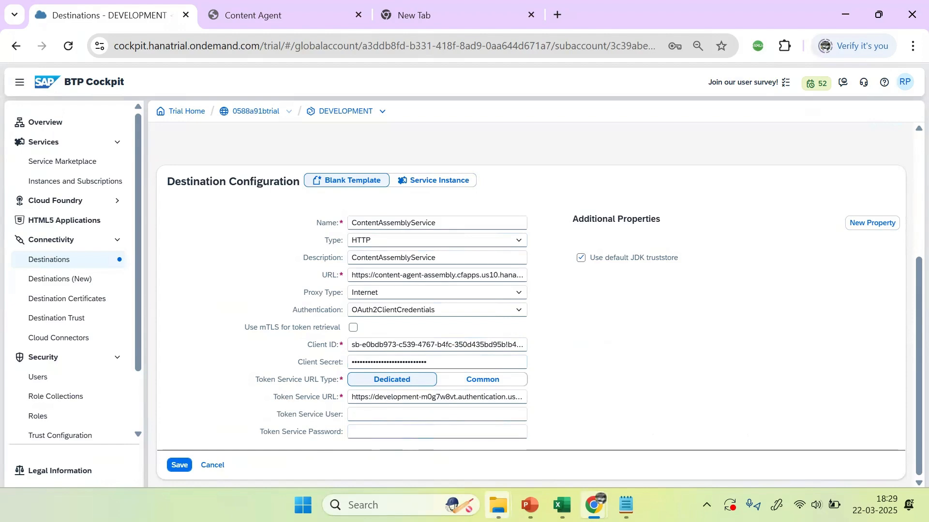
click(530, 505)
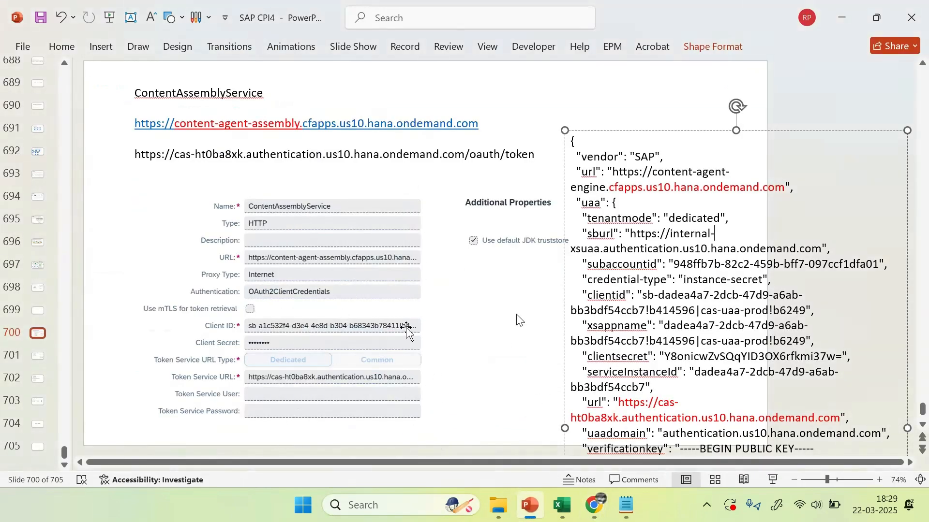
key(alt+Tab)
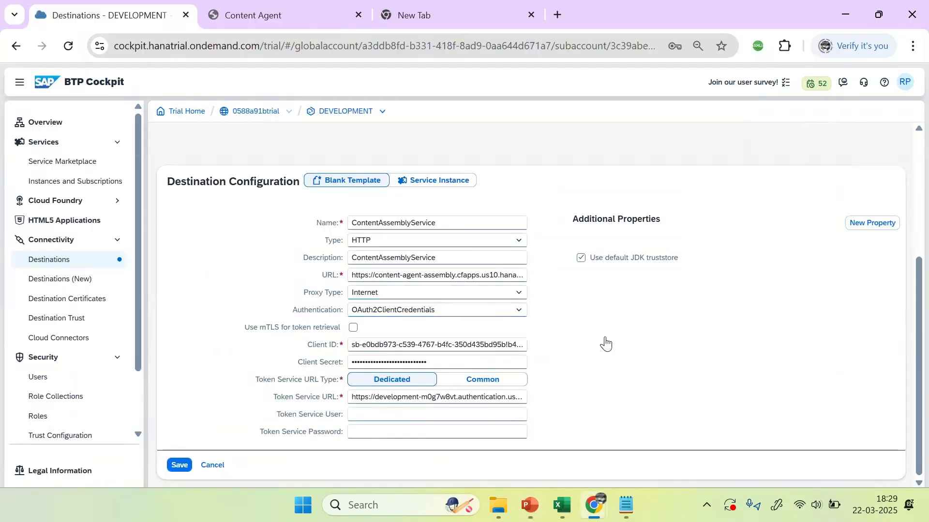
Step: Save the ContentAssemblyService destination and run Check Connection, which returns 401: Unauthorized
click(179, 466)
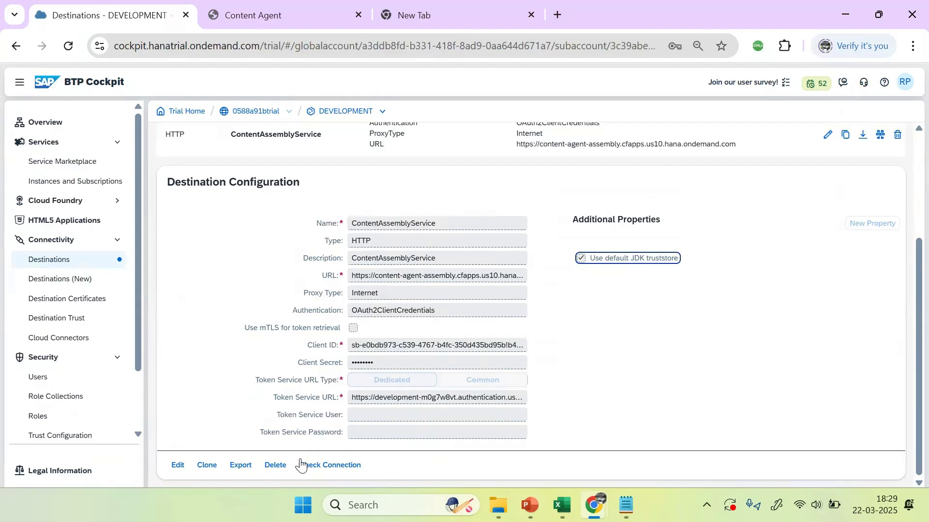
click(320, 466)
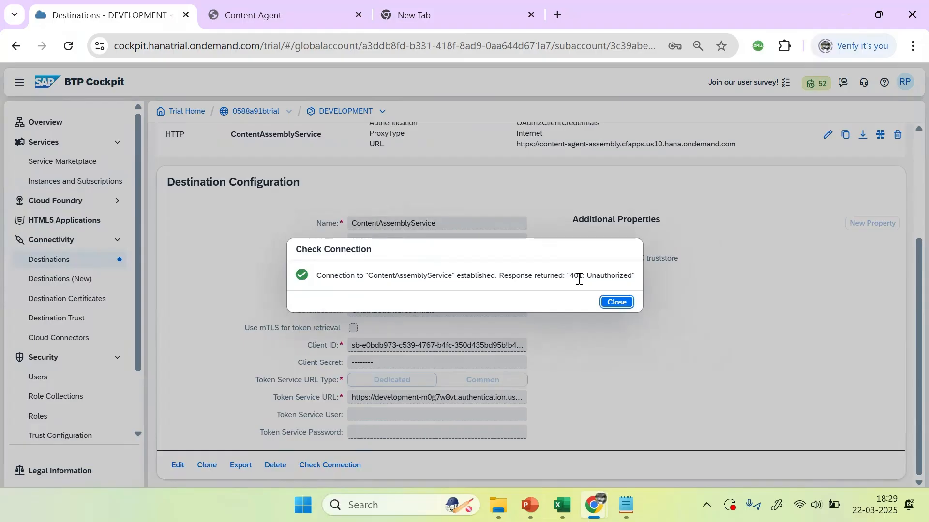
click(617, 303)
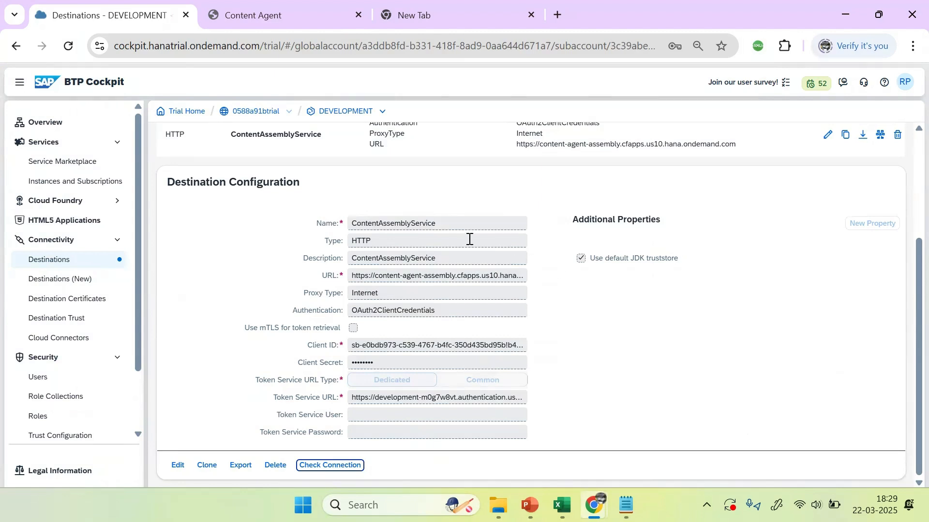
mouse_move(445, 227)
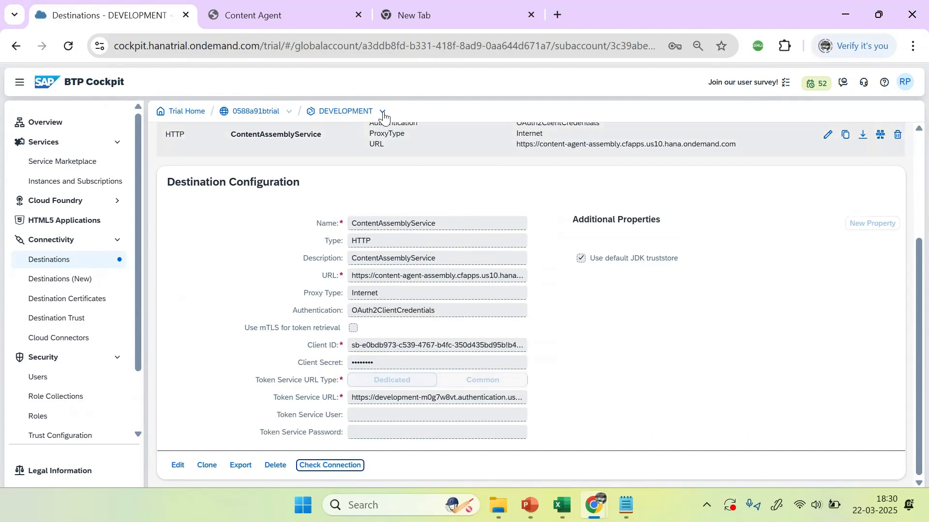
mouse_move(584, 502)
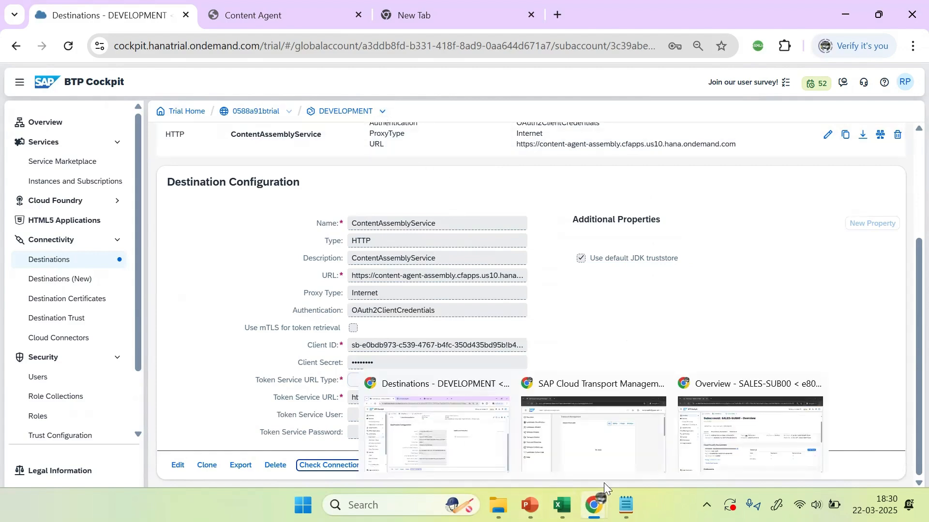
Step: Reload Cloud Transport Management, open the Landscape Wizard at 80% zoom, and pick Two-Node Landscape
click(597, 432)
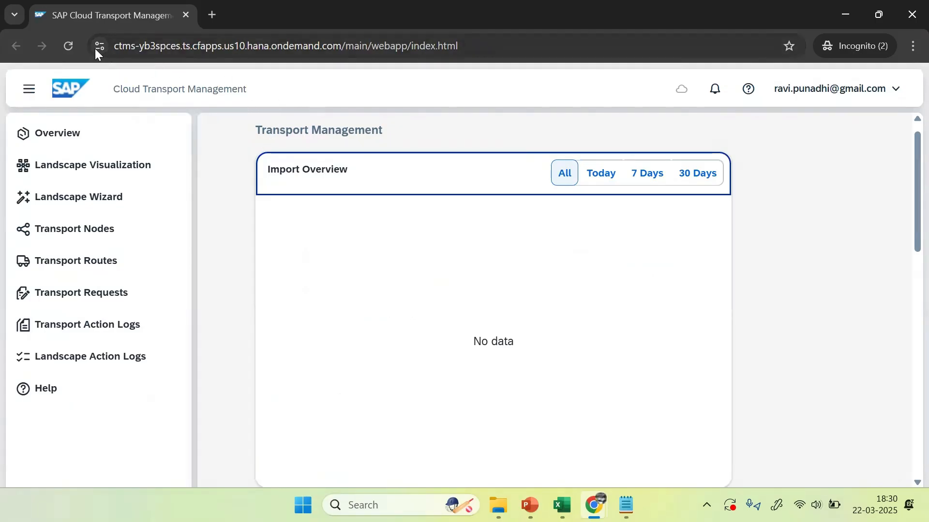
click(71, 45)
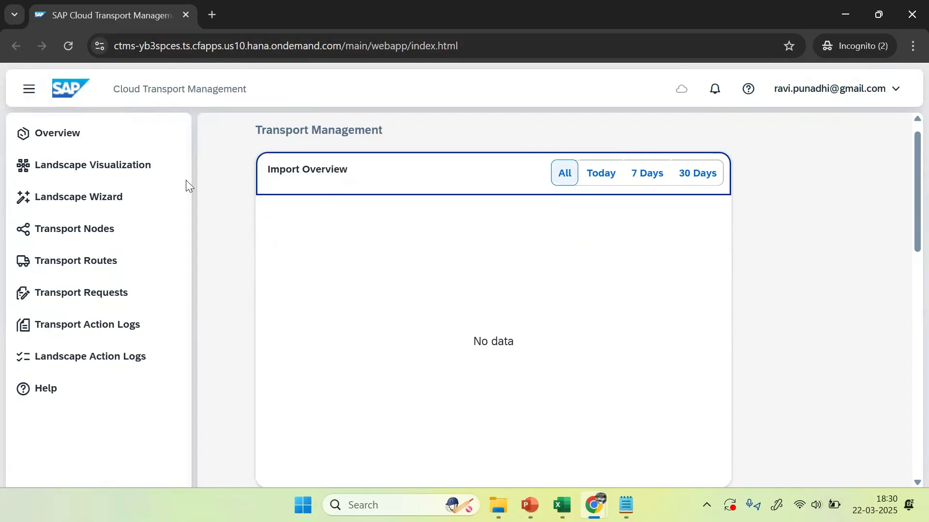
click(77, 198)
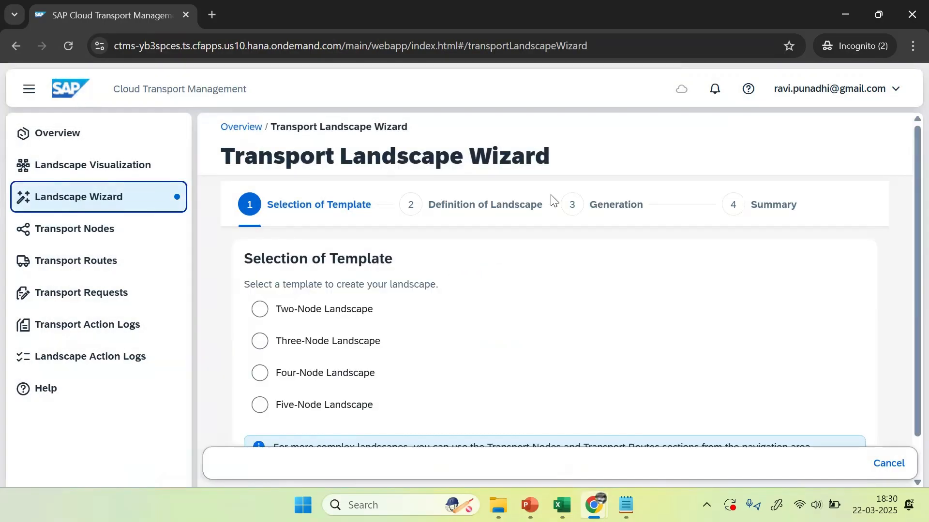
click(911, 46)
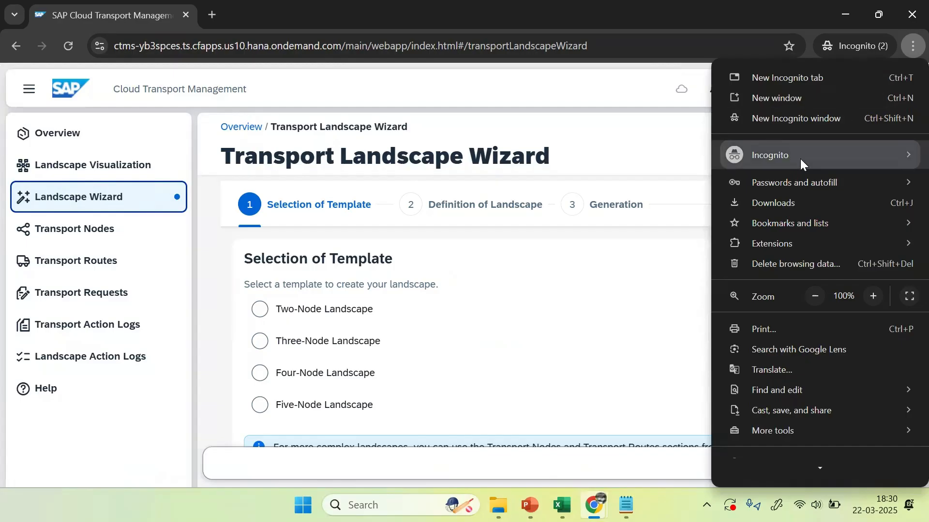
click(815, 297)
click(814, 297)
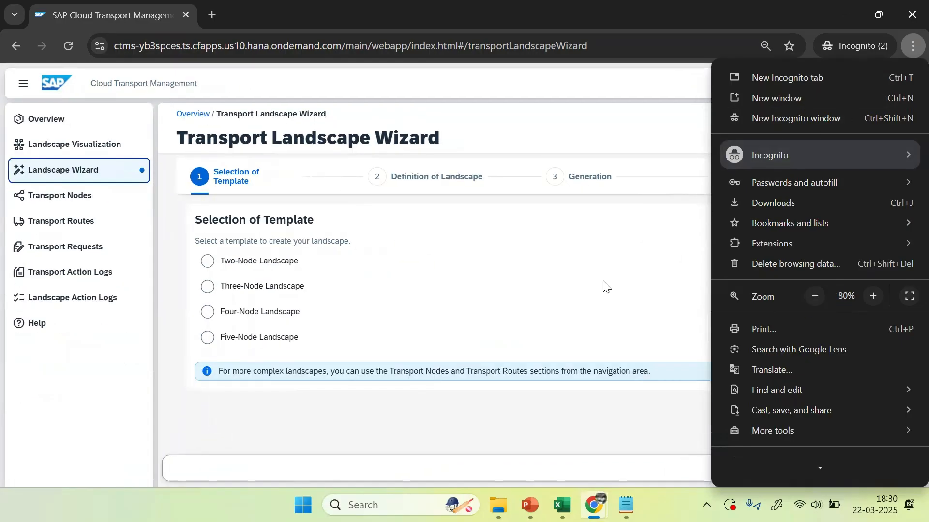
click(317, 430)
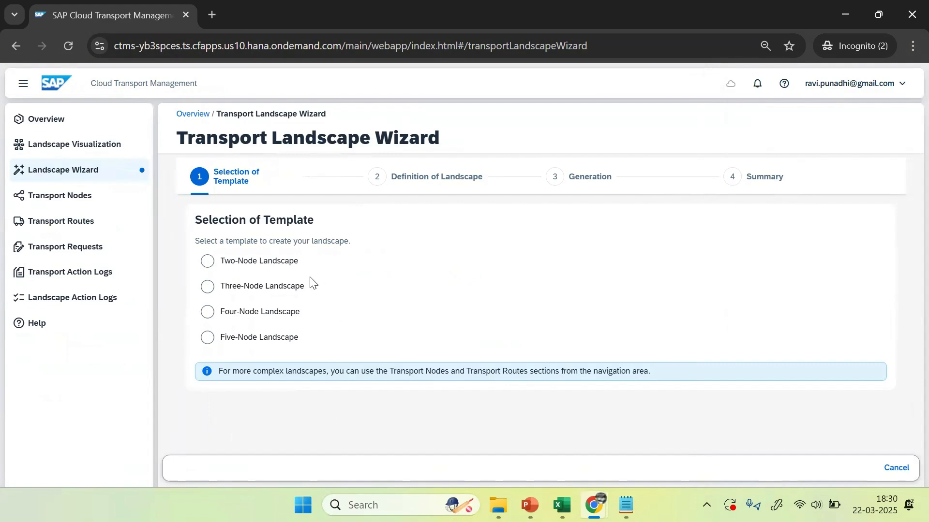
click(218, 270)
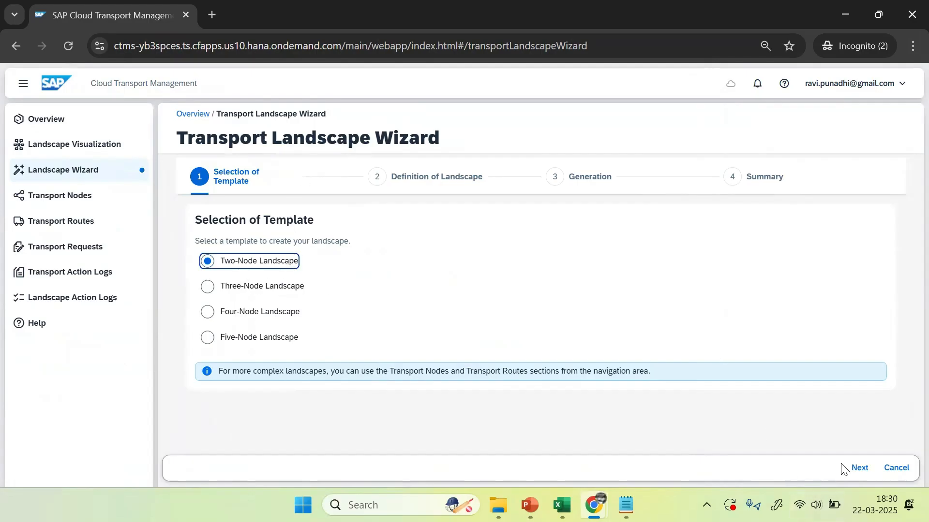
click(858, 468)
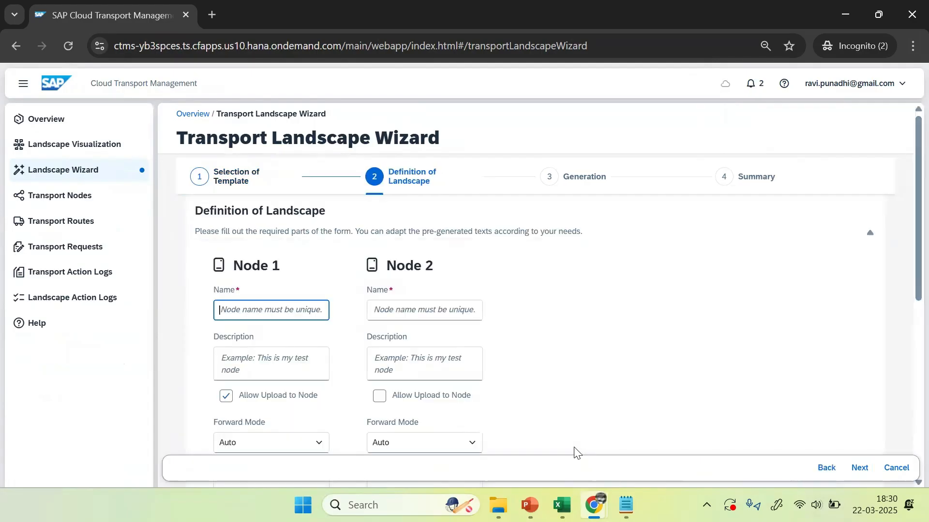
Step: Name the nodes DEV_NODE and PROD_NODE and copy each name into its description
scroll(906, 218, down, 2)
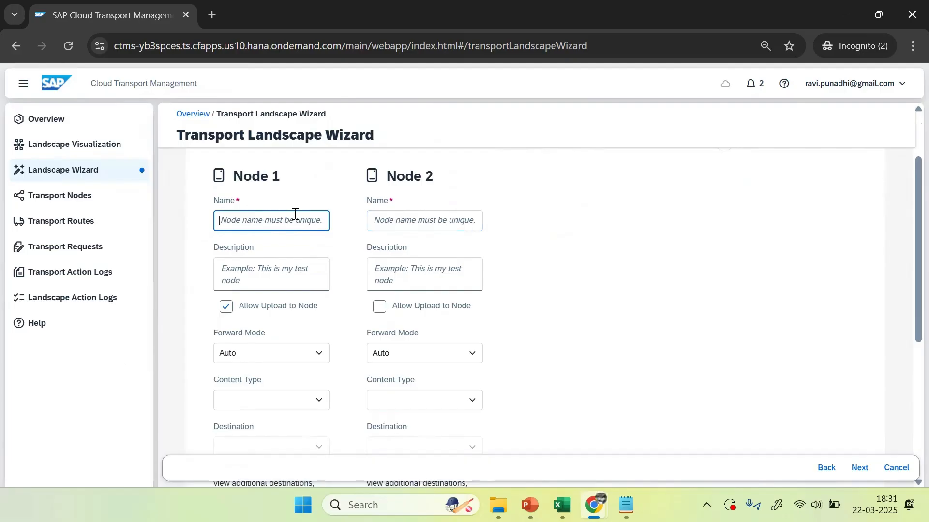
key(Caps_Lock)
text(DEV)
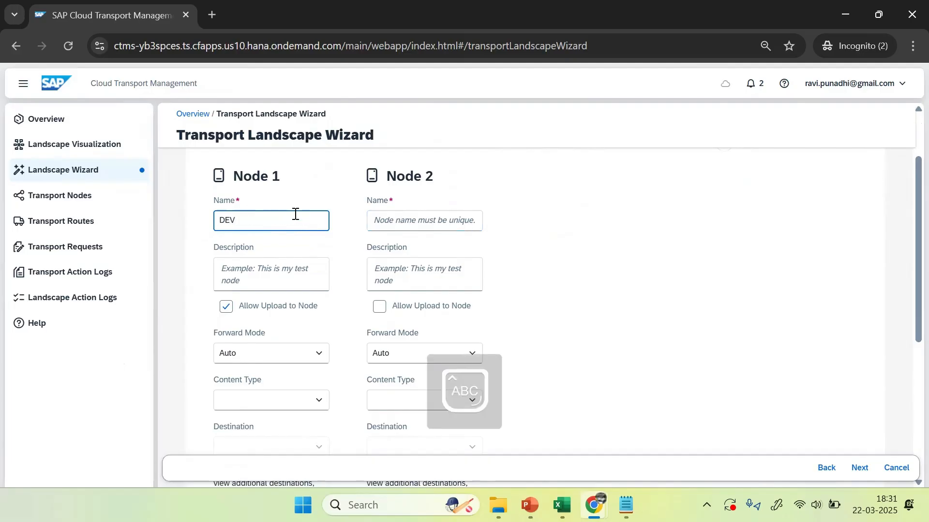
text(_NODE)
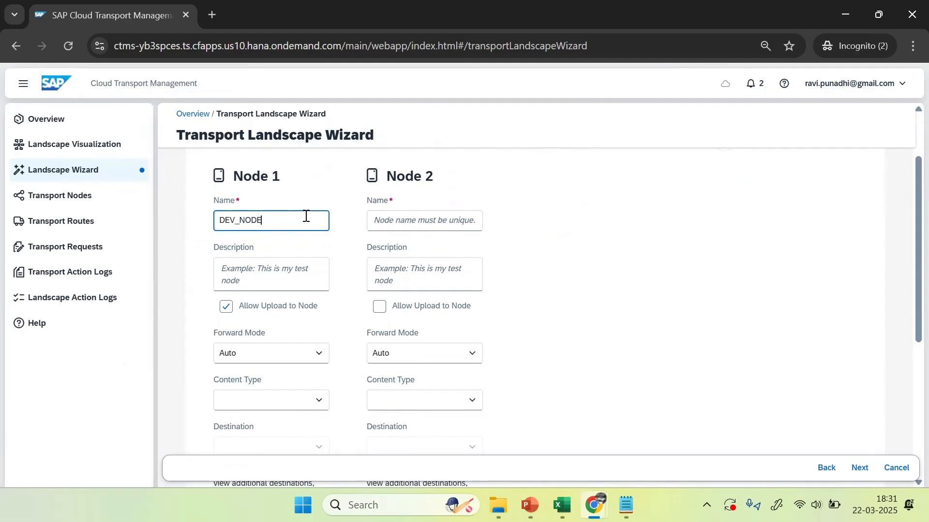
click(429, 221)
text(PROD)
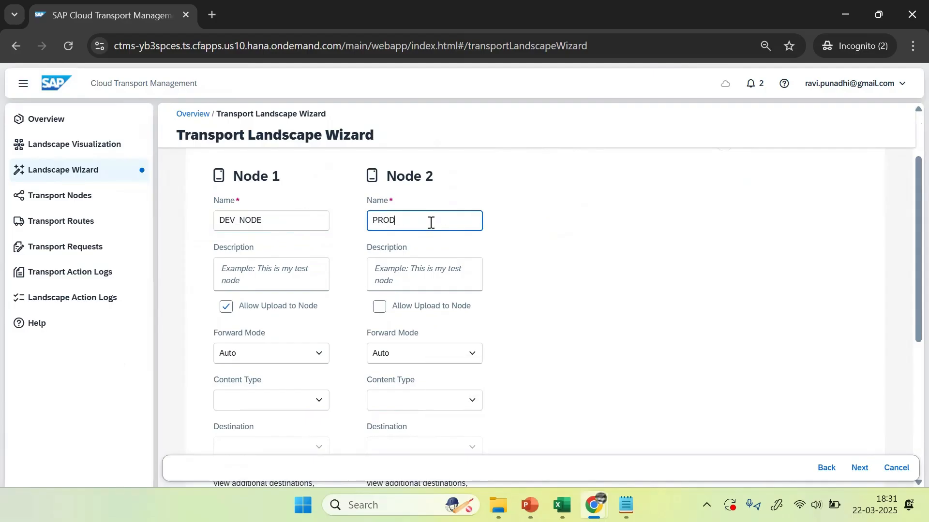
text(_NODE)
click(246, 265)
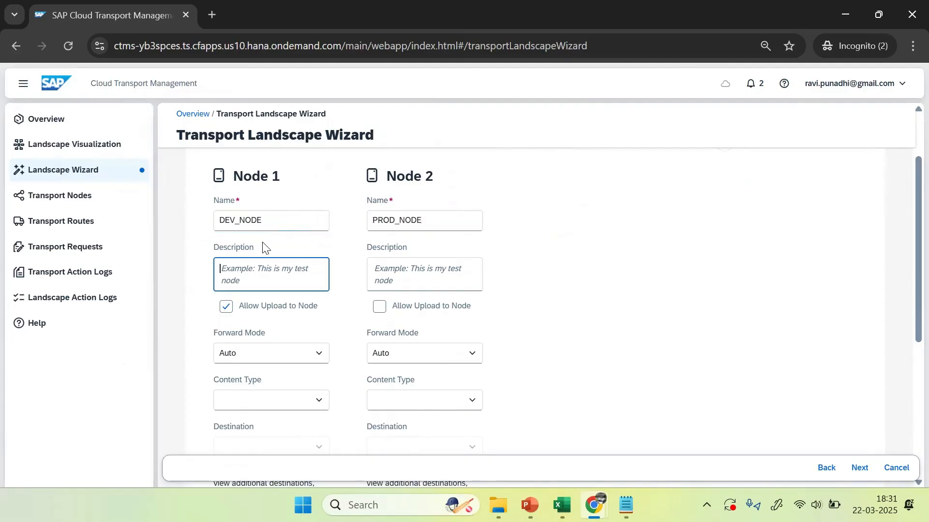
drag(269, 223, 205, 234)
key(ctrl+c)
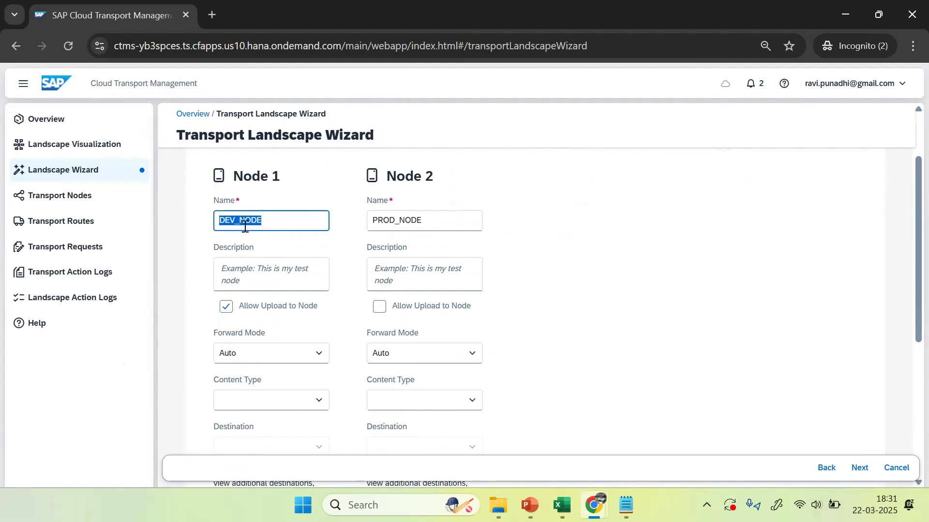
click(250, 276)
key(ctrl+v)
drag(438, 224, 297, 228)
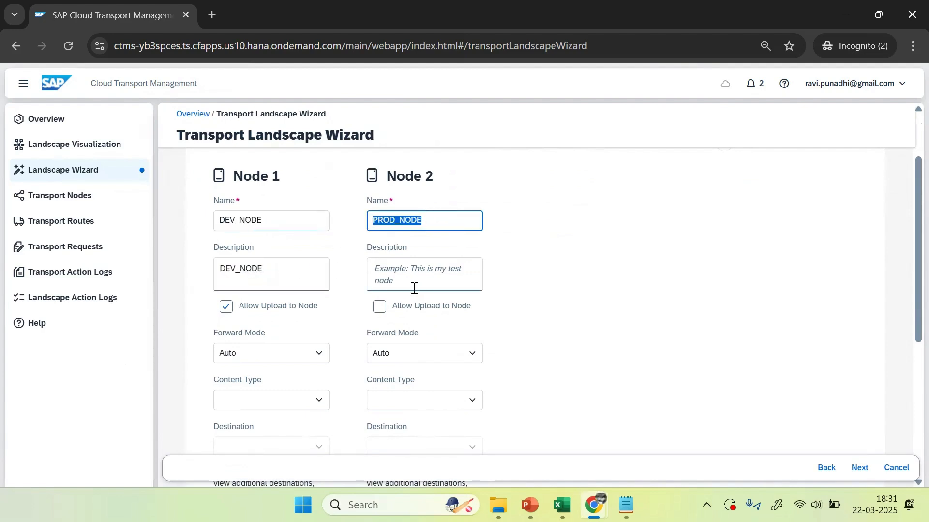
key(ctrl+c)
click(397, 274)
key(ctrl+v)
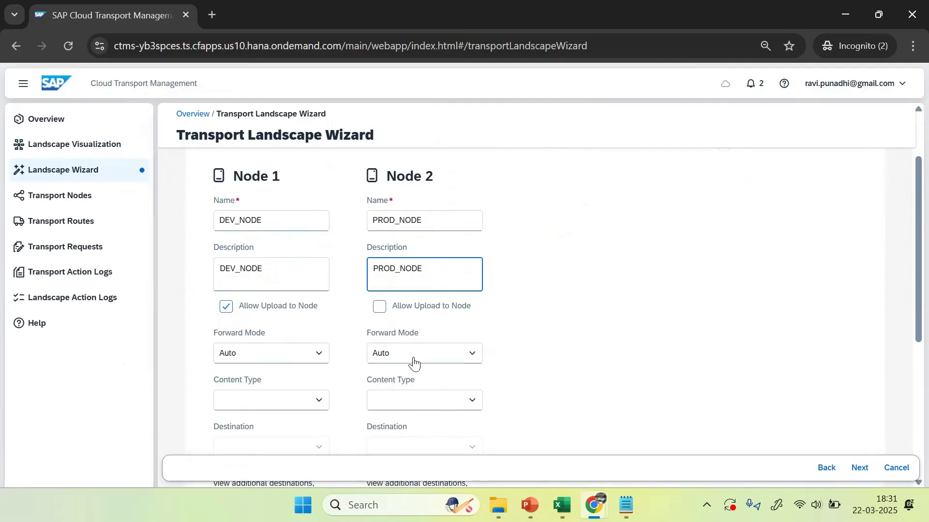
Step: Set both nodes to Multi-Target Application, with Development_Destination and Production_Destination respectively
click(318, 403)
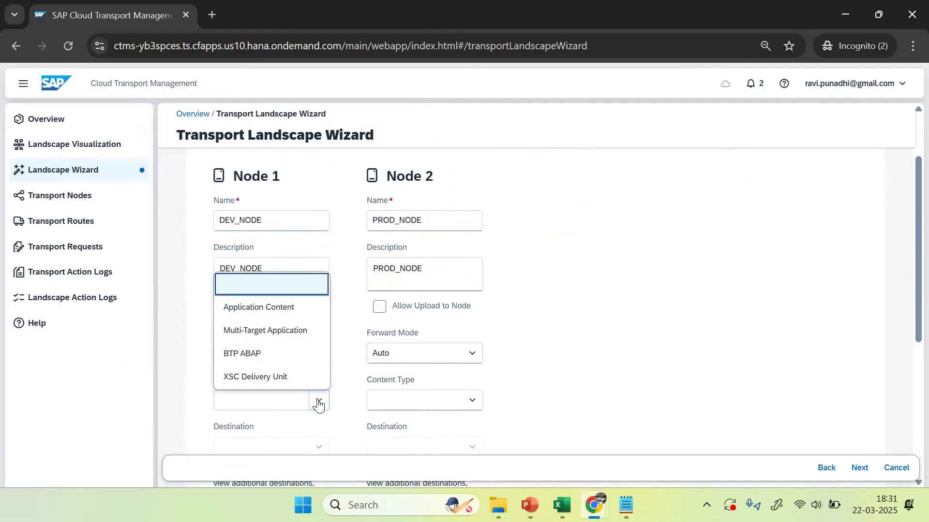
click(280, 333)
click(471, 401)
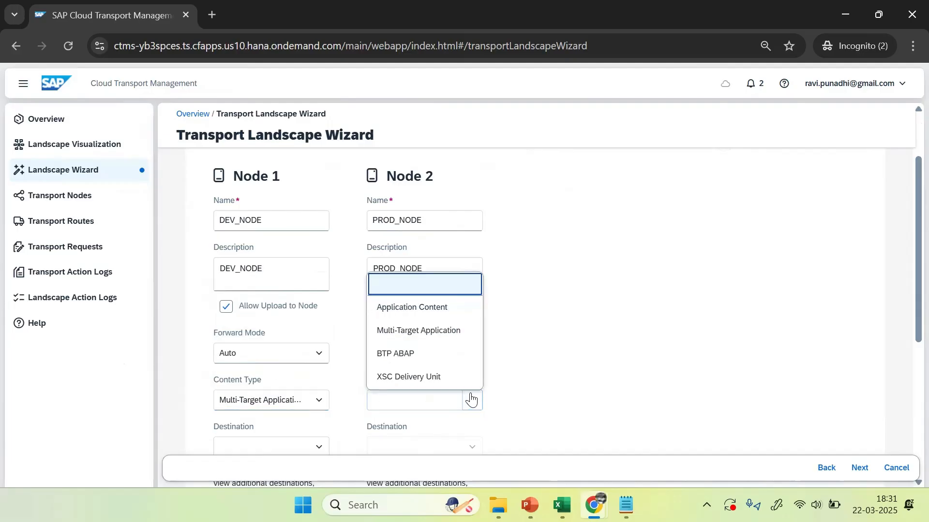
click(438, 332)
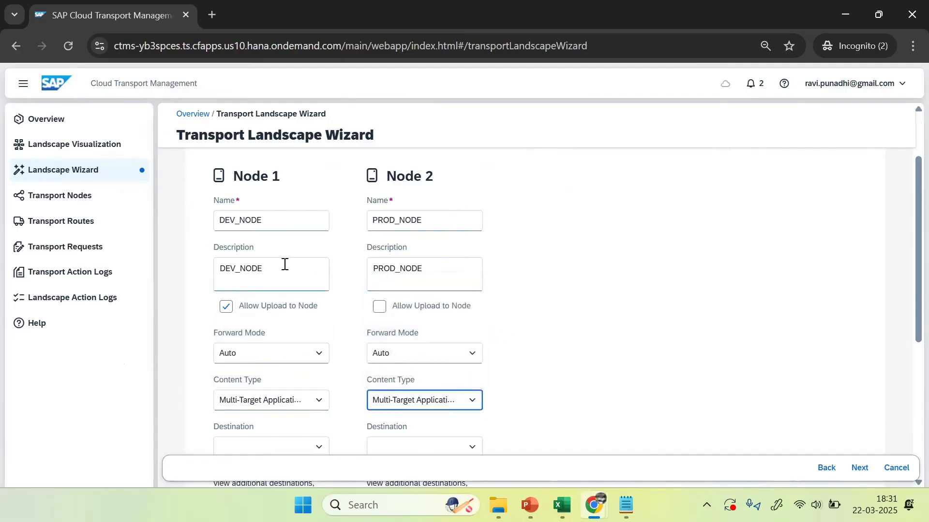
drag(907, 256, 908, 333)
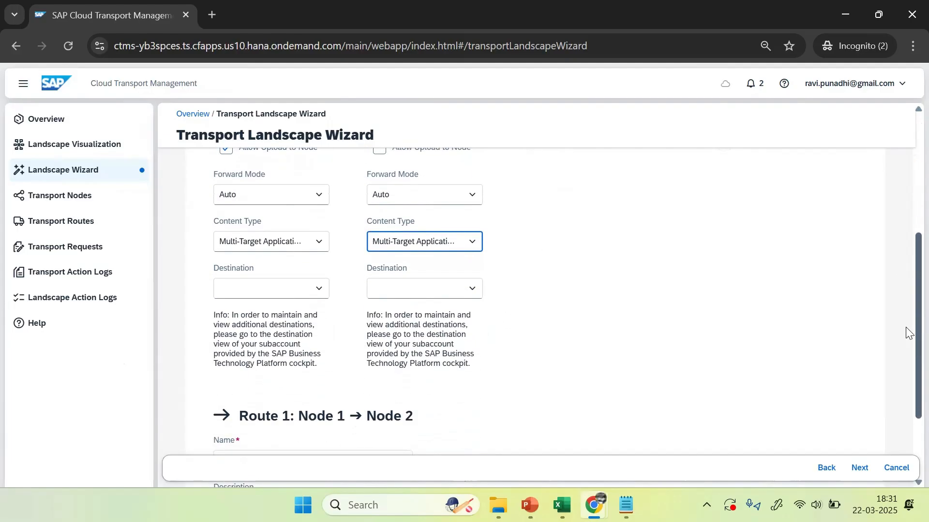
click(319, 290)
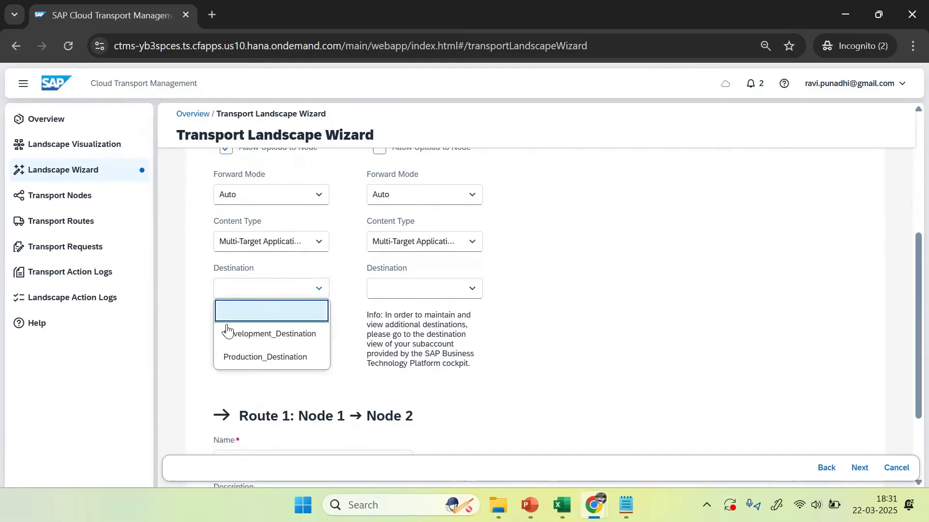
click(258, 337)
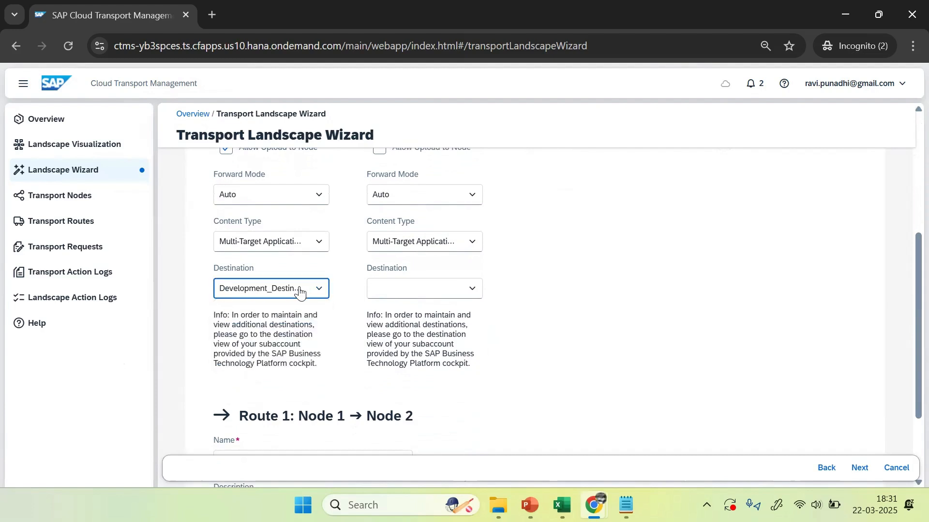
click(473, 293)
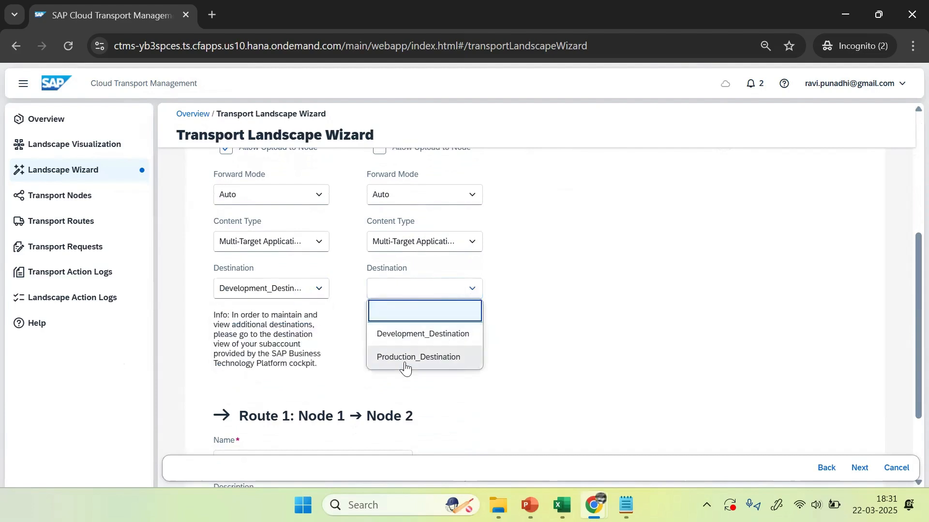
click(428, 355)
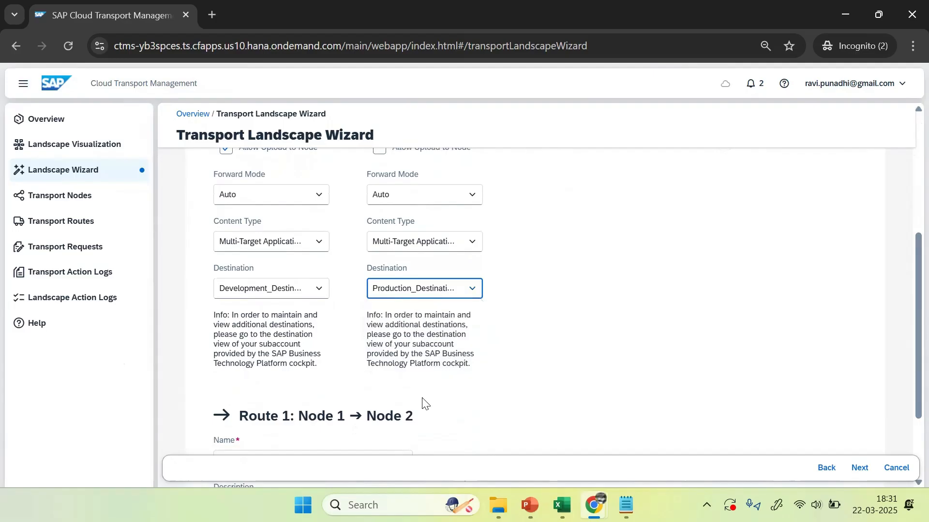
drag(906, 335, 907, 385)
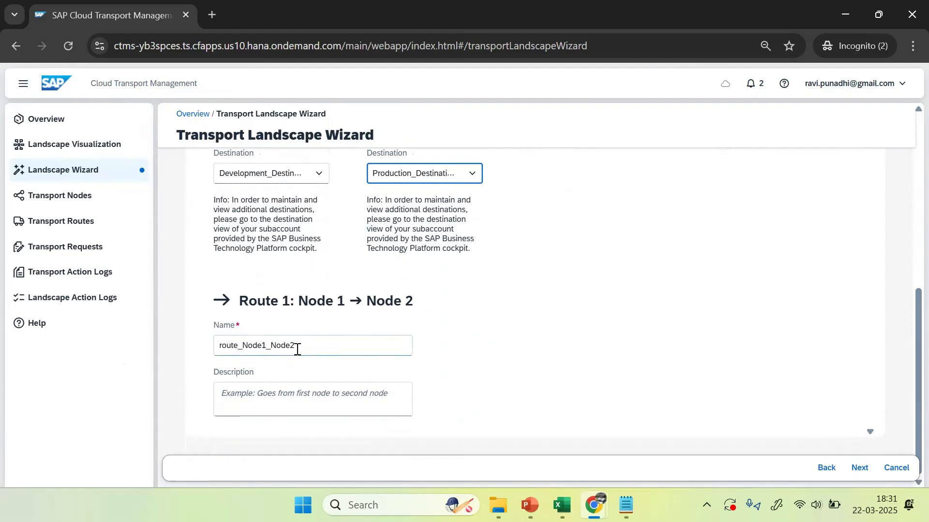
Step: Change the default route name's ending to Dev_Prod
click(337, 346)
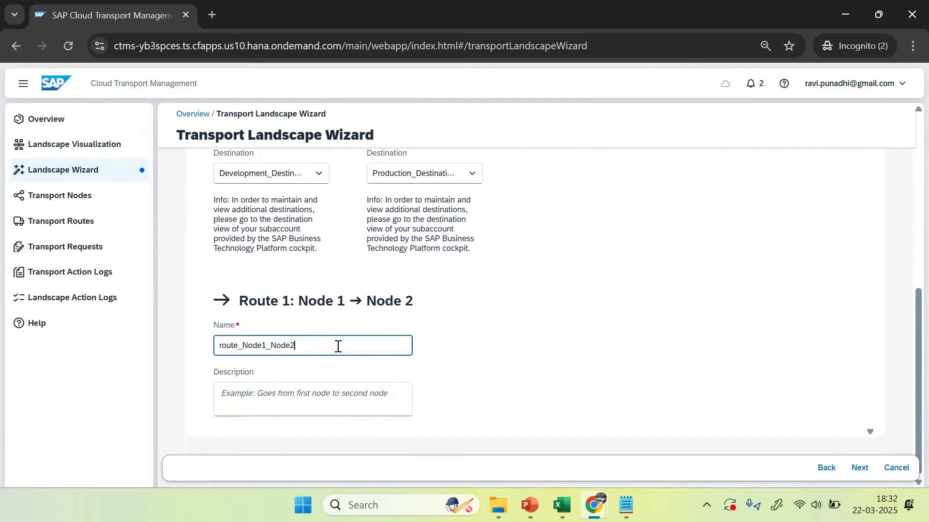
key(BackSpace)
key(BackSpace)
key(BackSpace)
key(BackSpace)
key(BackSpace)
key(BackSpace)
key(BackSpace)
key(BackSpace)
key(BackSpace)
key(BackSpace)
text(dEV)
key(BackSpace)
key(BackSpace)
key(BackSpace)
key(Caps_Lock)
text(Dev)
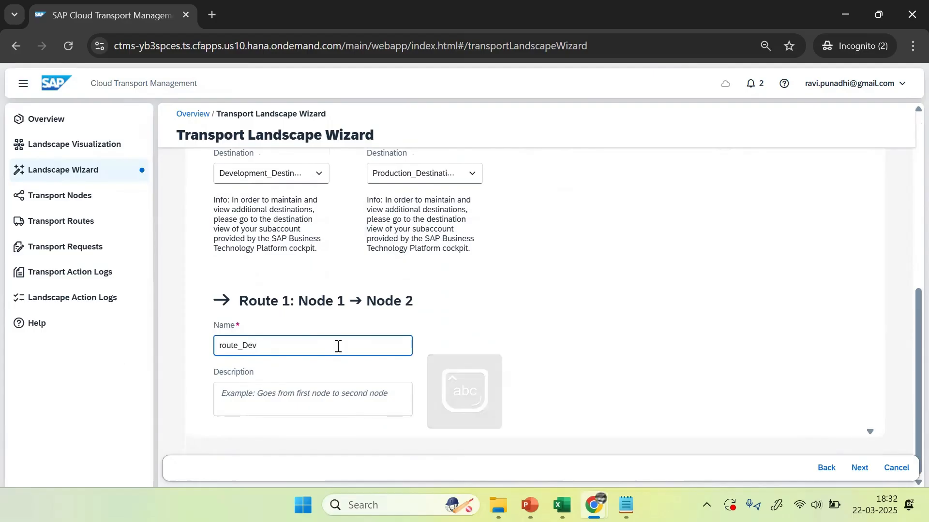
text(_Prod)
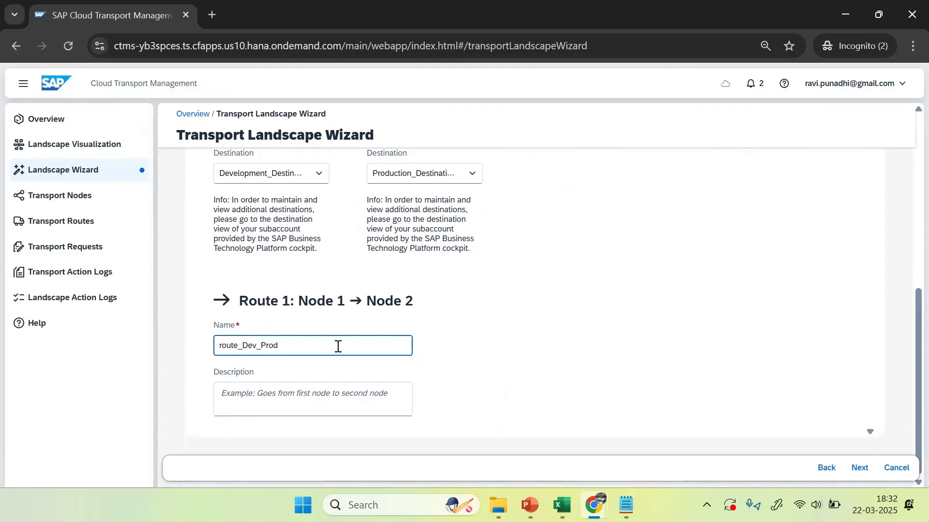
Step: Copy the route name into the description, capitalise both as Route_Dev_Prod, and generate the landscape
drag(318, 345, 136, 346)
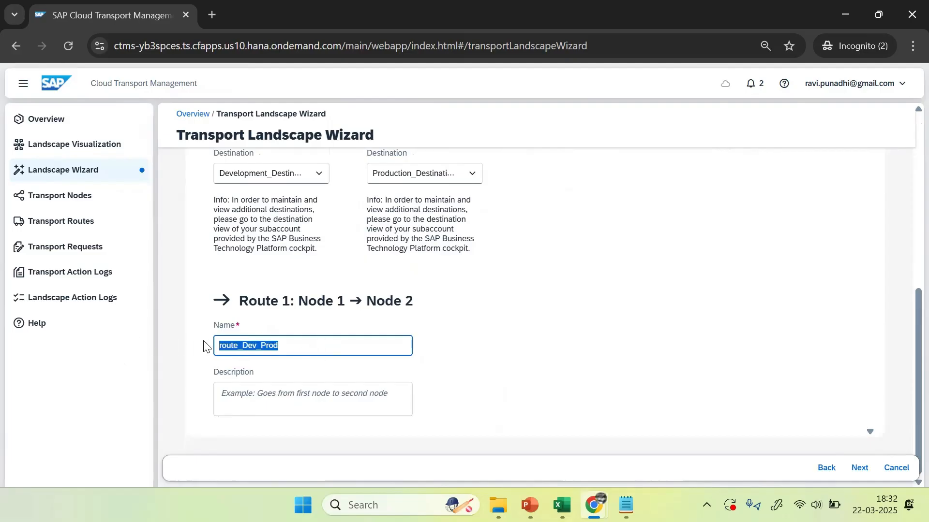
click(229, 392)
key(ctrl+v)
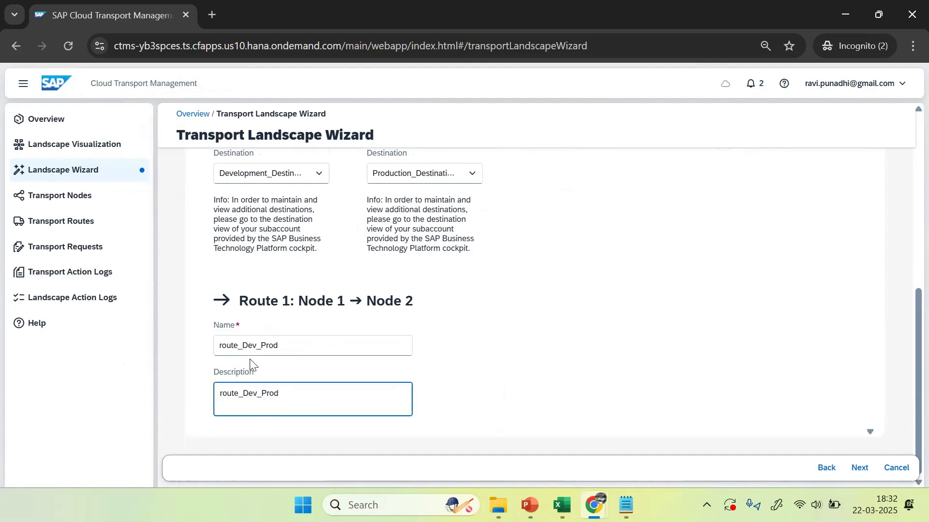
click(221, 394)
text(R)
key(Delete)
drag(222, 347, 226, 348)
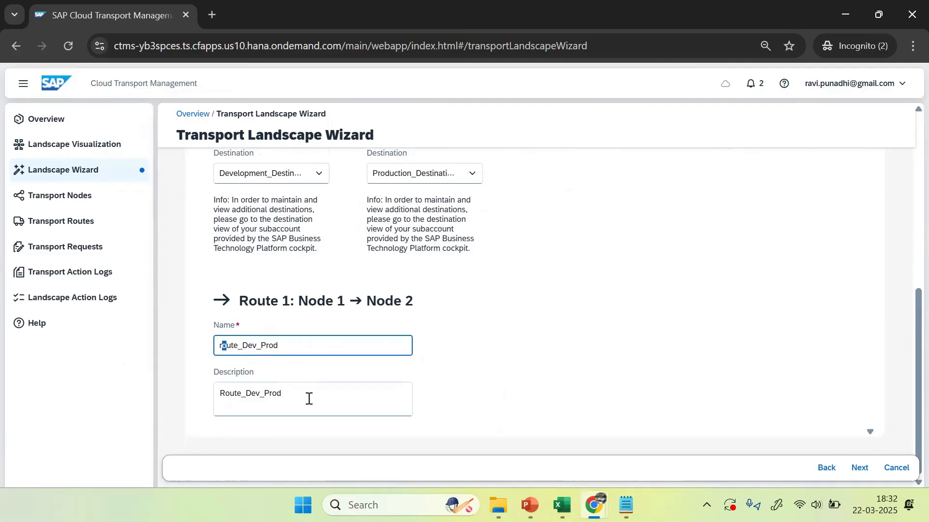
key(Left)
key(BackSpace)
text(R)
click(636, 356)
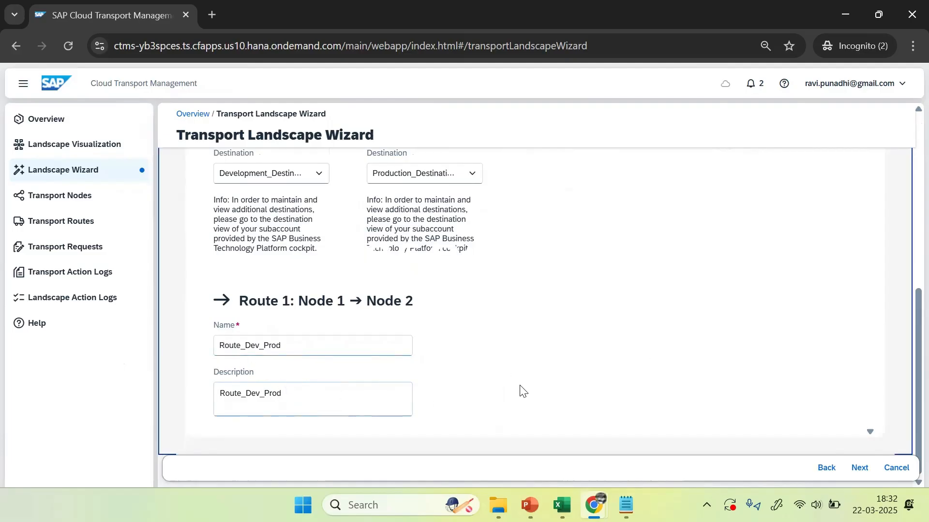
click(856, 468)
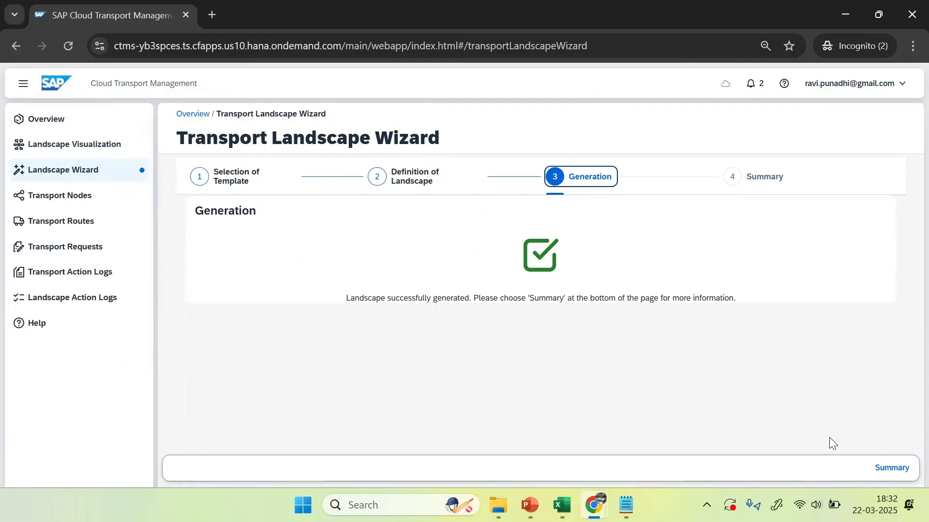
Step: Open the landscape summary and visualization, then inspect the DEV_NODE and PROD_NODE details
click(879, 466)
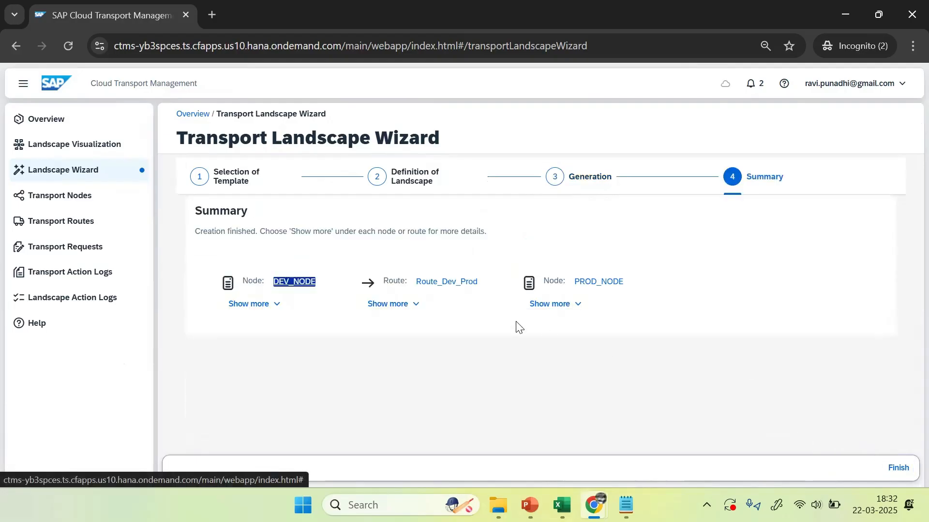
click(465, 337)
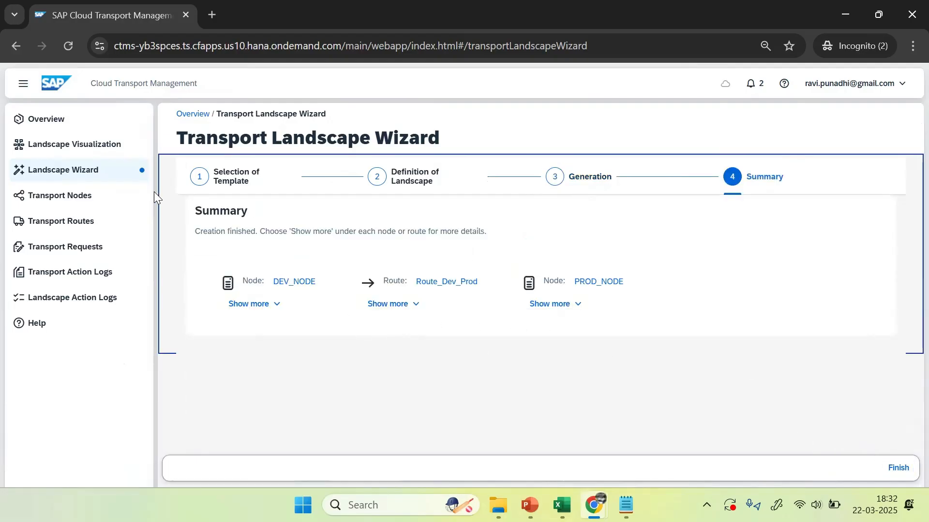
click(55, 145)
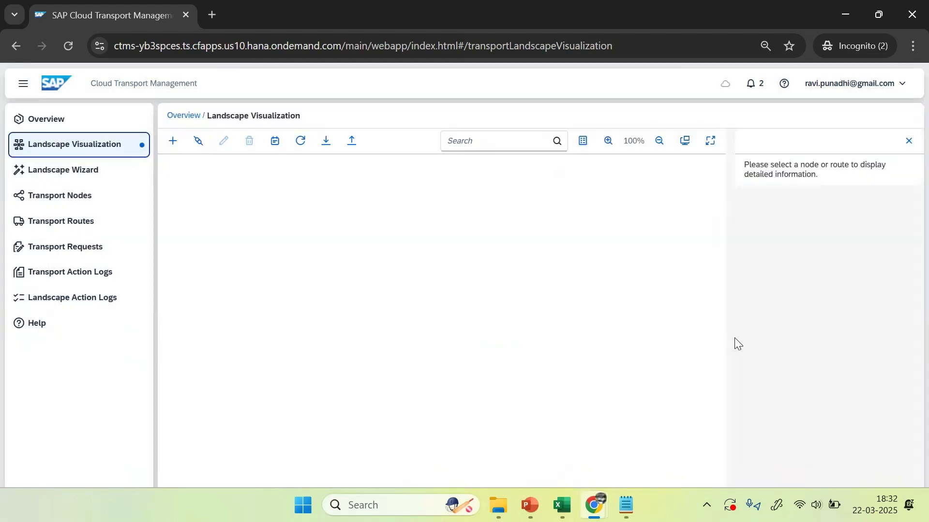
click(374, 302)
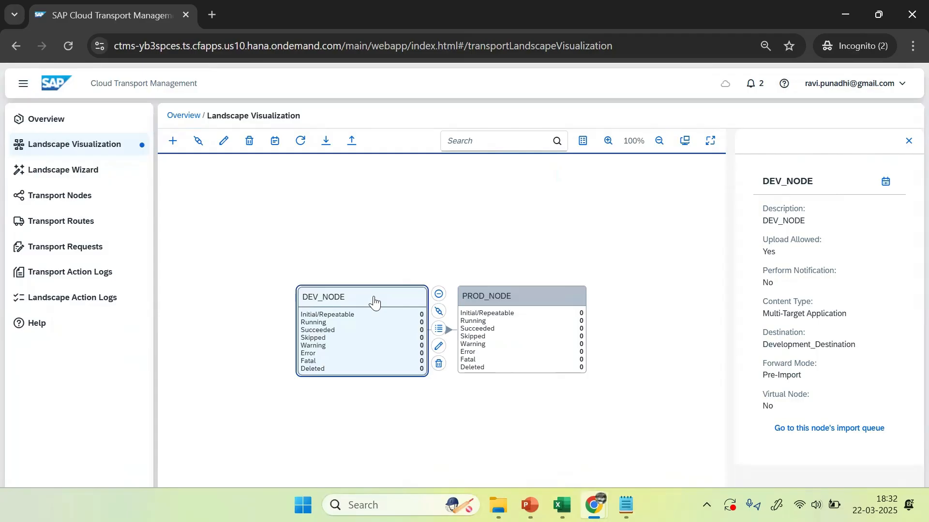
click(546, 304)
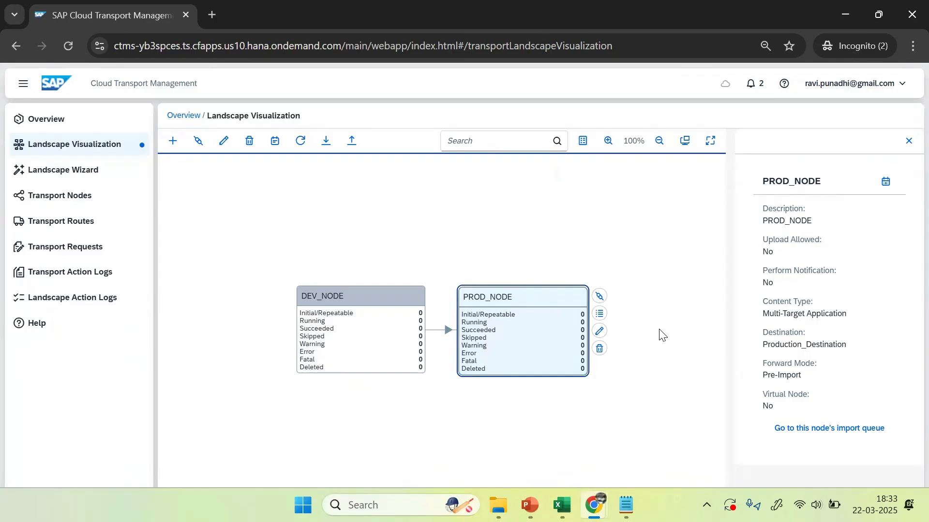
click(326, 299)
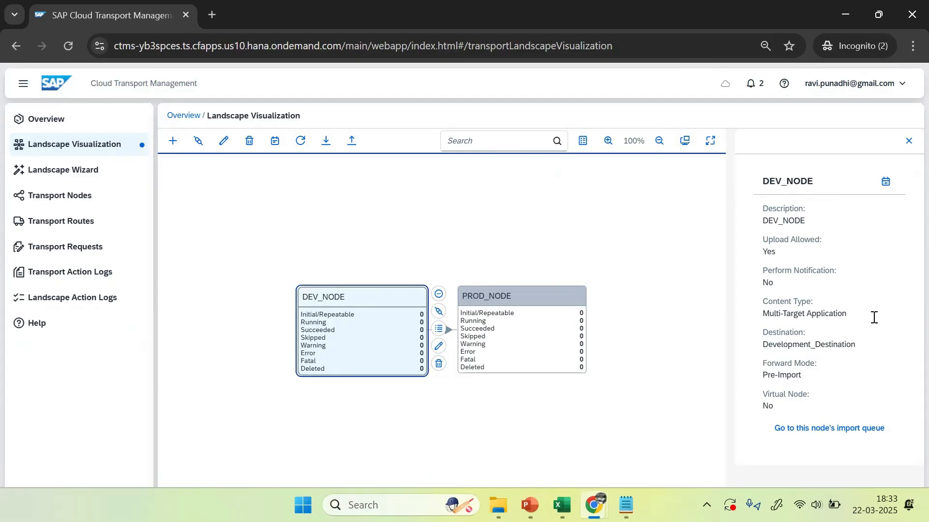
click(535, 499)
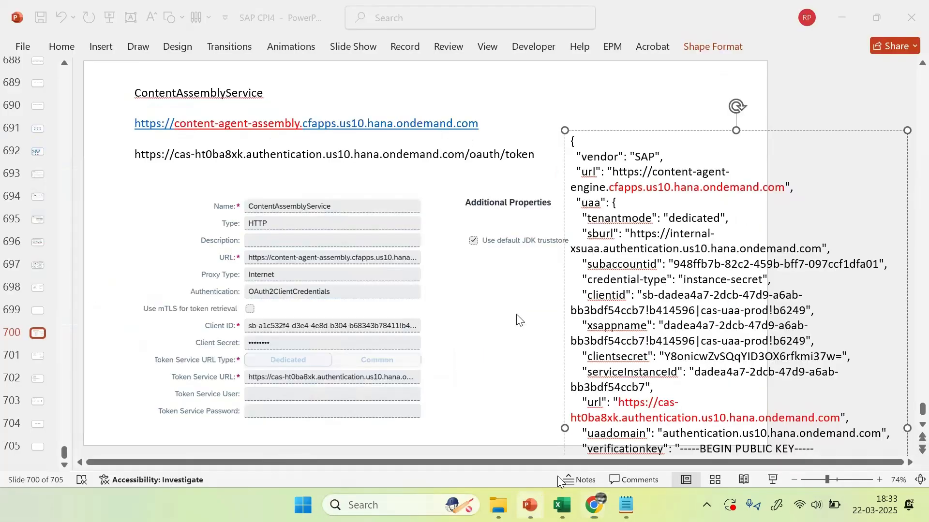
click(521, 419)
scroll(520, 418, up, 3)
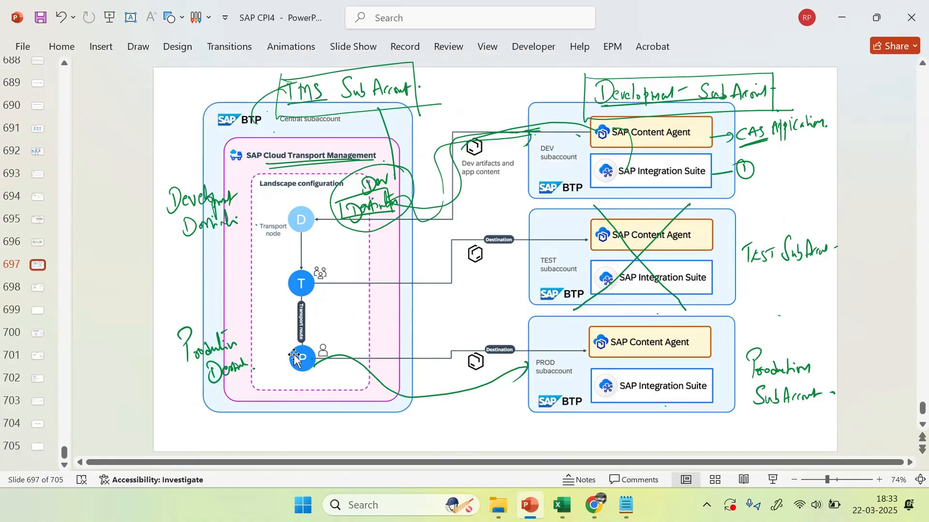
key(alt+Tab)
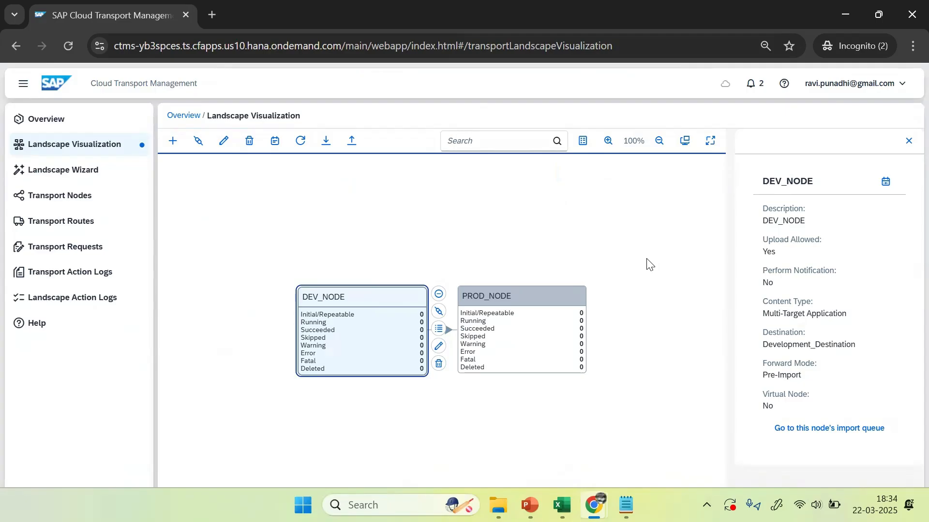
Step: Open the DEVELOPMENT subaccount's Destinations list, then return to the 0588a91btrial Account Explorer
mouse_move(594, 506)
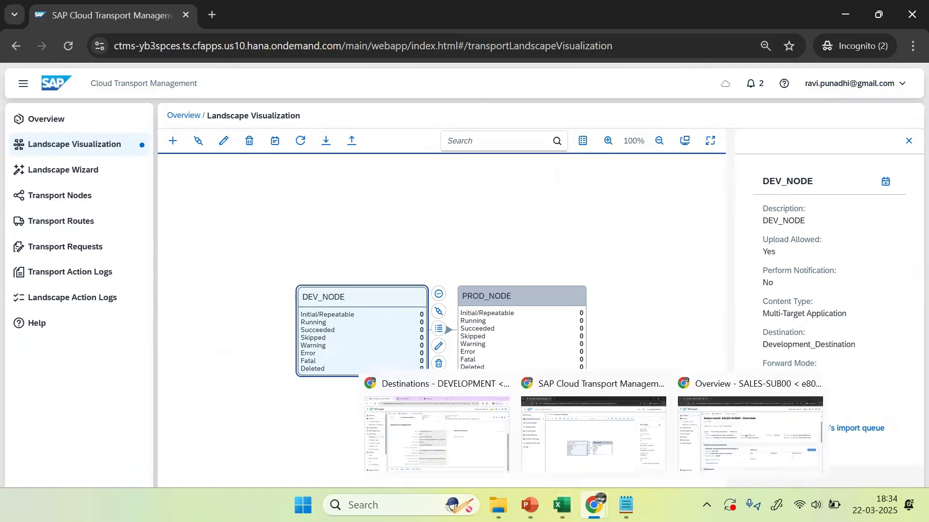
click(716, 448)
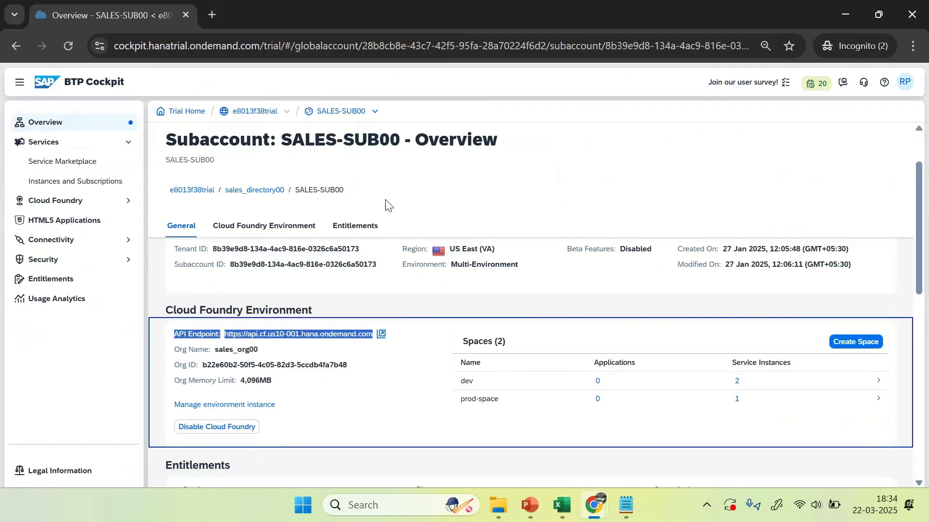
click(402, 183)
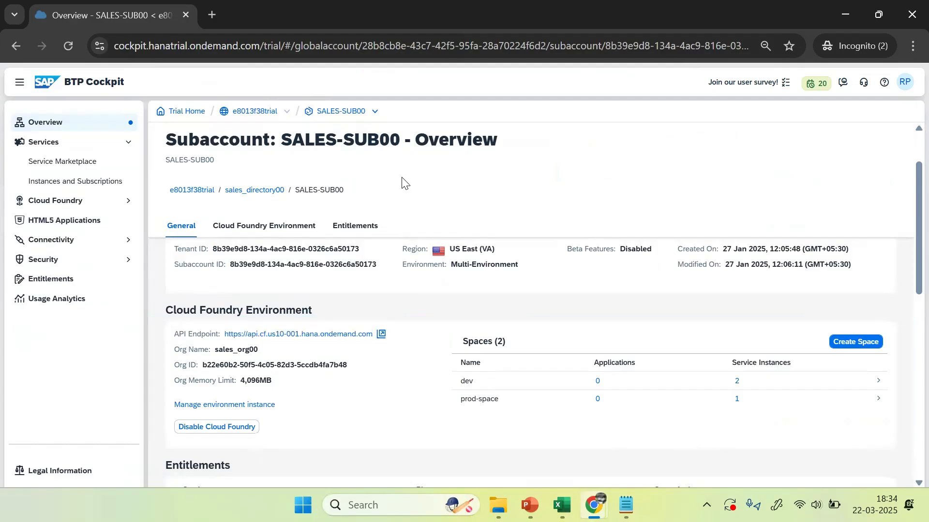
mouse_move(594, 505)
click(441, 437)
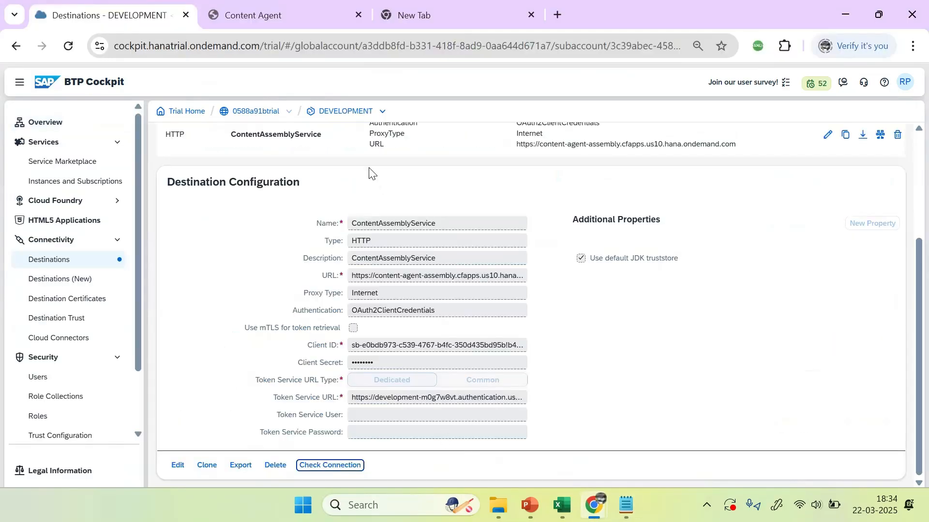
double_click(348, 113)
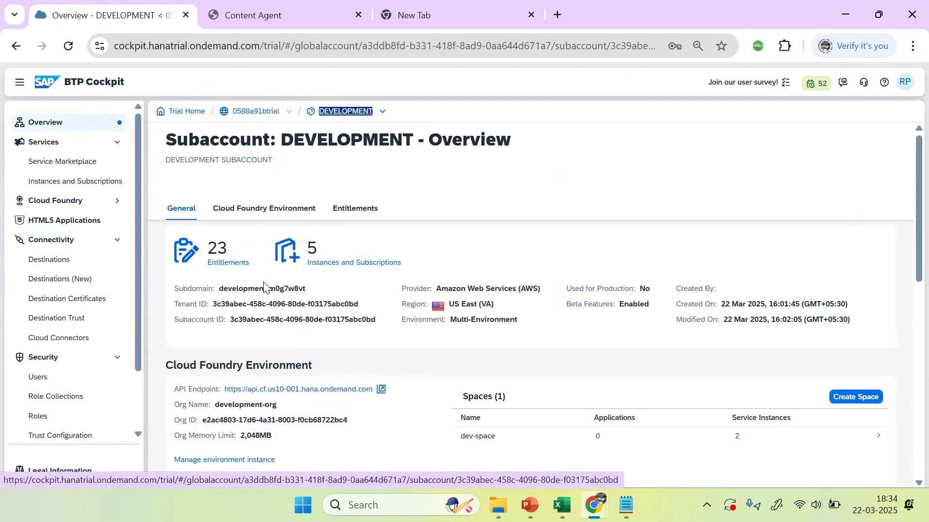
click(47, 264)
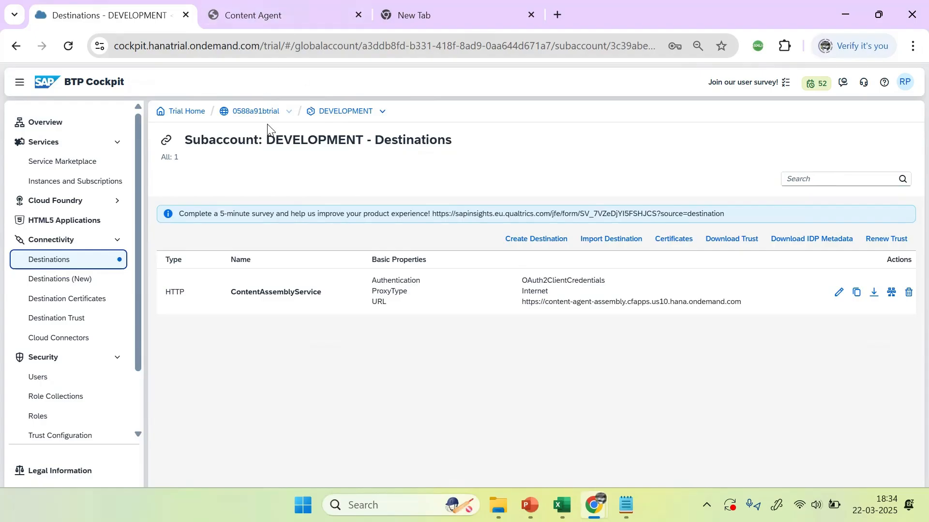
double_click(255, 112)
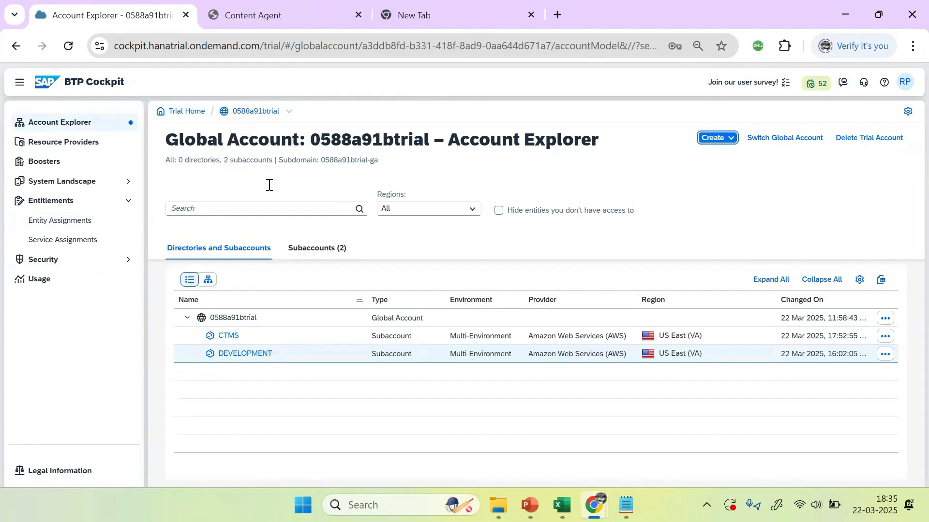
Step: Open the CTMS subaccount's Instances and Subscriptions page and scroll down to check for instances
click(230, 341)
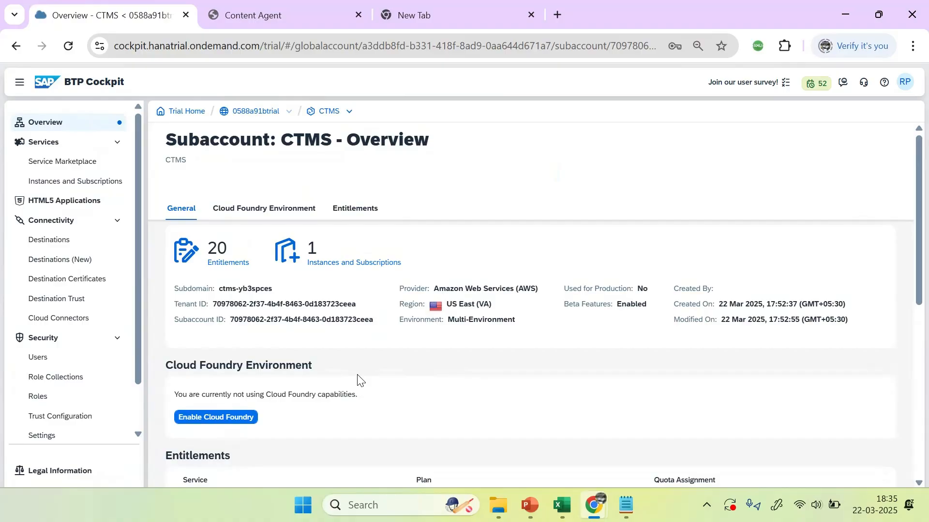
click(338, 262)
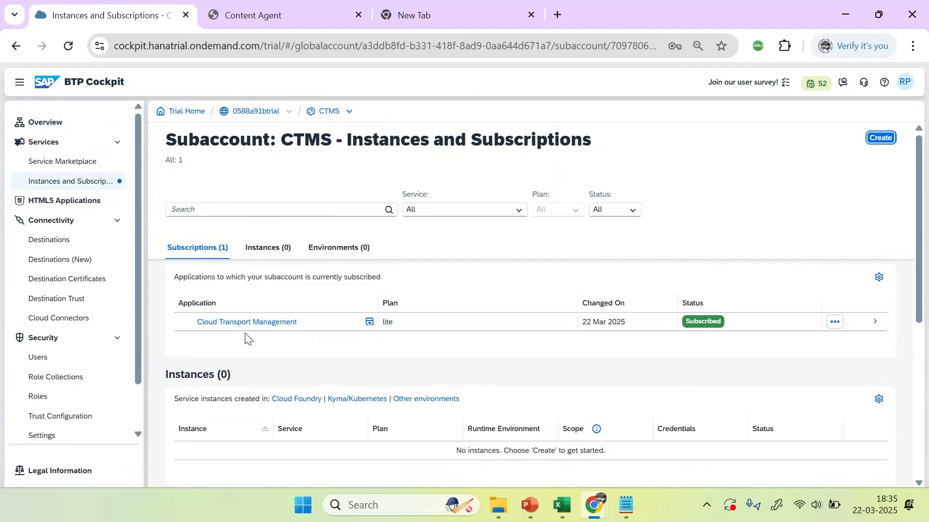
scroll(426, 363, down, 2)
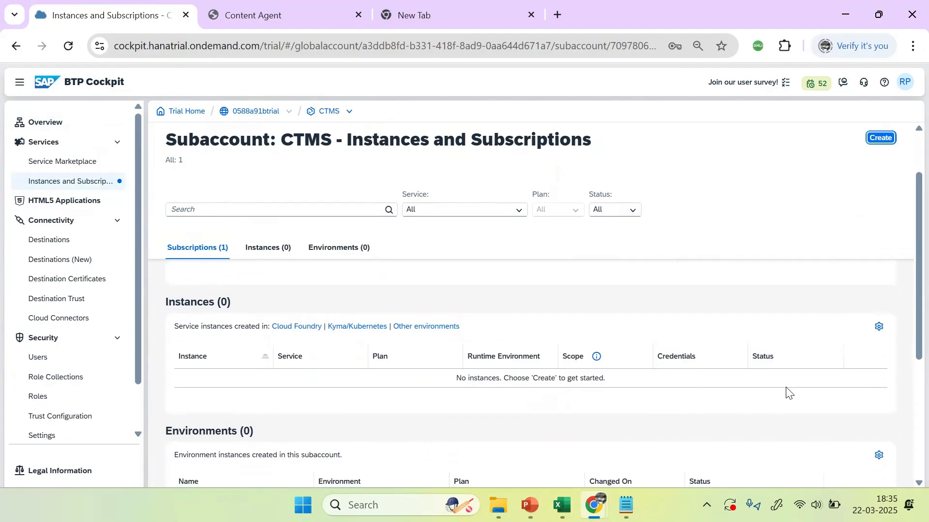
click(880, 139)
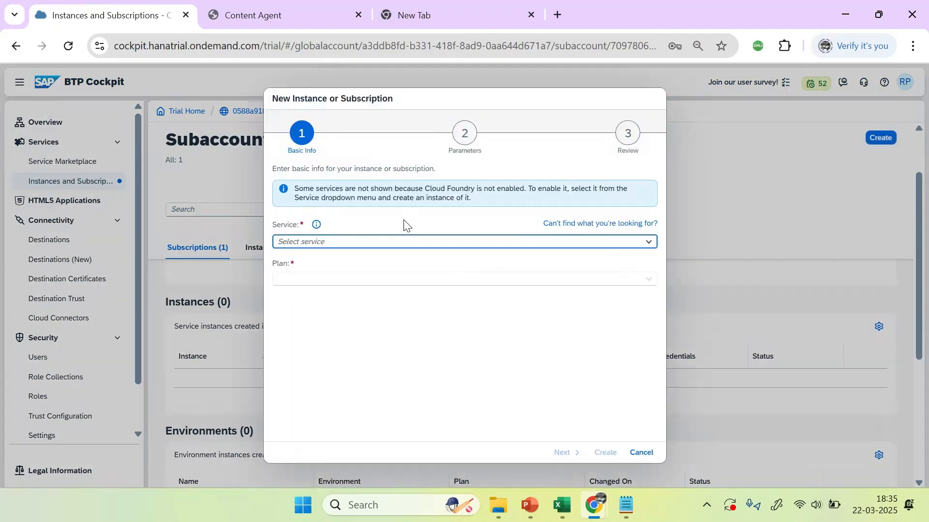
text(Cx)
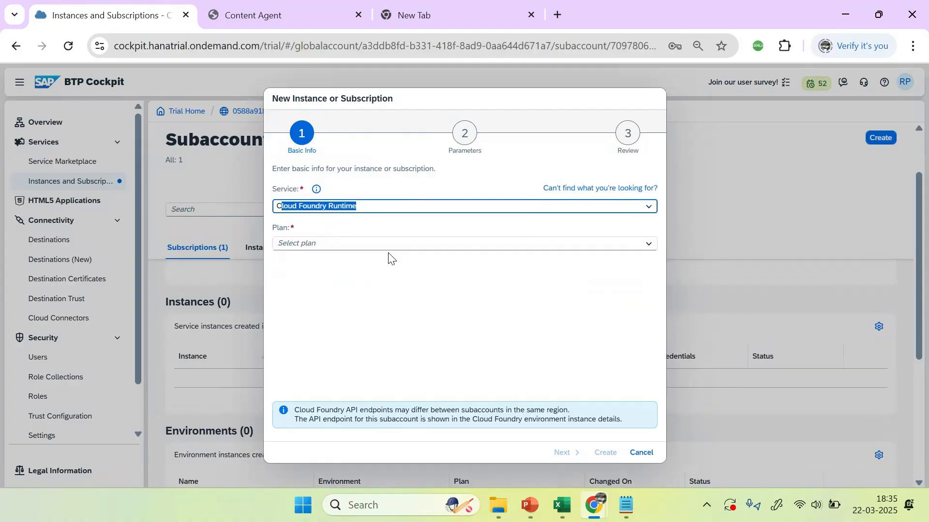
key(BackSpace)
key(BackSpace)
text(transport | alm-ts)
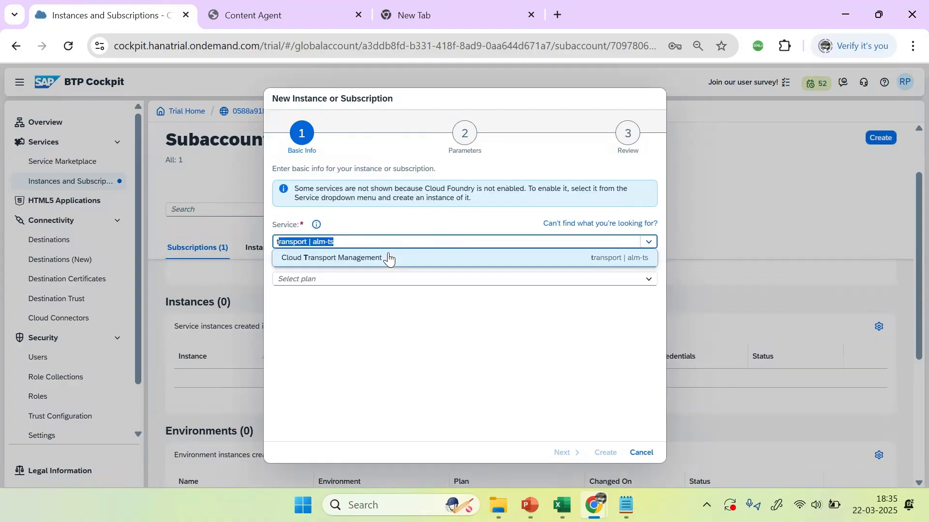
click(389, 259)
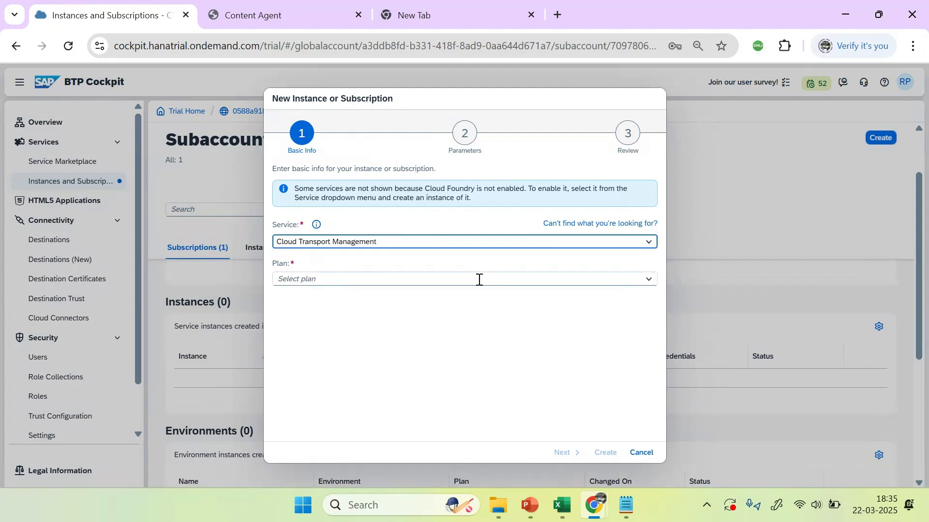
click(649, 281)
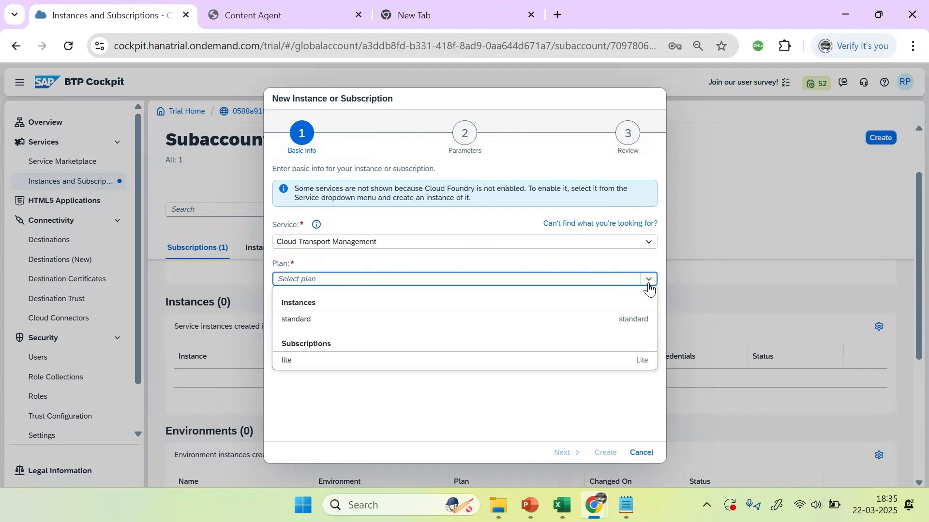
click(311, 323)
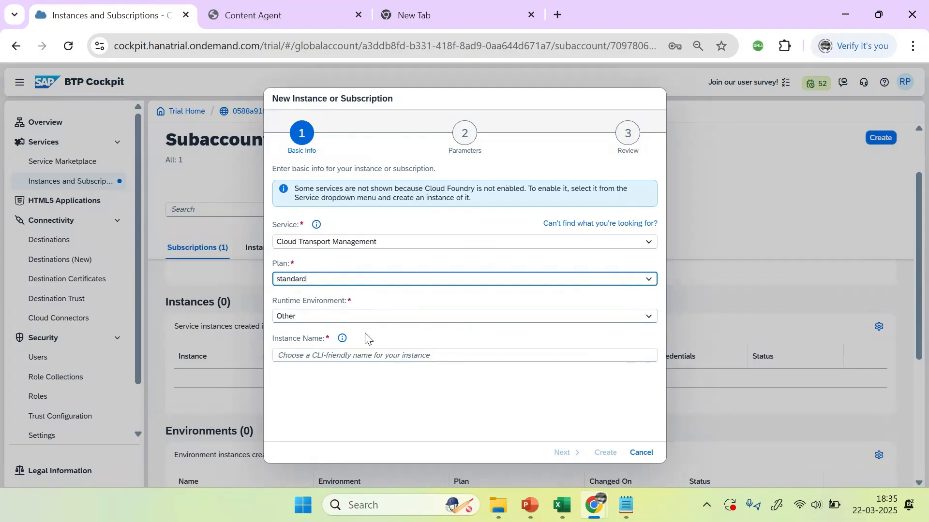
click(645, 321)
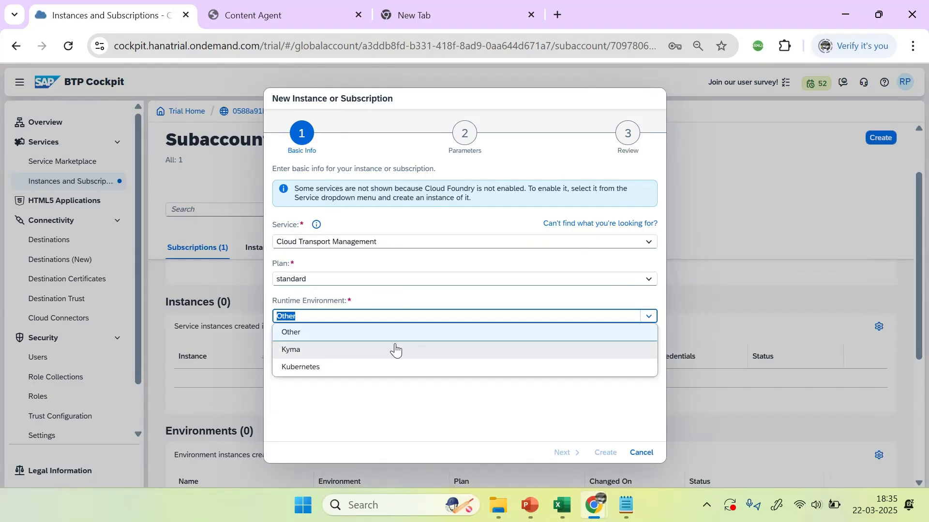
click(317, 298)
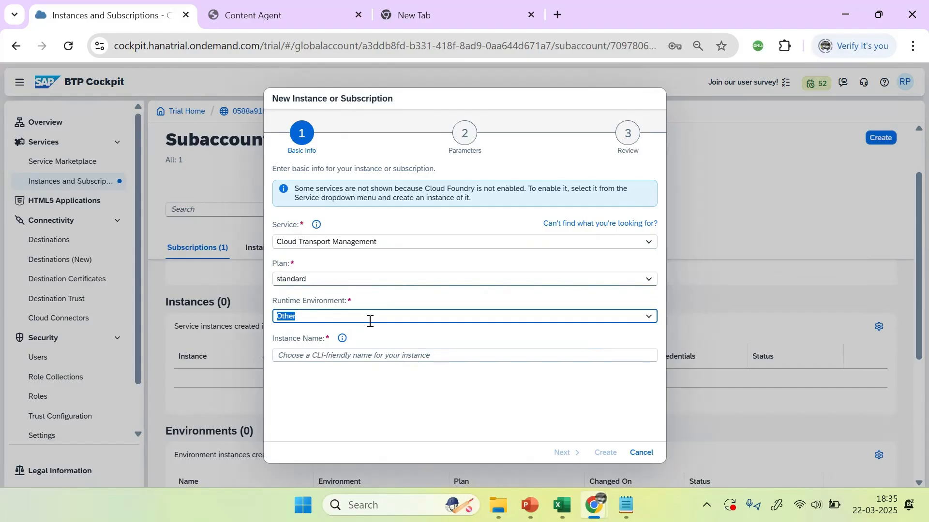
click(642, 454)
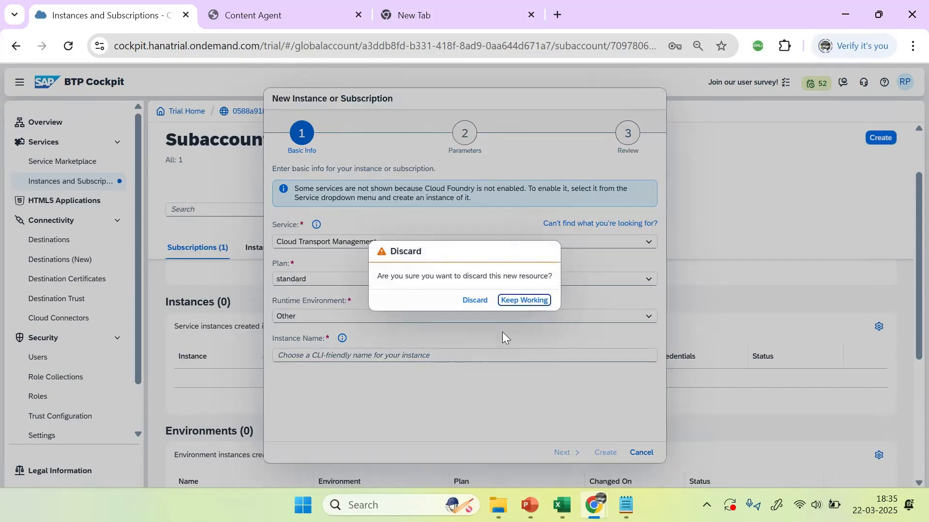
click(472, 300)
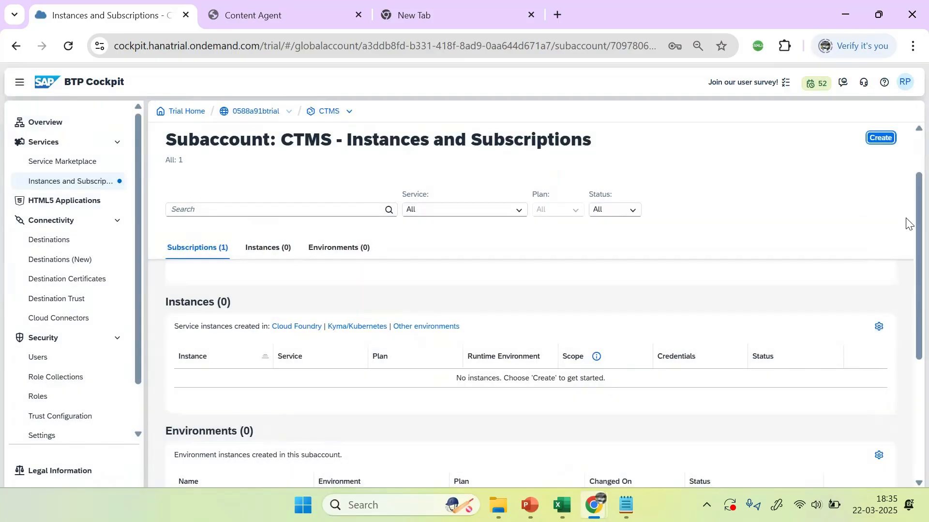
scroll(907, 208, down, 3)
scroll(906, 270, up, 3)
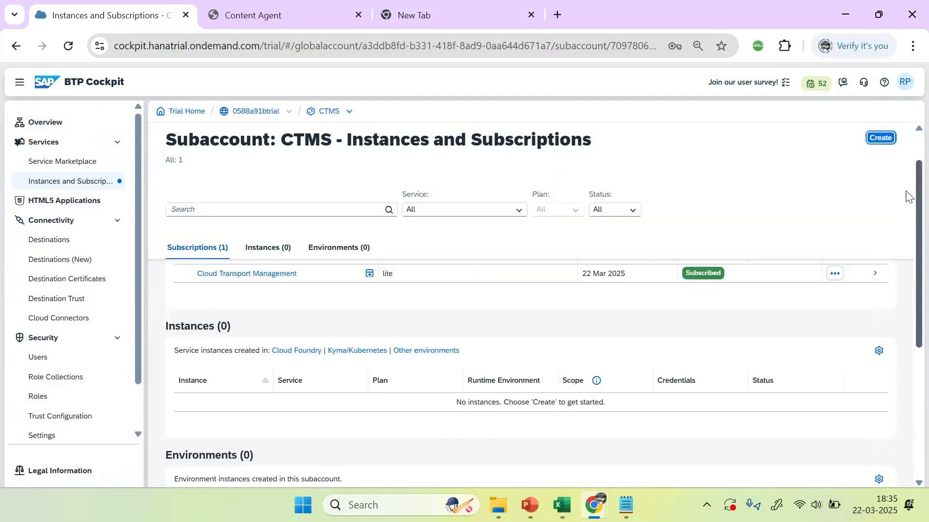
click(879, 139)
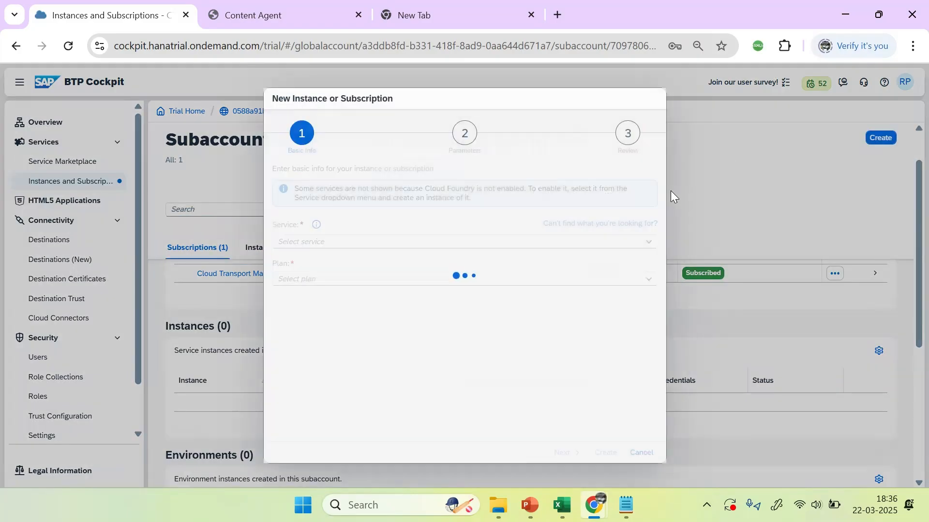
text(Cloud Foundry Runtime)
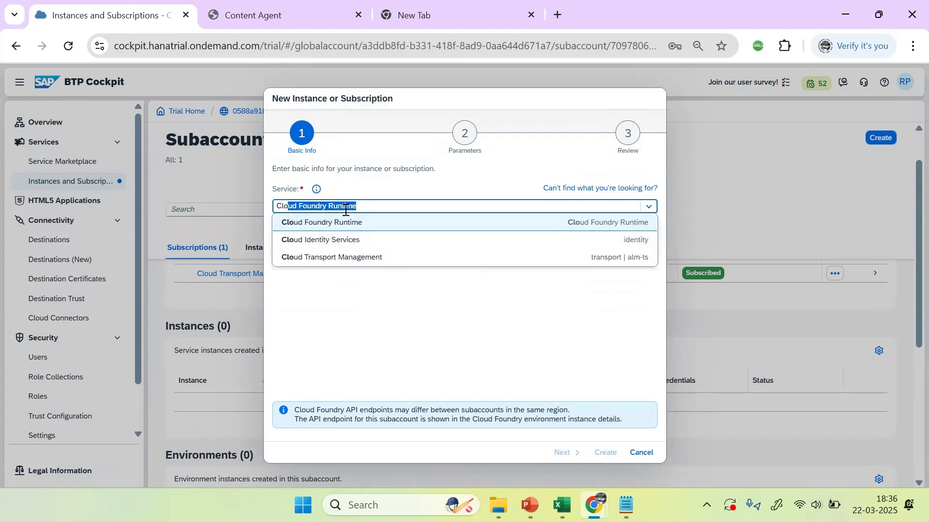
click(379, 208)
click(387, 334)
click(308, 242)
click(651, 245)
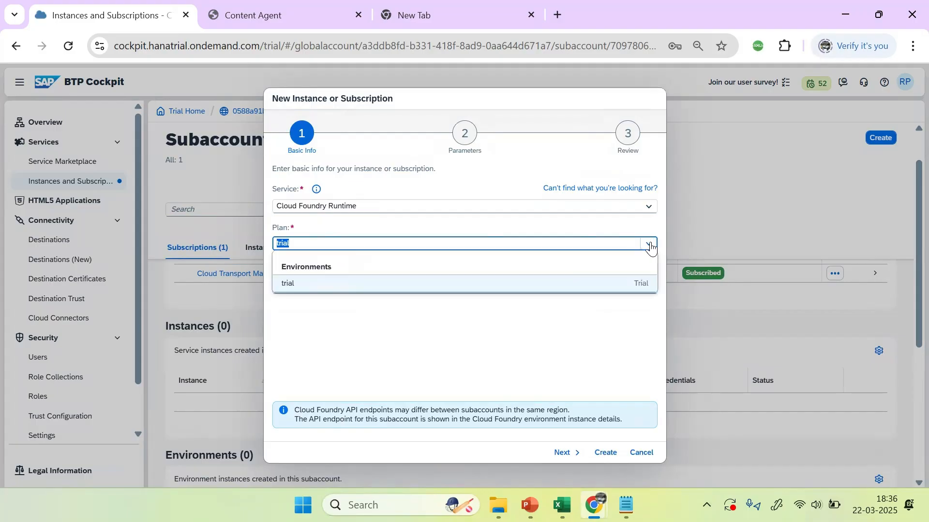
click(361, 283)
click(363, 341)
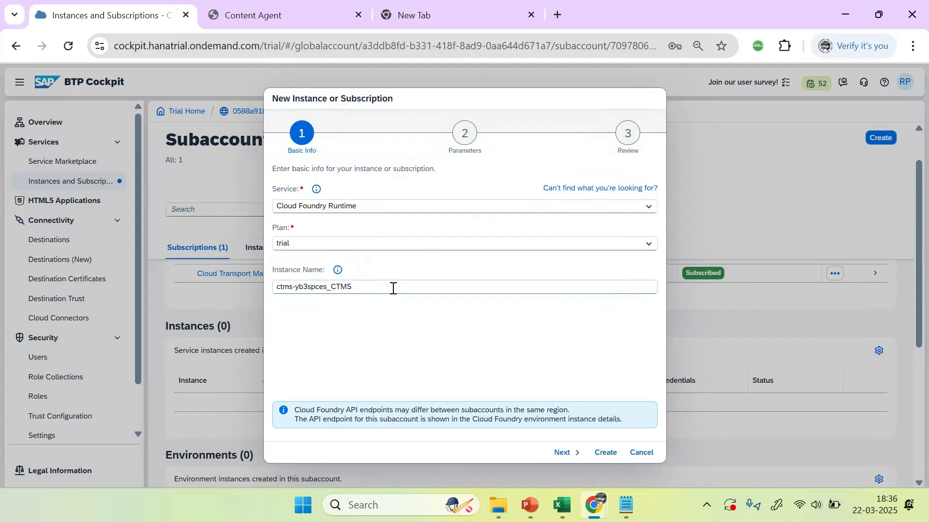
click(640, 453)
click(475, 301)
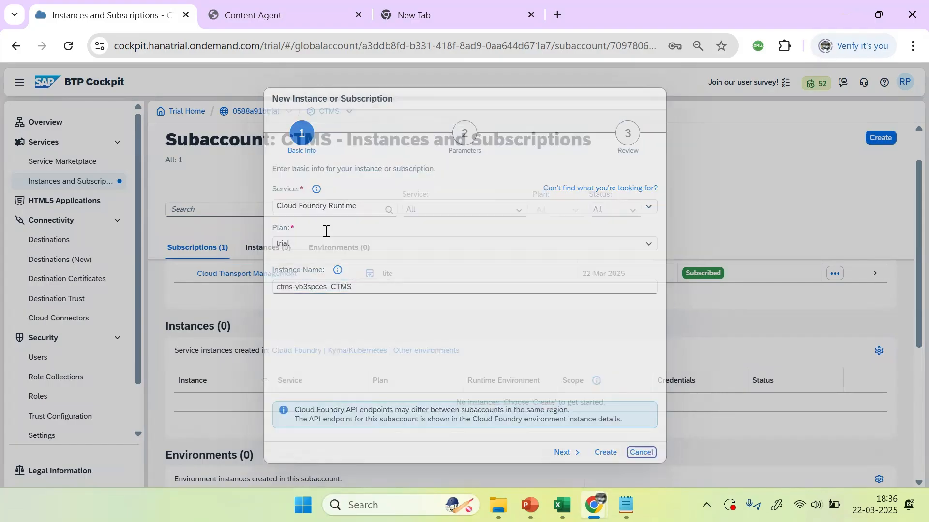
Step: Enable Cloud Foundry for CTMS with org name ctms-org, then go to the global account's Entity Assignments
double_click(329, 112)
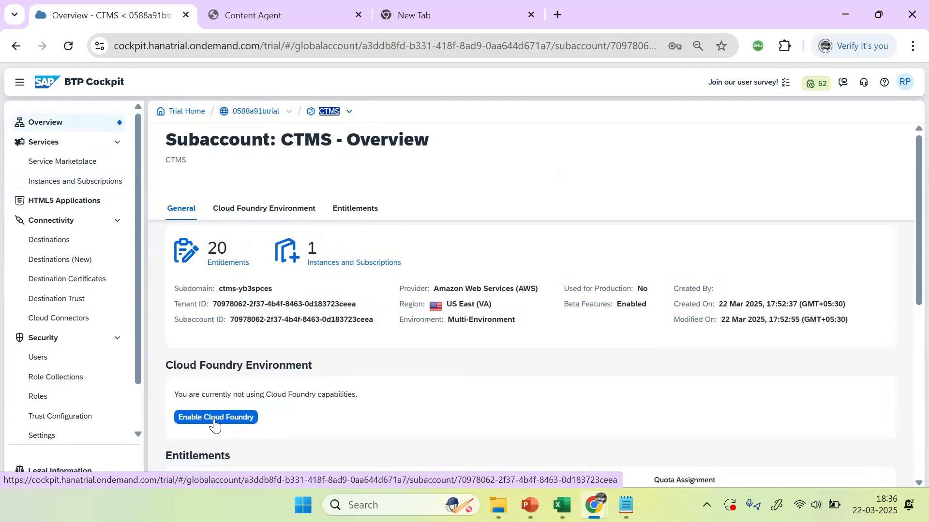
click(225, 419)
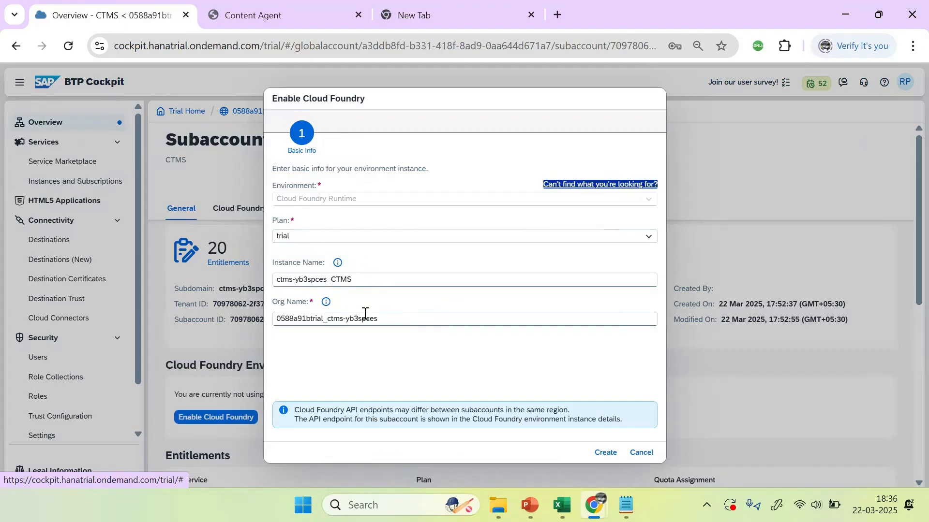
triple_click(397, 317)
text(ct)
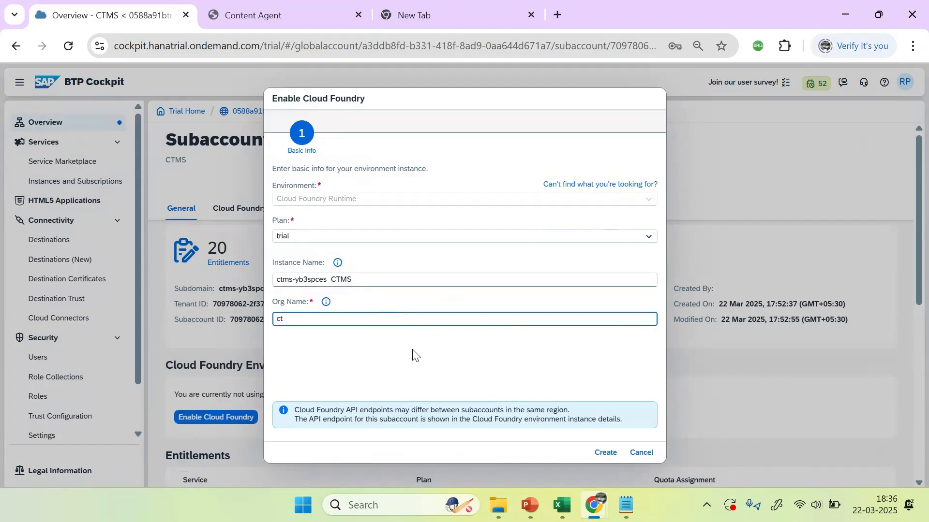
text(ms)
key(BackSpace)
key(BackSpace)
key(BackSpace)
key(BackSpace)
key(BackSpace)
key(BackSpace)
key(BackSpace)
key(BackSpace)
text(ctms)
drag(531, 107, 445, 106)
click(306, 318)
click(604, 453)
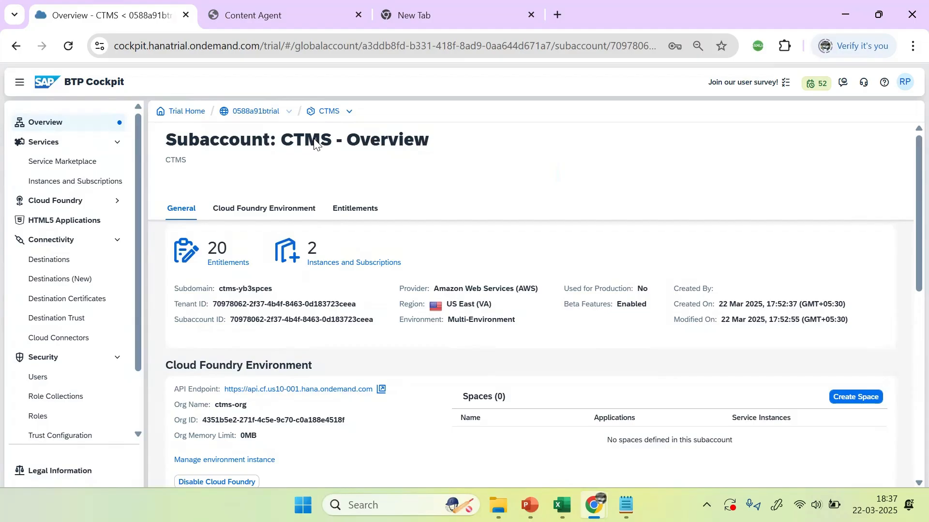
double_click(251, 114)
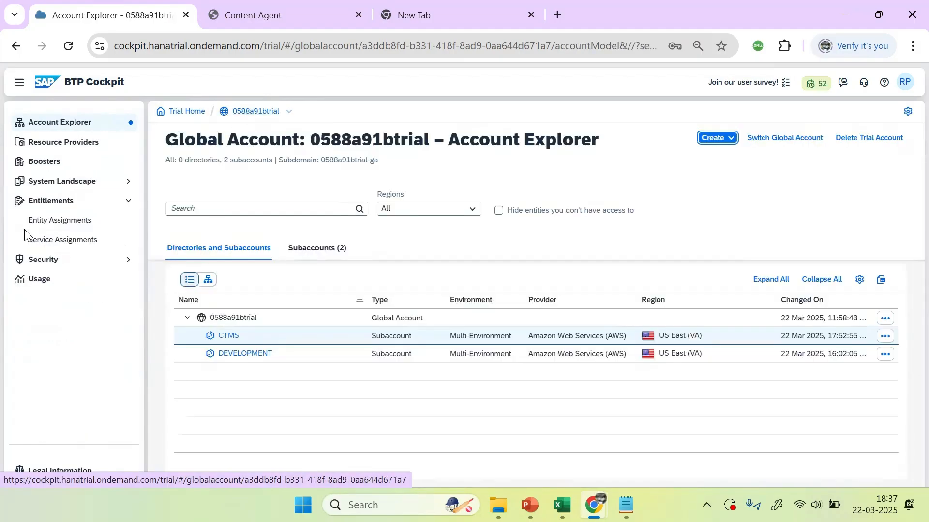
click(59, 221)
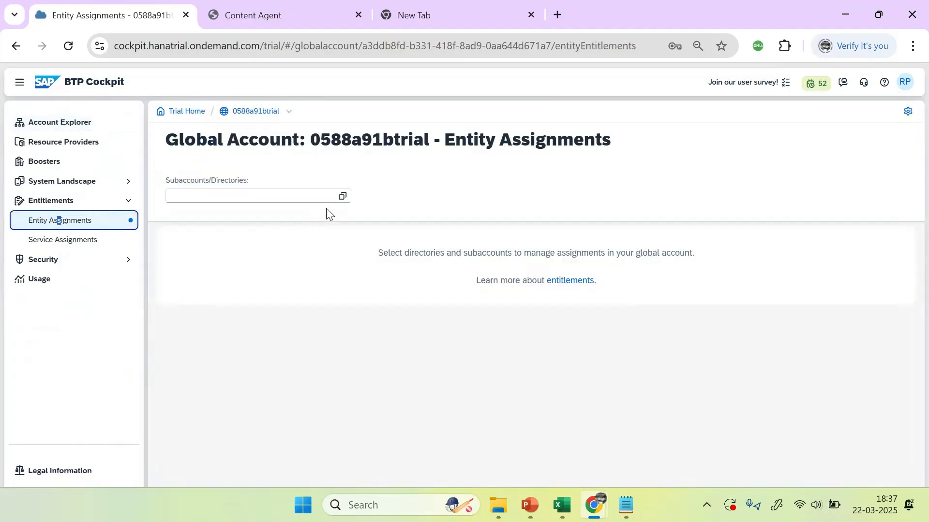
Step: Select CTMS in Entity Assignments, edit its entitlements filtered by 'cloud', and begin adding service plans
click(343, 196)
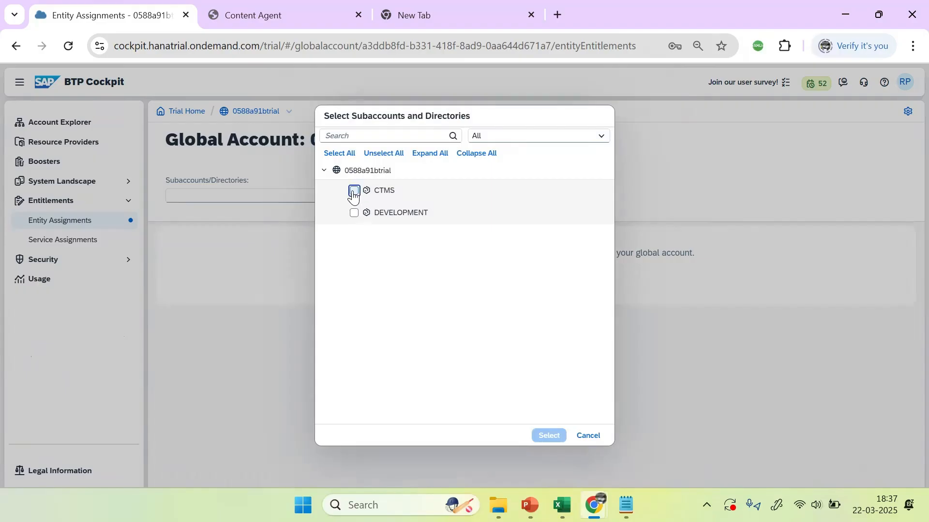
click(354, 192)
click(558, 443)
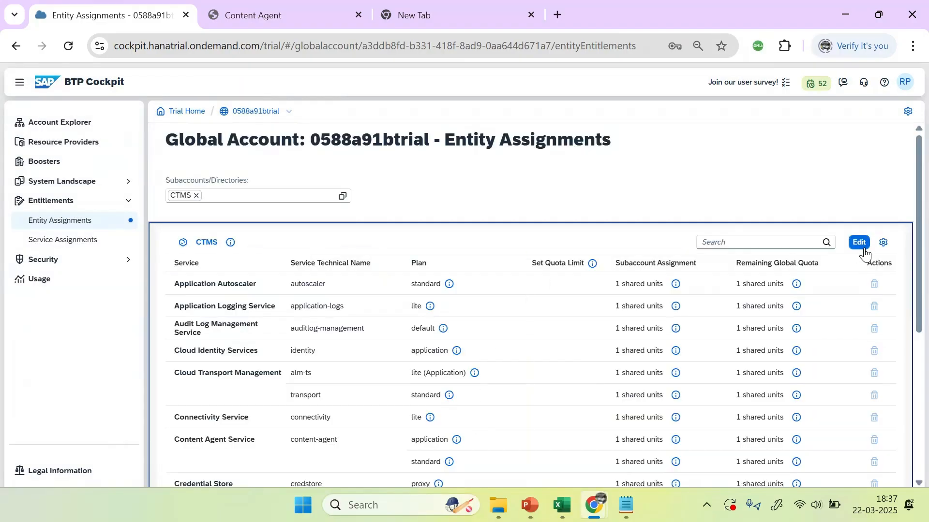
click(861, 244)
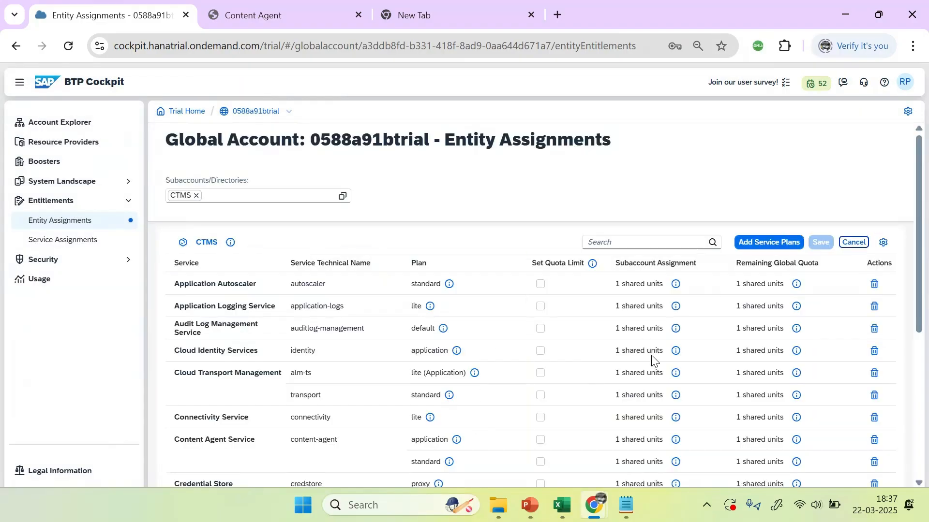
click(630, 243)
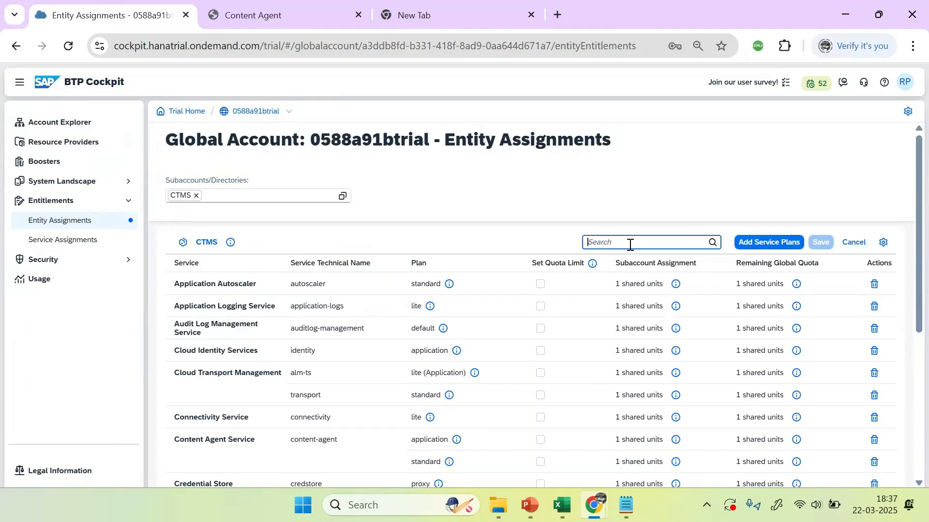
text(cloud)
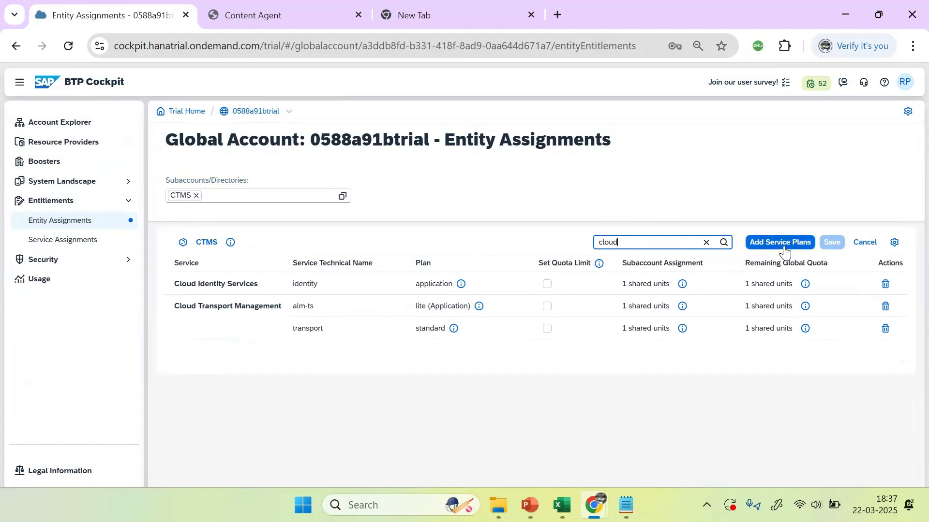
click(761, 247)
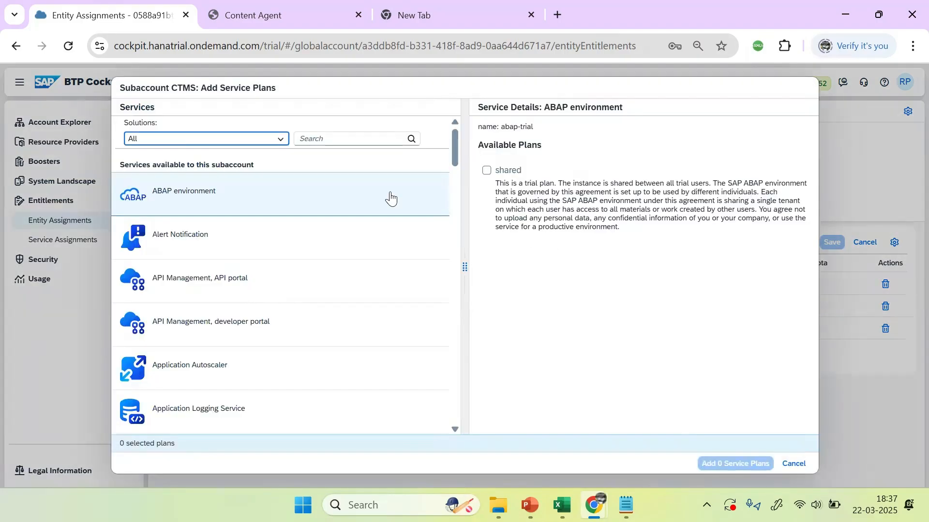
Step: Add the Cloud Foundry Runtime MEMORY plan to CTMS, raise its quota to 2, and save
click(347, 139)
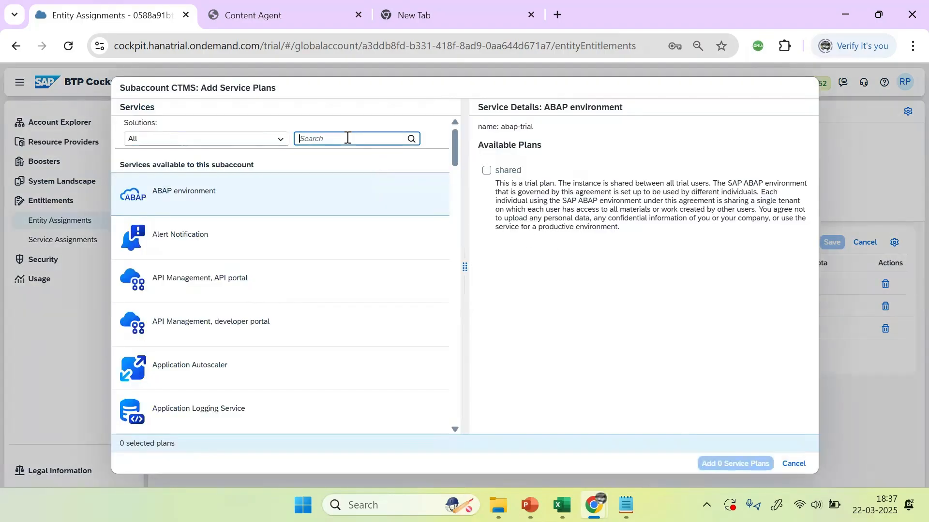
text(cloud)
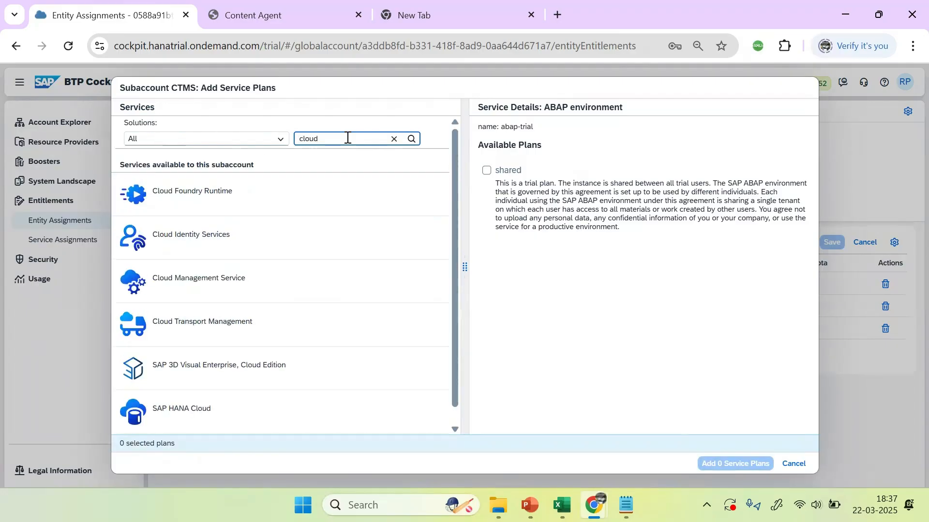
click(228, 190)
click(488, 172)
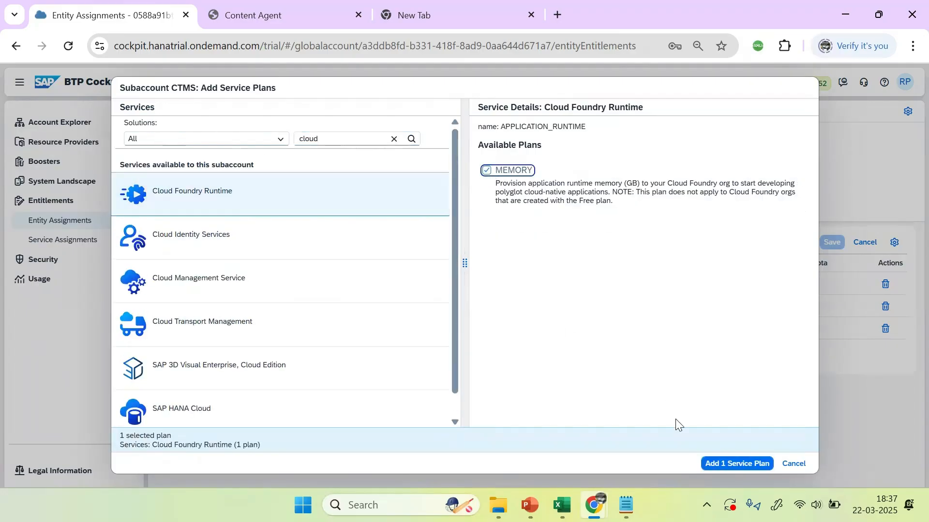
click(711, 464)
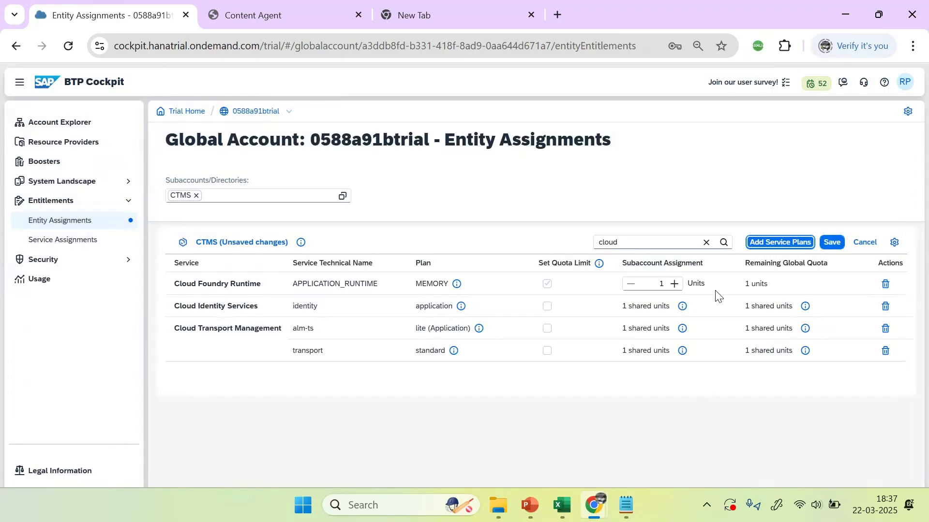
click(674, 284)
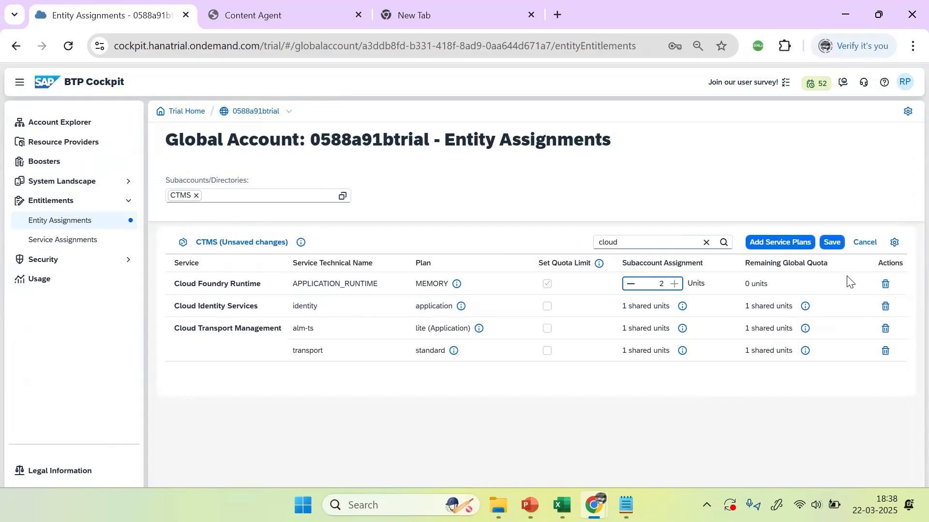
click(833, 244)
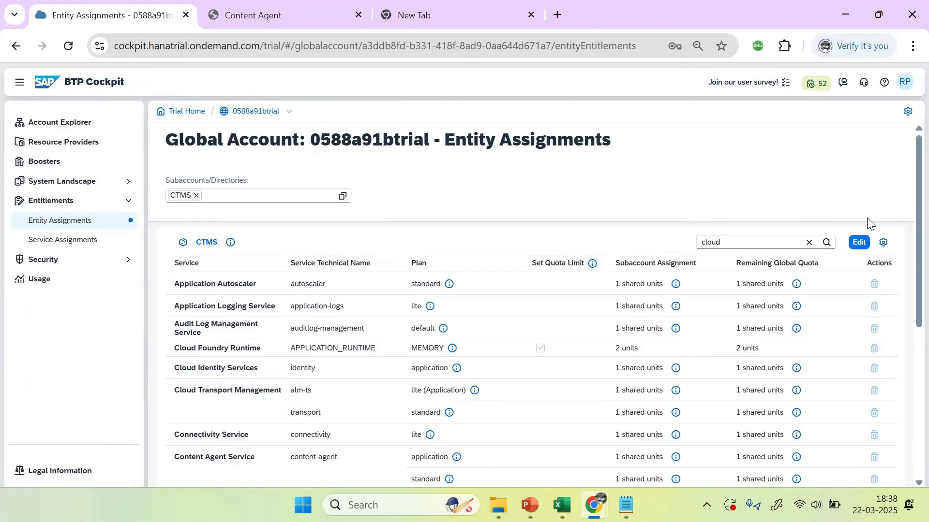
Step: Create a Cloud Foundry space named ctms-space in CTMS, also granting the Space Supporter role
double_click(208, 246)
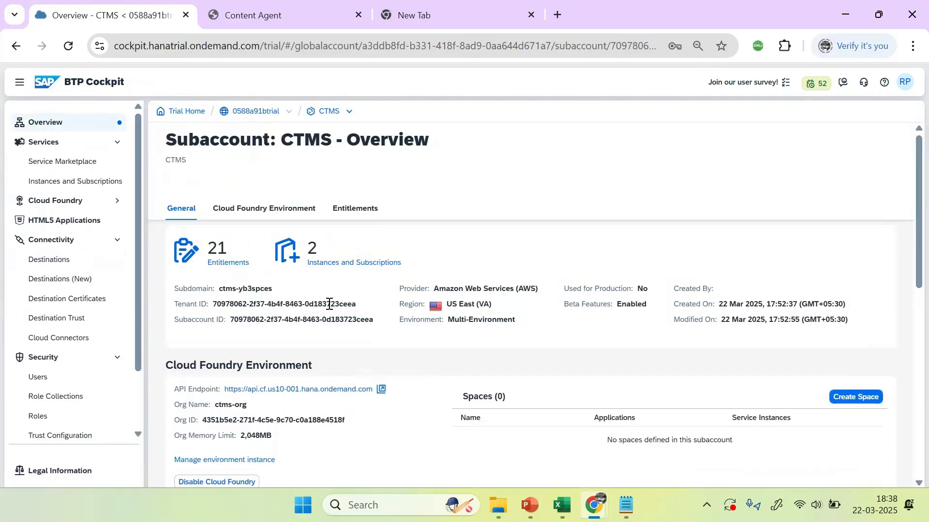
scroll(329, 304, down, 1)
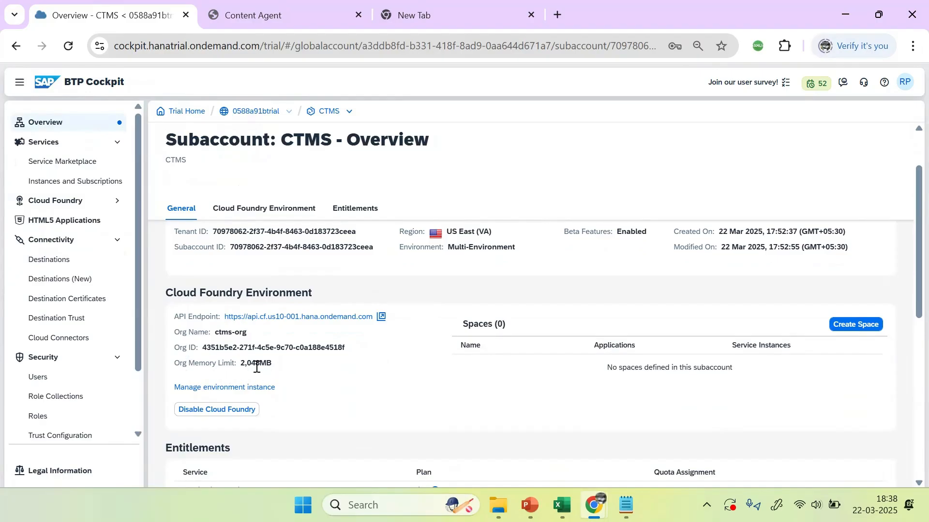
drag(241, 364, 282, 371)
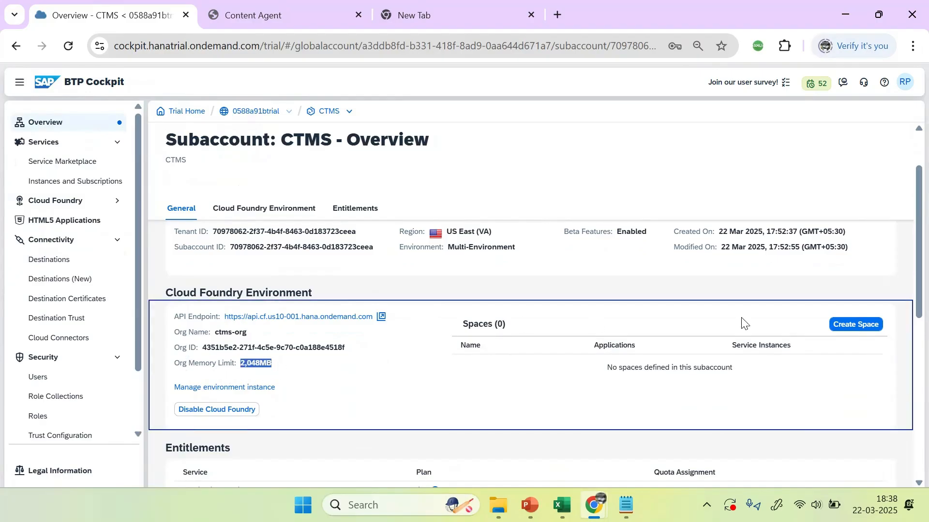
click(849, 326)
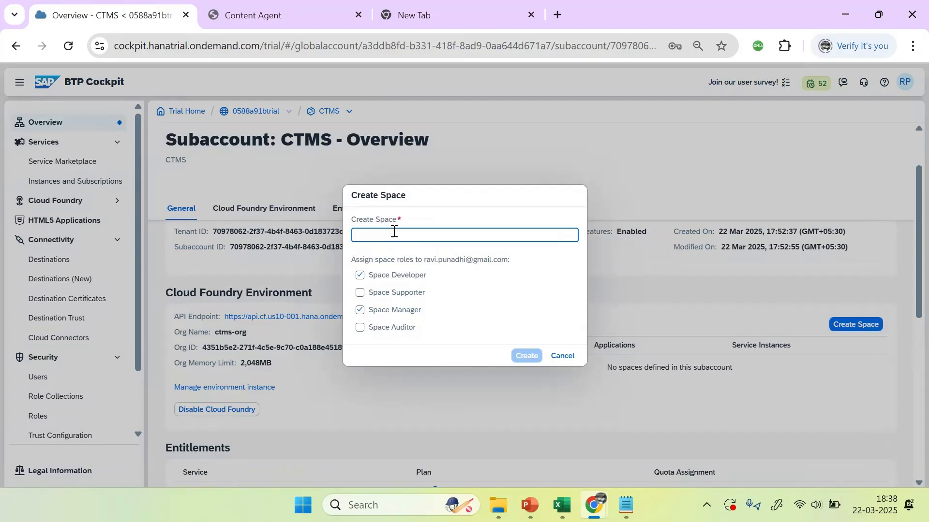
text(ctms)
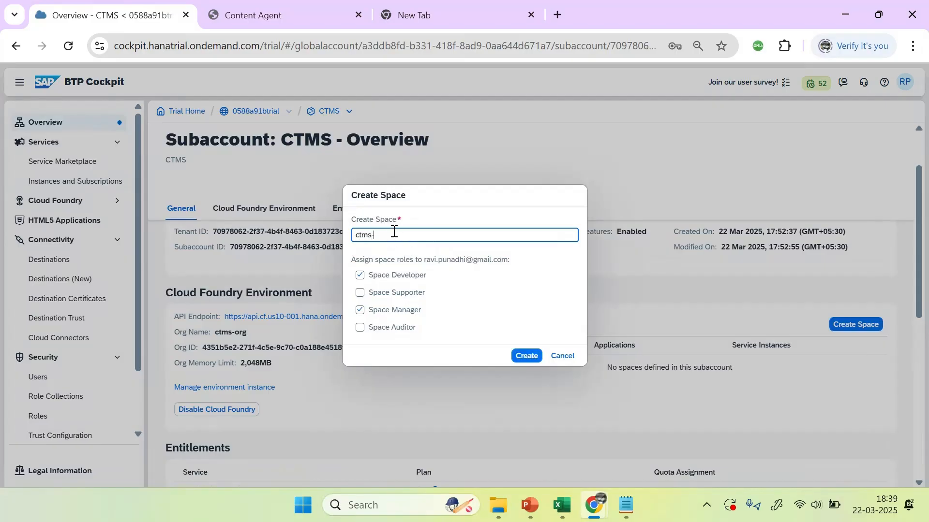
text(-space)
click(396, 293)
click(526, 357)
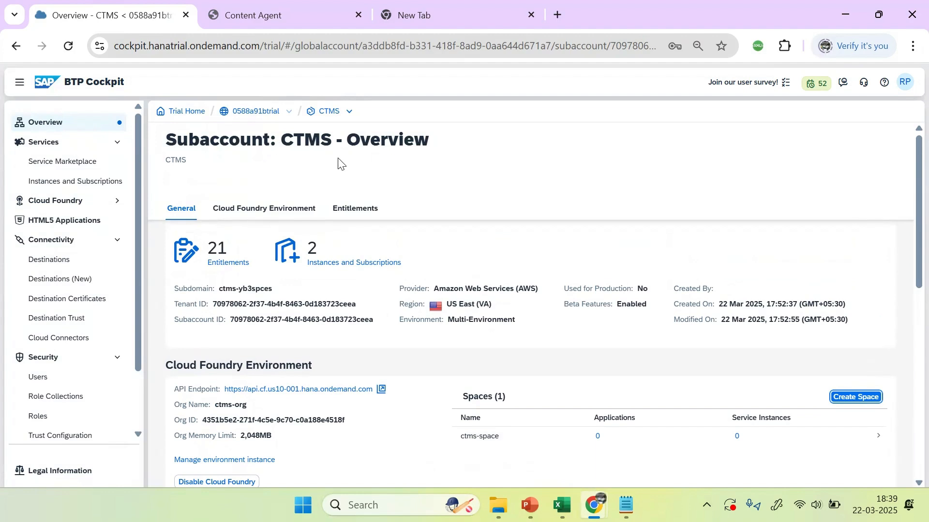
Step: Start a new service instance in CTMS for Cloud Transport Management on the standard plan
click(246, 350)
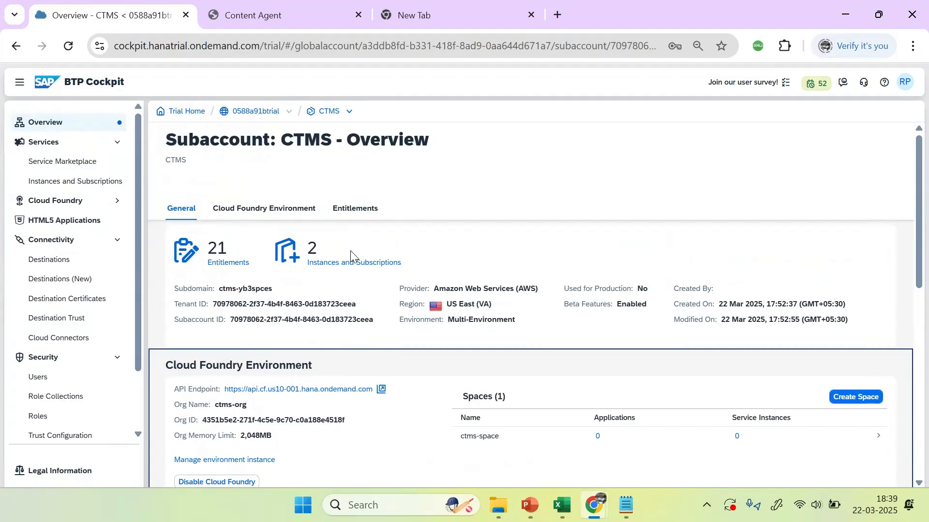
click(355, 263)
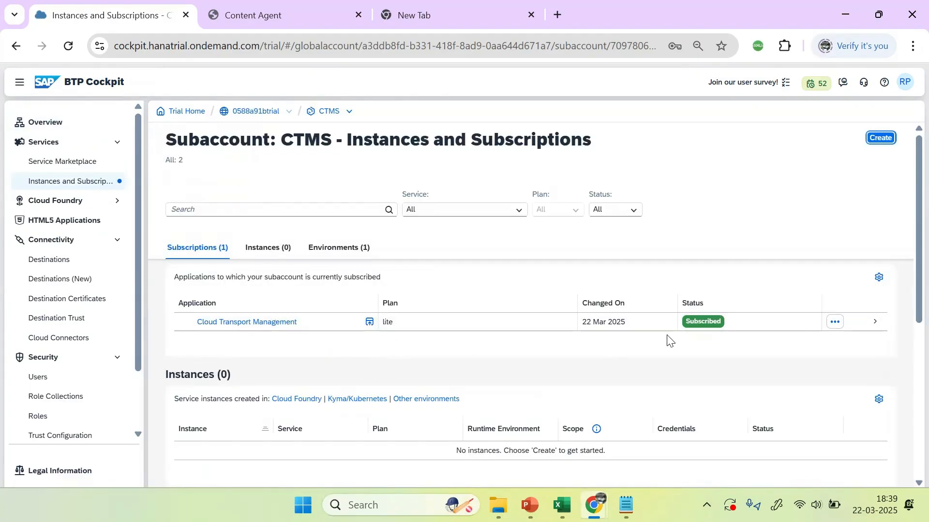
click(881, 139)
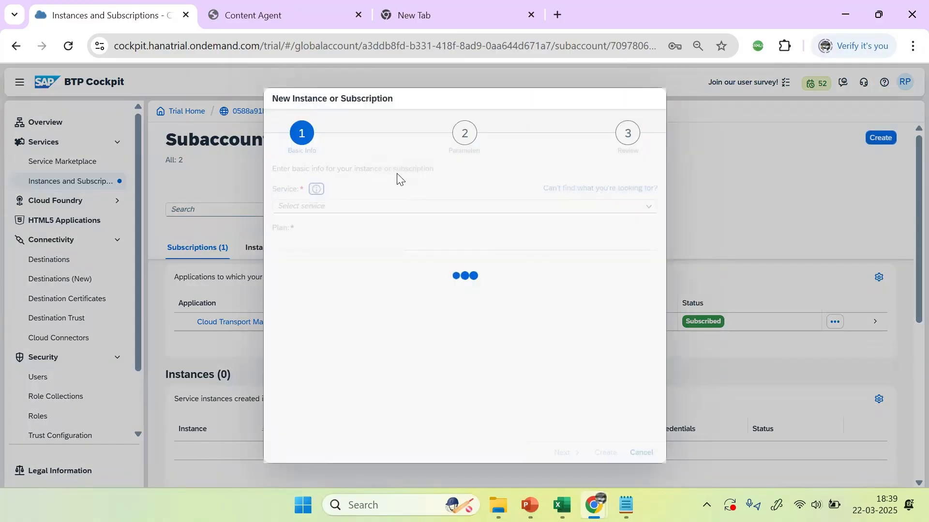
text(transport | alm-ts)
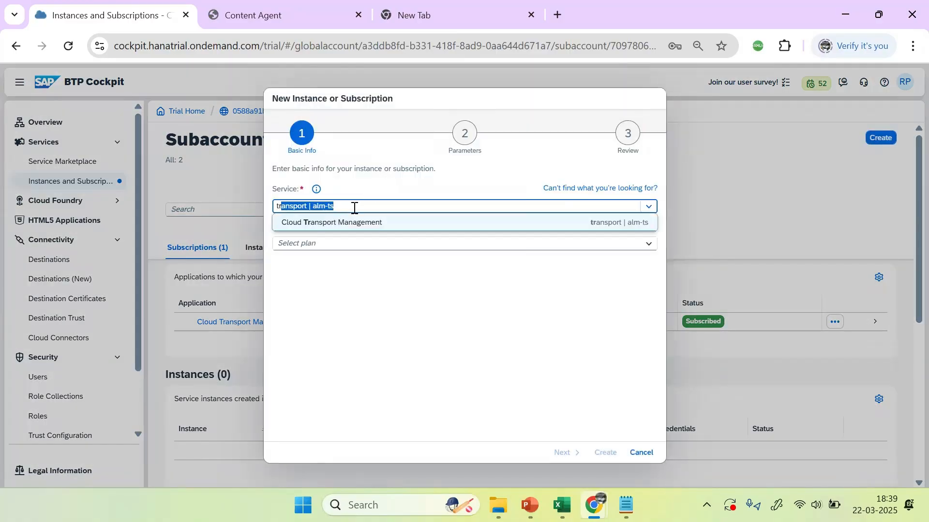
click(362, 222)
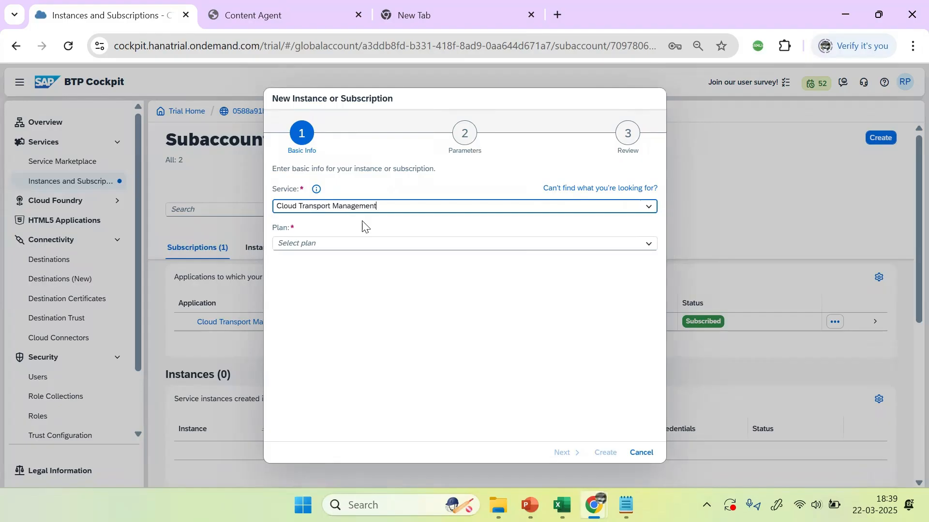
click(648, 245)
click(295, 286)
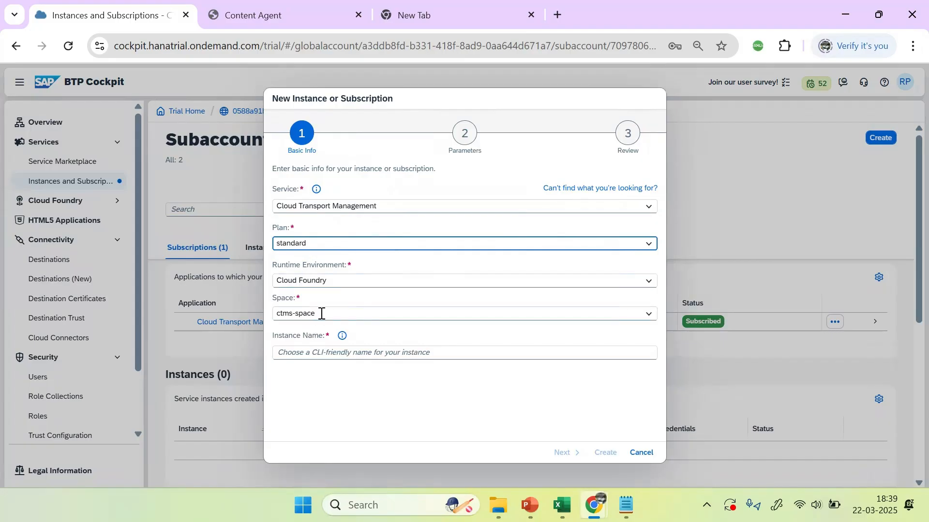
Step: Place the instance in ctms-space, name it ctms-std-intance, and create it
drag(321, 314, 271, 315)
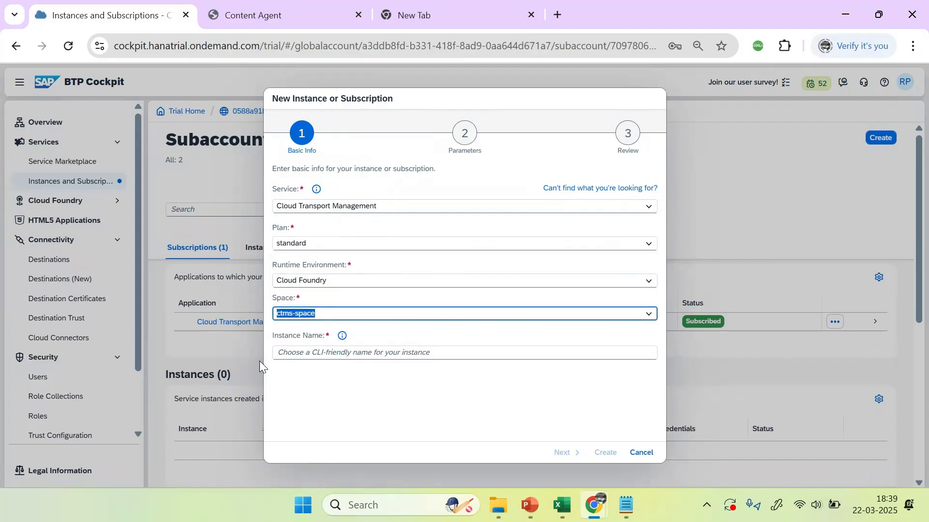
click(312, 353)
text(ctms-std-intance)
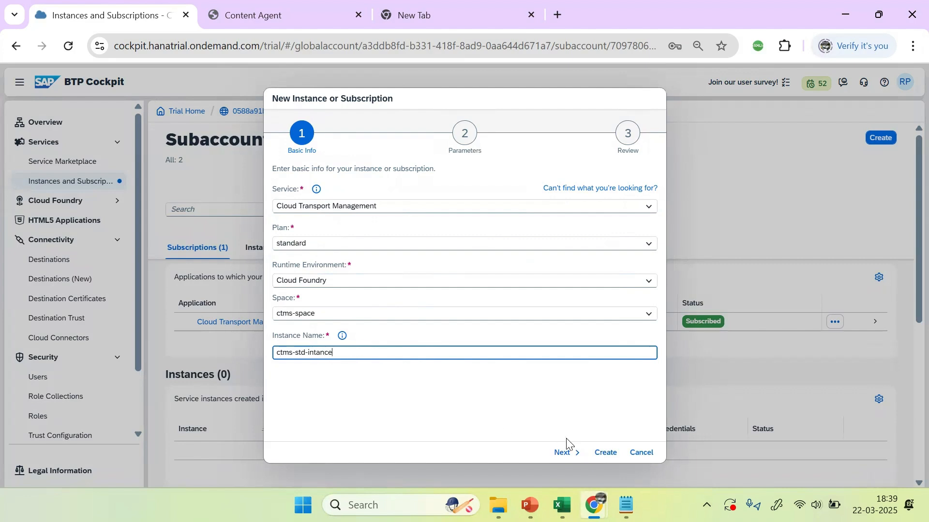
click(562, 453)
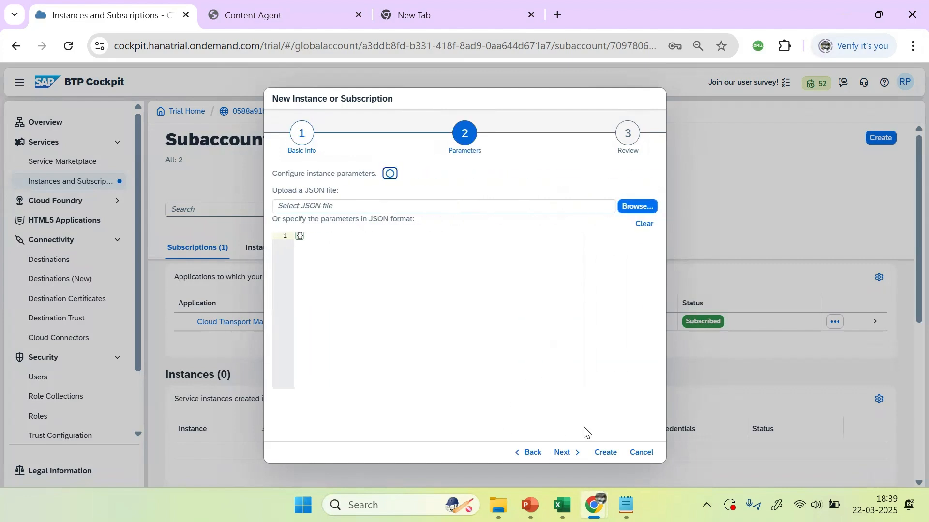
click(570, 454)
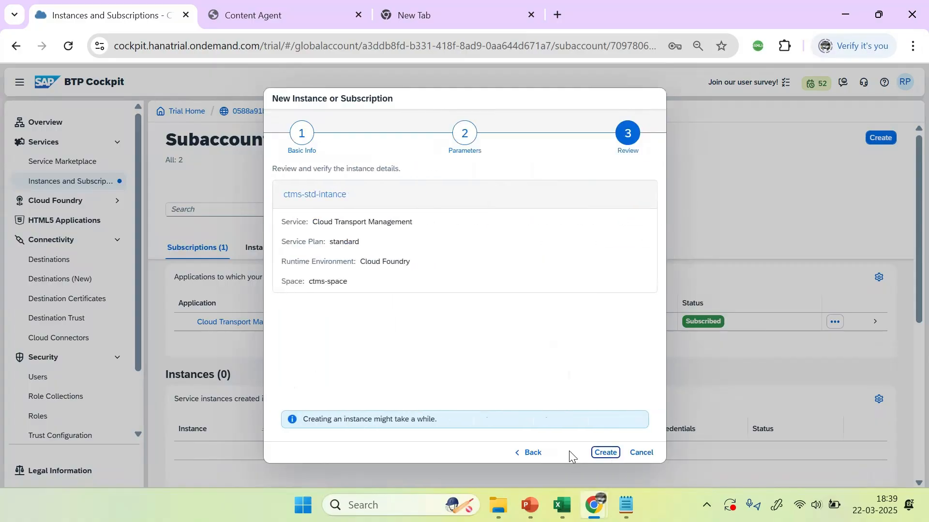
click(605, 454)
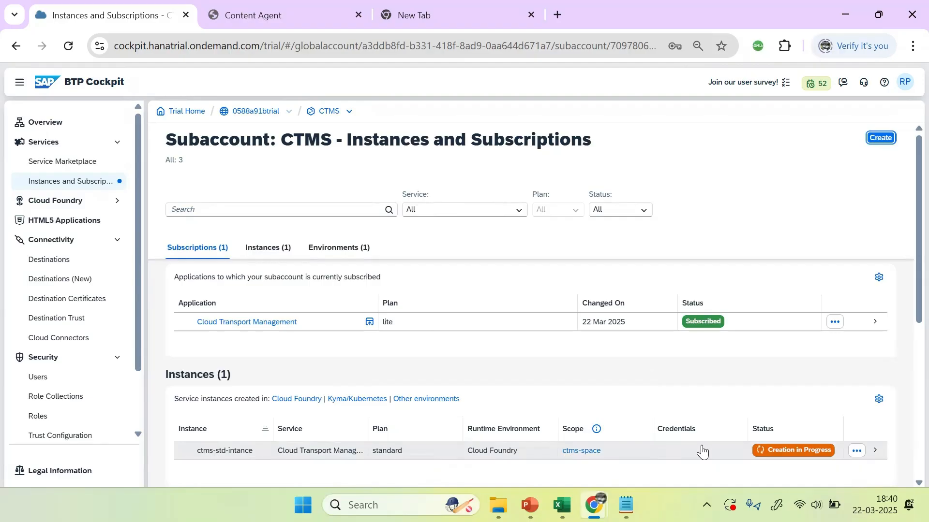
Step: Scroll the PowerPoint deck to slide 701 and select its service-key JSON and destination URL text boxes
click(530, 505)
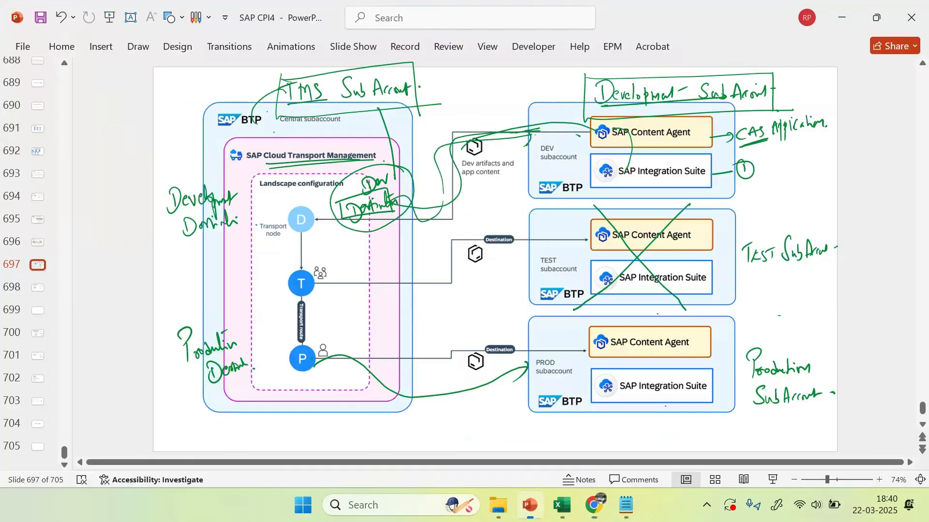
scroll(541, 305, down, 1)
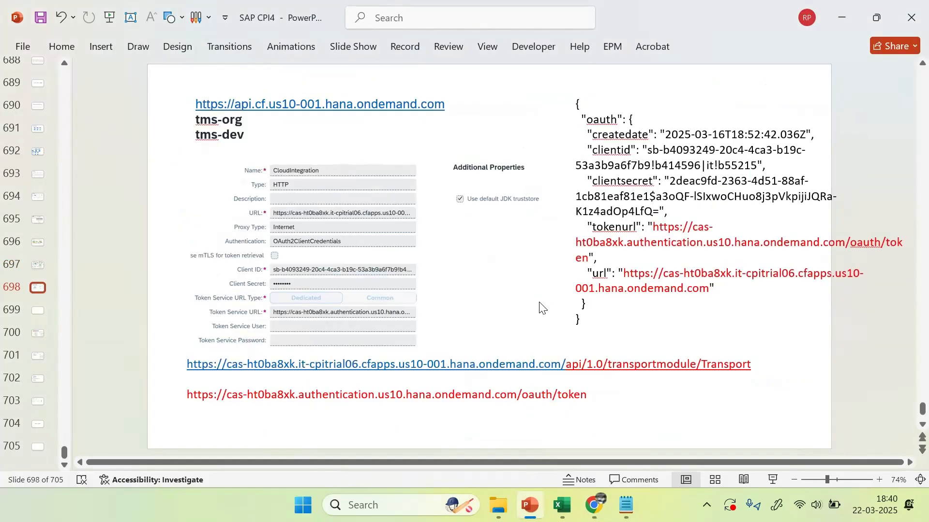
scroll(541, 308, down, 1)
scroll(541, 307, down, 1)
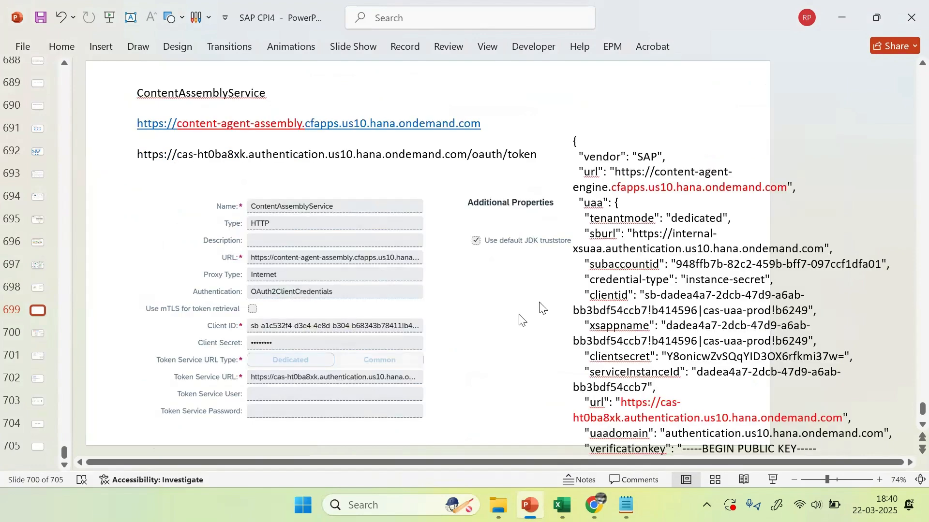
scroll(540, 305, down, 3)
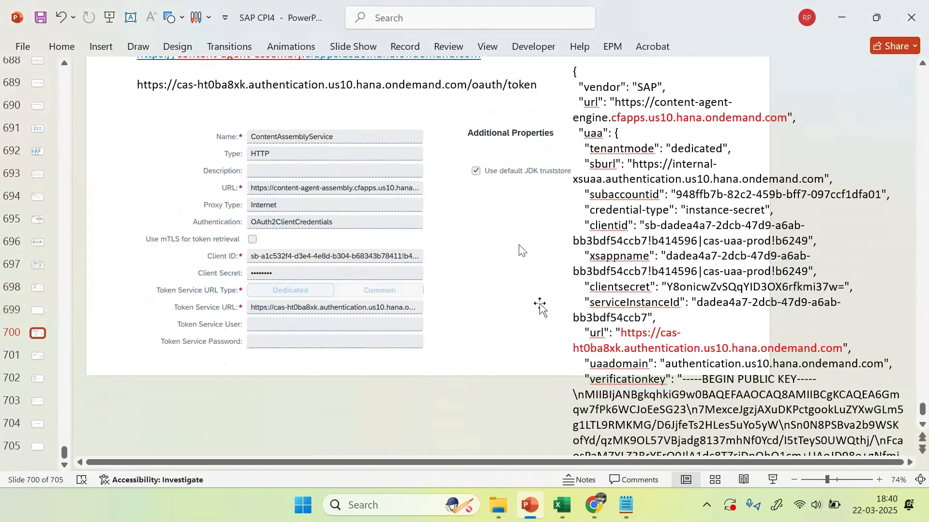
scroll(541, 305, down, 5)
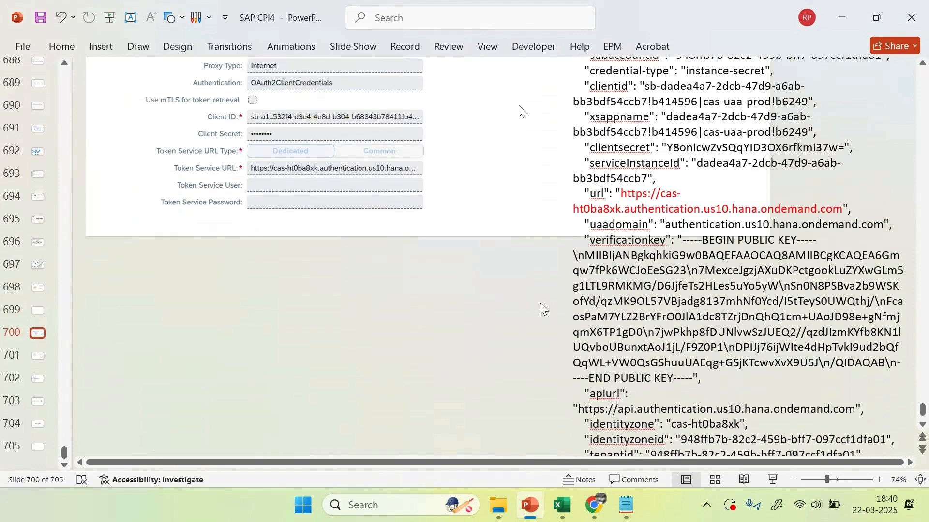
scroll(541, 307, up, 2)
scroll(541, 308, down, 2)
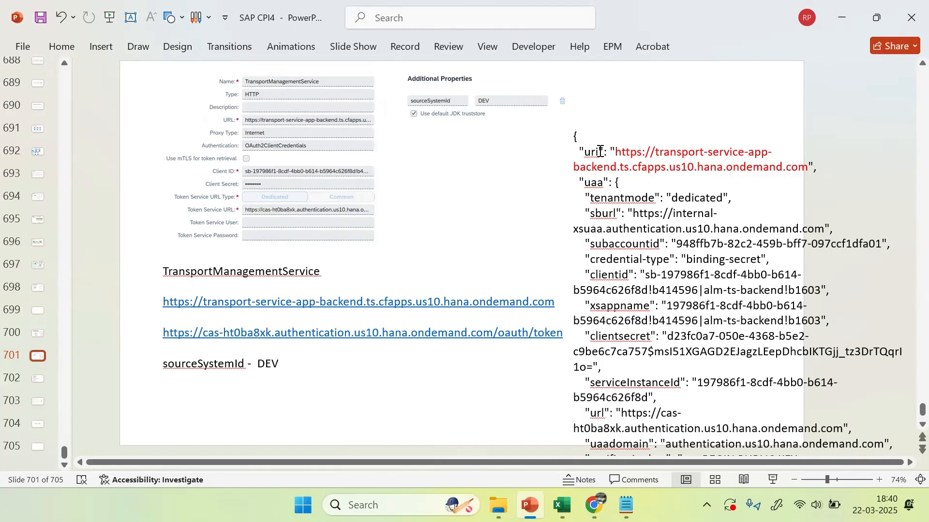
click(651, 150)
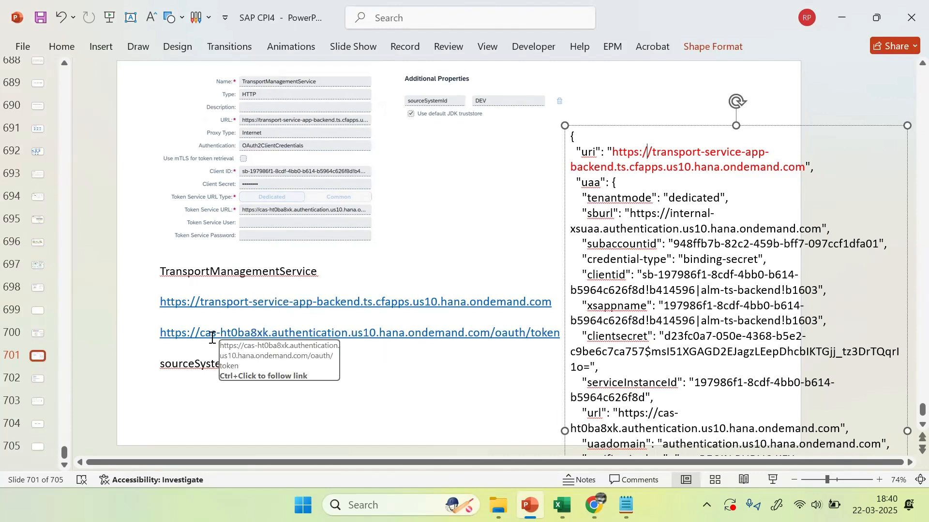
click(450, 338)
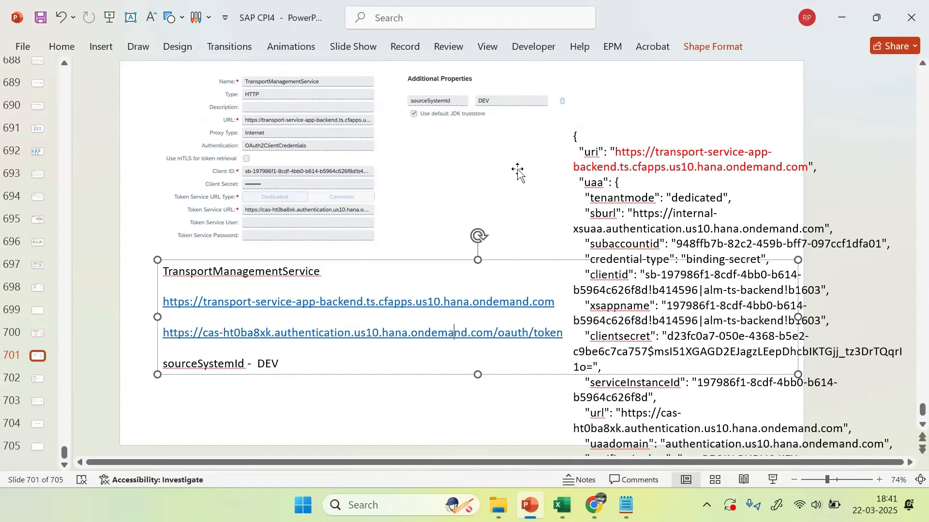
Step: Back in BTP Cockpit, choose Create Service Key from the ctms-std-intance instance's actions menu
key(alt+Tab)
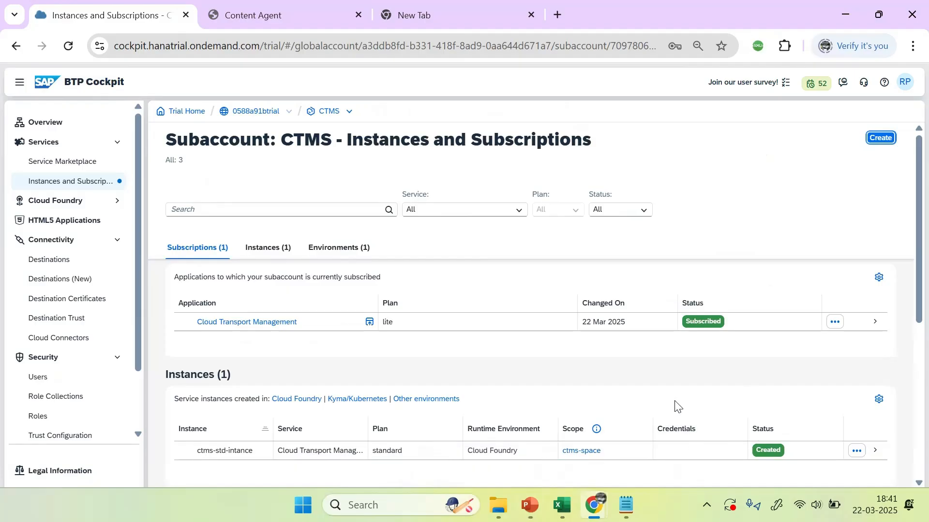
scroll(371, 376, down, 3)
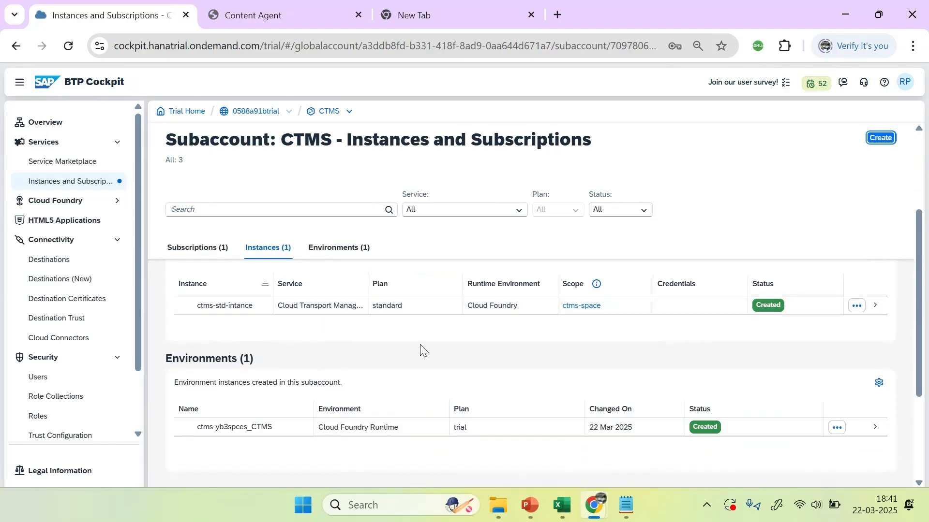
click(857, 306)
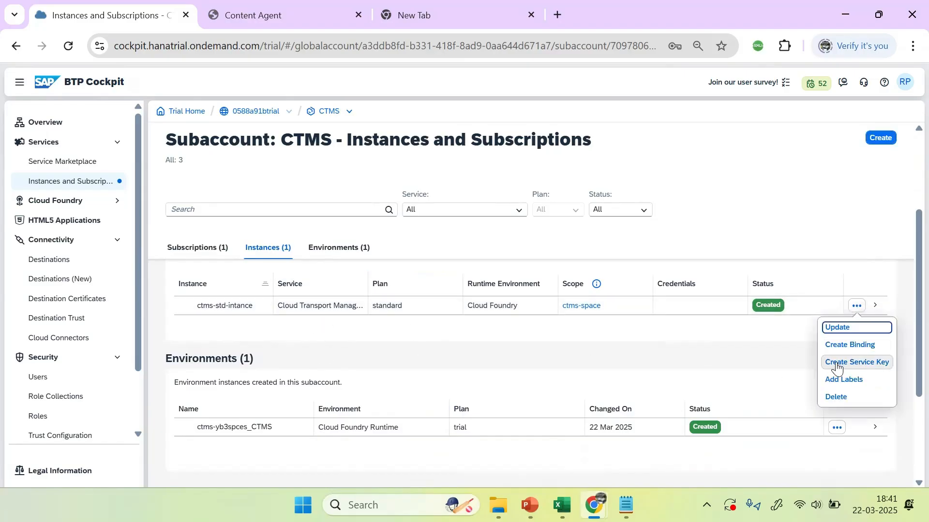
click(855, 363)
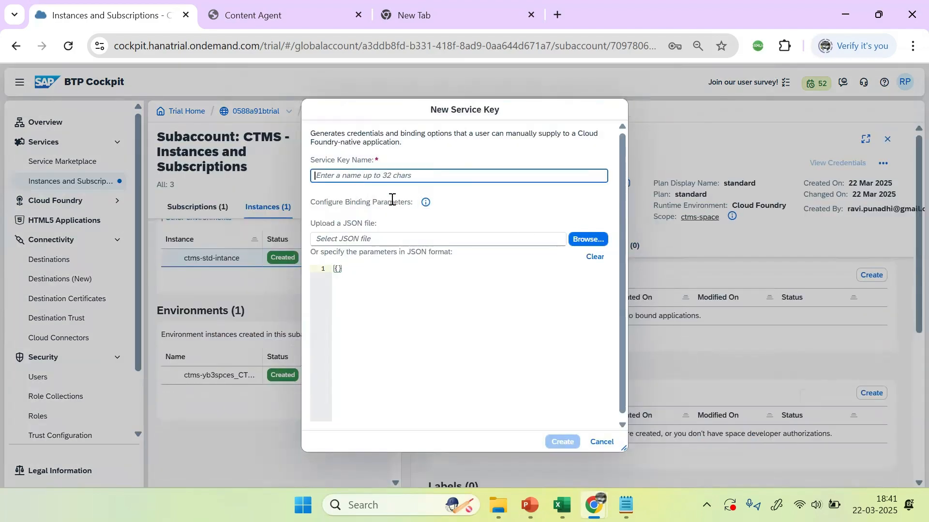
Step: Name the new service key ctms_service_key and create it
text(ctms)
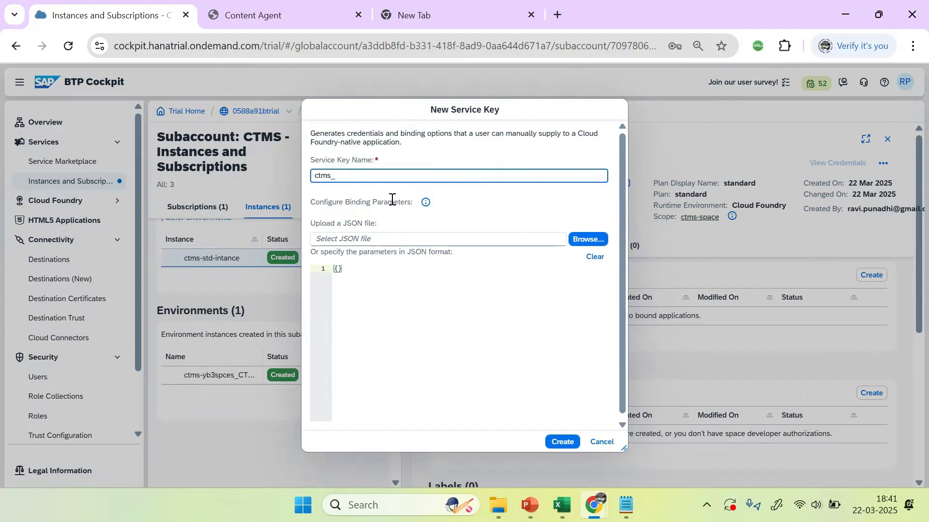
text(_service_key)
click(551, 442)
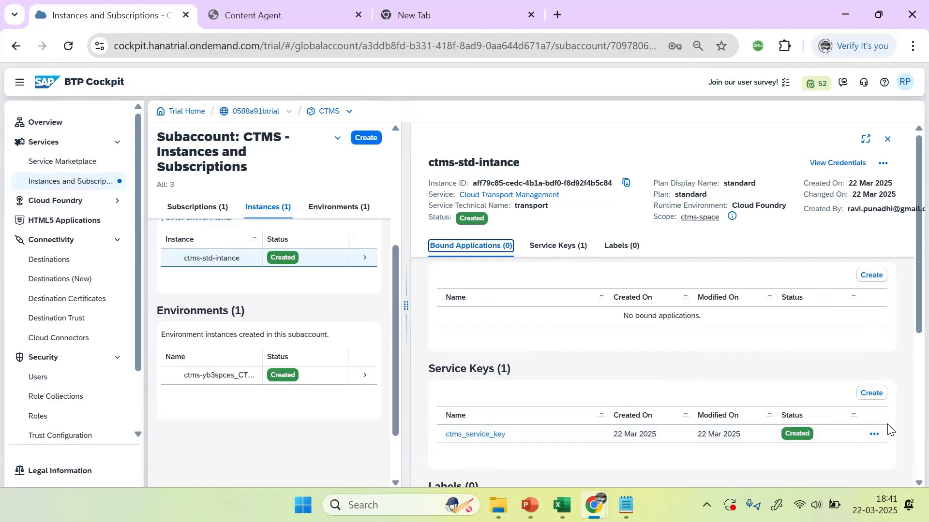
Step: Copy the ctms_service_key credentials JSON to the clipboard and bring Notepad forward
scroll(907, 324, down, 2)
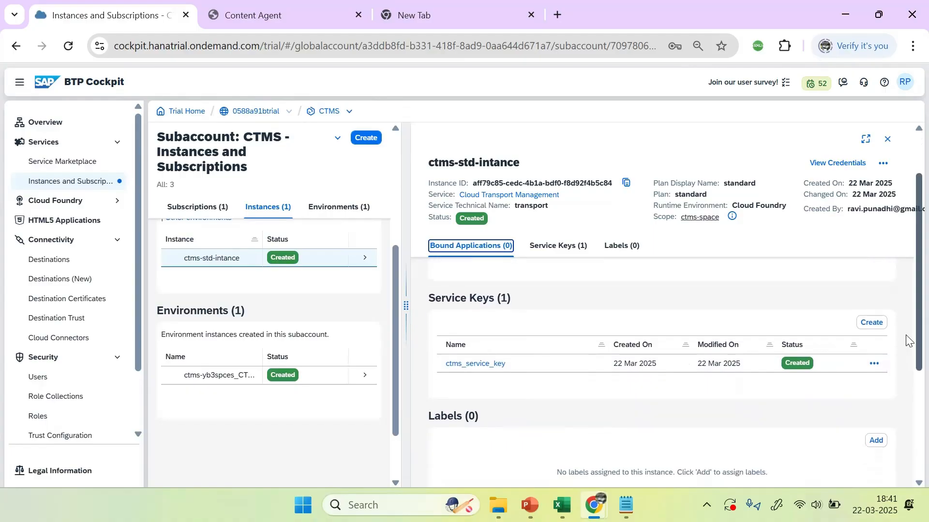
scroll(906, 339, down, 1)
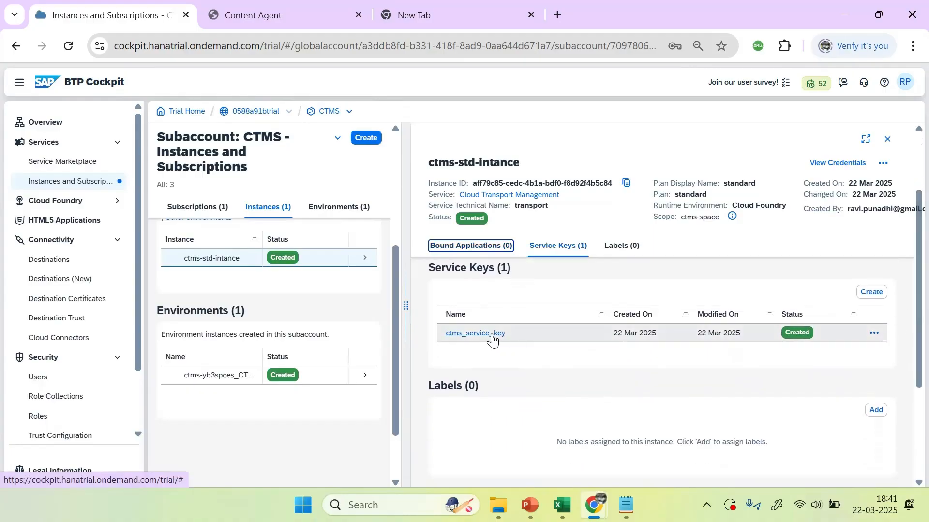
click(472, 335)
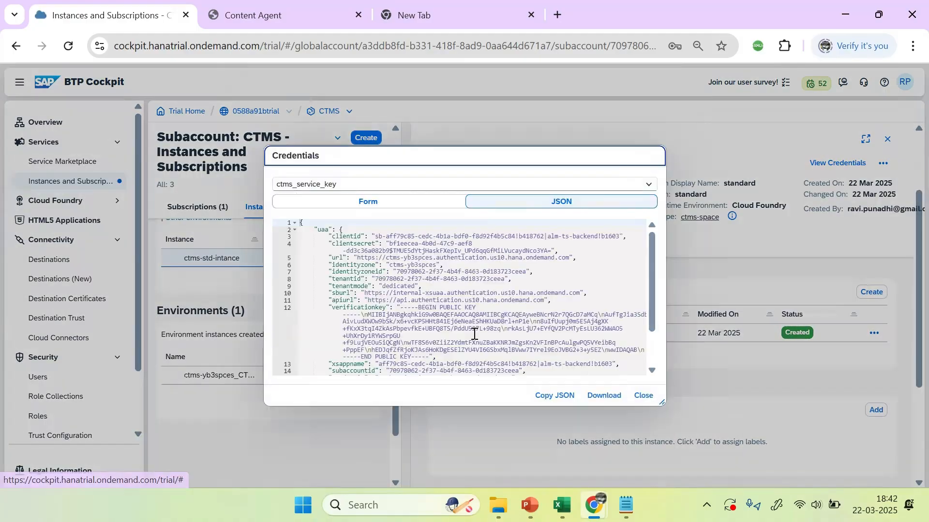
click(564, 402)
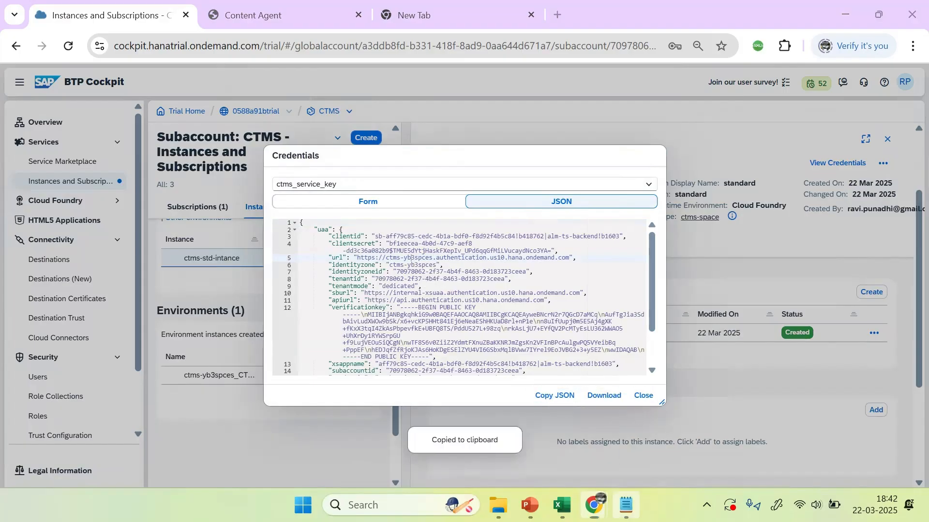
click(627, 505)
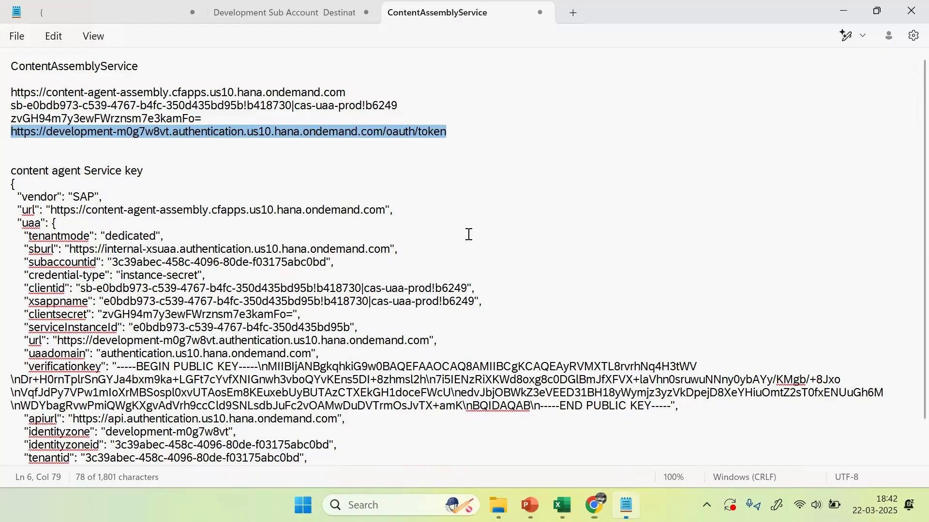
Step: Paste the service-key JSON into a new Notepad tab under the heading 'CMTS INSTANCE DETAILS'
click(574, 13)
key(ctrl+v)
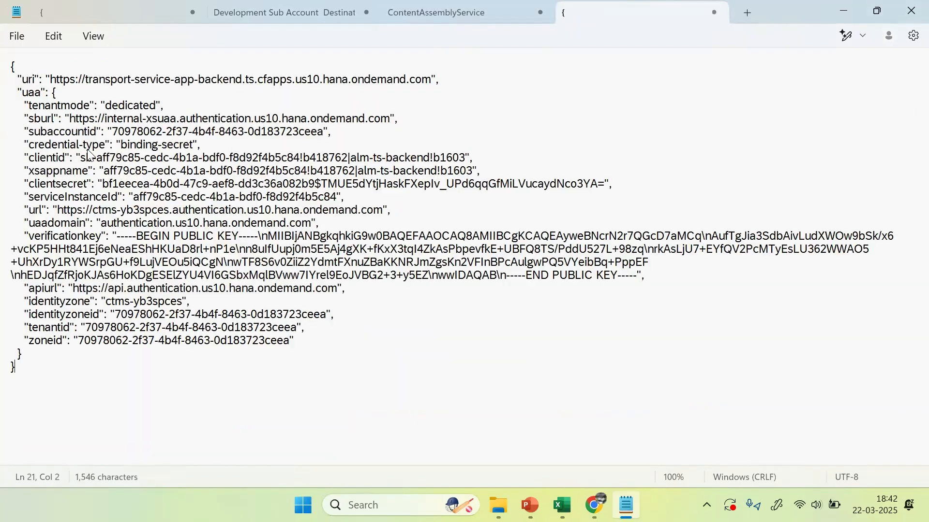
click(85, 66)
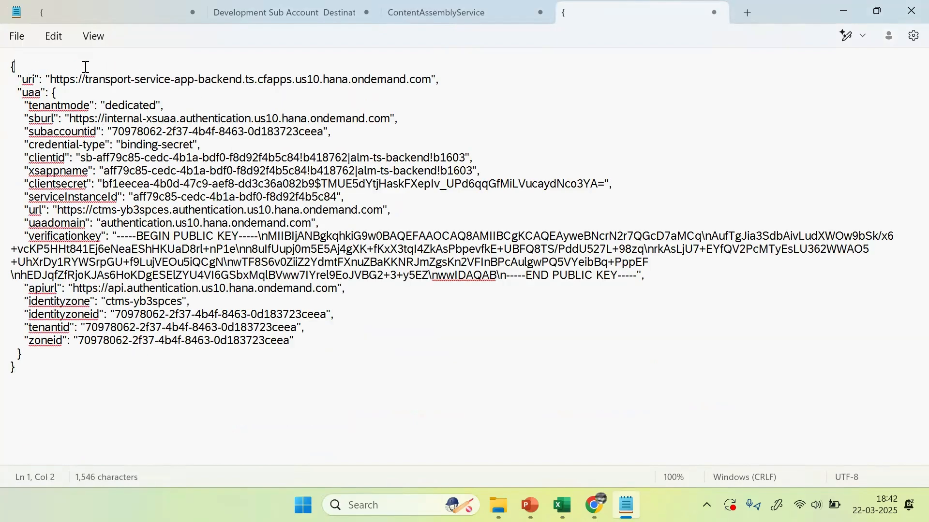
key(Return)
key(Up)
text(c)
key(BackSpace)
key(Caps_Lock)
text(CMTS INSTAN)
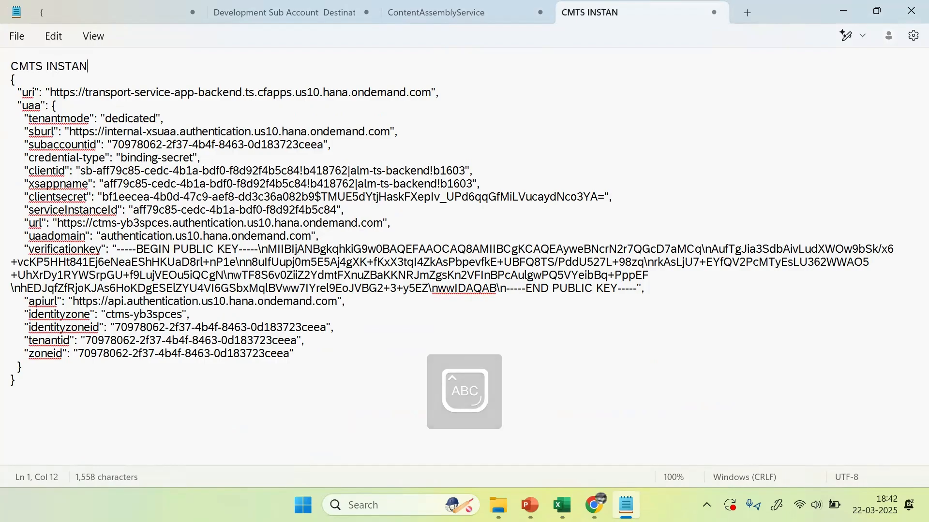
text(CE DETAILS)
key(Return)
key(Return)
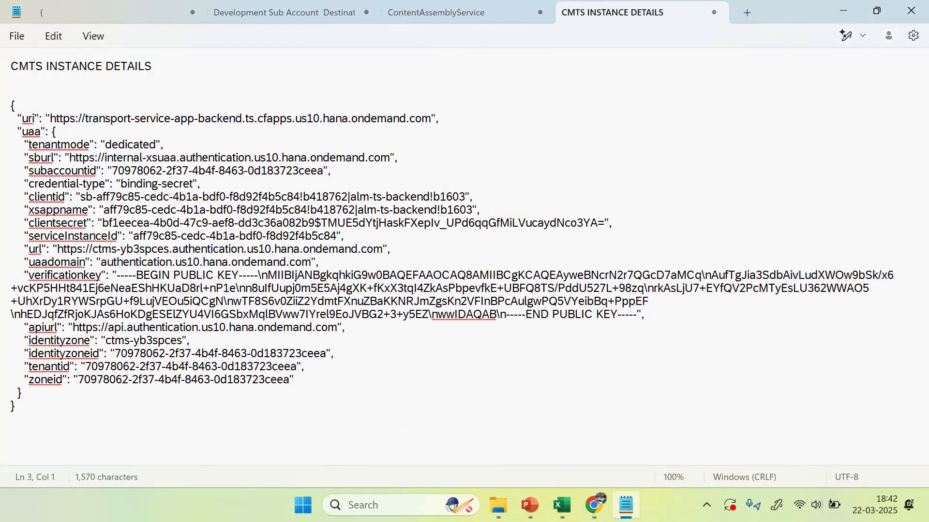
click(358, 393)
Step: Copy the four destination-detail lines from PowerPoint slide 701
key(alt+Tab)
key(alt+Tab)
click(529, 505)
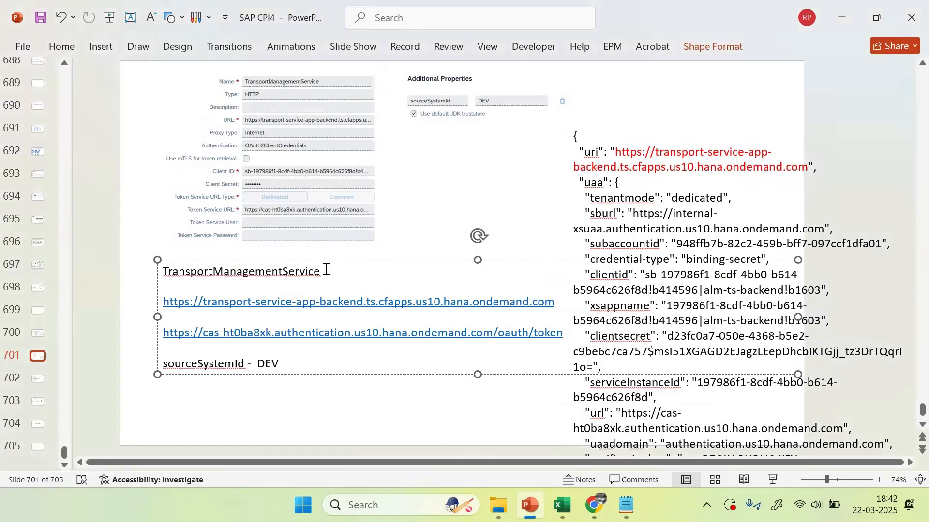
drag(286, 363, 160, 277)
key(ctrl+c)
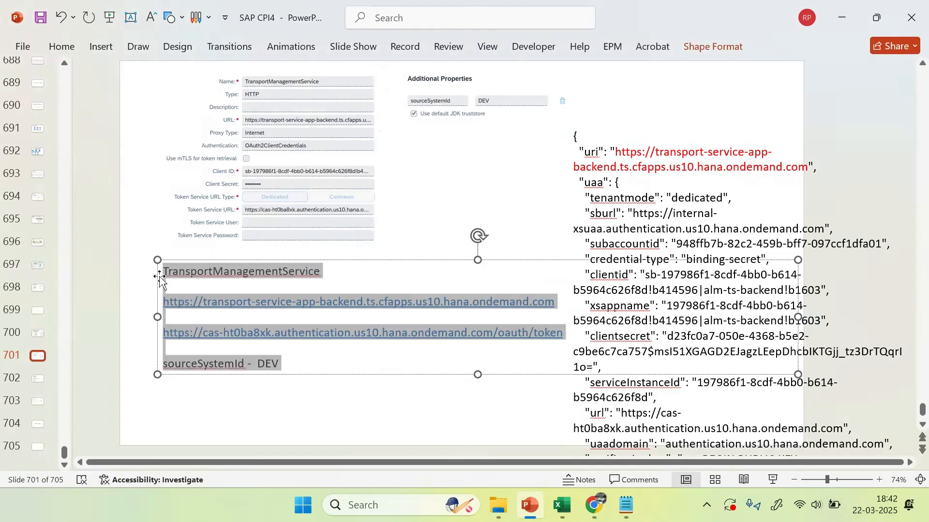
key(alt+Tab)
Step: Paste the destination details below the CMTS INSTANCE DETAILS heading, leaving a blank line
click(37, 82)
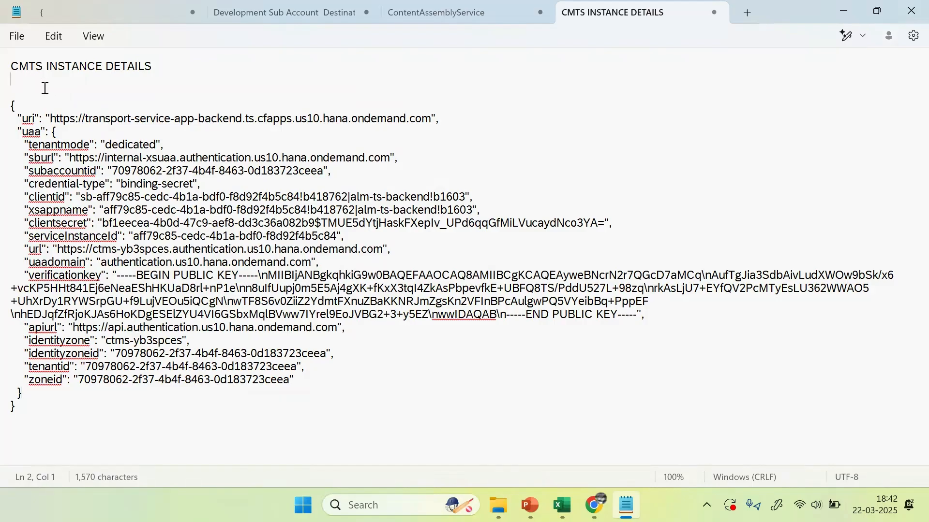
key(ctrl+v)
click(160, 66)
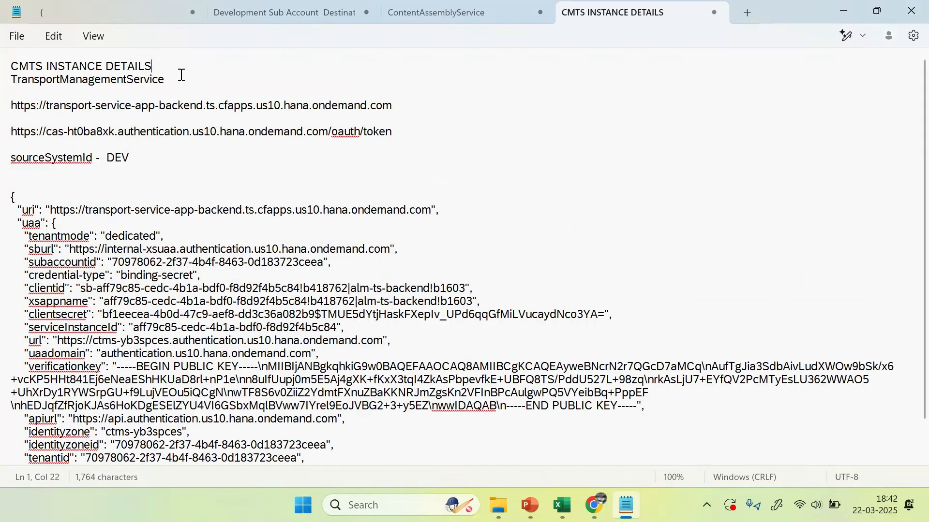
key(Return)
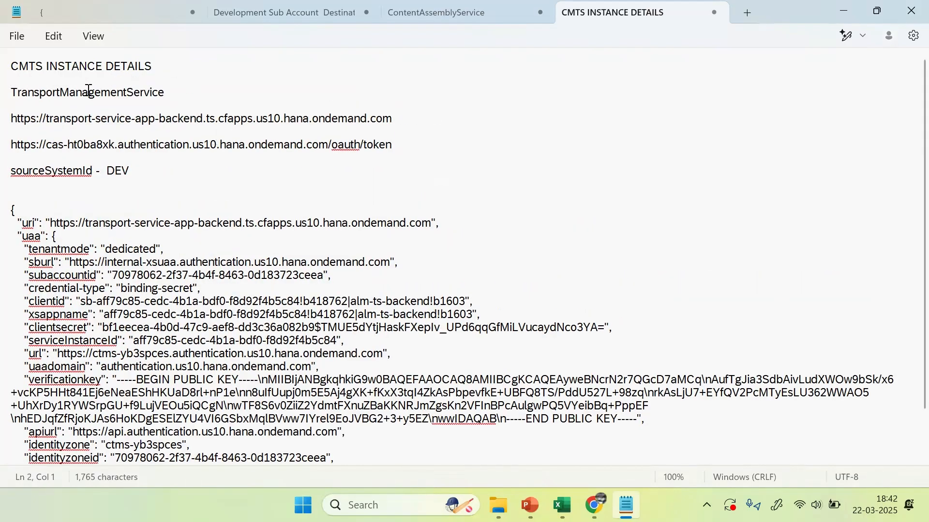
Step: Add the clientid value on a new line below the service URL
drag(167, 93, 8, 94)
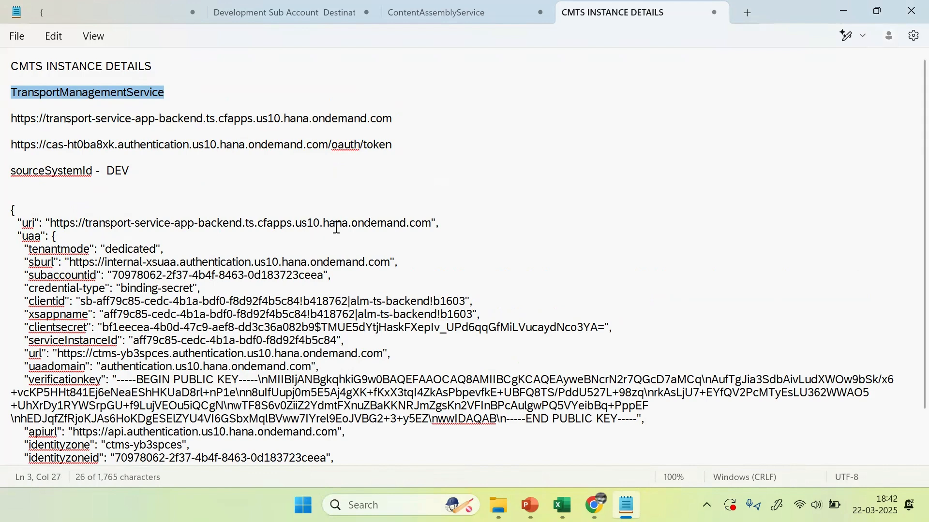
click(432, 224)
drag(432, 225, 55, 223)
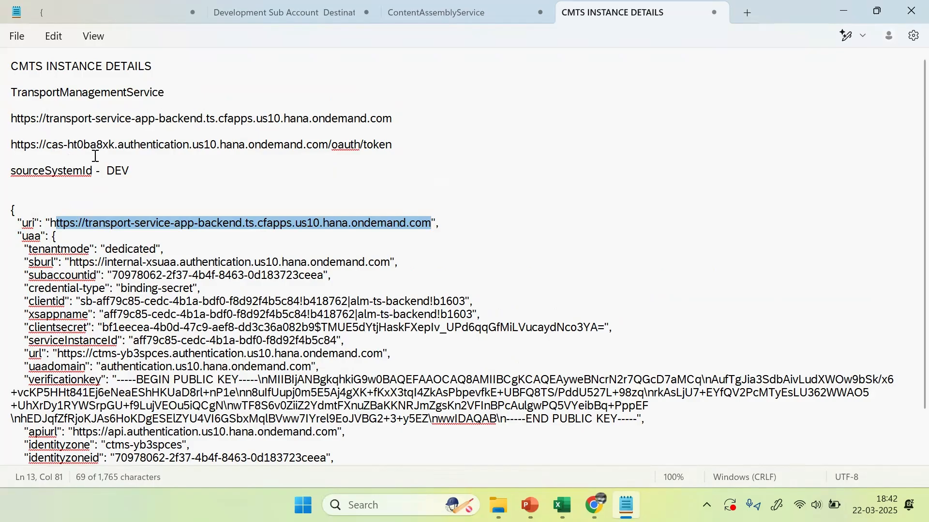
click(131, 144)
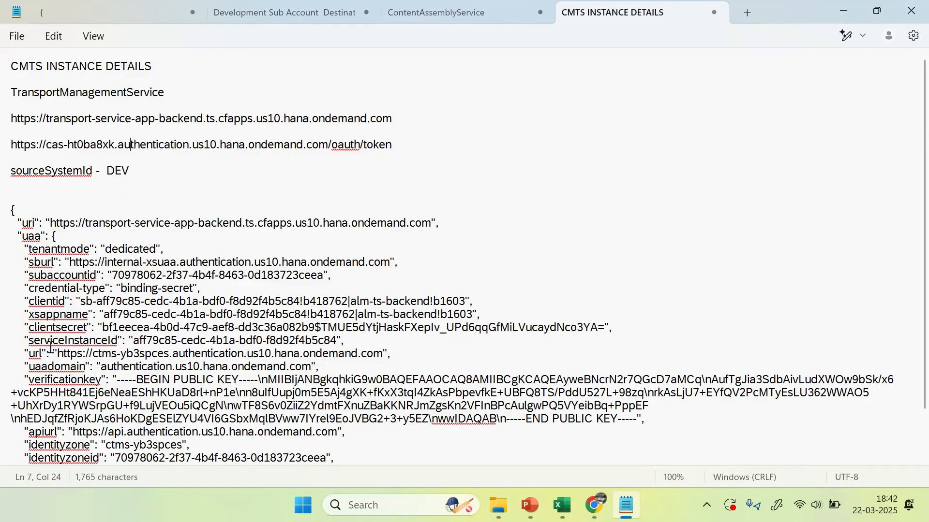
click(65, 326)
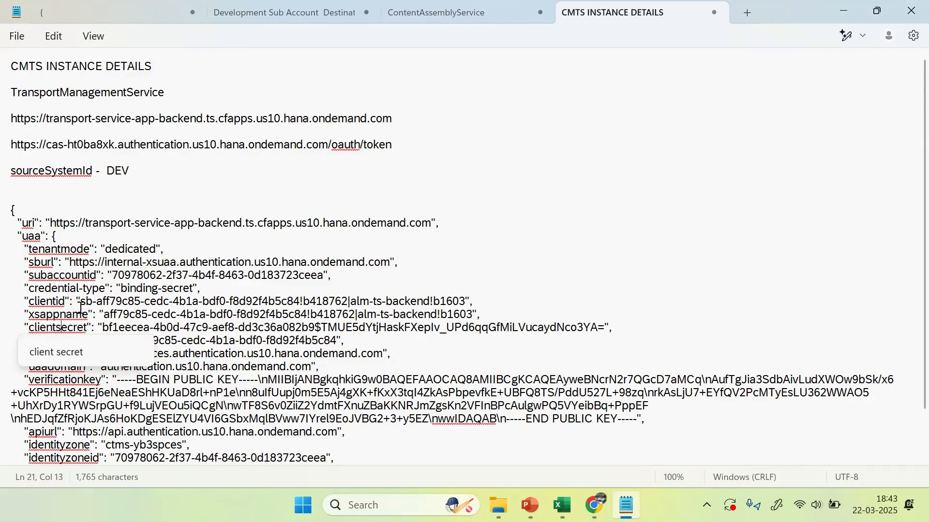
drag(98, 301, 466, 304)
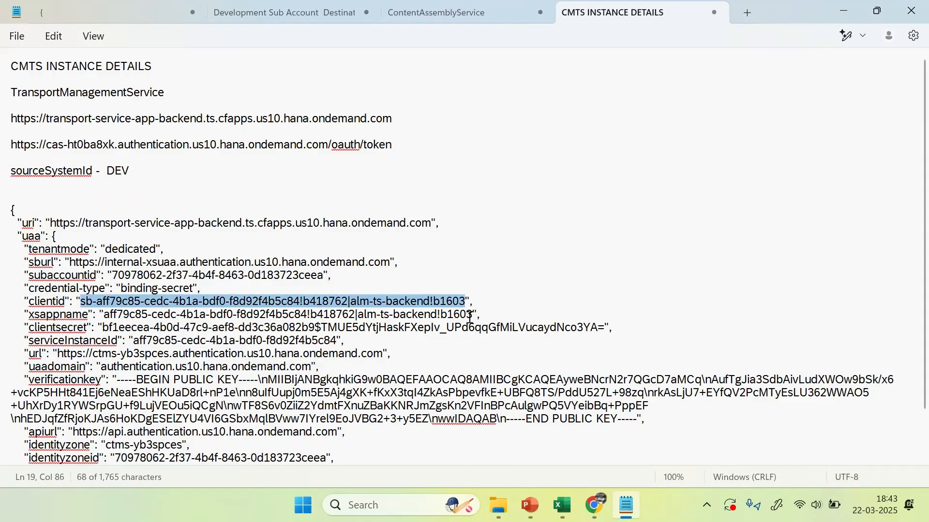
click(418, 124)
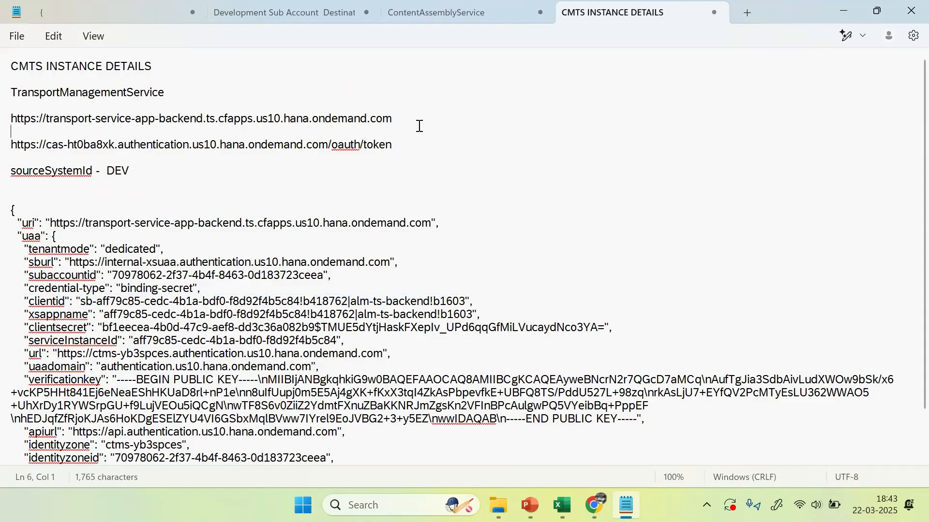
key(Return)
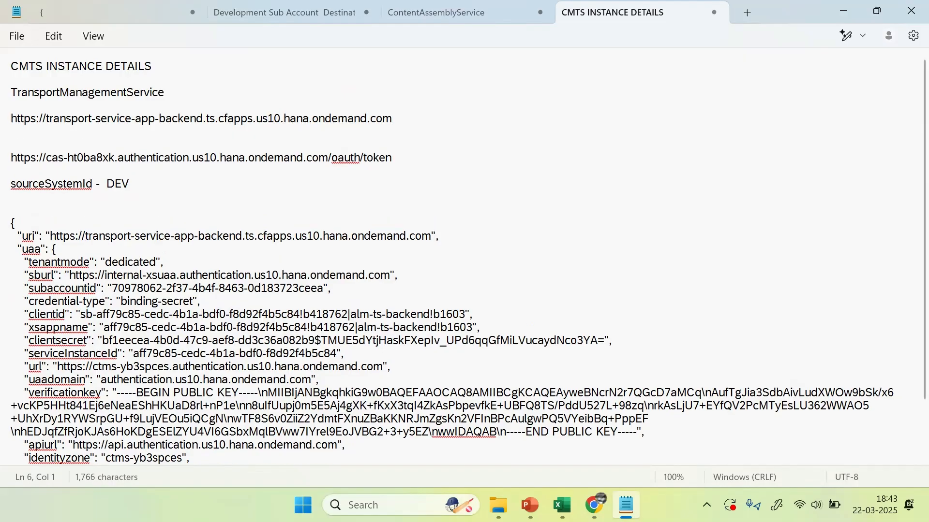
key(ctrl+v)
key(Return)
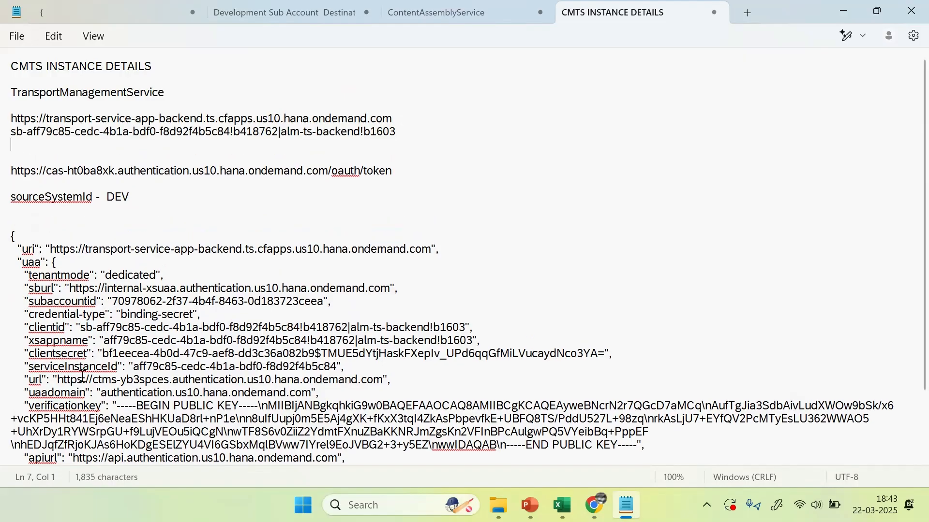
Step: Add the clientsecret value on the line below the client ID
drag(102, 353, 604, 353)
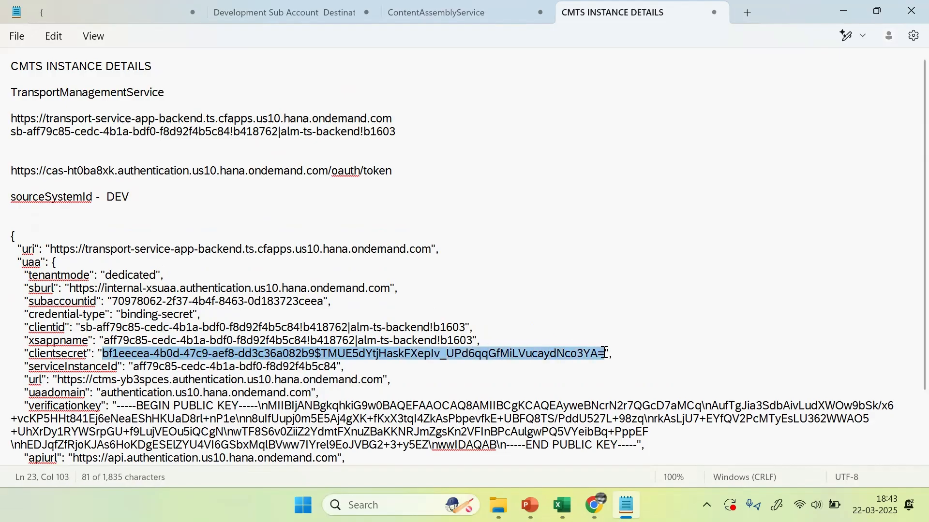
click(52, 150)
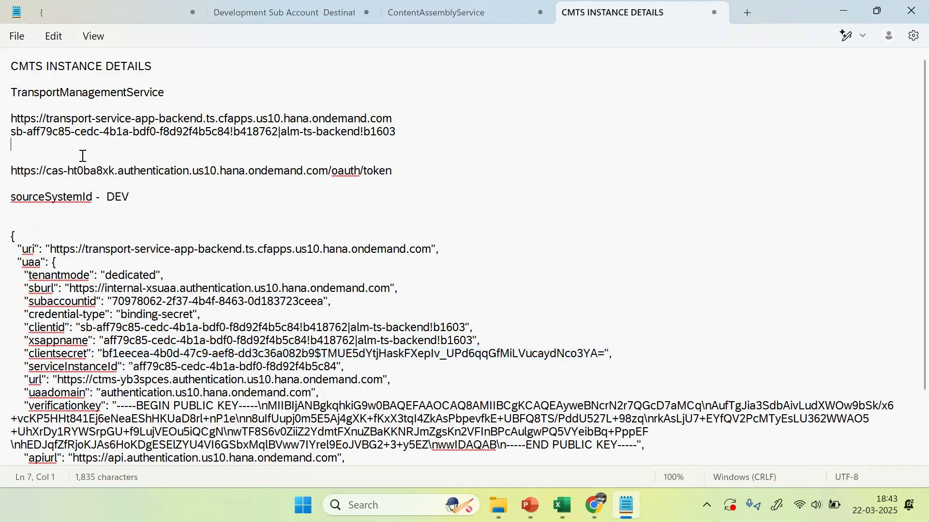
key(ctrl+v)
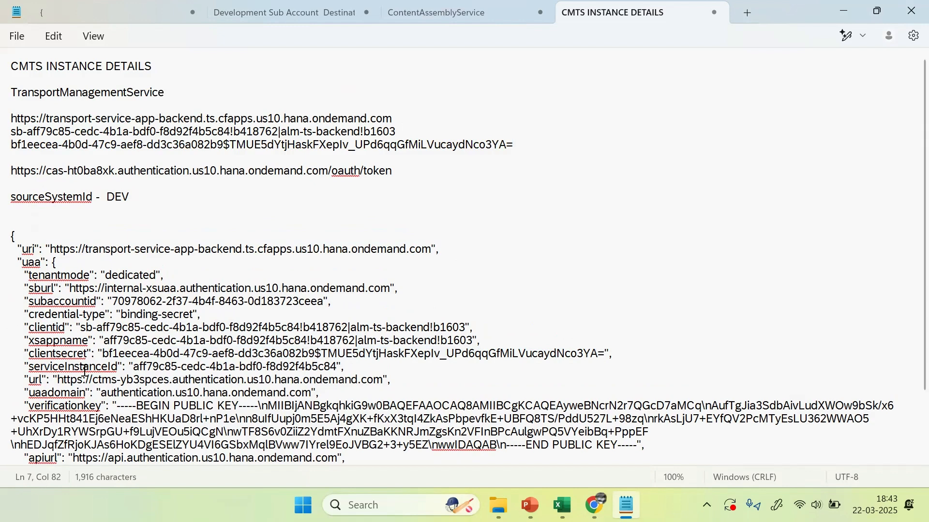
click(92, 370)
click(313, 394)
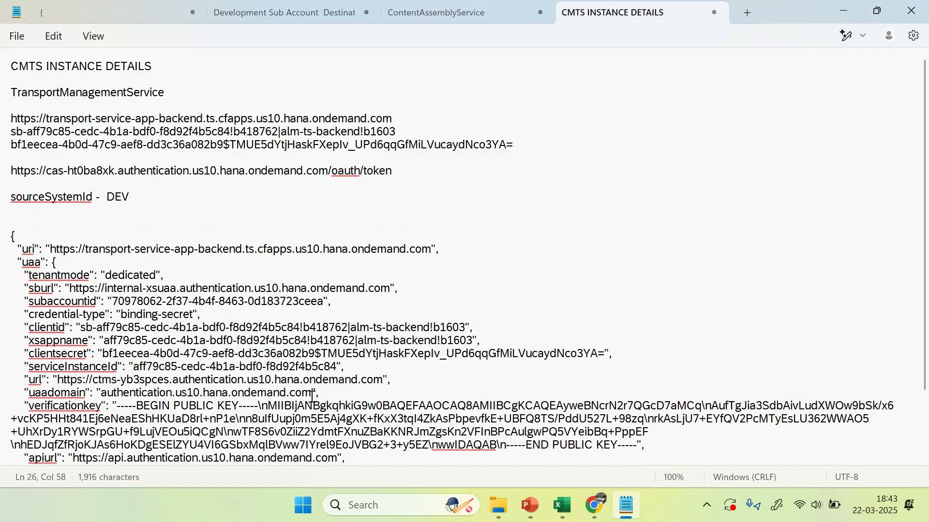
Step: Replace the token URL's old host with the ctms-yb3spces url from the credentials
drag(60, 379, 385, 377)
key(ctrl+c)
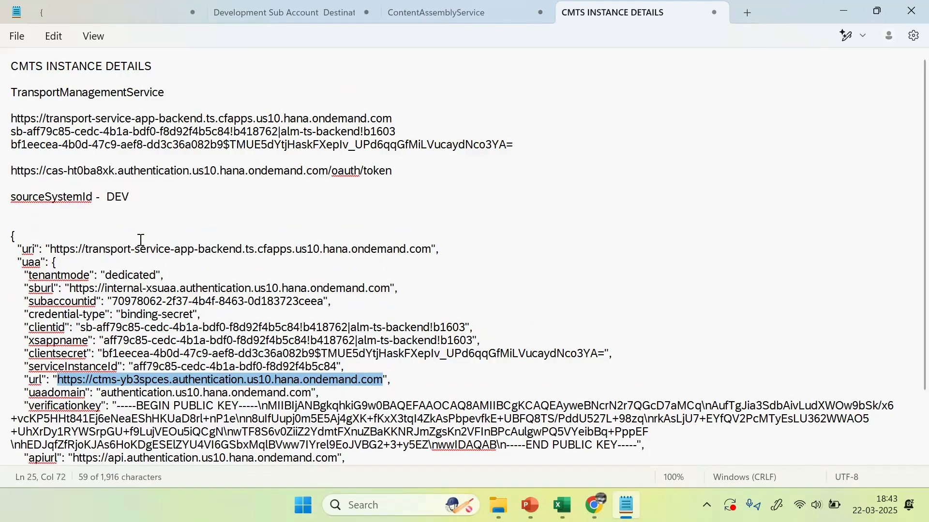
drag(46, 171, 327, 172)
key(ctrl+v)
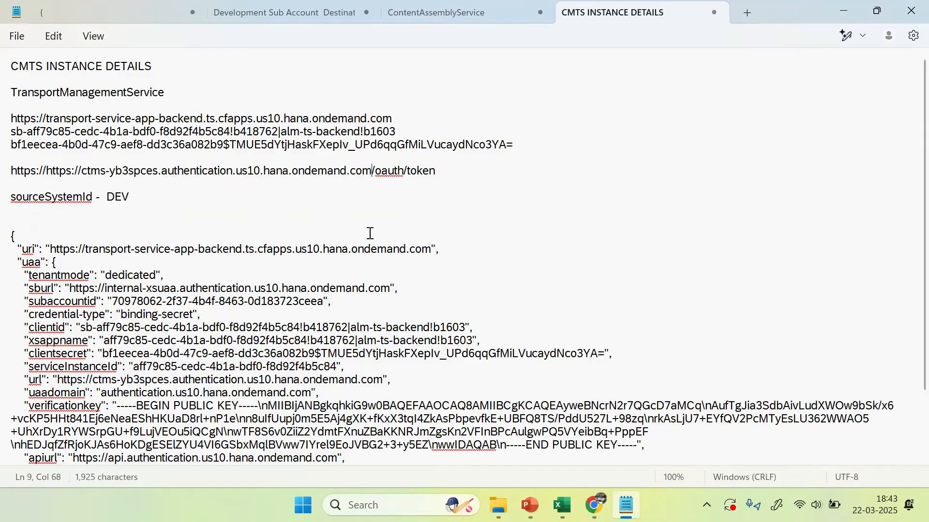
click(390, 172)
click(440, 170)
drag(440, 170, 8, 173)
click(201, 207)
Step: Append '_NODE' to the sourceSystemId so it reads DEV_NODE
click(248, 380)
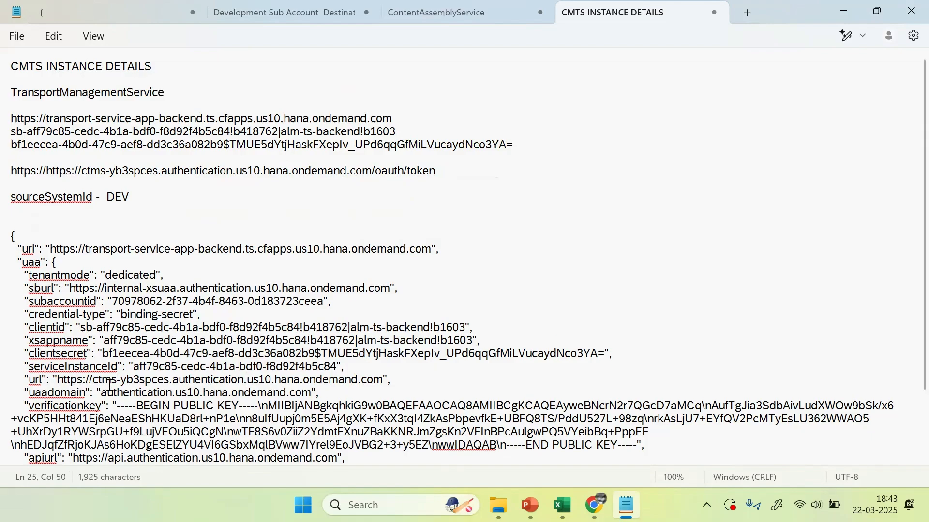
drag(392, 380, 23, 380)
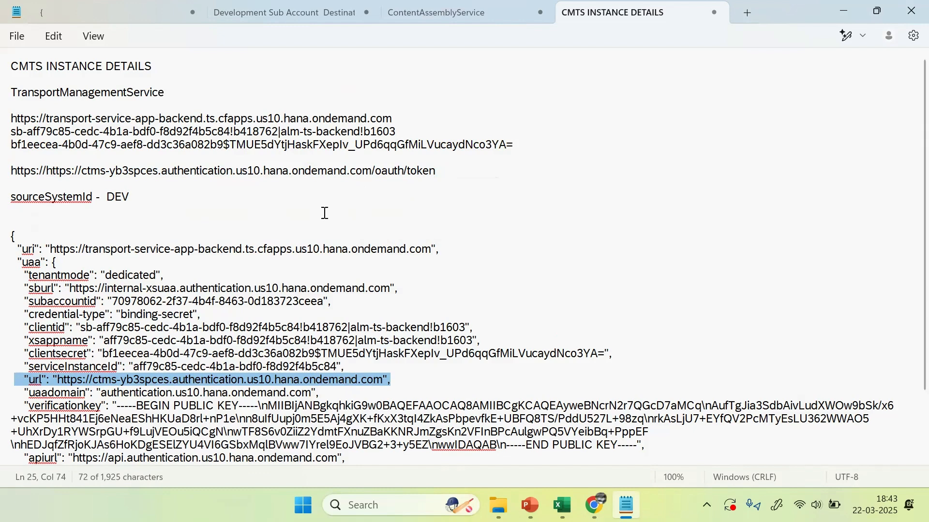
click(48, 198)
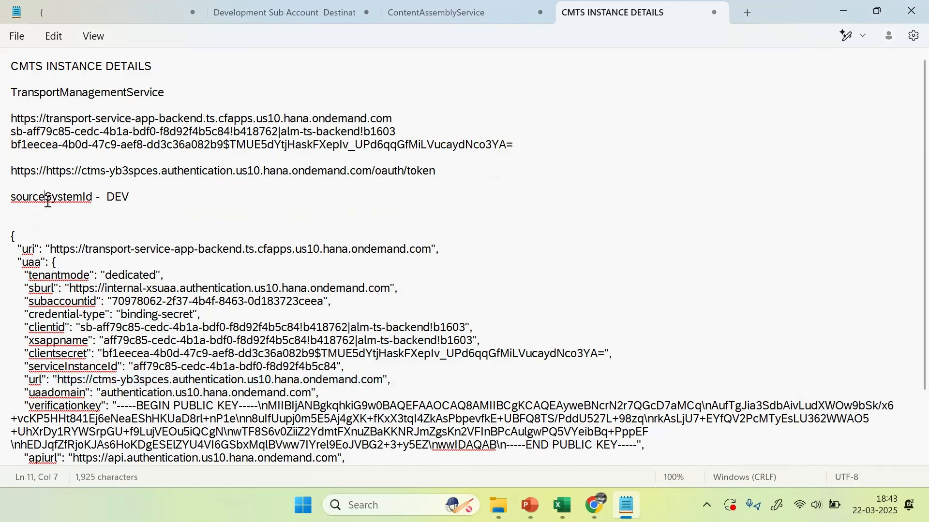
click(97, 198)
click(144, 197)
text(_NODE)
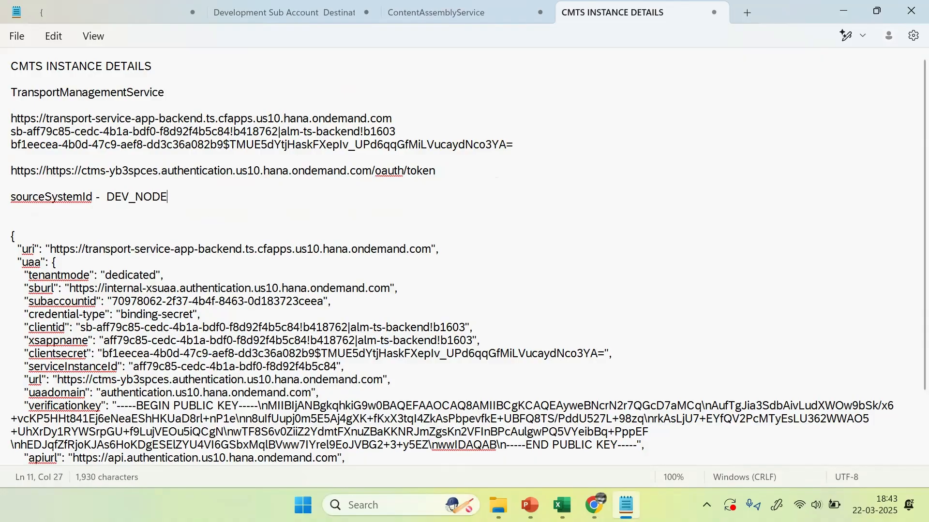
key(alt+Tab)
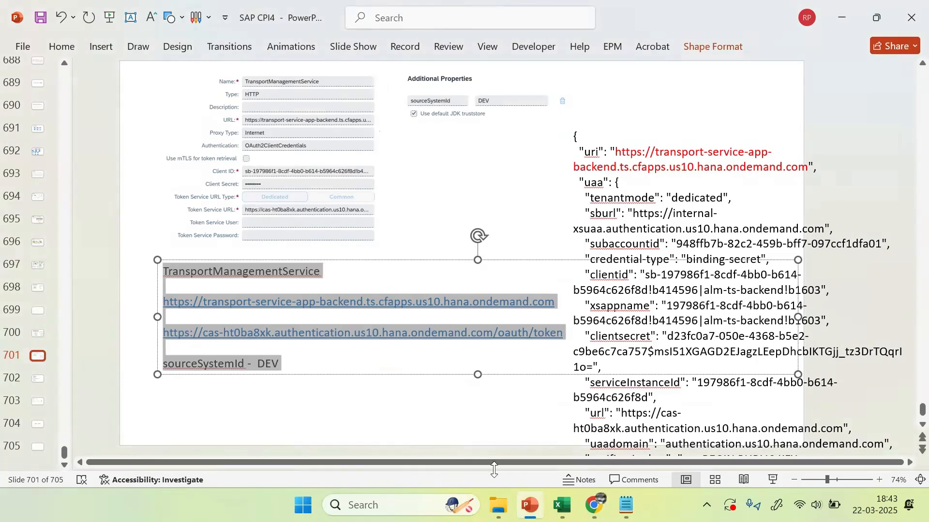
Step: Review the Cloud Transport Management, BTP Cockpit, Content Agent and SALES-SUB00 windows, then return to the notes
mouse_move(594, 506)
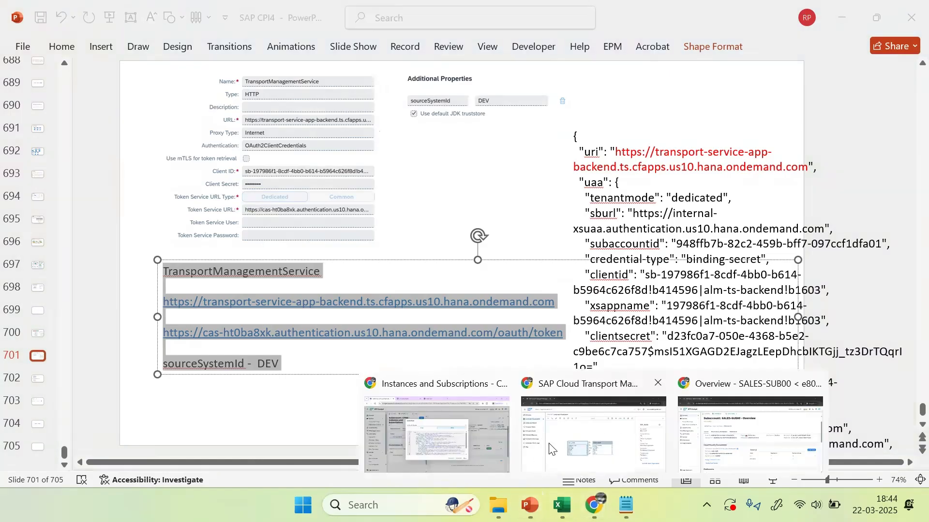
click(552, 448)
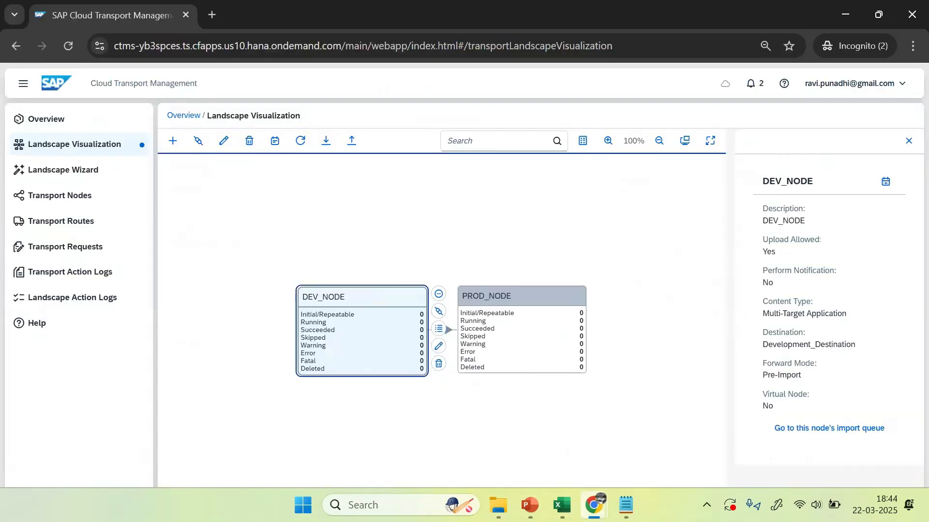
mouse_move(594, 505)
click(439, 430)
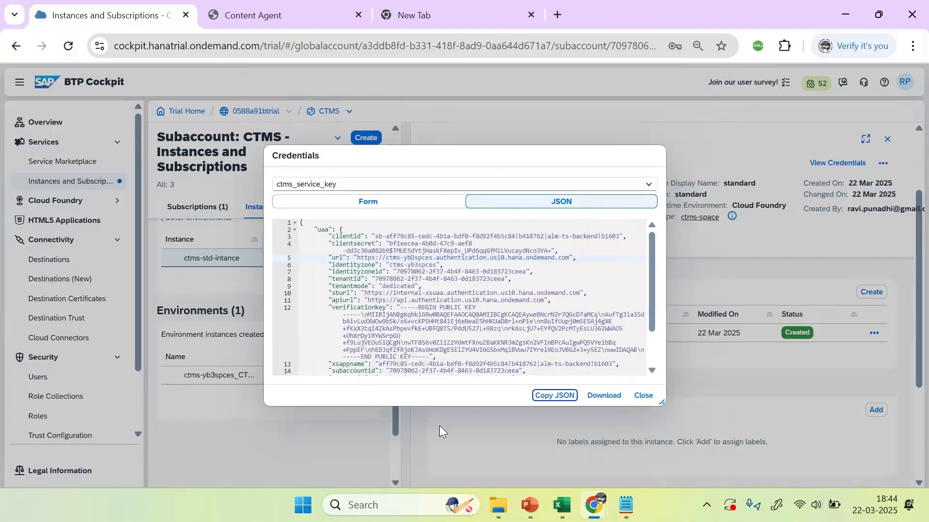
click(281, 18)
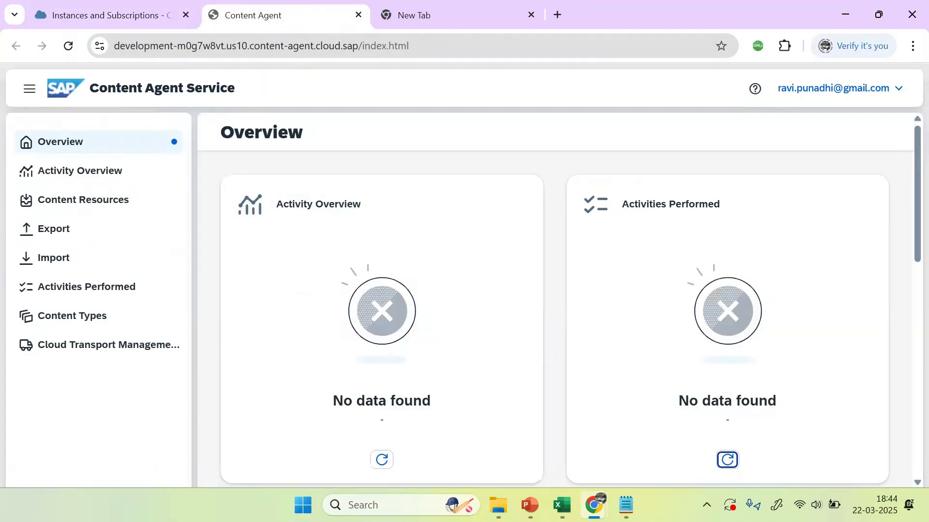
mouse_move(594, 506)
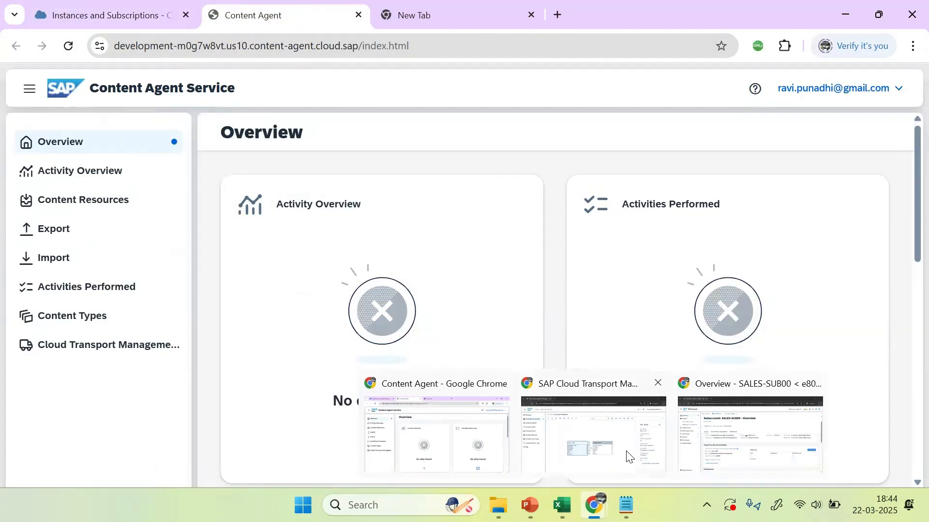
click(718, 441)
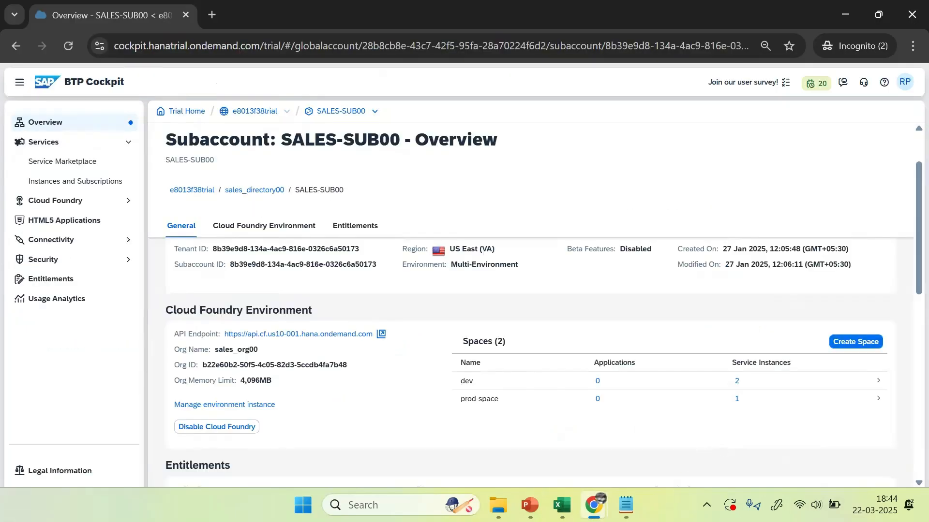
mouse_move(594, 506)
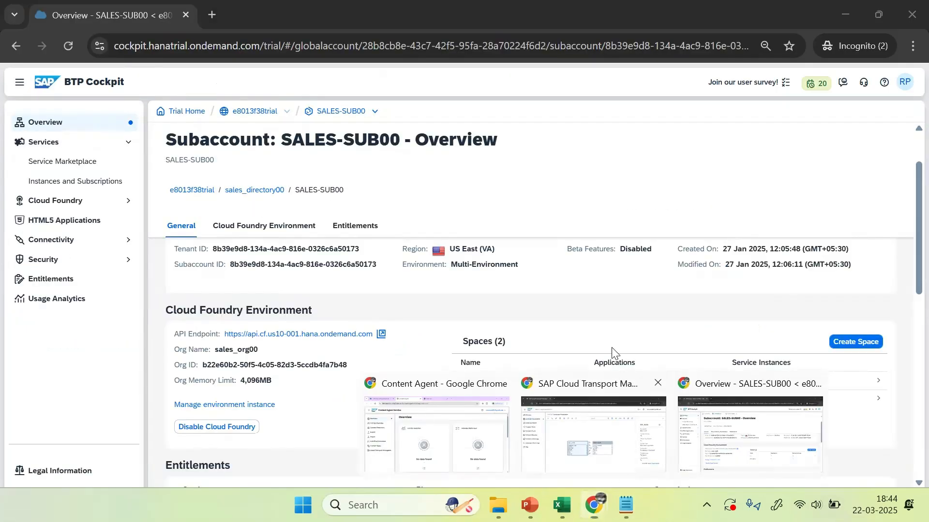
click(624, 387)
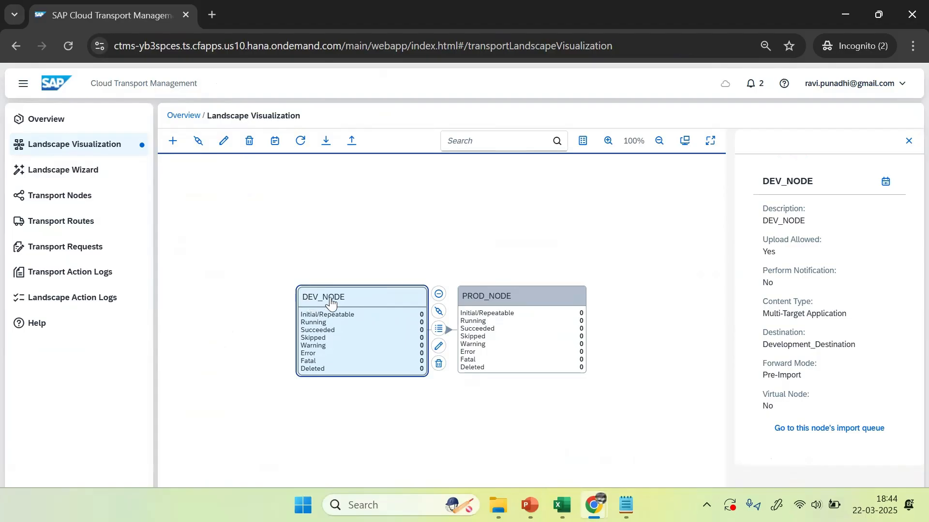
key(alt+Tab)
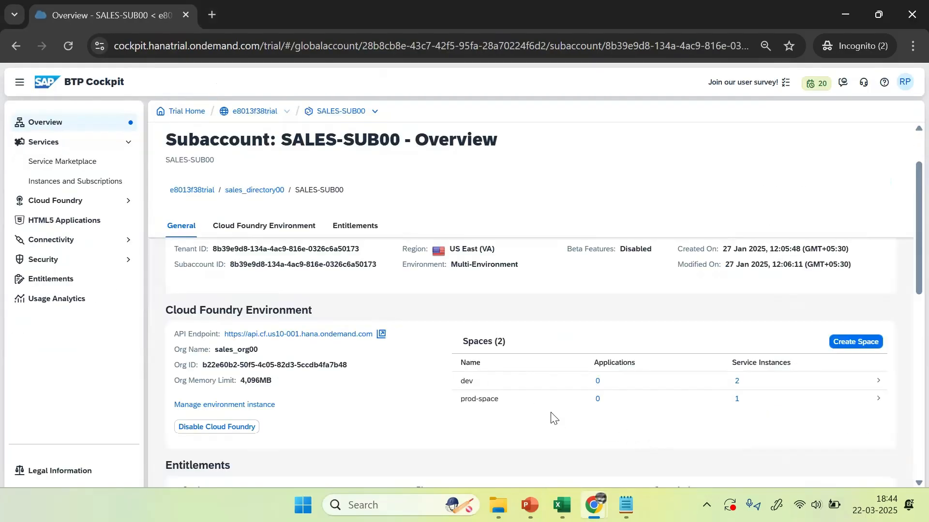
key(alt+Tab)
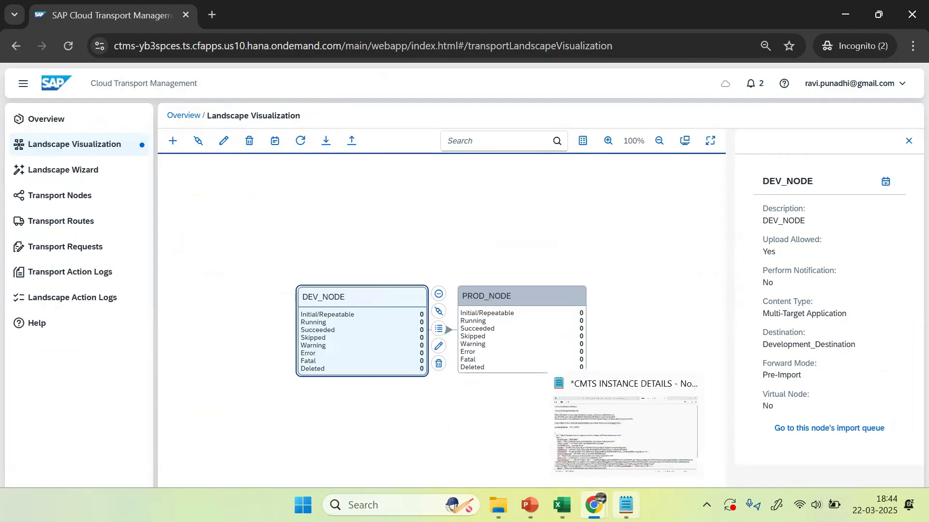
click(626, 505)
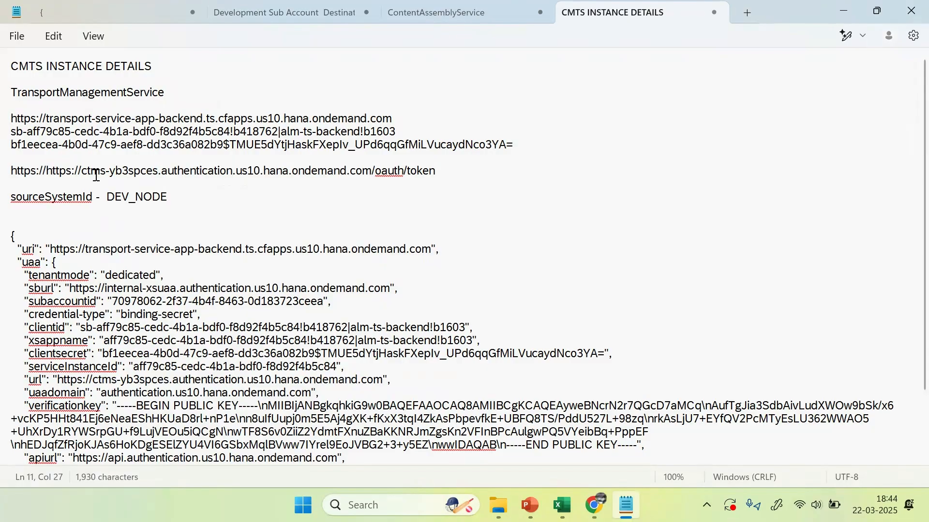
Step: Check the DEV_NODE and TransportManagementService values in the notes, then return to Chrome
drag(169, 198, 107, 197)
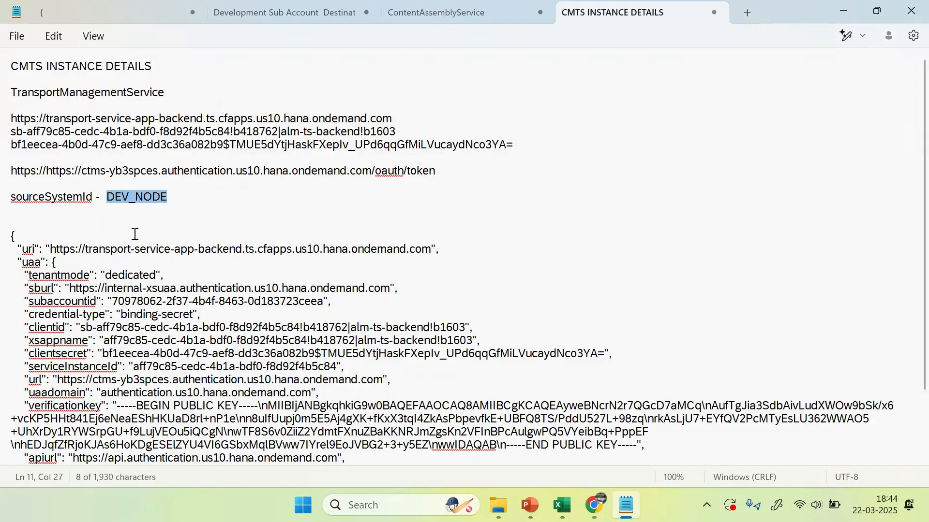
click(57, 216)
drag(169, 88, 8, 93)
key(ctrl+c)
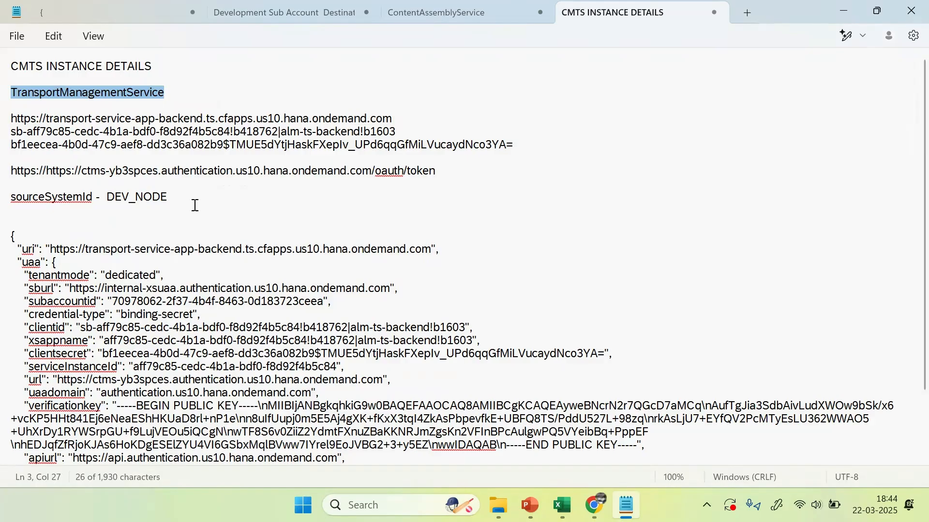
click(595, 506)
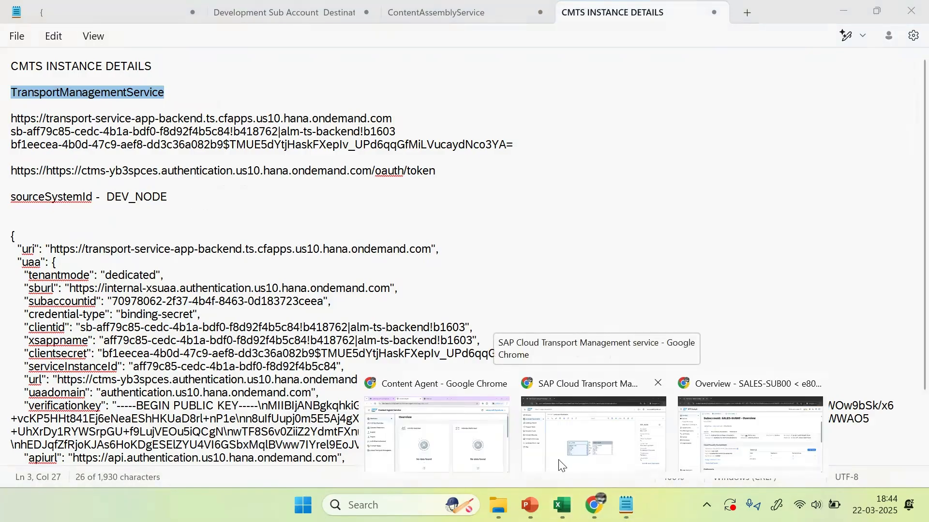
Step: Close the service-key credentials view and go up to the global account level
click(474, 437)
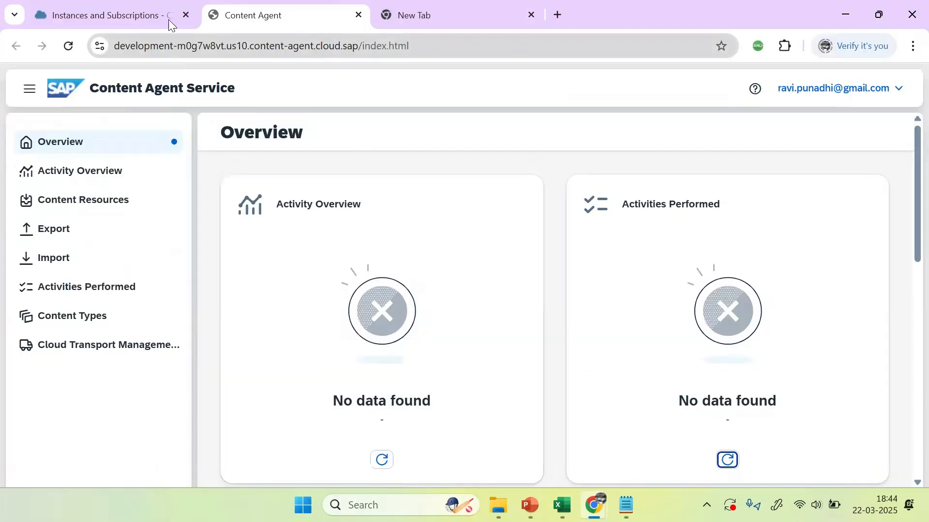
click(138, 15)
click(644, 396)
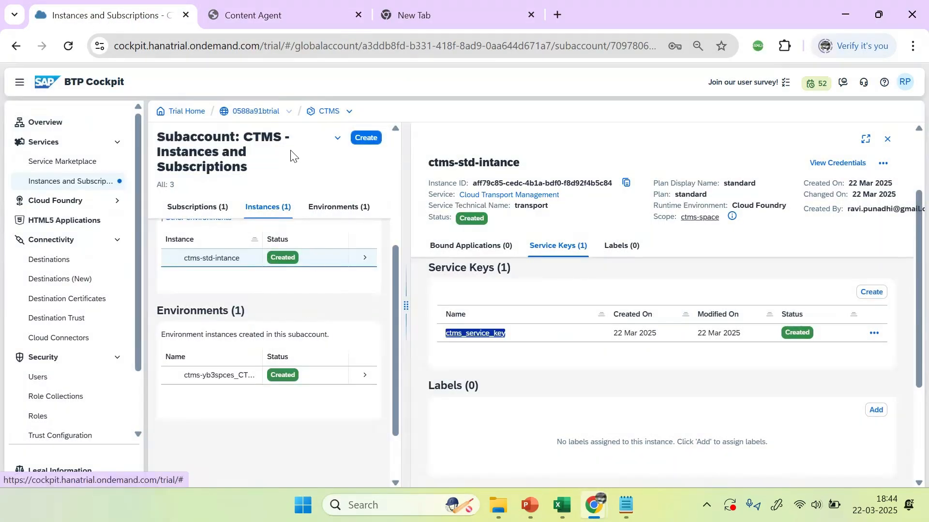
double_click(251, 111)
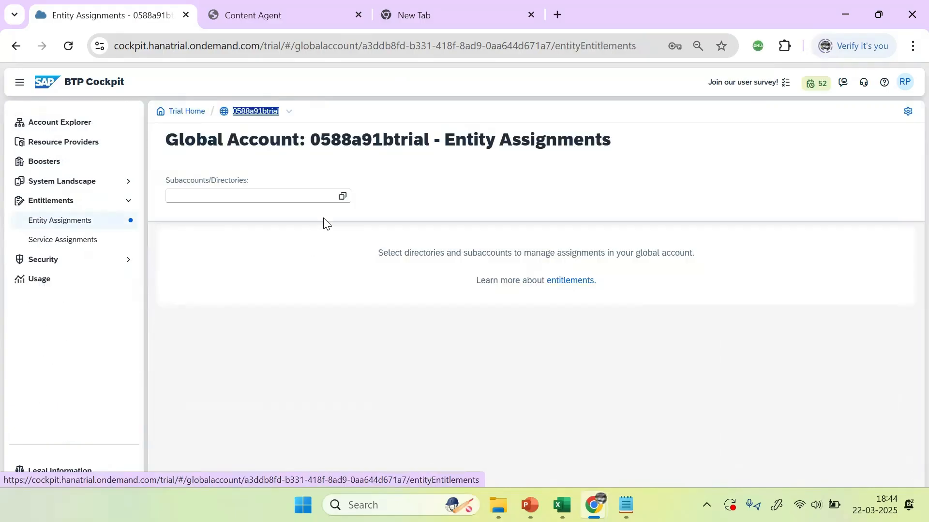
click(343, 198)
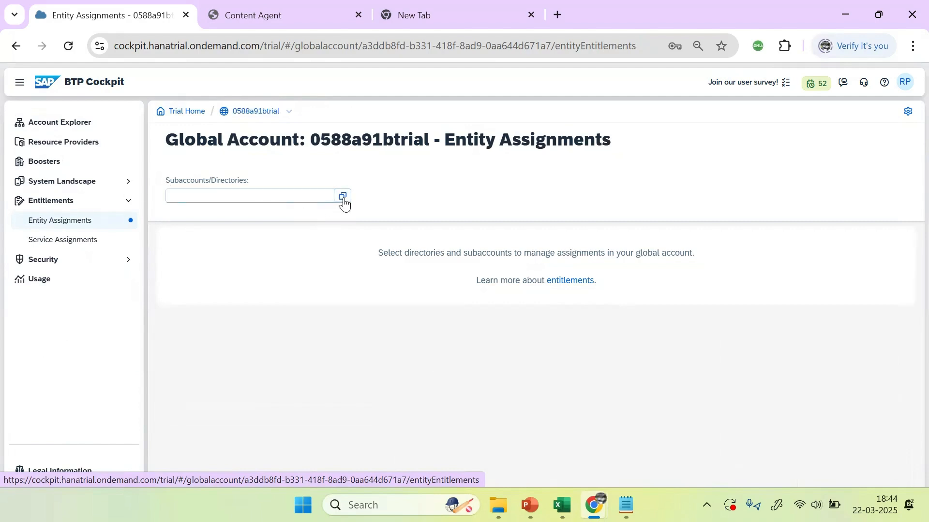
click(591, 435)
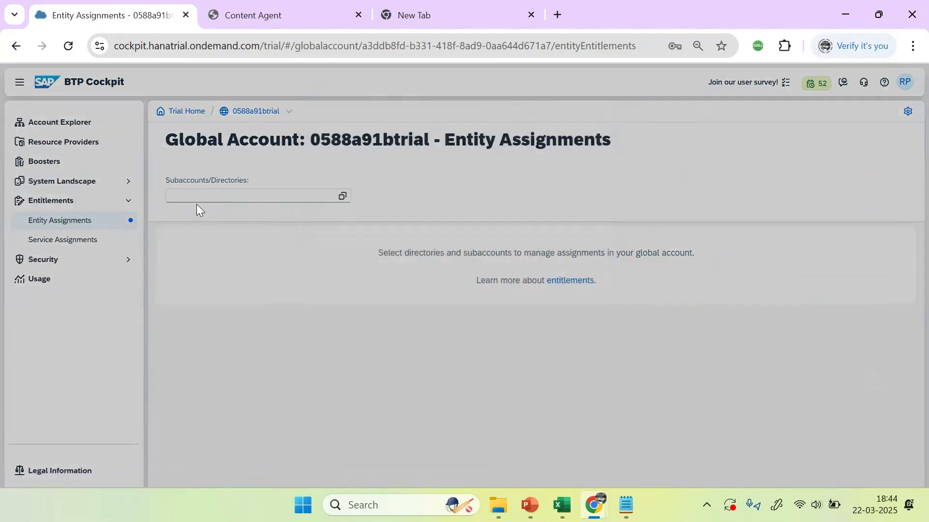
Step: Open the DEVELOPMENT subaccount's Destinations page from Account Explorer and start a new destination
click(73, 124)
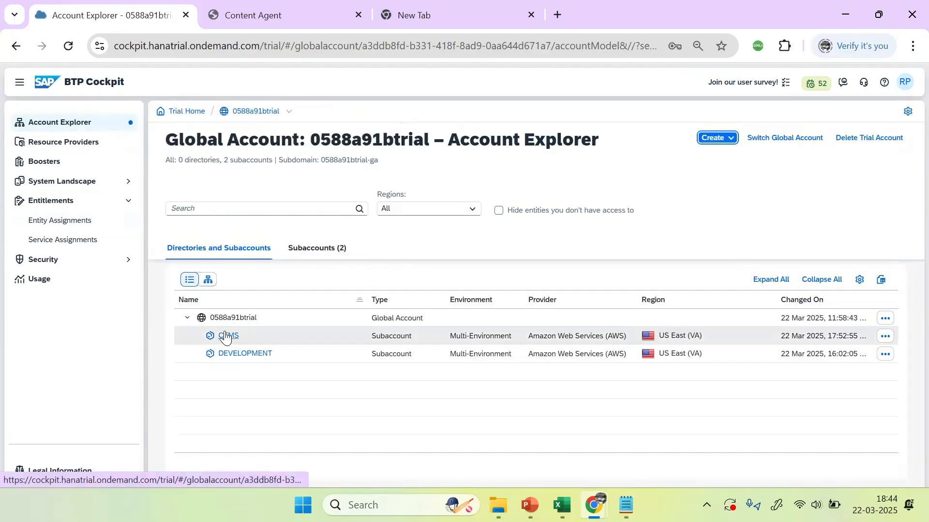
click(236, 354)
double_click(265, 354)
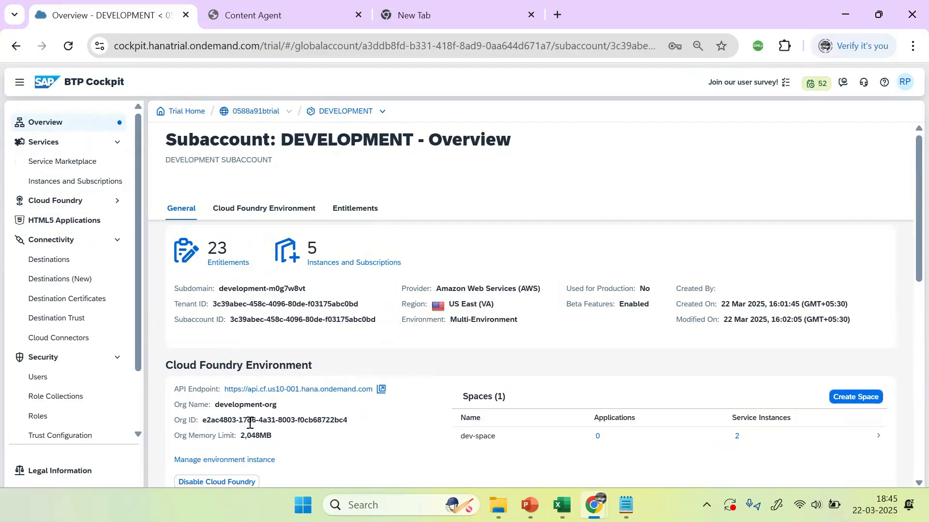
click(50, 263)
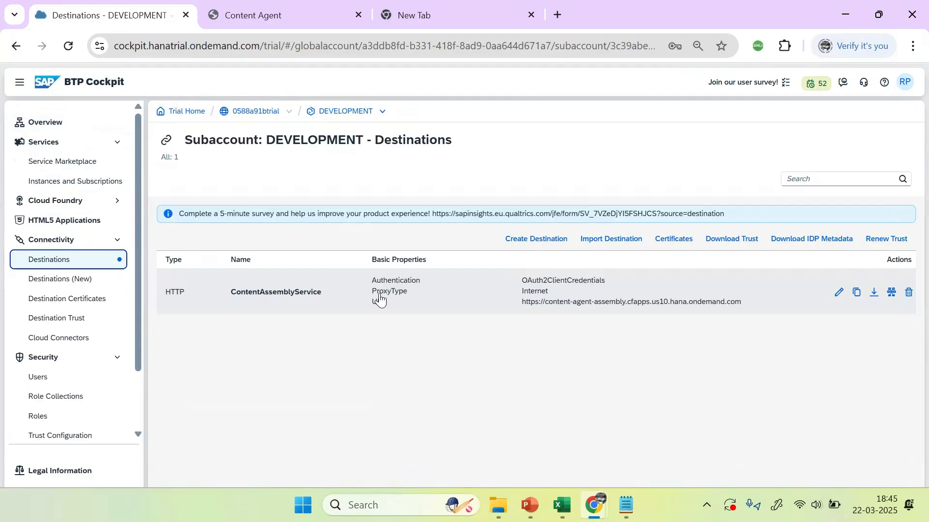
click(535, 240)
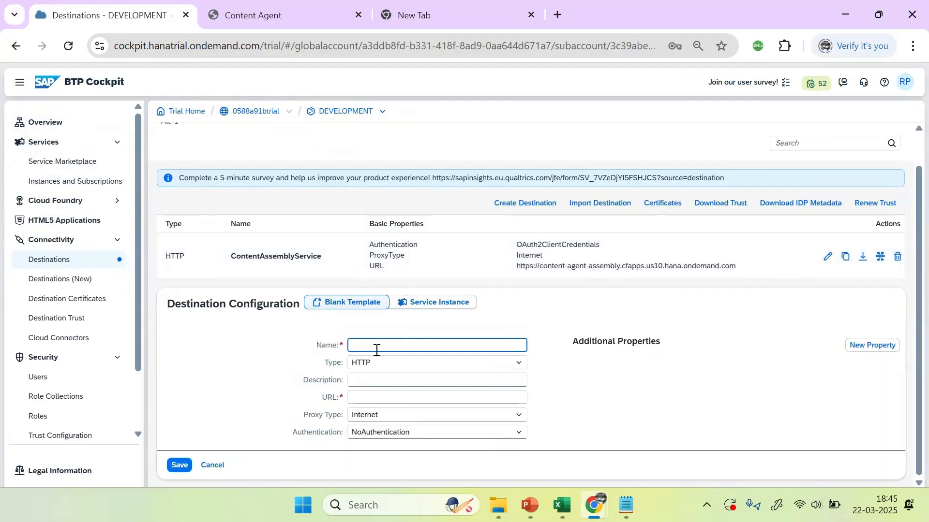
Step: Name the destination TransportManagementService and set its URL to the transport-service backend URL
key(ctrl+v)
click(652, 373)
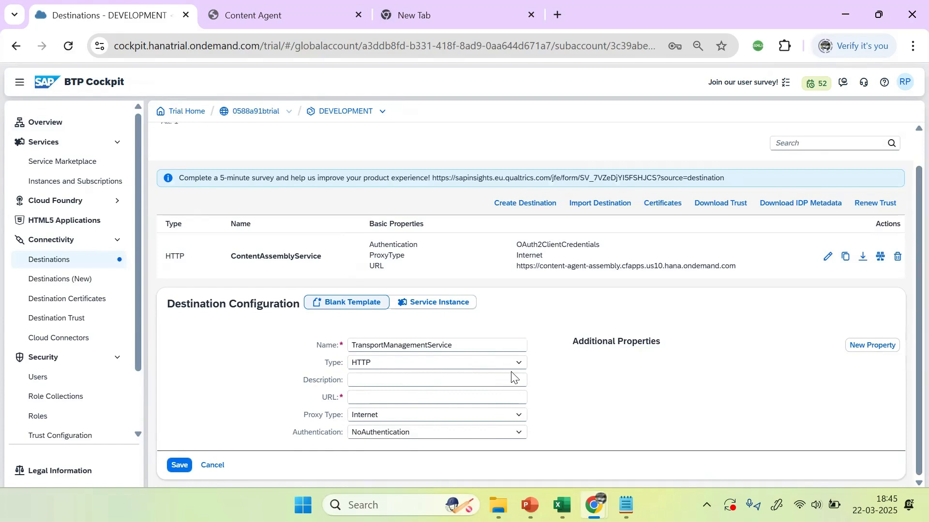
click(380, 381)
click(364, 397)
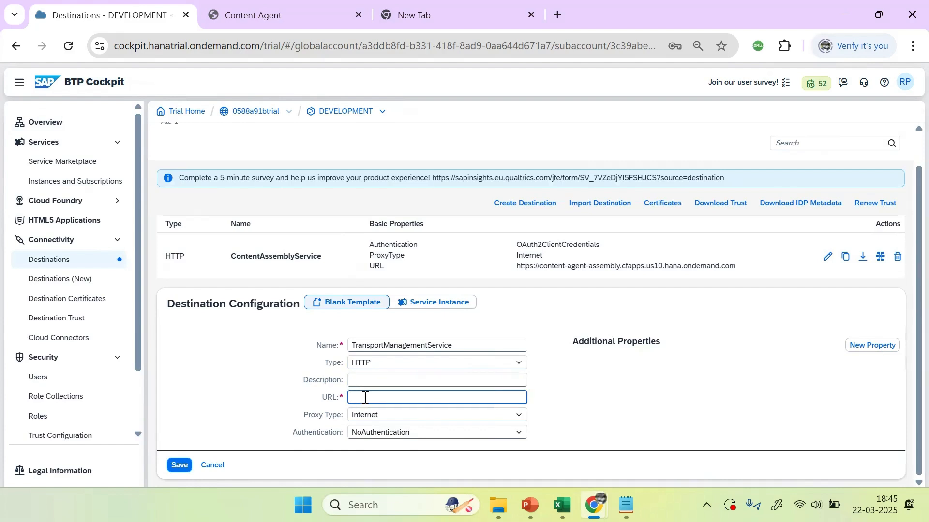
key(alt+Tab)
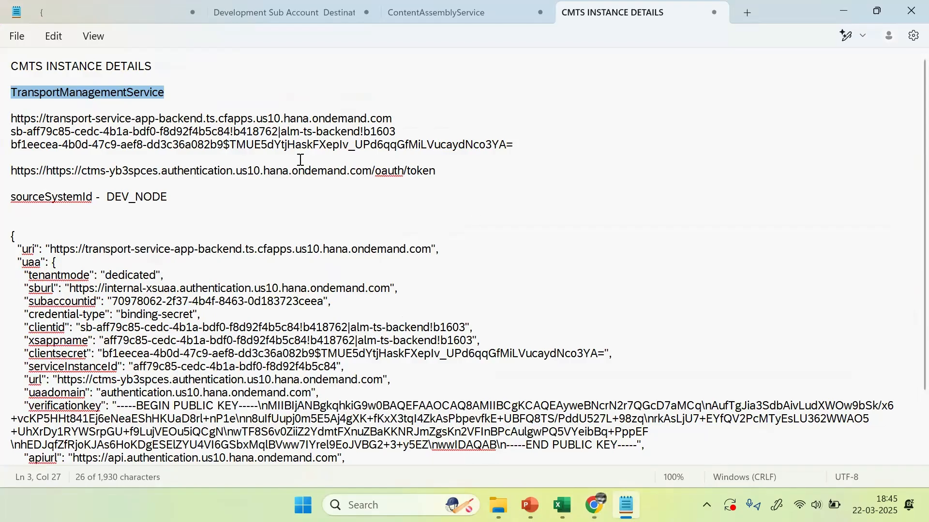
drag(392, 119, 8, 120)
key(alt+Tab)
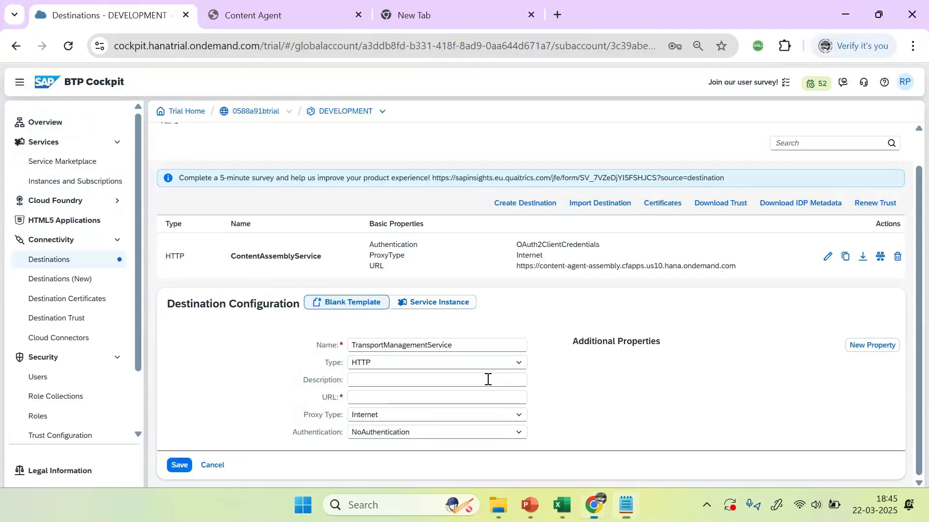
key(ctrl+v)
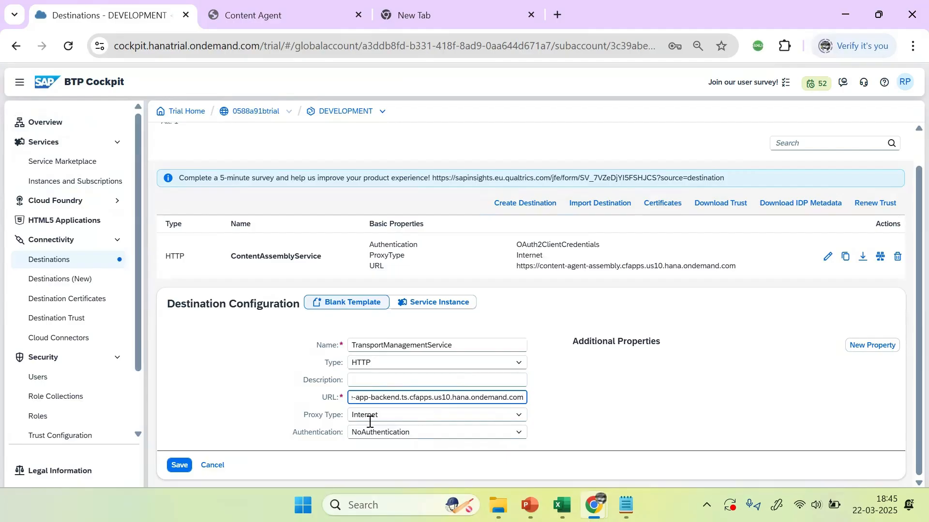
Step: Set the destination's authentication to OAuth2ClientCredentials
click(401, 430)
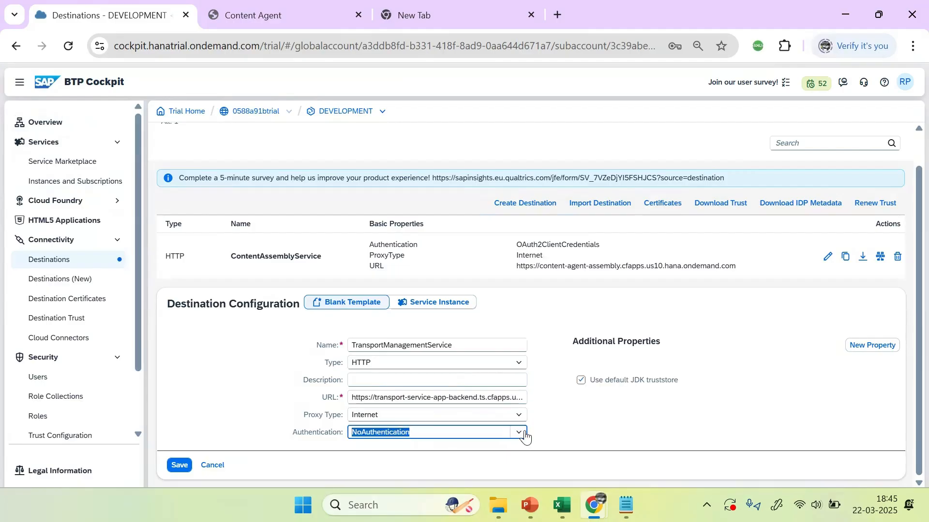
click(519, 431)
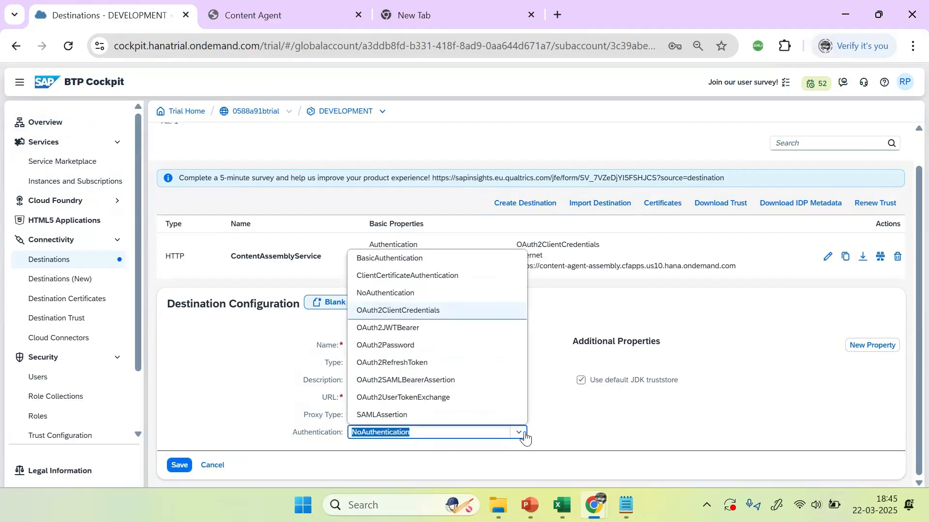
click(416, 311)
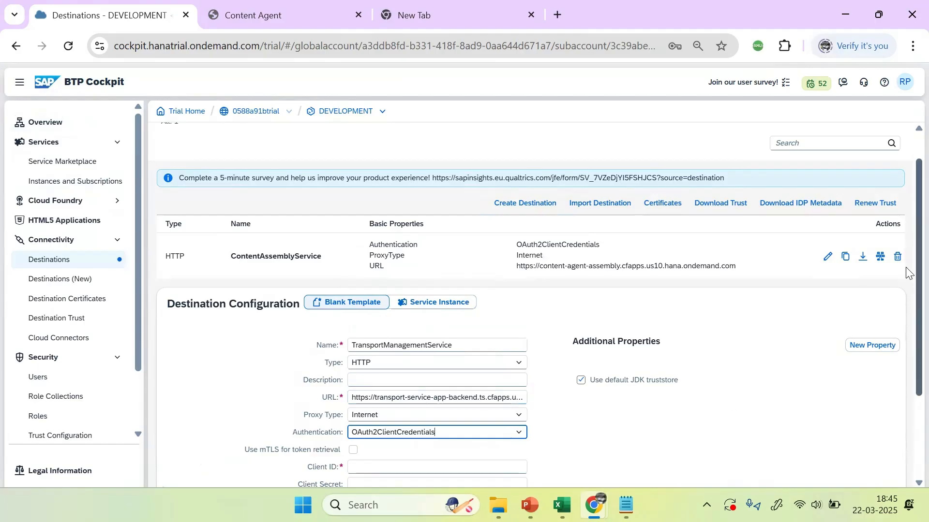
scroll(907, 290, down, 3)
Step: Fill the Client ID field with the client ID from the notes
click(368, 345)
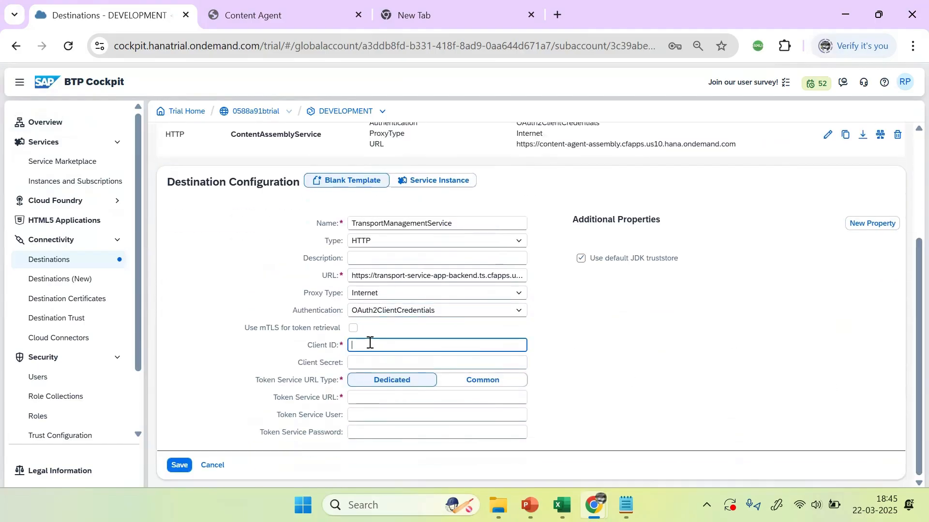
key(alt+Tab)
click(56, 161)
drag(403, 131, 12, 134)
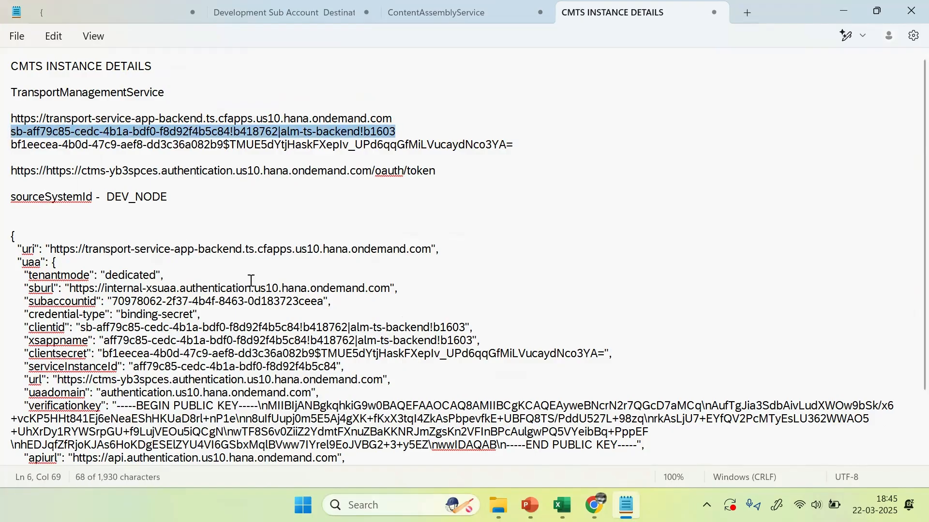
key(ctrl+c)
key(alt+Tab)
key(ctrl+v)
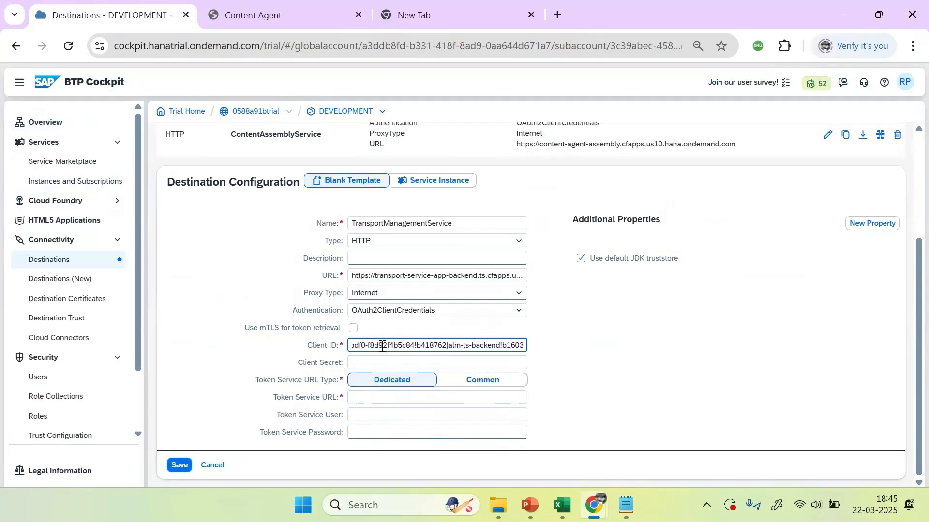
Step: Fill the Client Secret field with the client secret from the notes
key(alt+Tab)
drag(532, 147, 9, 147)
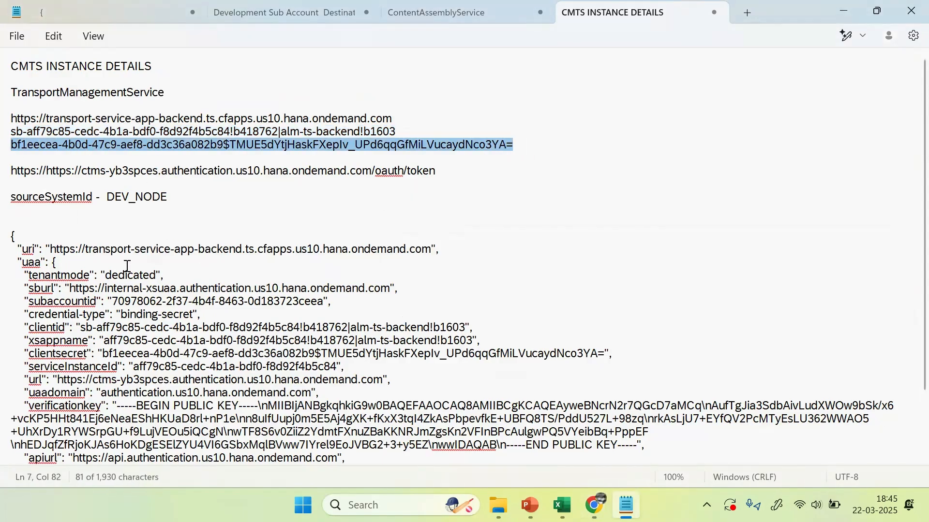
key(alt+Tab)
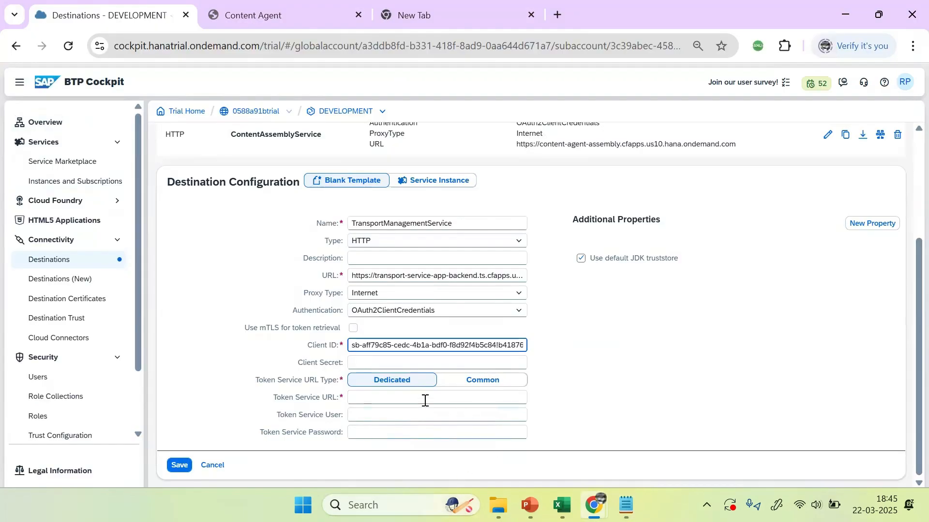
click(371, 359)
key(ctrl+v)
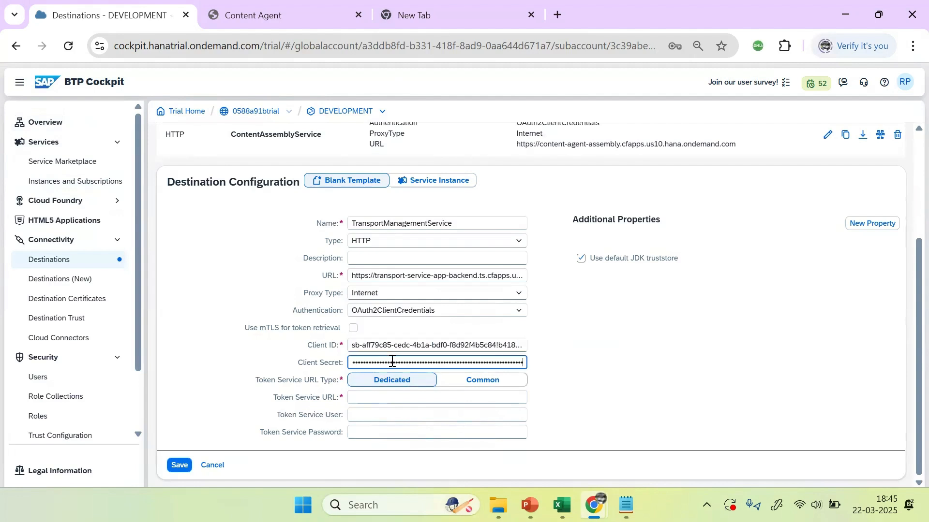
Step: Fill the Token Service URL field with the CTMS OAuth token URL
click(359, 396)
key(alt+Tab)
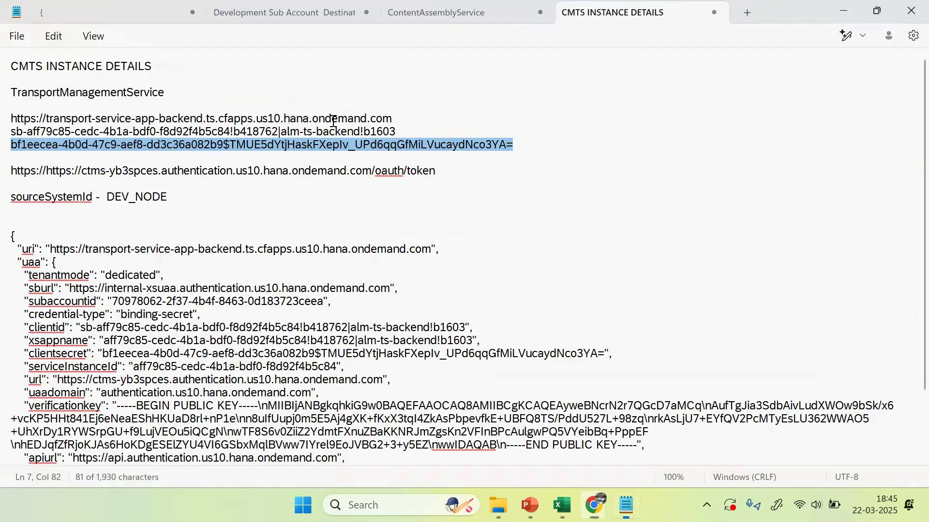
drag(436, 172, 8, 173)
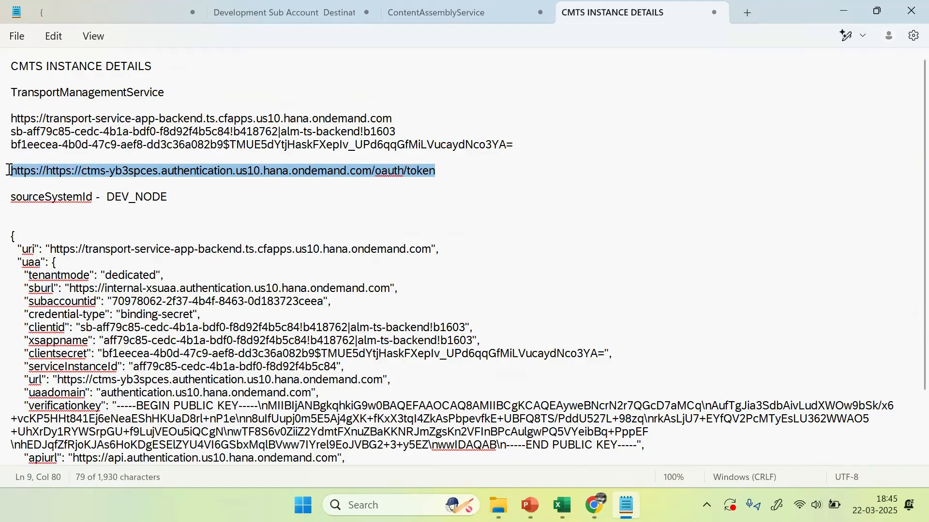
key(alt+Tab)
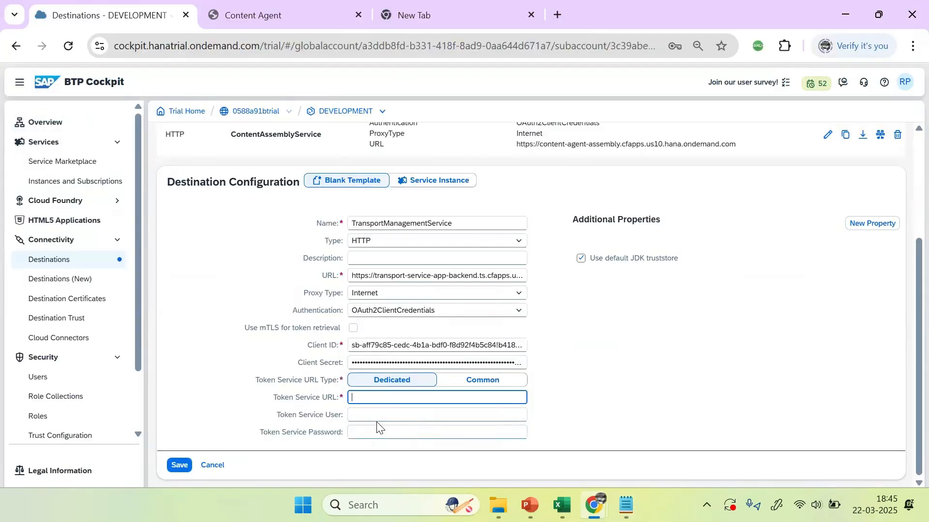
click(366, 415)
click(366, 398)
key(ctrl+v)
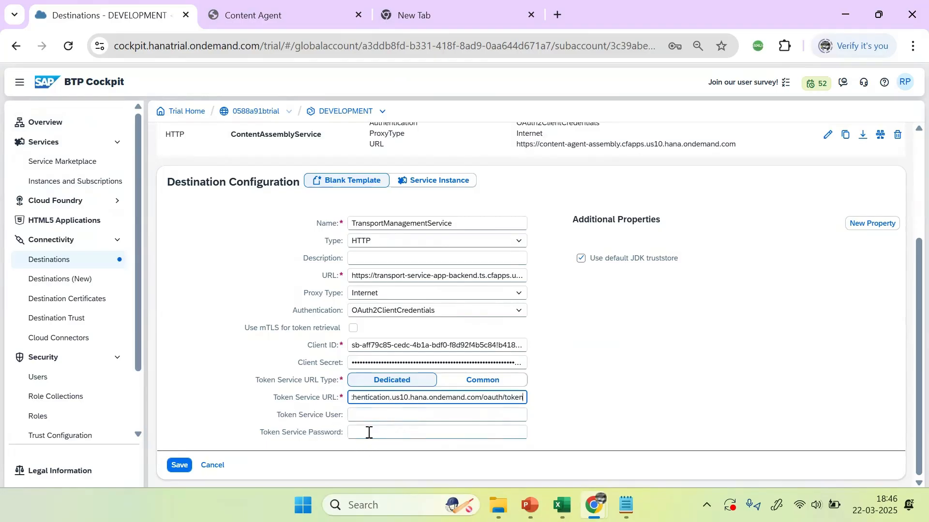
click(633, 425)
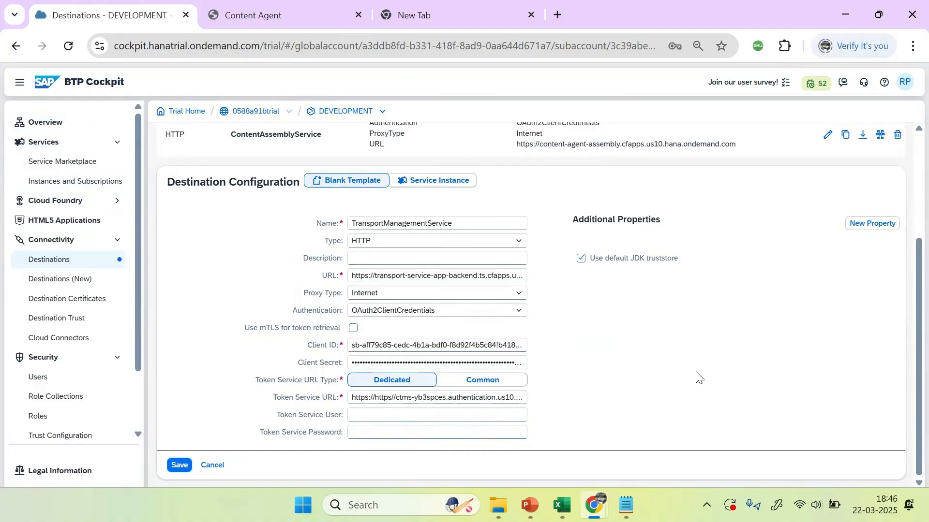